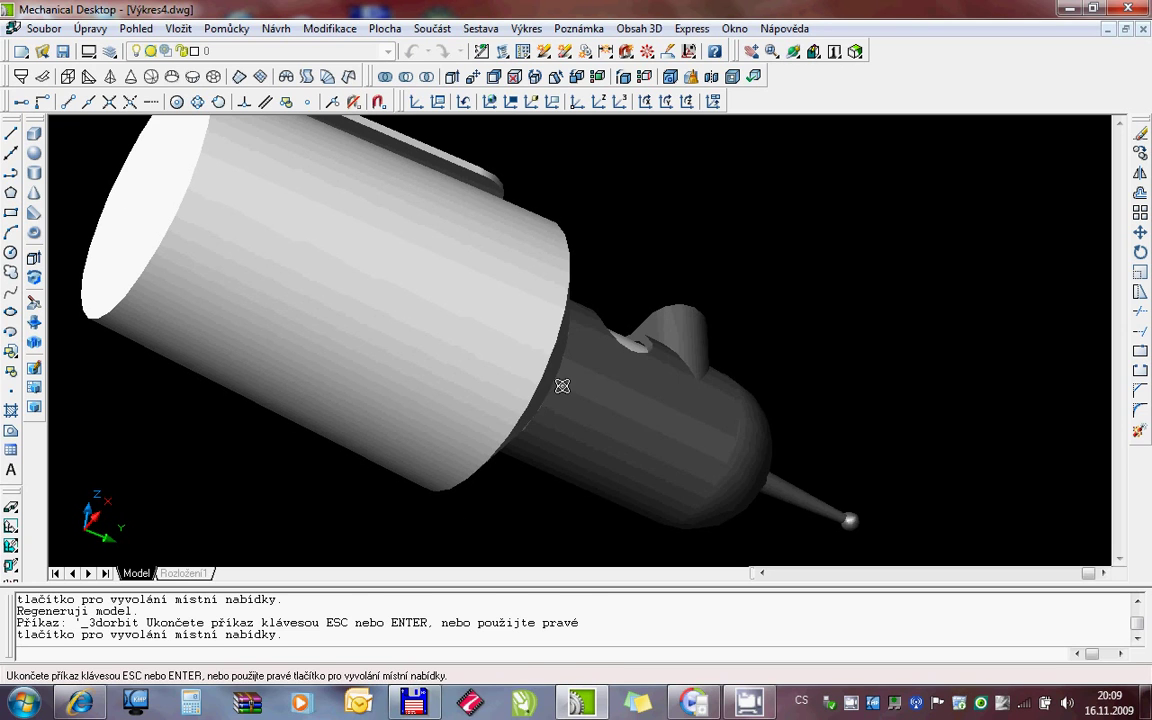
# Orbit the robot in 3D to face its far end
pyautogui.press('Escape')
pyautogui.rightClick(512, 340)
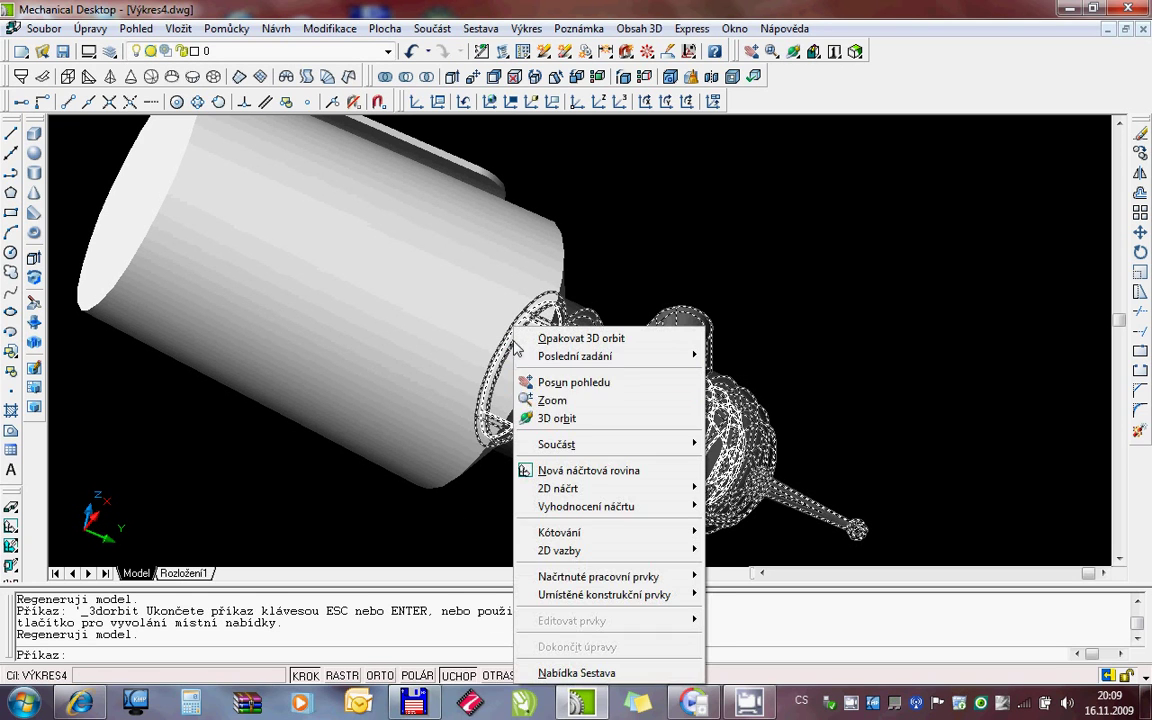
pyautogui.click(566, 418)
pyautogui.moveTo(437, 338)
pyautogui.mouseDown()
pyautogui.moveTo(505, 401)
pyautogui.moveTo(560, 370)
pyautogui.moveTo(561, 311)
pyautogui.mouseUp()
# Switch the view to parallel (Rovnoběžné) projection and orbit until the visor and eyes show
pyautogui.rightClick(566, 318)
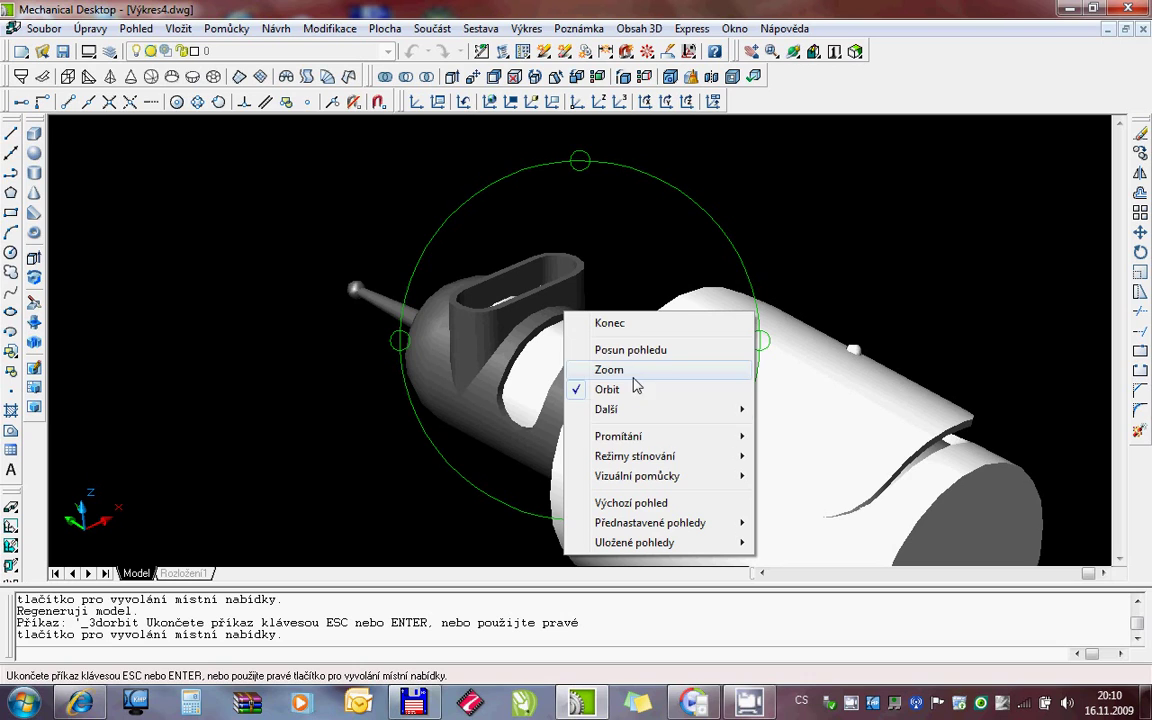
pyautogui.moveTo(618, 436)
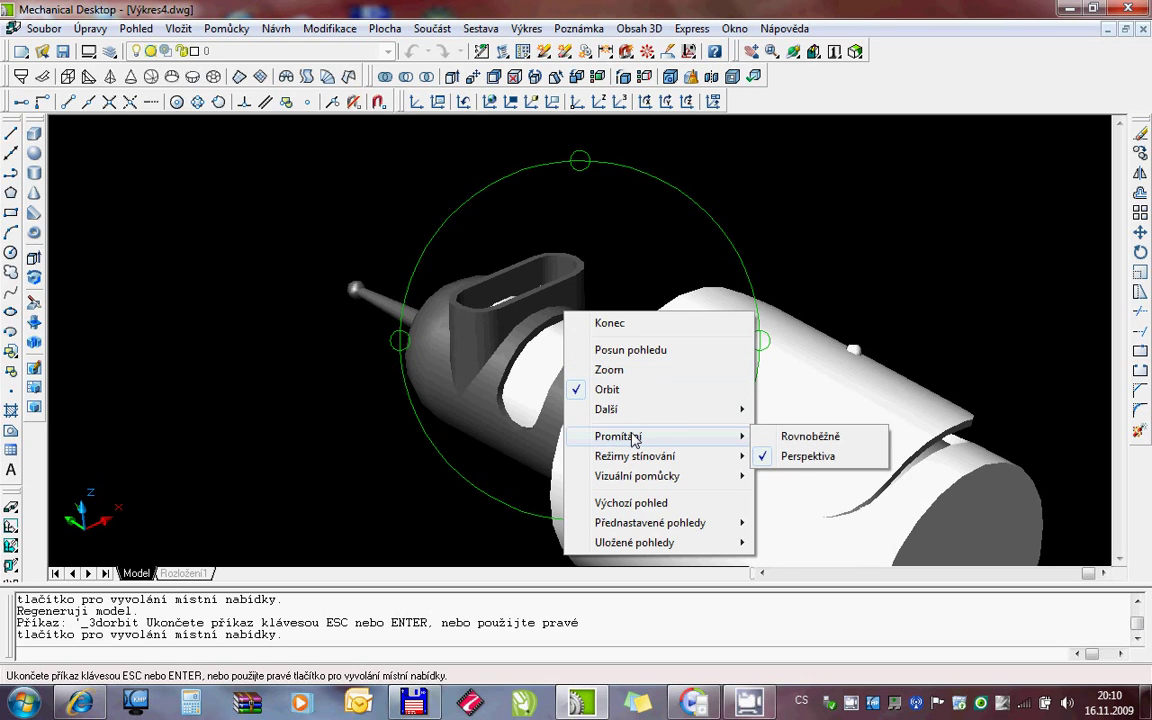
pyautogui.click(800, 440)
pyautogui.moveTo(599, 360)
pyautogui.mouseDown()
pyautogui.moveTo(581, 441)
pyautogui.moveTo(589, 395)
pyautogui.mouseUp()
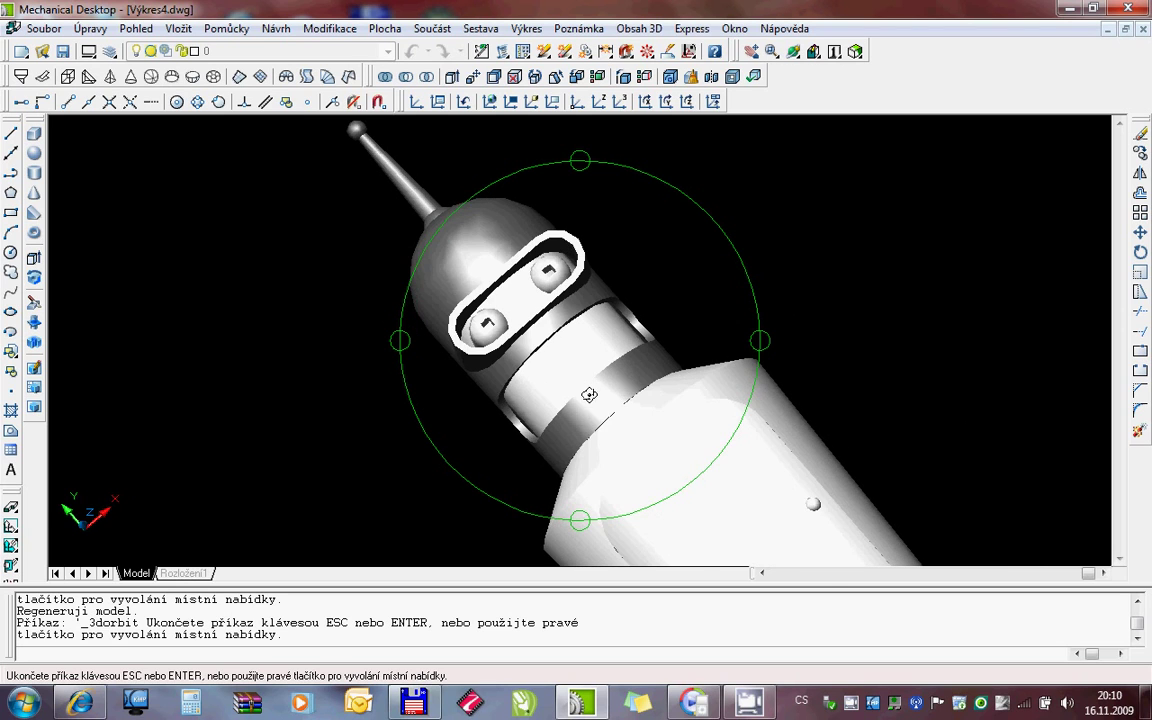
pyautogui.click(812, 52)
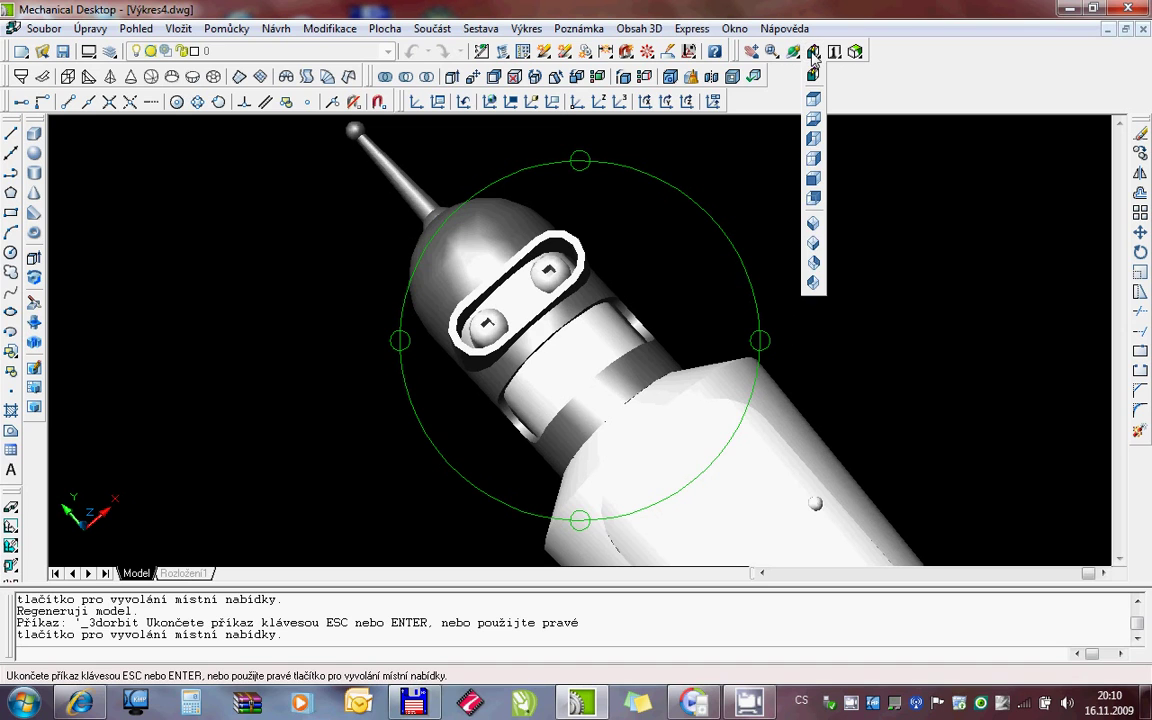
# Show the robot head-on in sketch view and pan down to frame its torso
pyautogui.click(813, 78)
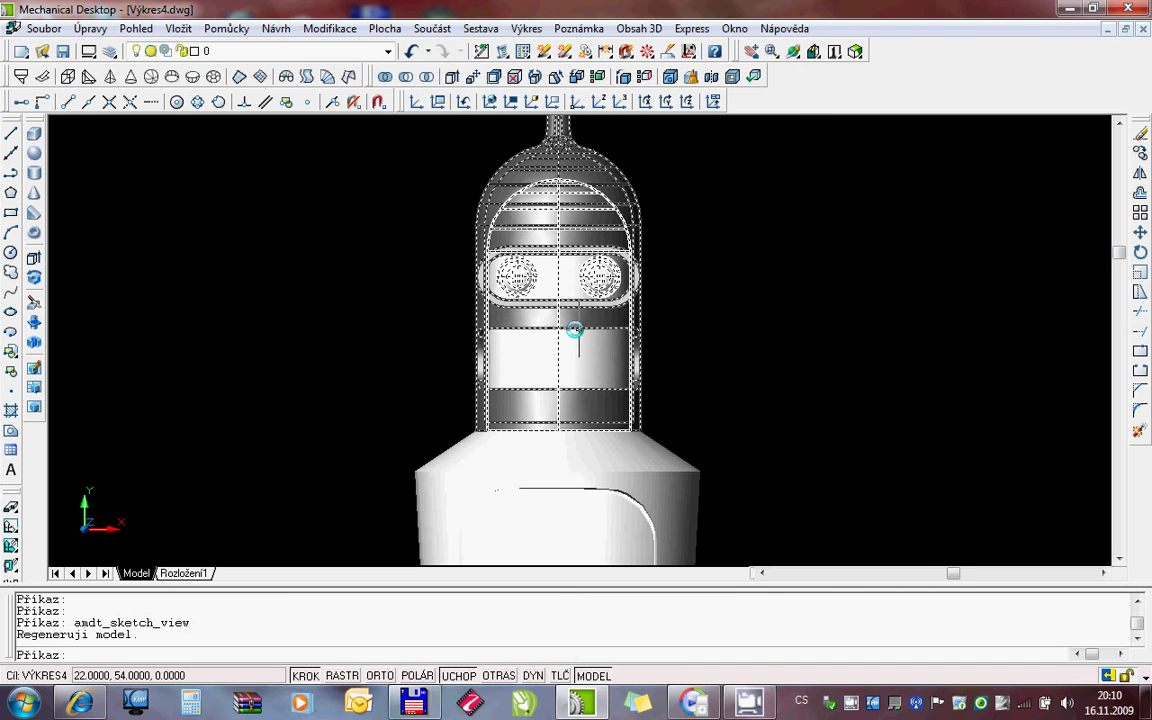
pyautogui.rightClick(577, 330)
pyautogui.click(620, 382)
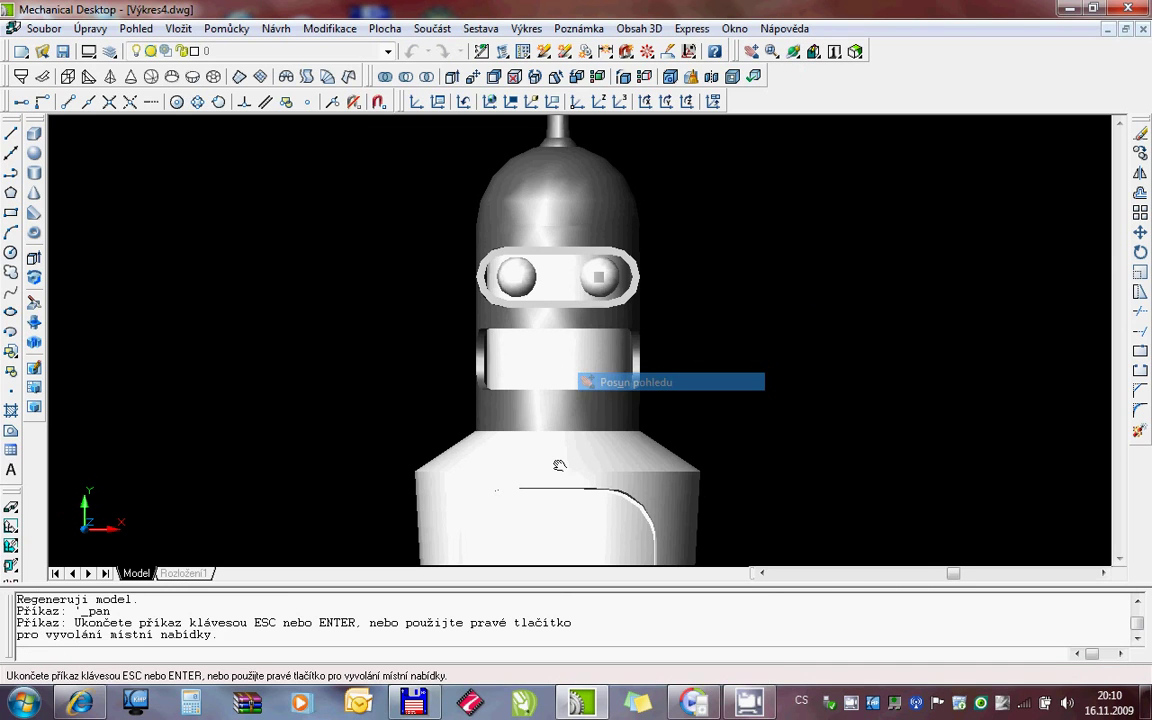
pyautogui.moveTo(620, 382); pyautogui.dragTo(678, 277)
pyautogui.press('Escape')
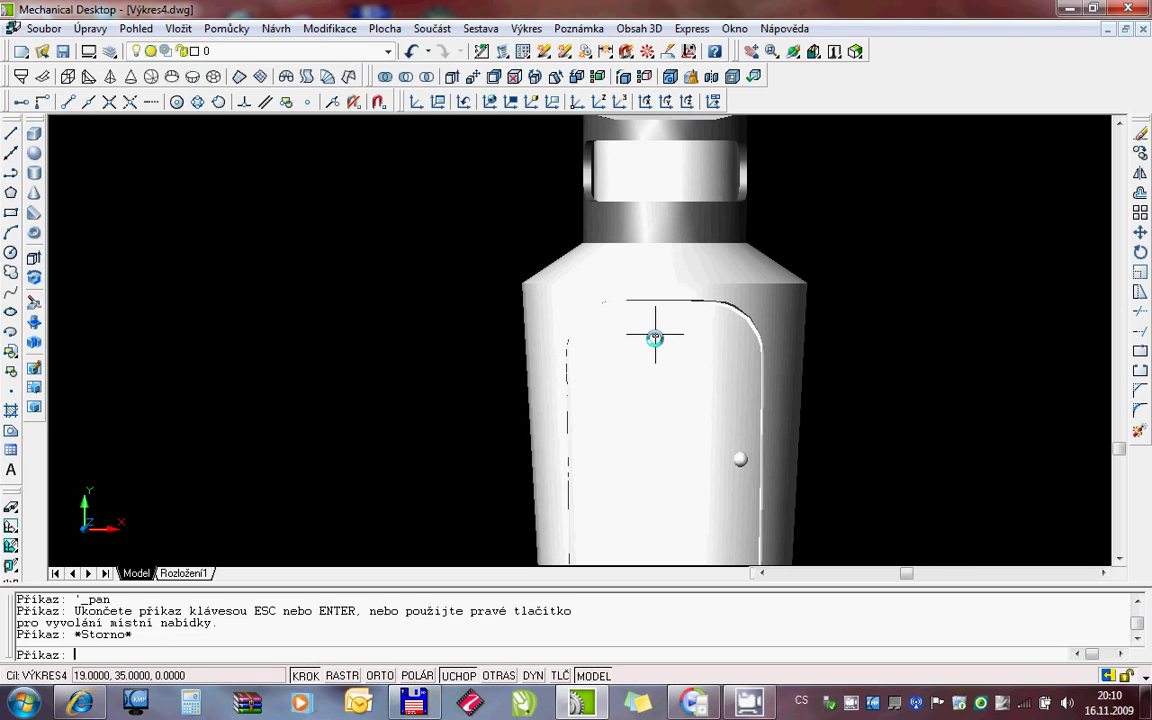
pyautogui.press('Escape')
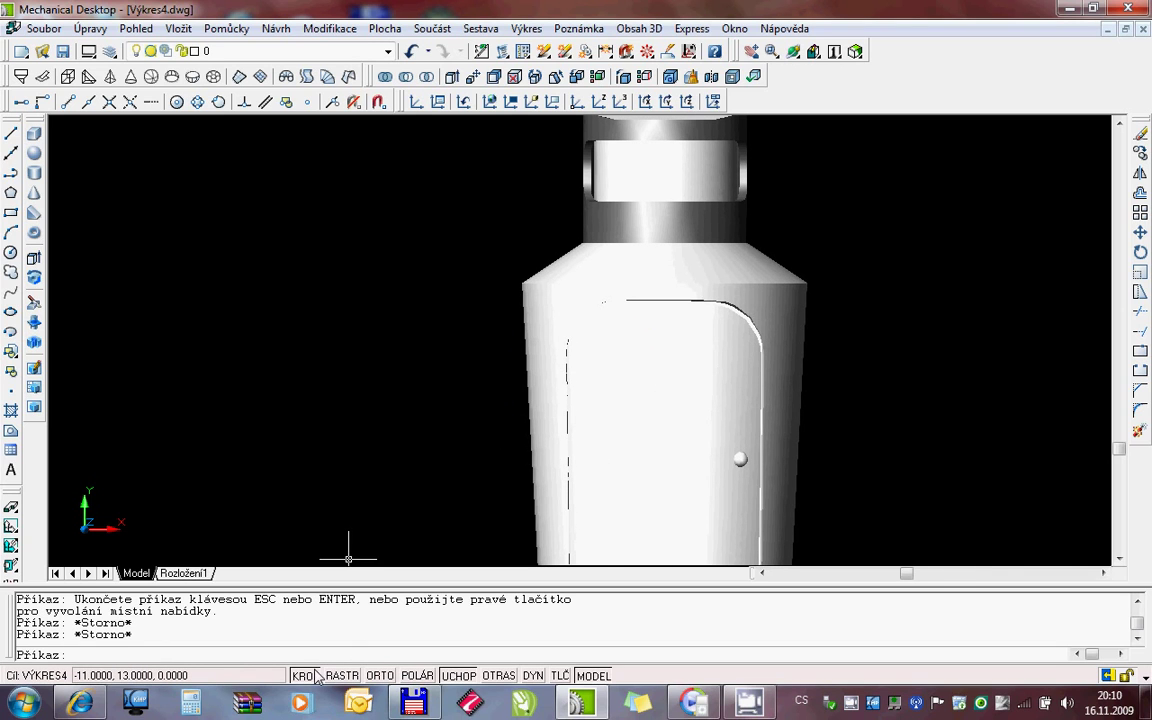
# Review the snap and grid settings (KROK > Nastavení) and accept them unchanged
pyautogui.rightClick(316, 677)
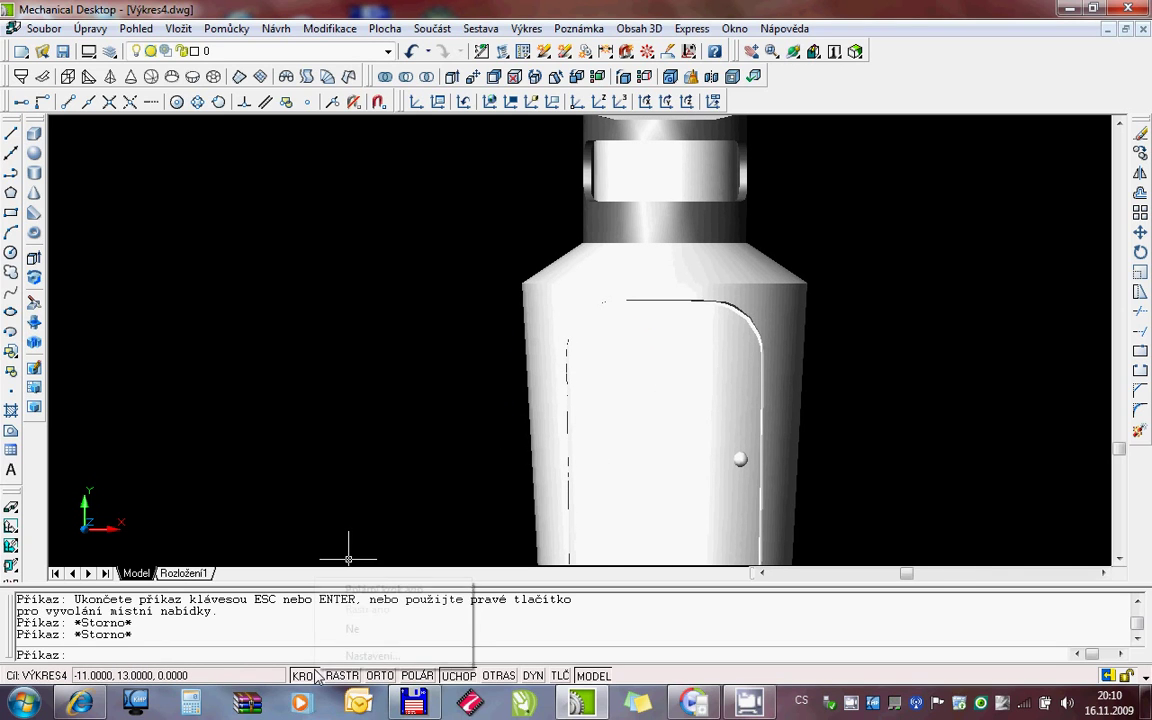
pyautogui.click(365, 653)
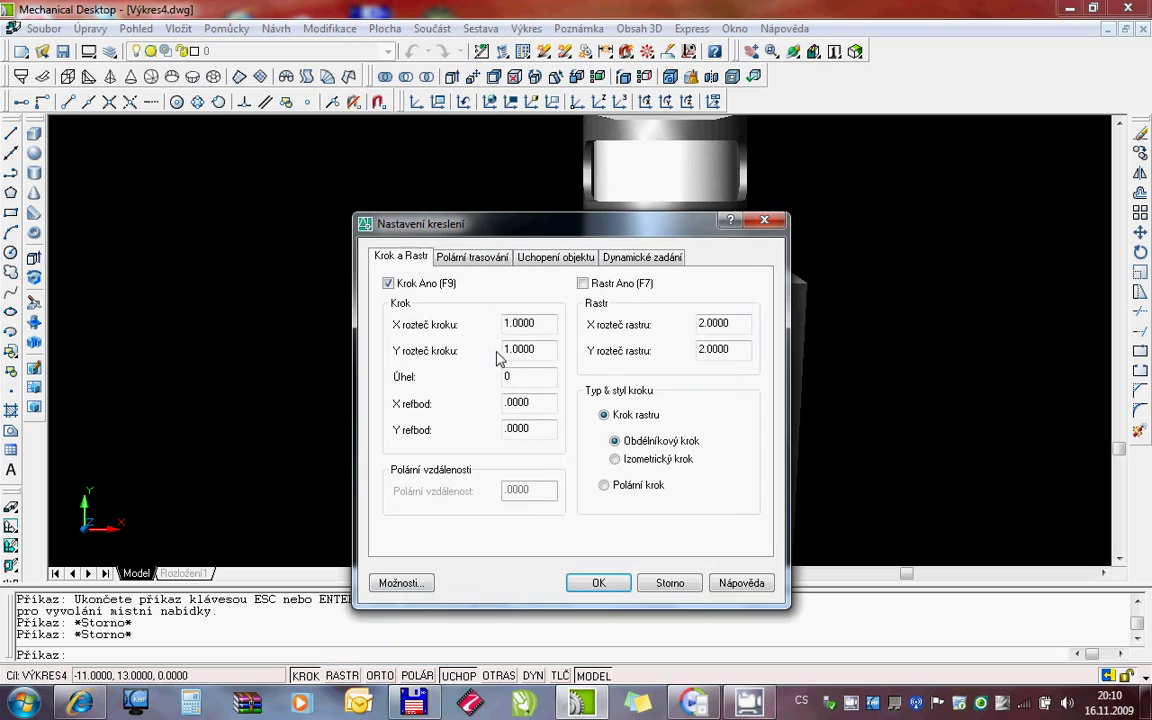
pyautogui.click(598, 583)
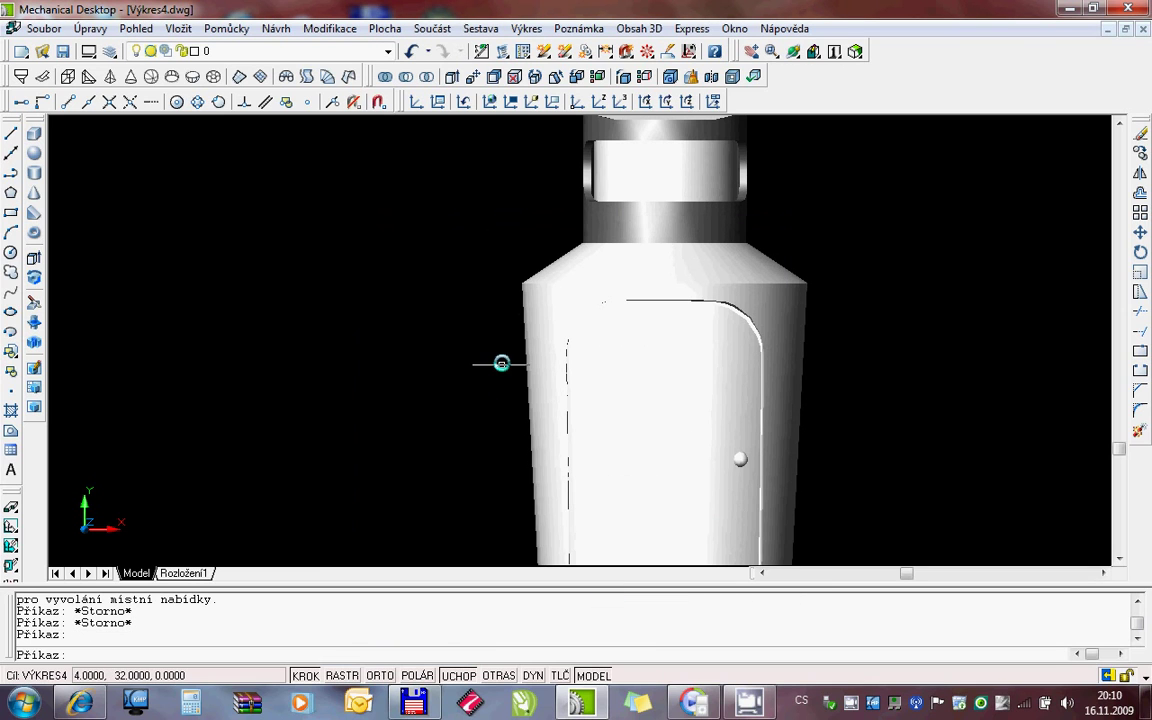
# Create a radius-4 sphere centred at the torso's upper-left corner
pyautogui.click(38, 155)
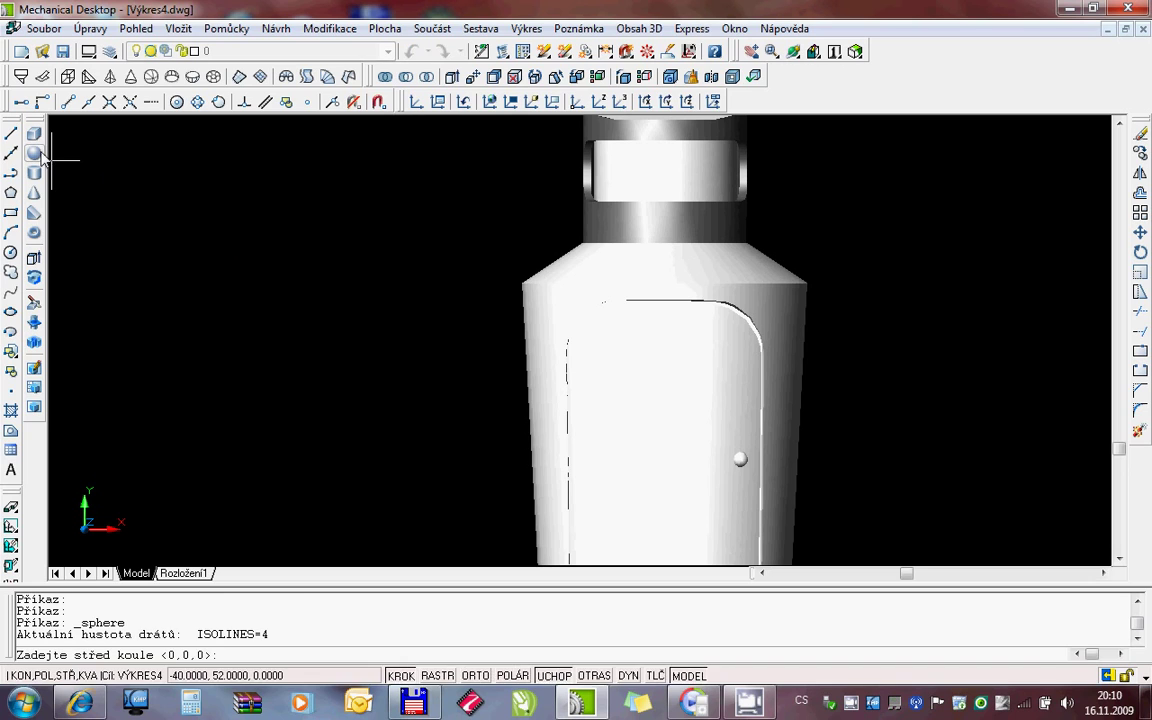
pyautogui.click(521, 332)
pyautogui.write('4')
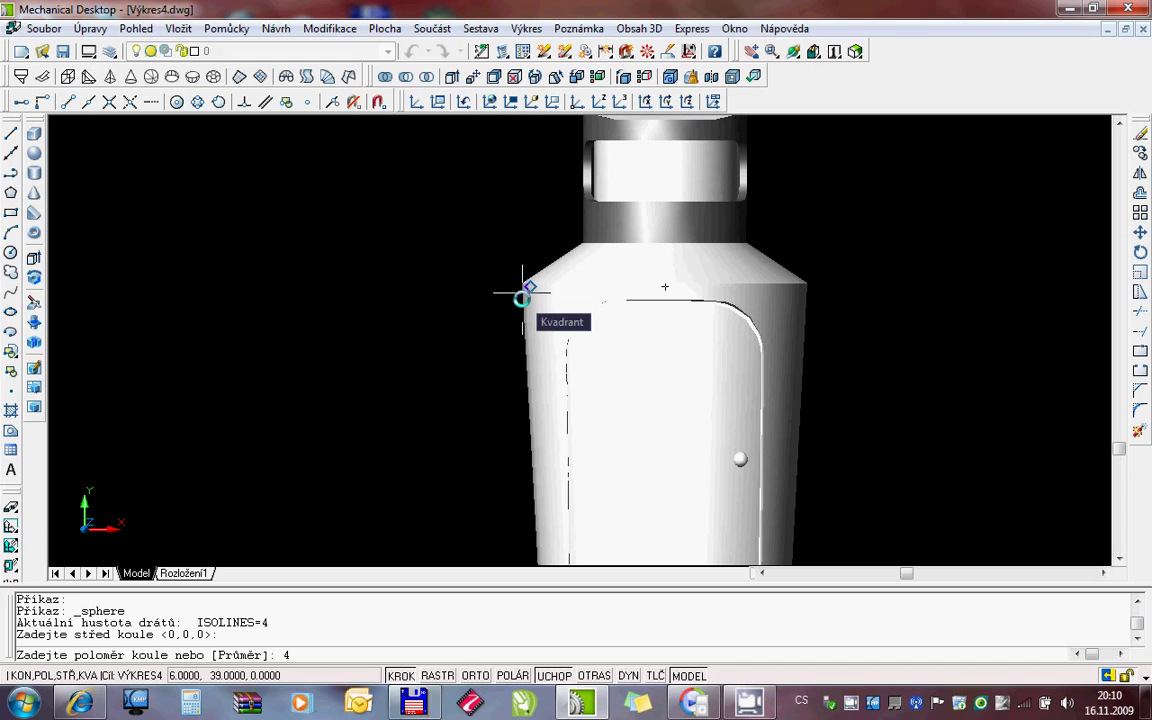
pyautogui.press('Return')
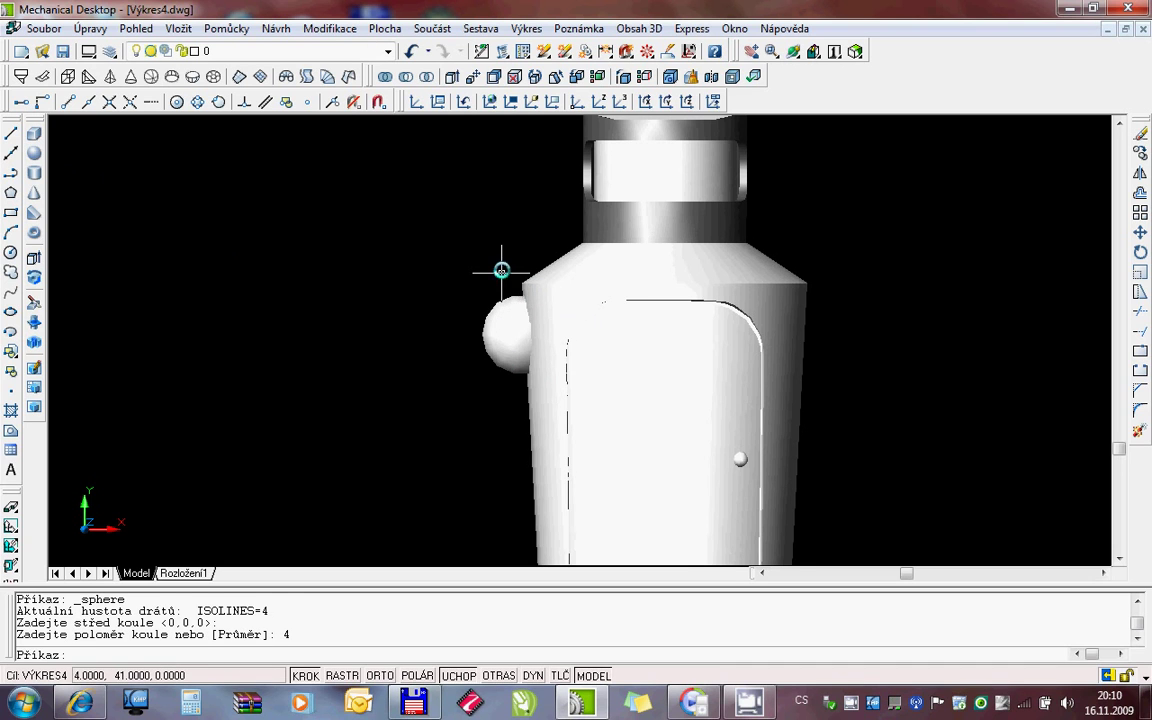
# Orbit around the torso to check the new sphere, then return to sketch view
pyautogui.rightClick(502, 270)
pyautogui.click(553, 362)
pyautogui.moveTo(555, 365)
pyautogui.mouseDown()
pyautogui.moveTo(573, 347)
pyautogui.moveTo(536, 369)
pyautogui.mouseUp()
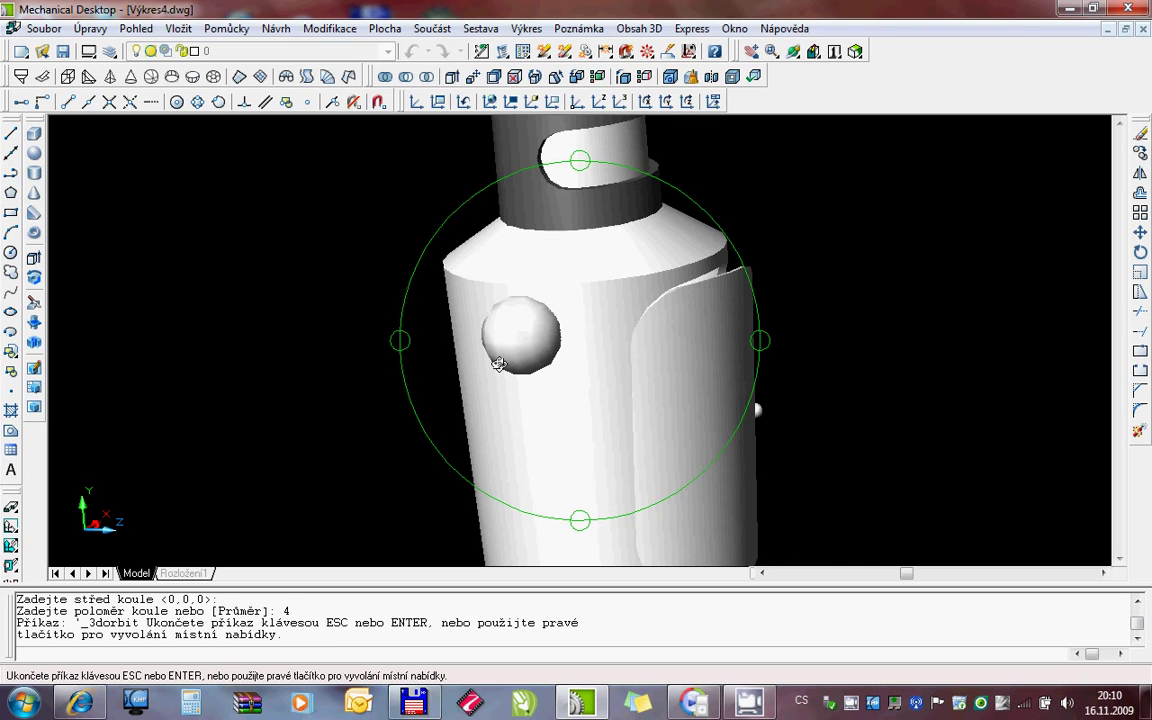
pyautogui.moveTo(498, 364)
pyautogui.mouseDown()
pyautogui.moveTo(473, 383)
pyautogui.moveTo(468, 321)
pyautogui.moveTo(599, 404)
pyautogui.moveTo(595, 339)
pyautogui.mouseUp()
pyautogui.moveTo(520, 358)
pyautogui.mouseDown()
pyautogui.moveTo(568, 404)
pyautogui.moveTo(548, 414)
pyautogui.moveTo(655, 252)
pyautogui.mouseUp()
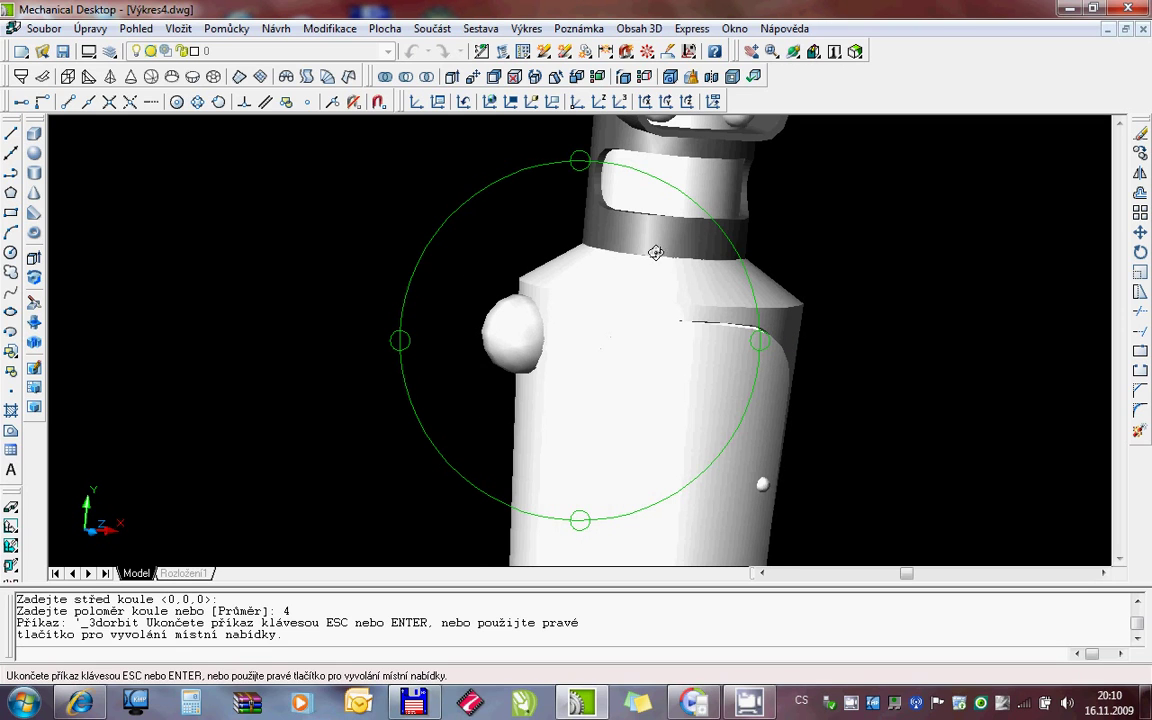
pyautogui.click(814, 53)
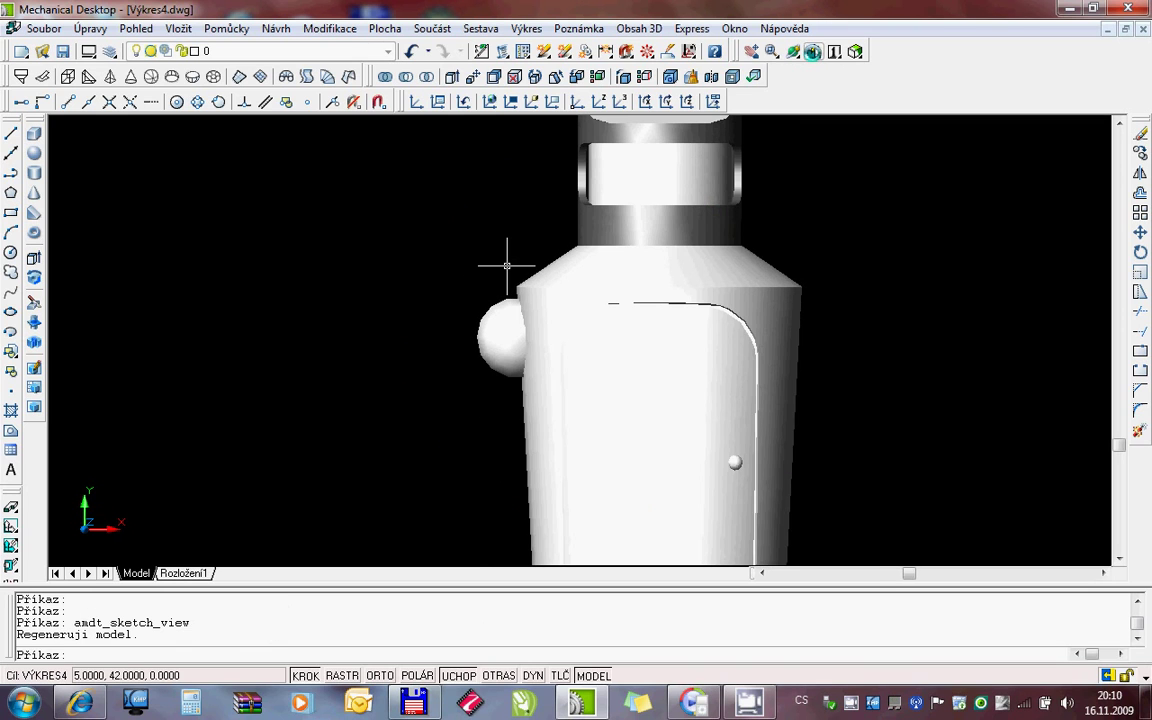
# Draw a three-point arc curving down-left from beside the left shoulder
pyautogui.rightClick(624, 268)
pyautogui.click(667, 324)
pyautogui.moveTo(604, 329)
pyautogui.mouseDown()
pyautogui.moveTo(643, 244)
pyautogui.moveTo(615, 279)
pyautogui.mouseUp()
pyautogui.press('Escape')
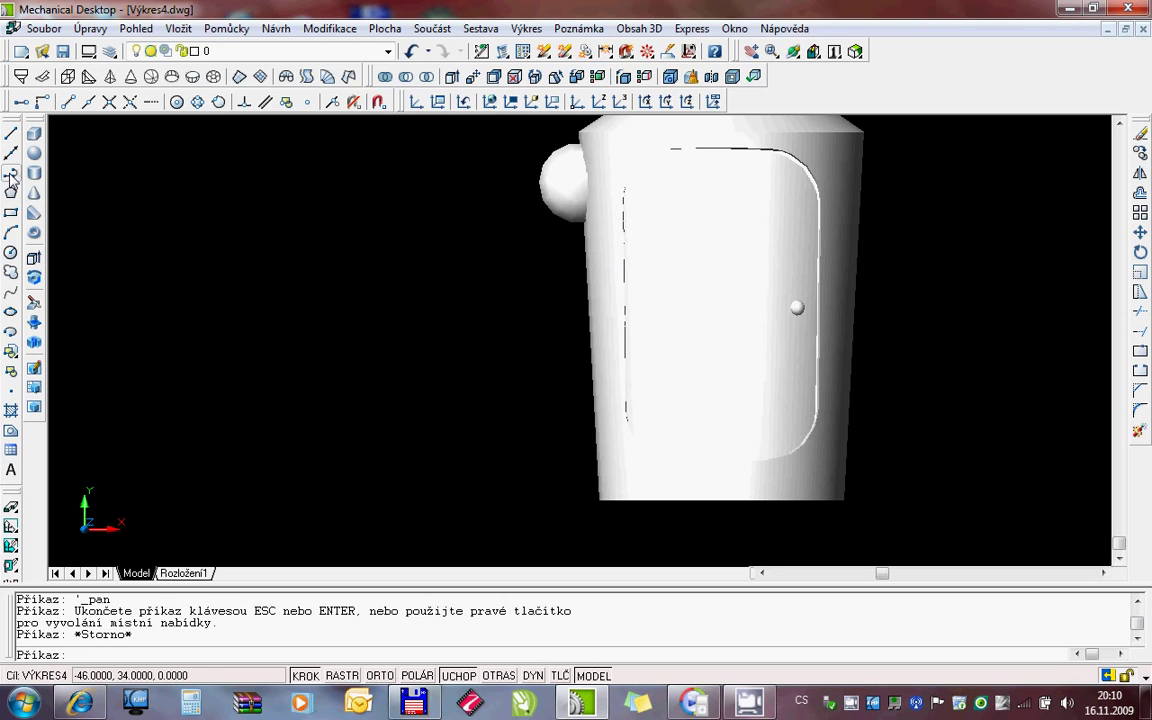
pyautogui.click(10, 232)
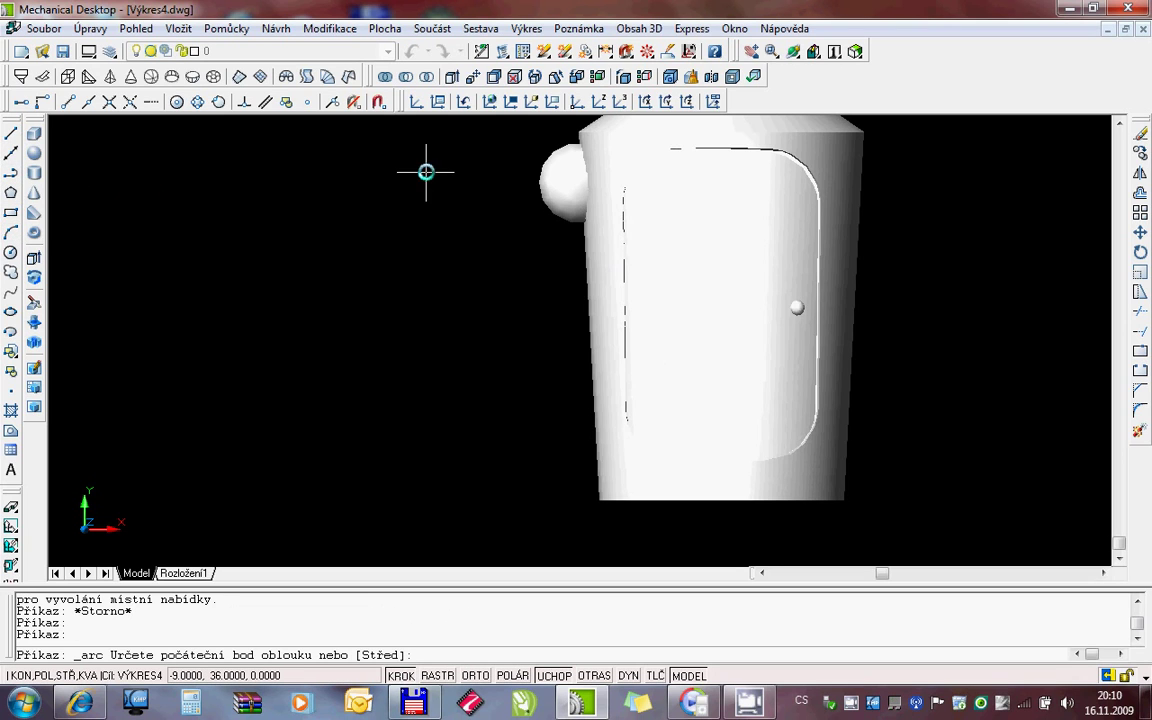
pyautogui.click(497, 176)
pyautogui.click(374, 246)
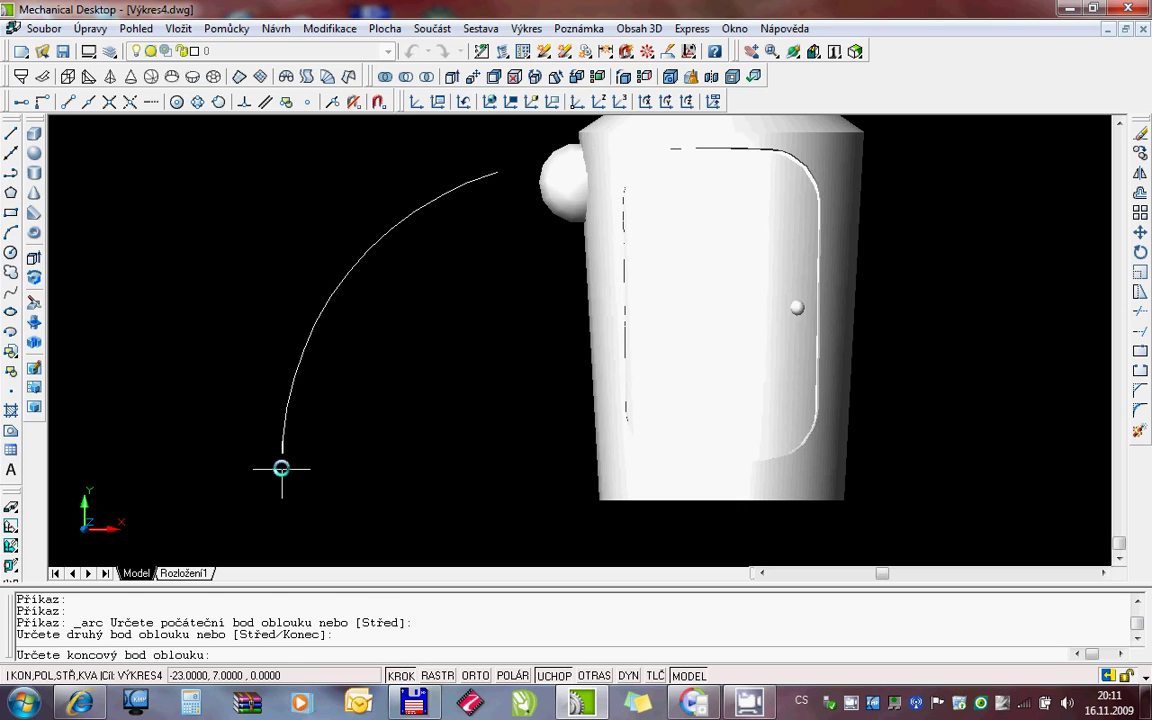
pyautogui.click(281, 468)
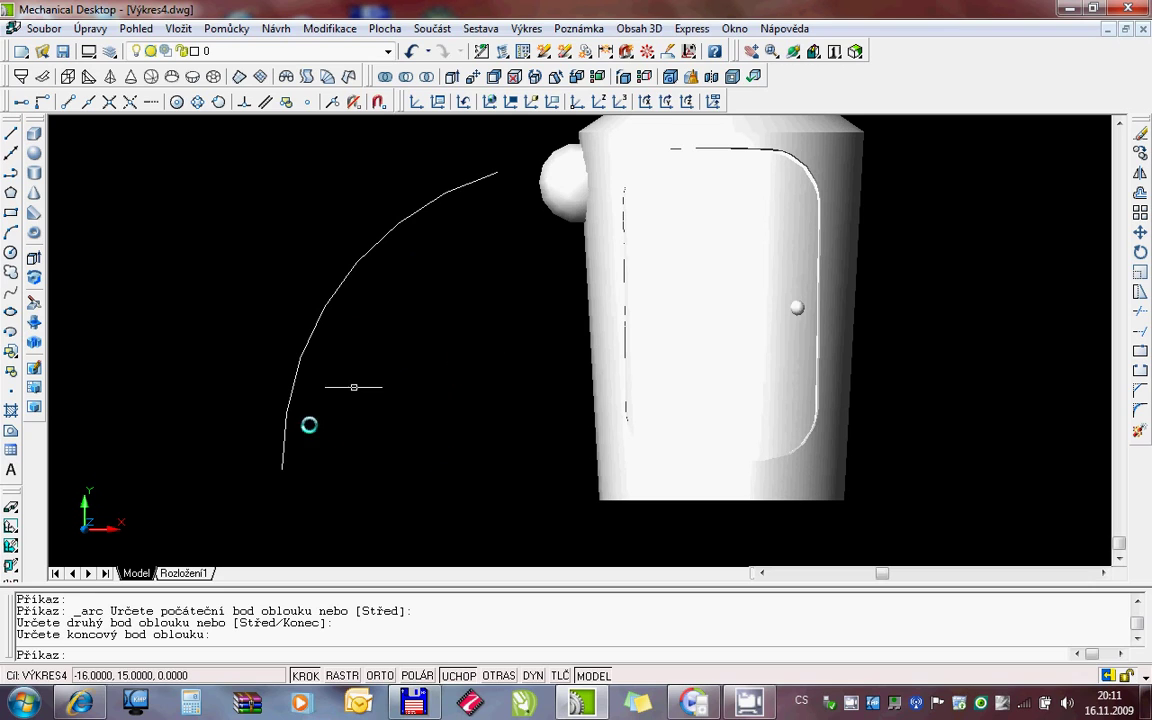
# Draw a radius-2 circle centred on the arc's lower end
pyautogui.click(10, 252)
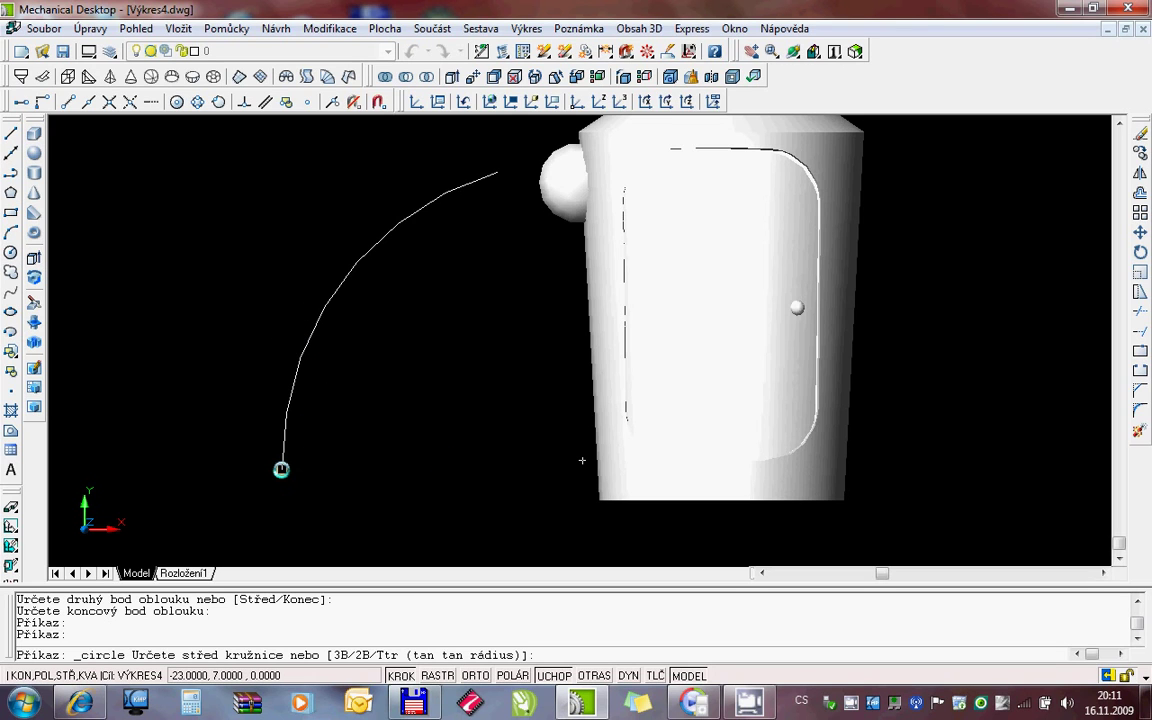
pyautogui.click(282, 468)
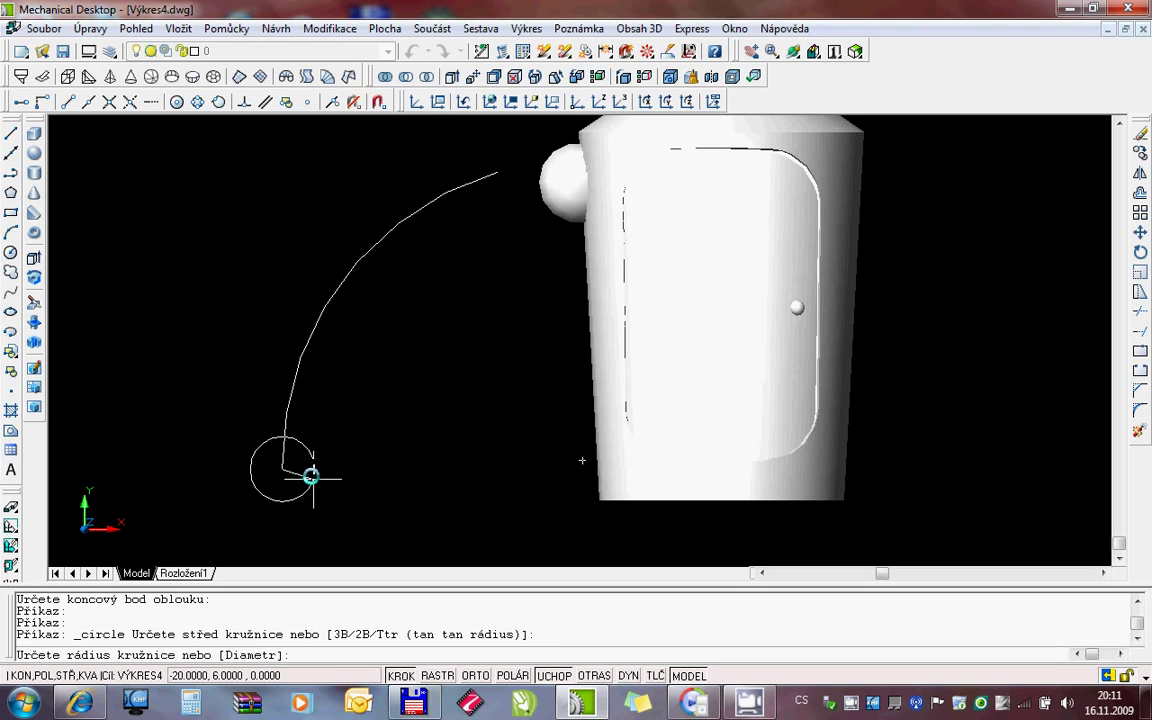
pyautogui.write('2')
pyautogui.press('Return')
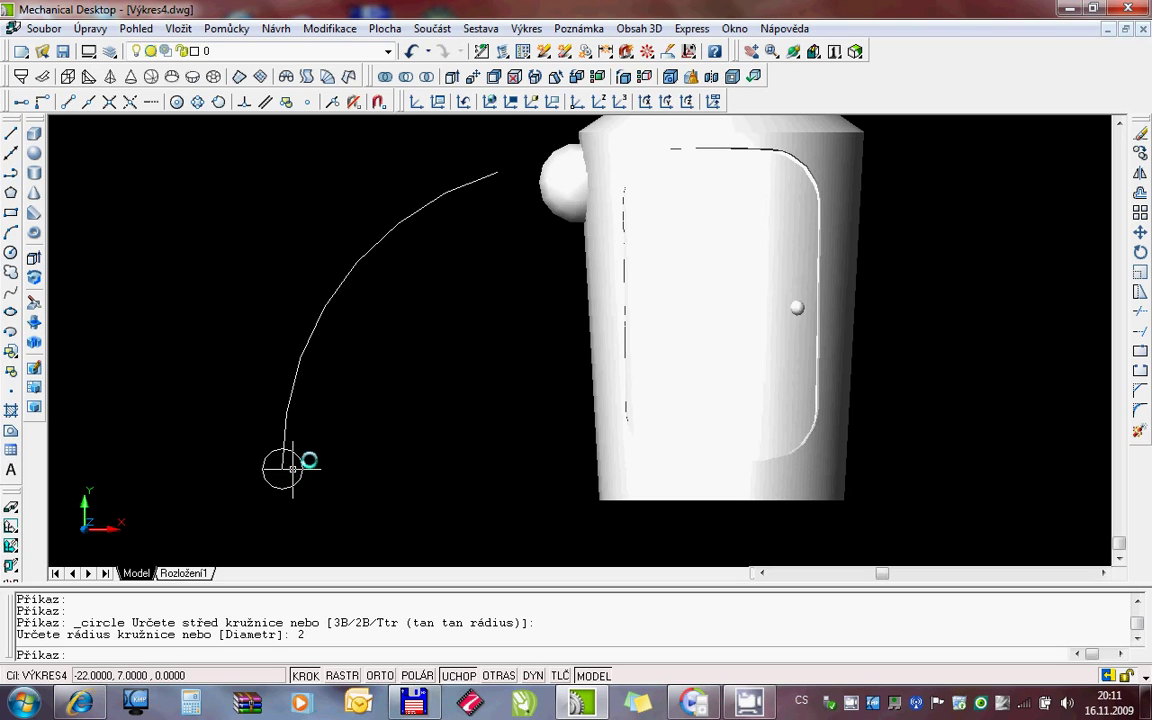
# Rotate the small circle 90° in 3D about an axis through its centre, with grid snap off
pyautogui.click(316, 30)
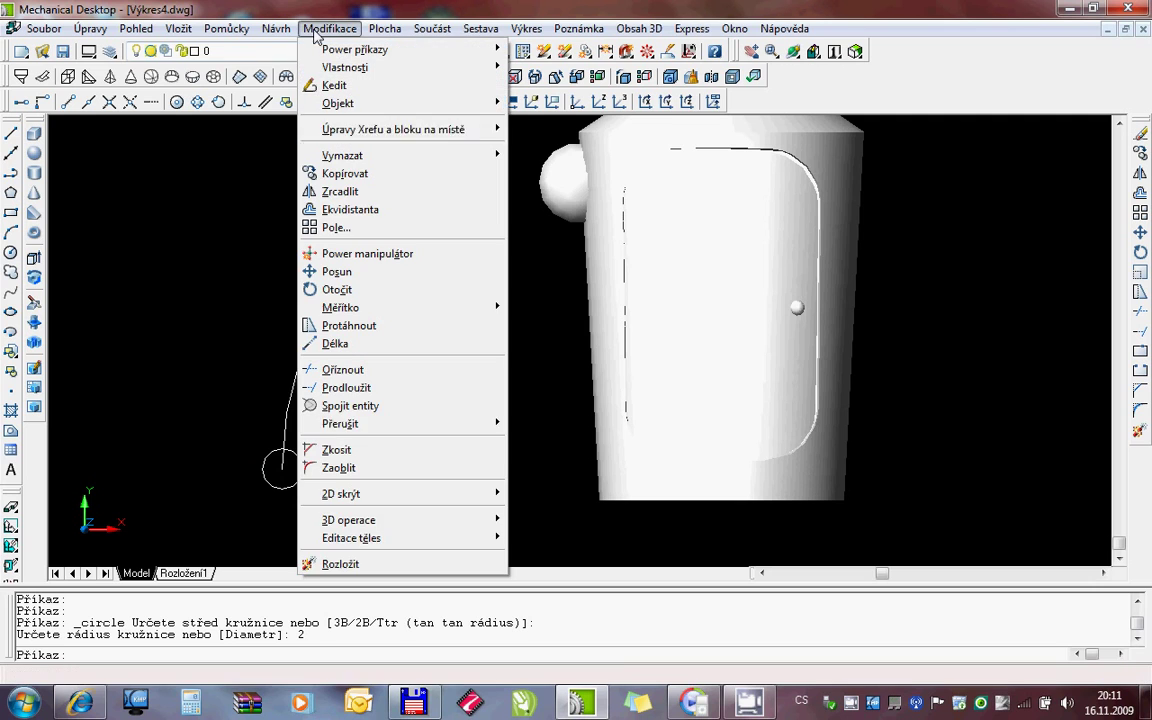
pyautogui.moveTo(360, 520)
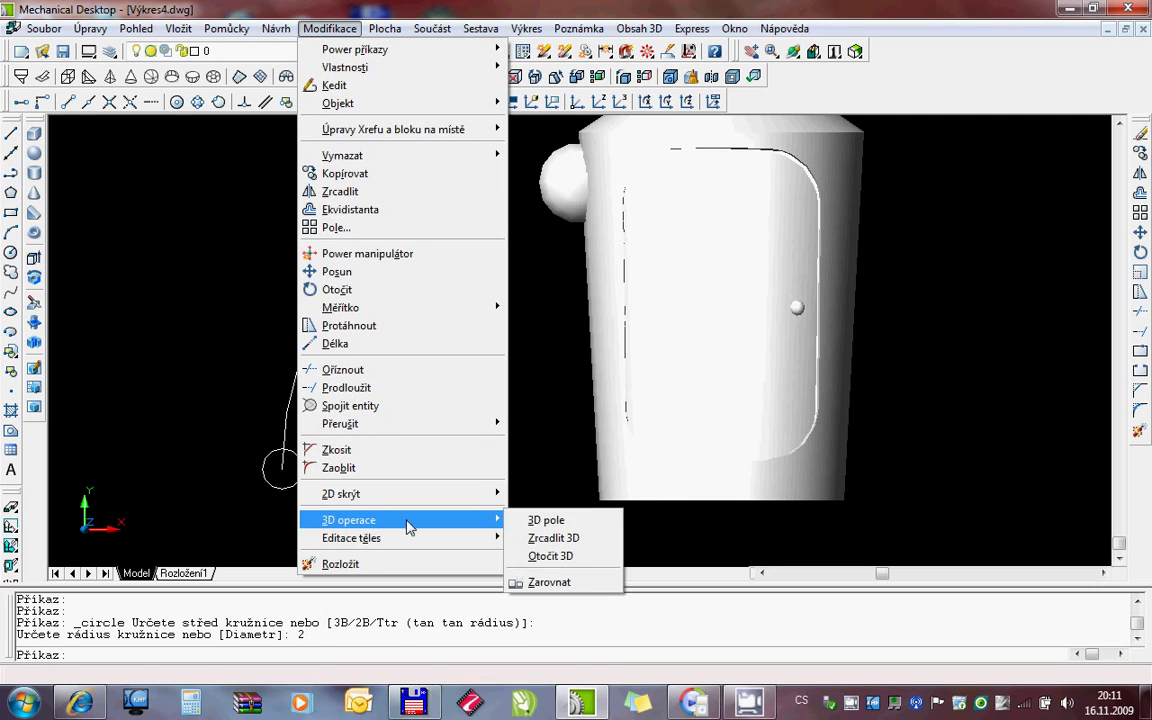
pyautogui.click(551, 556)
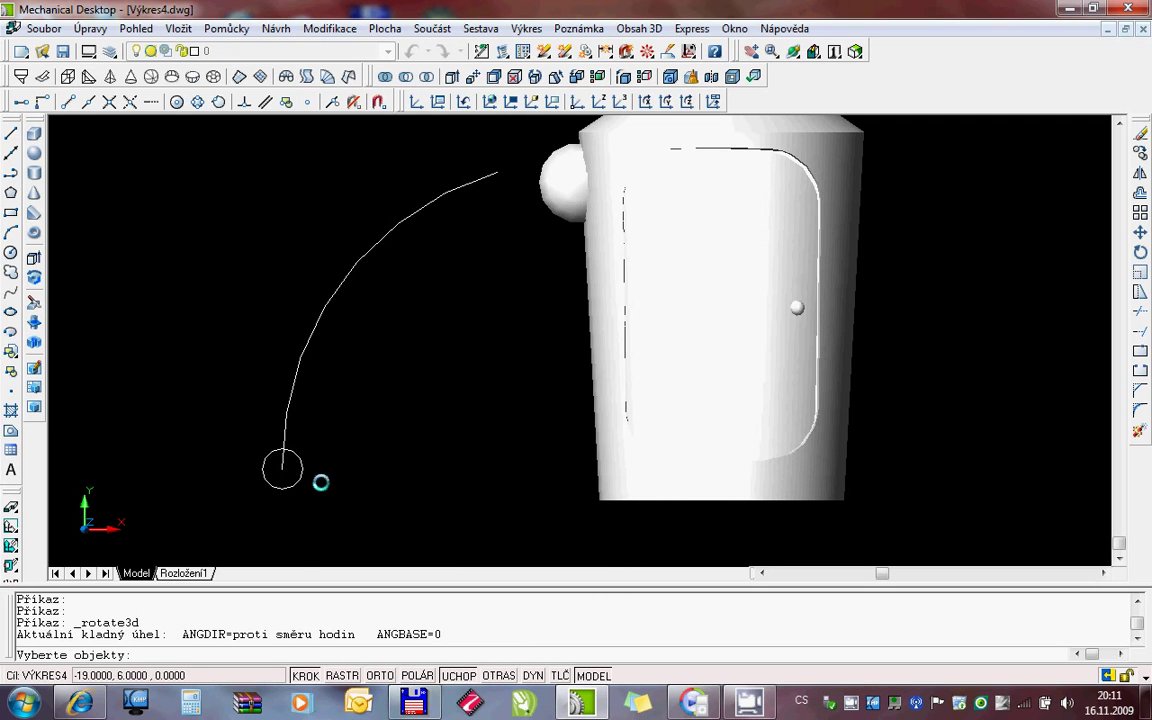
pyautogui.click(312, 669)
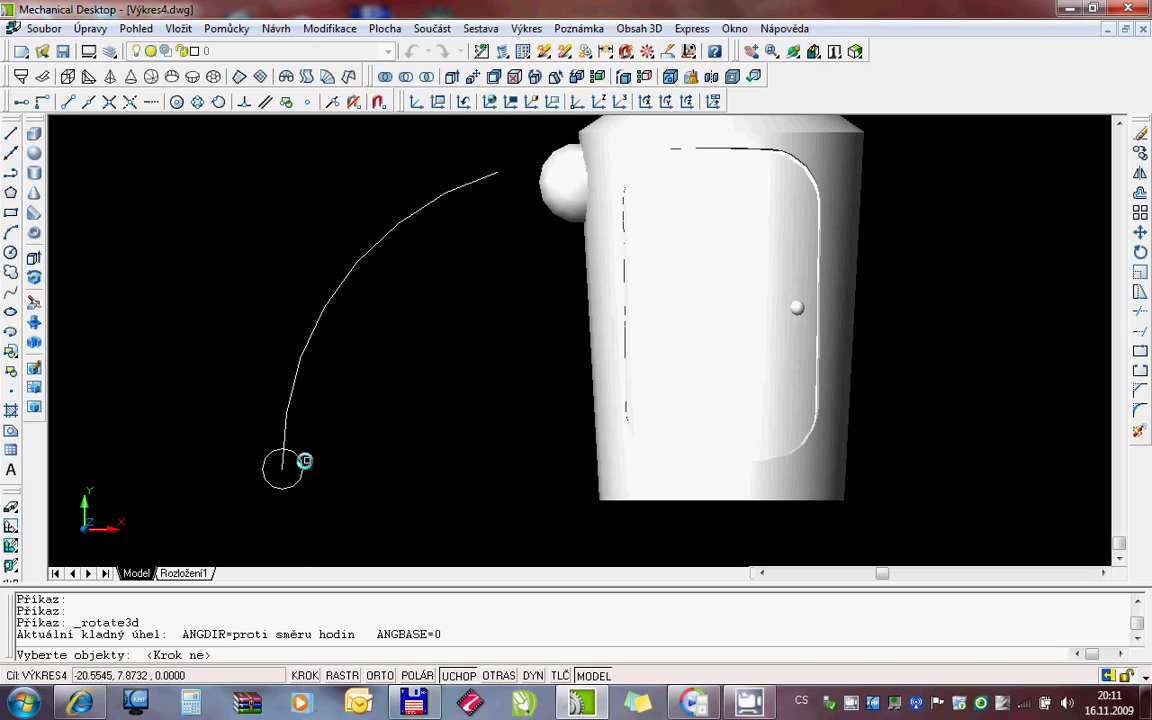
pyautogui.click(301, 464)
pyautogui.press('Return')
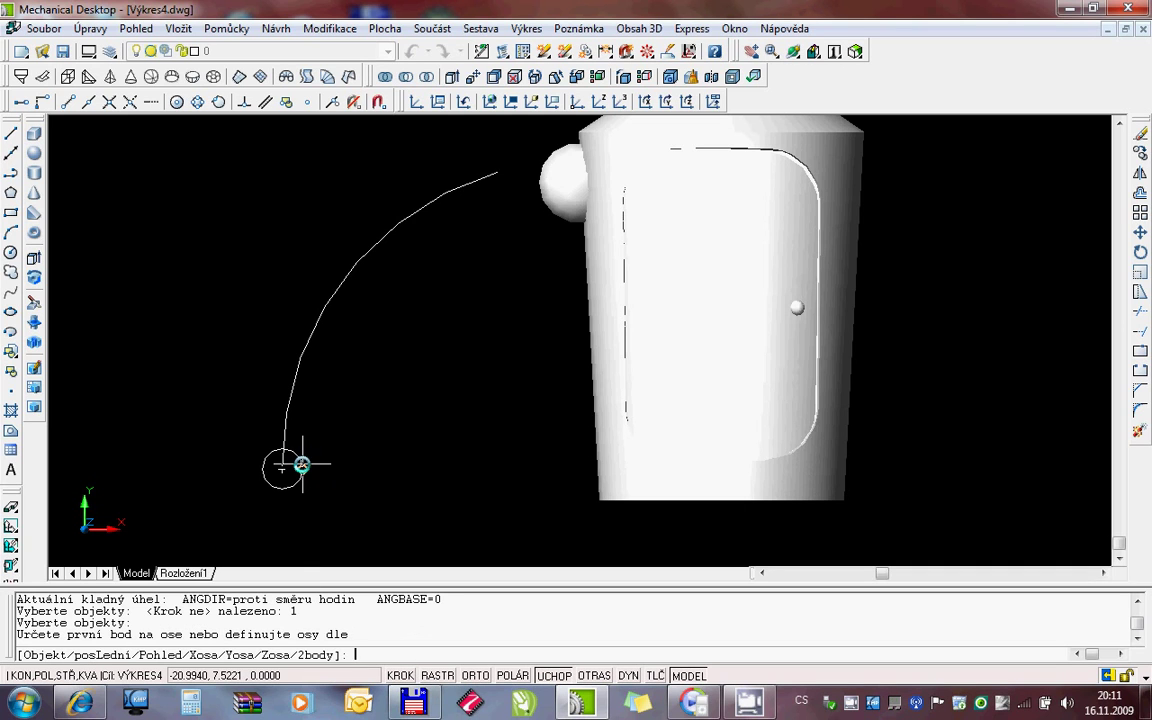
pyautogui.click(301, 464)
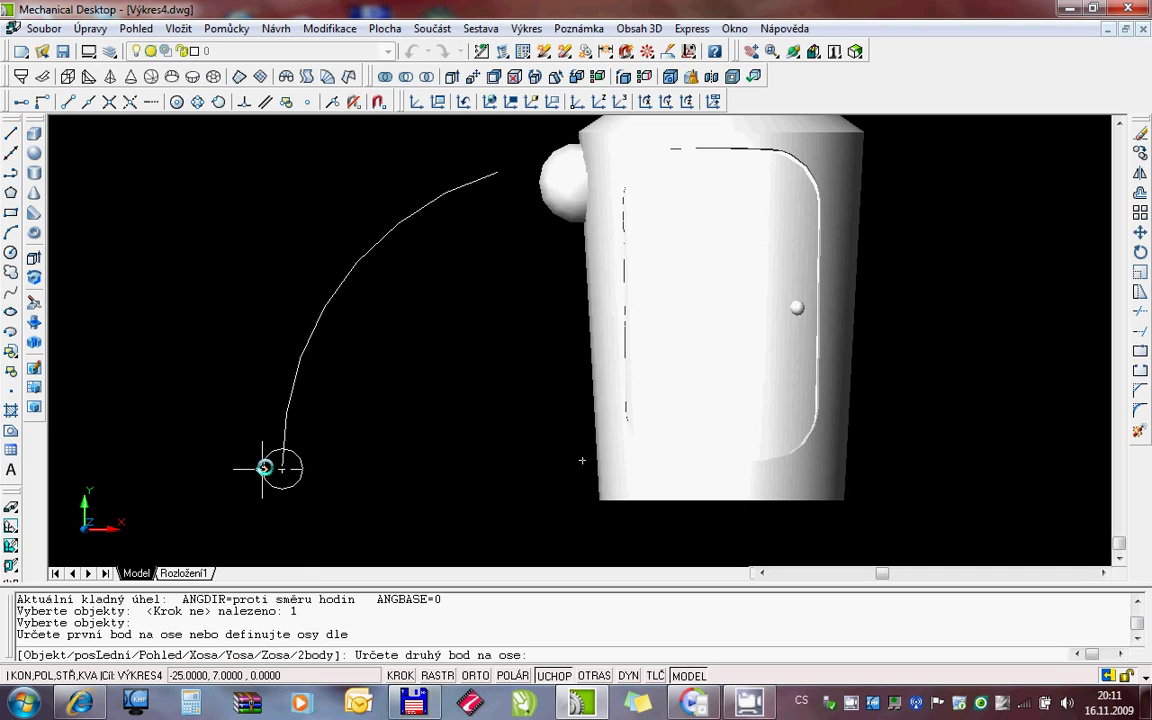
pyautogui.click(264, 467)
pyautogui.write('90')
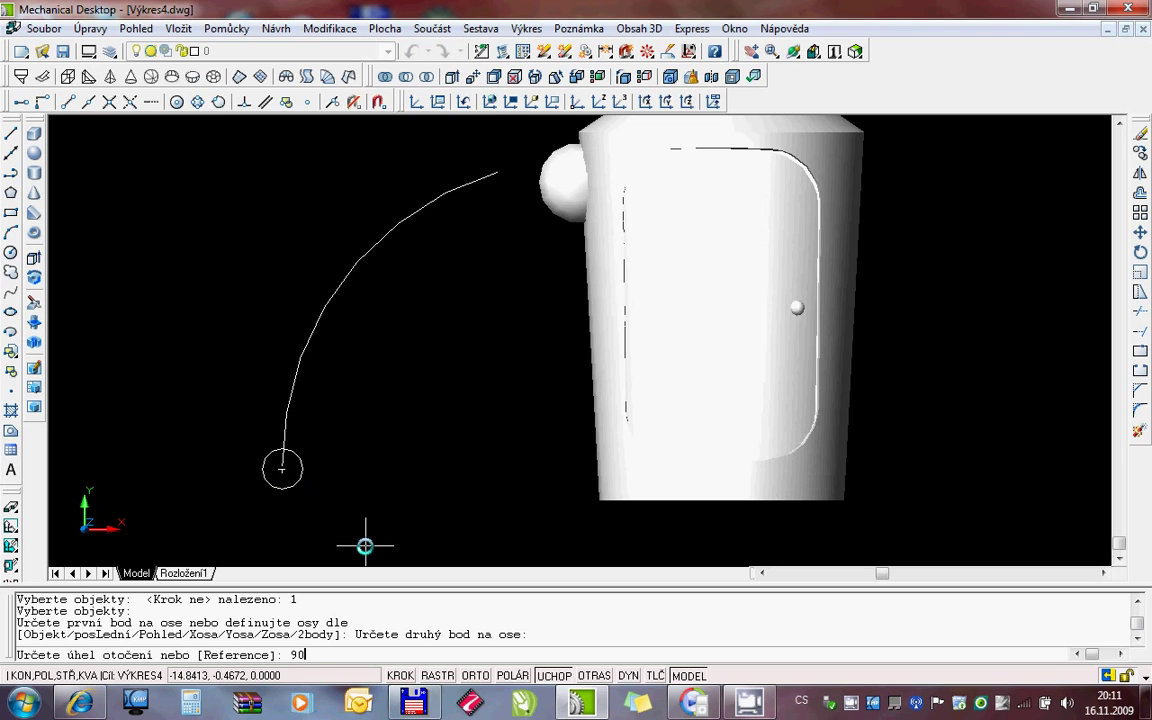
pyautogui.press('Return')
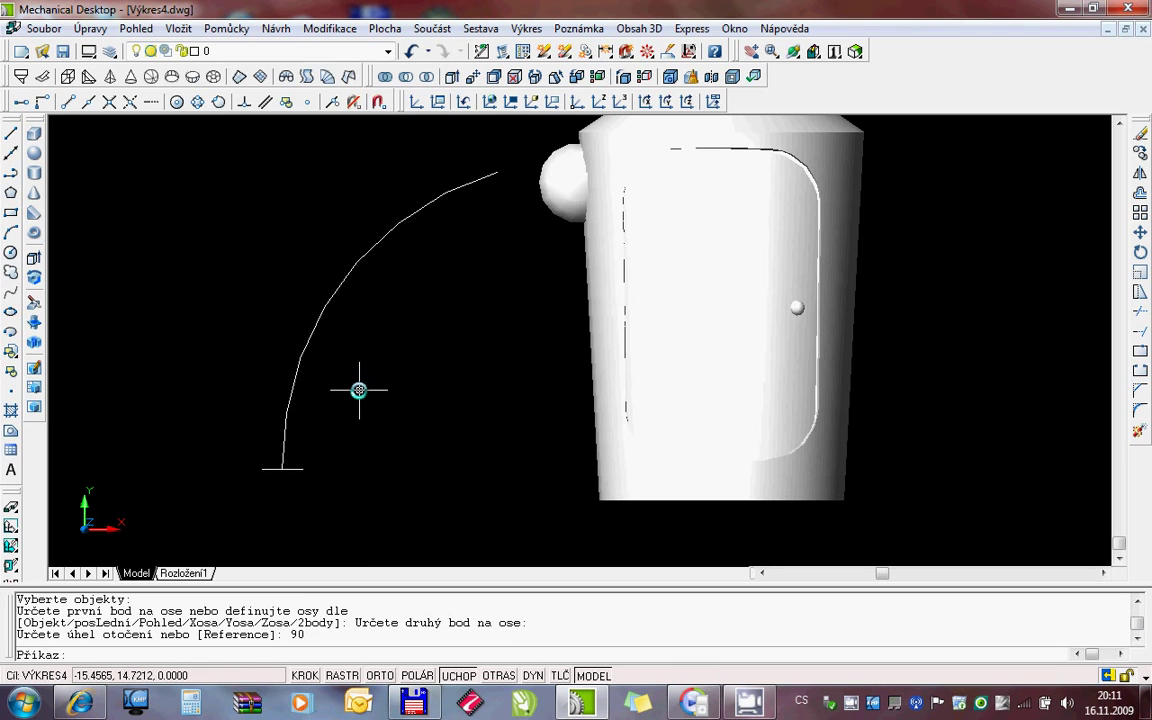
# Orbit the view to look down on the model
pyautogui.rightClick(359, 390)
pyautogui.click(400, 124)
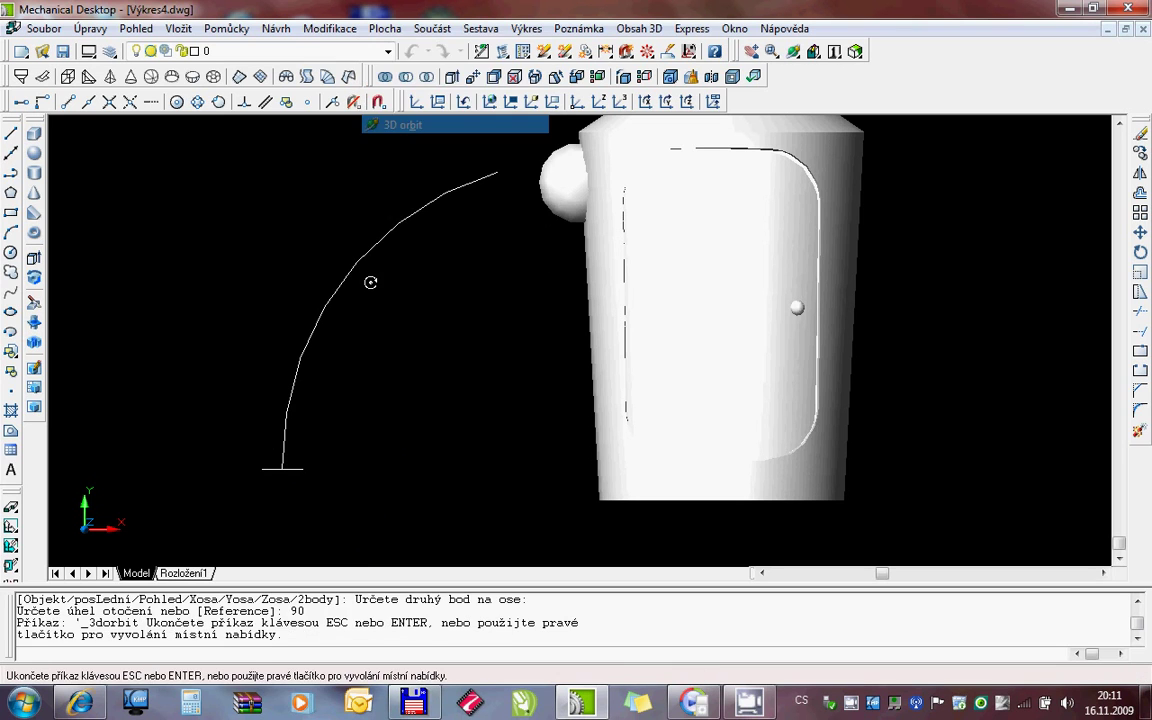
pyautogui.moveTo(370, 282)
pyautogui.mouseDown()
pyautogui.moveTo(447, 411)
pyautogui.moveTo(614, 375)
pyautogui.moveTo(548, 298)
pyautogui.moveTo(594, 337)
pyautogui.moveTo(586, 355)
pyautogui.moveTo(596, 355)
pyautogui.moveTo(520, 352)
pyautogui.moveTo(527, 365)
pyautogui.mouseUp()
pyautogui.press('Escape')
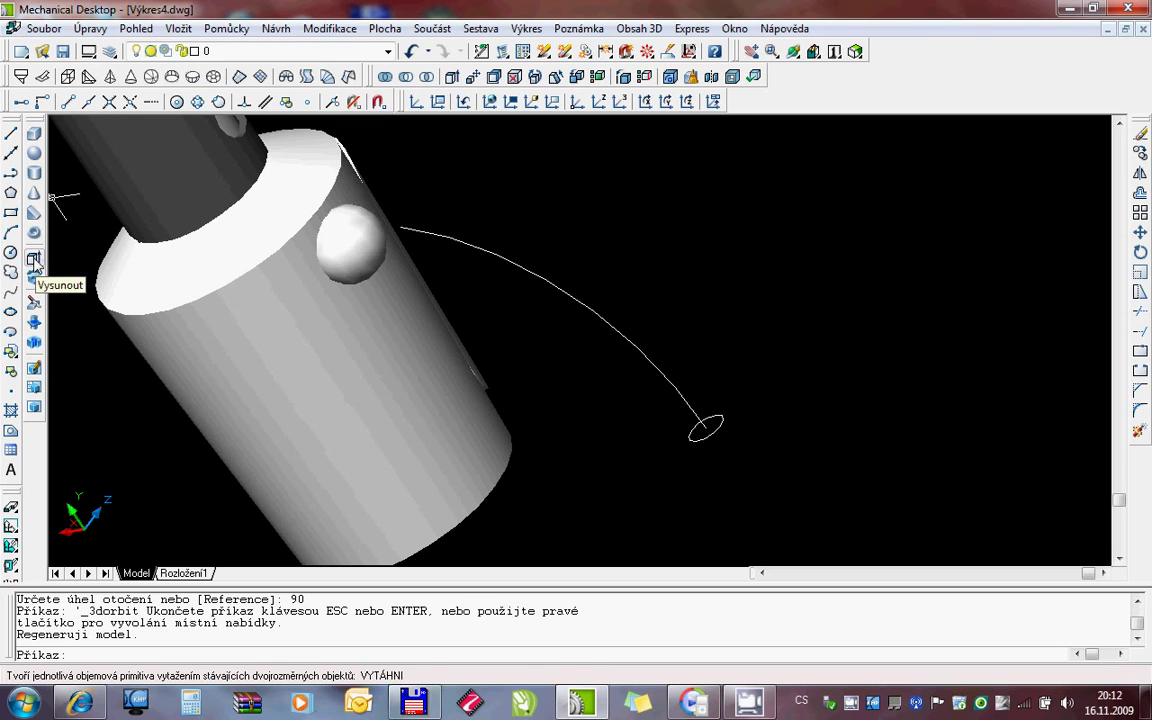
# Extrude the radius-2 circle along the arc path (Trajektorie) into a solid tube
pyautogui.click(276, 28)
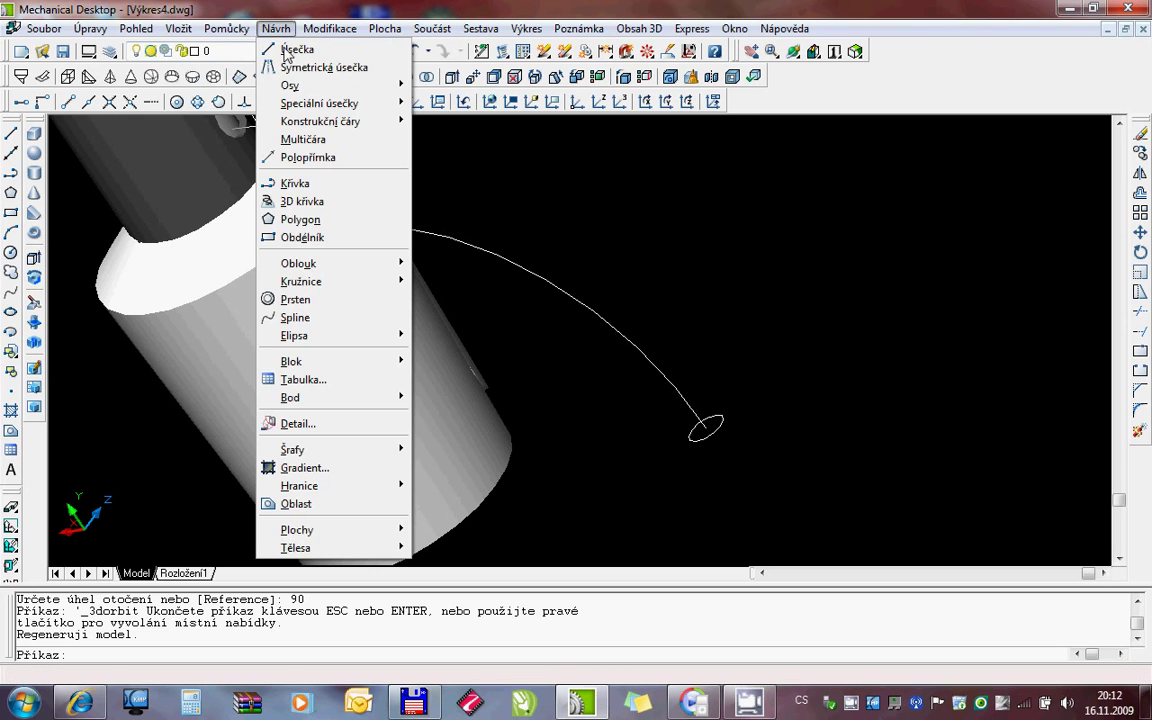
pyautogui.moveTo(296, 547)
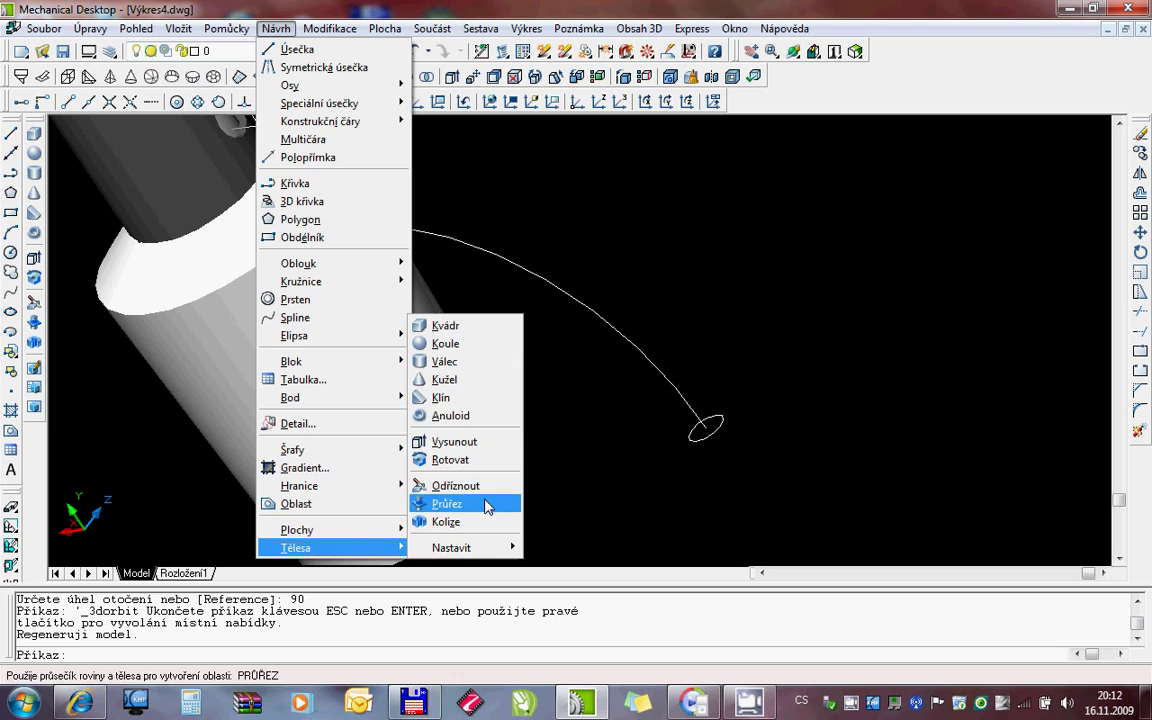
pyautogui.click(454, 441)
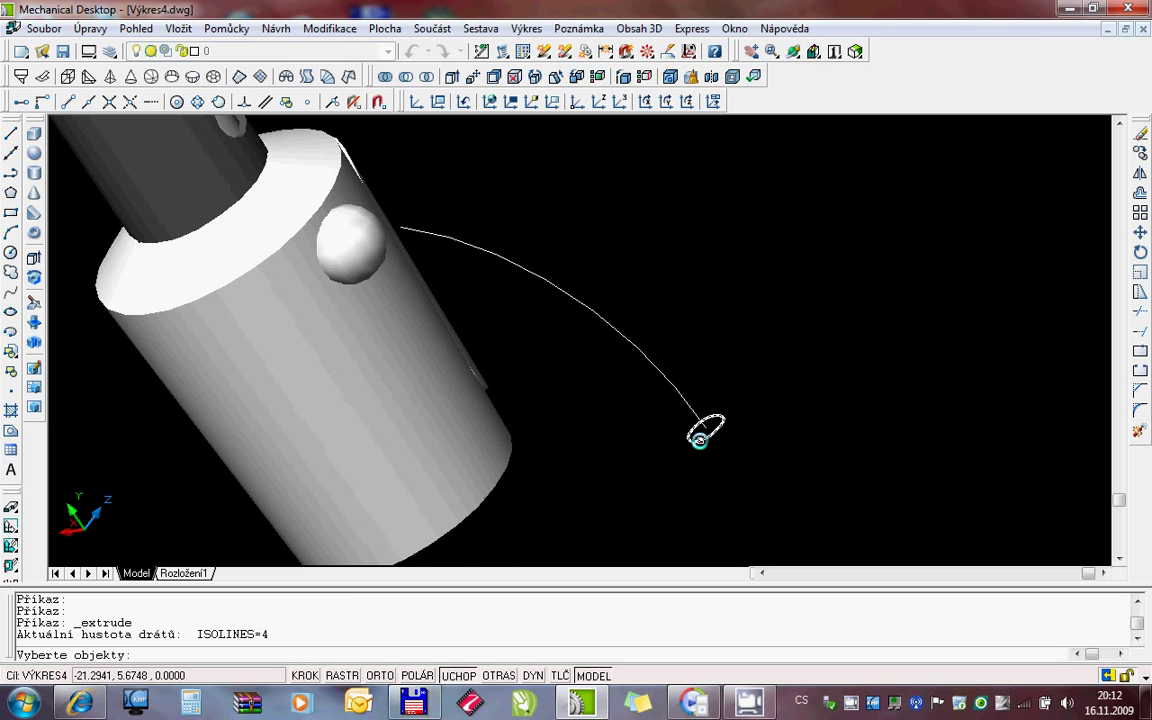
pyautogui.click(699, 439)
pyautogui.press('Return')
pyautogui.write('t')
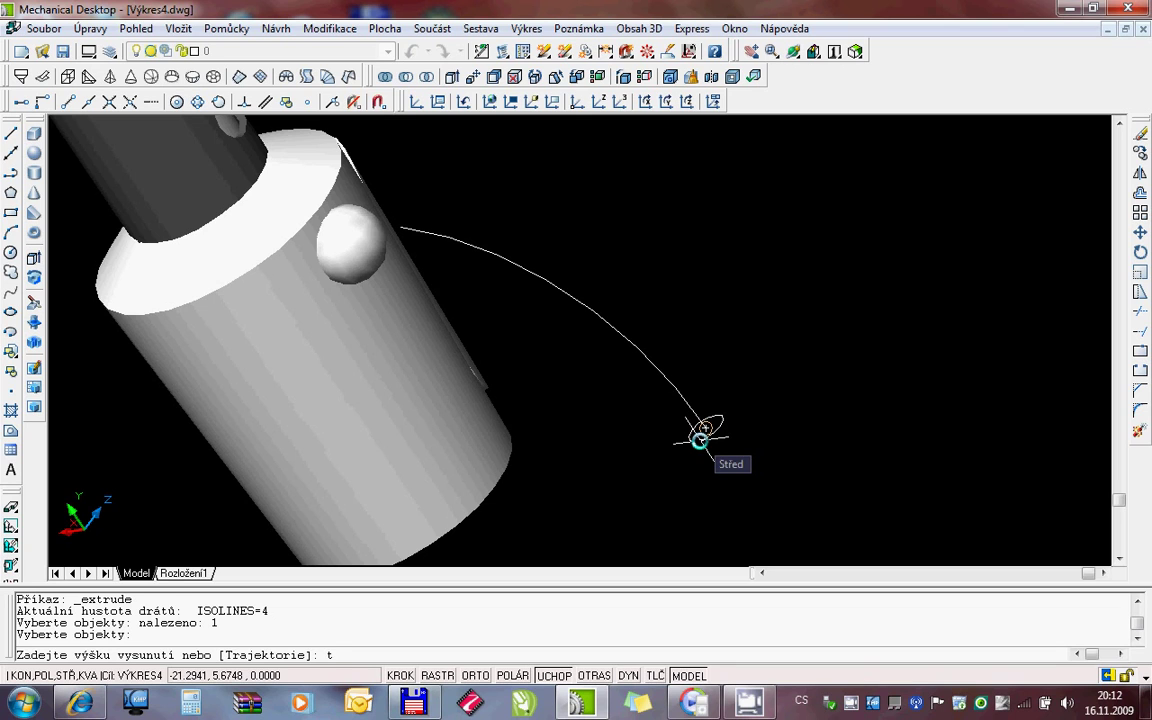
pyautogui.press('Return')
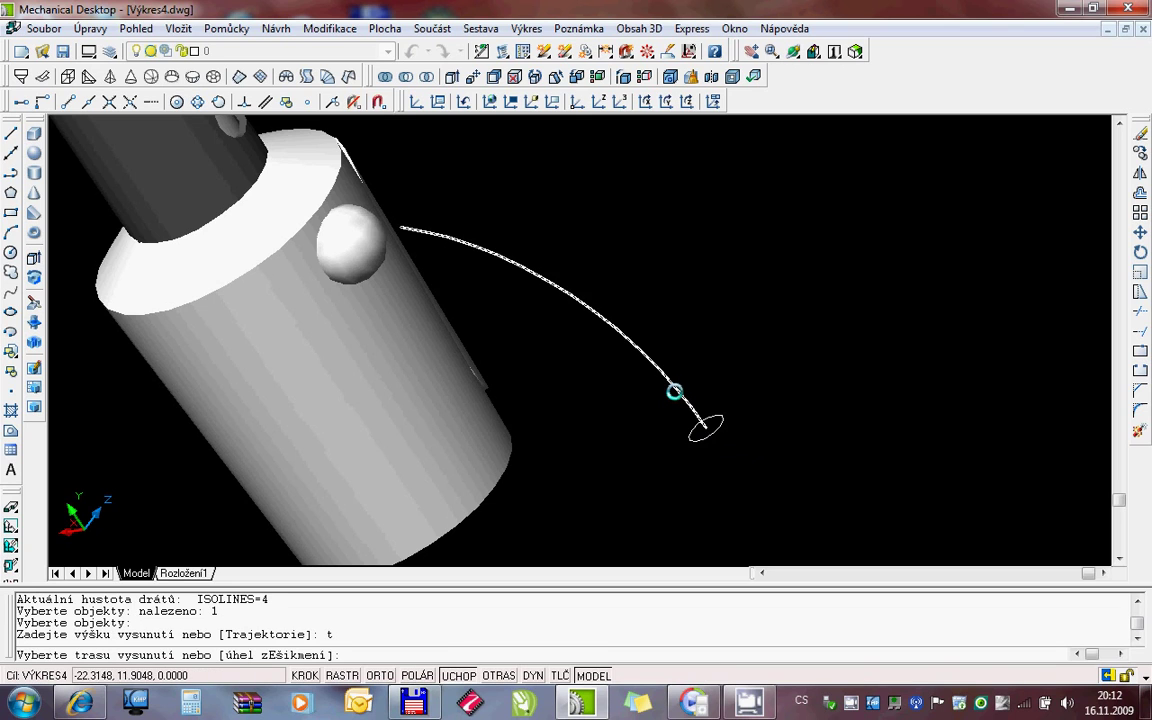
pyautogui.click(675, 388)
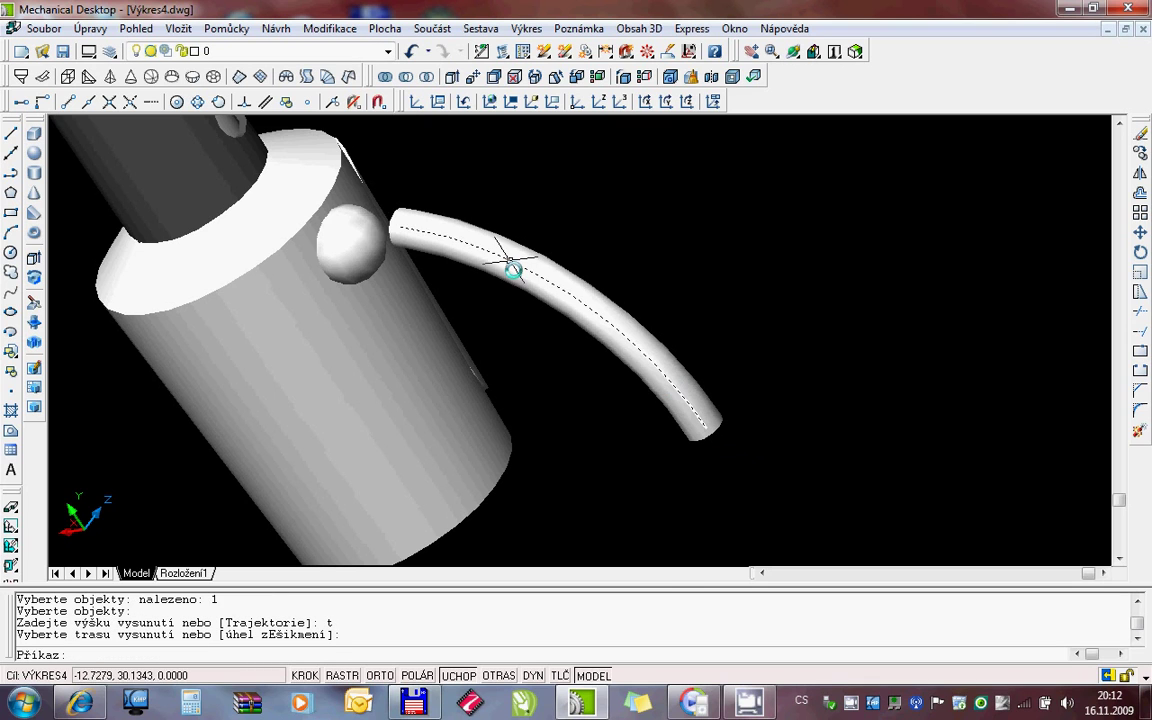
# Orbit to view the new arm, then select the bent tube for editing
pyautogui.rightClick(586, 212)
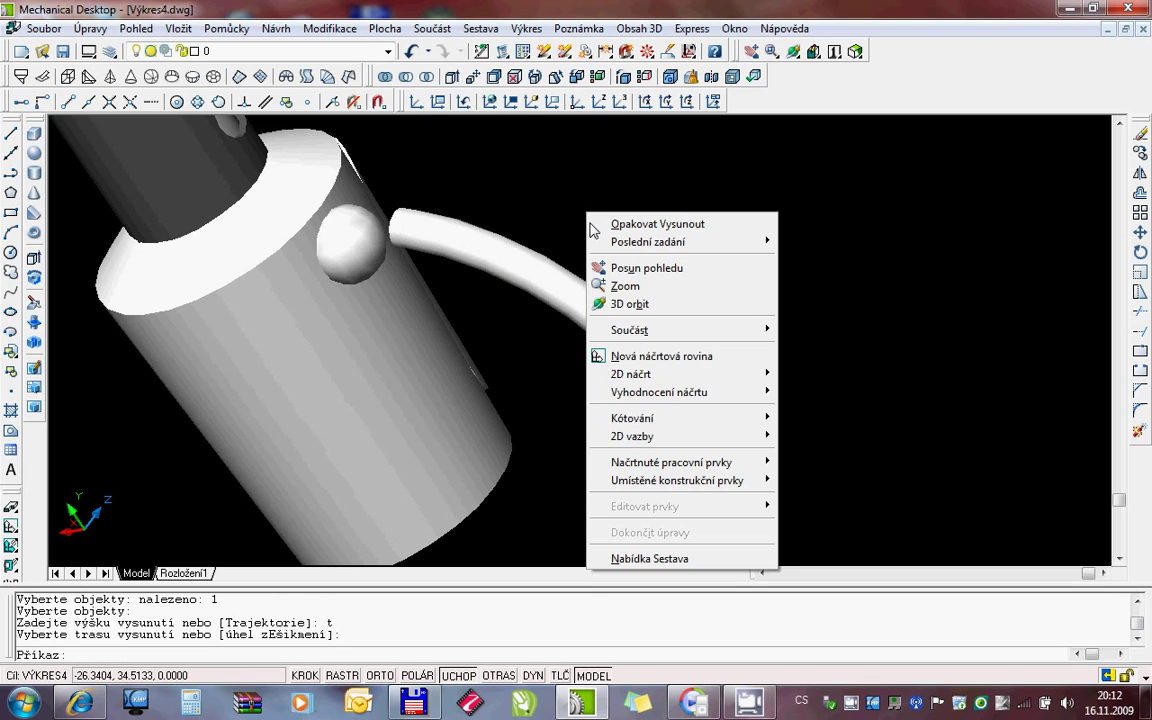
pyautogui.click(651, 304)
pyautogui.moveTo(458, 383)
pyautogui.mouseDown()
pyautogui.moveTo(503, 308)
pyautogui.moveTo(522, 334)
pyautogui.mouseUp()
pyautogui.press('Escape')
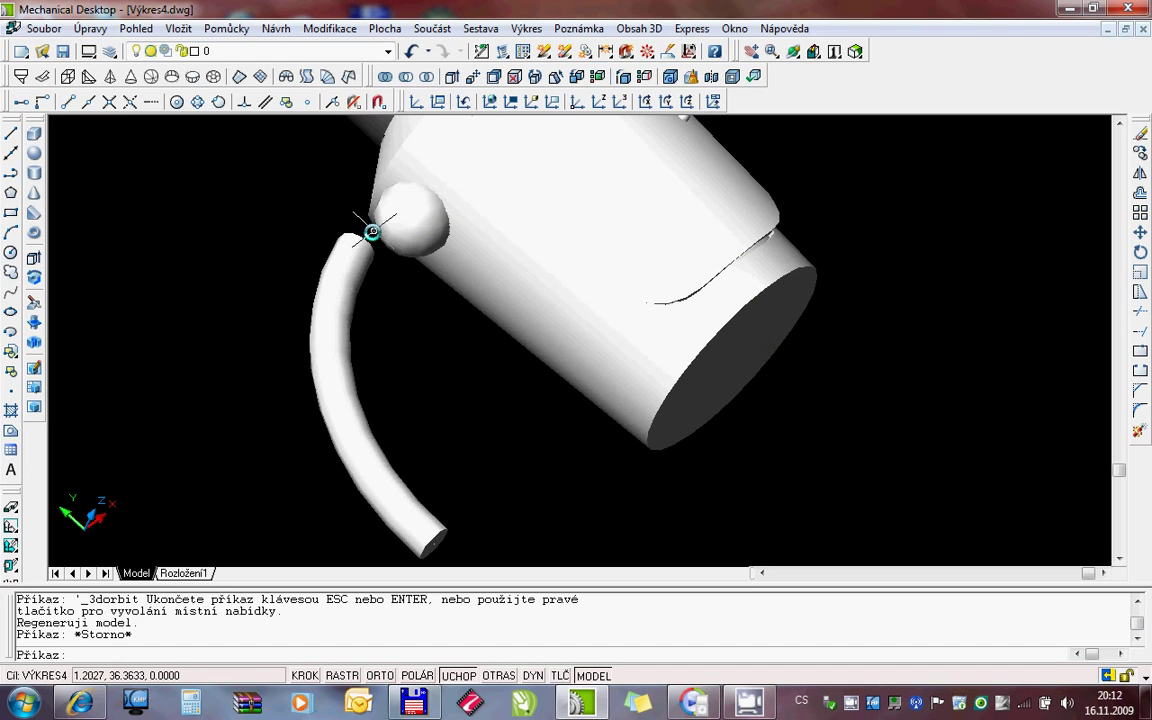
pyautogui.click(350, 240)
pyautogui.rightClick(355, 253)
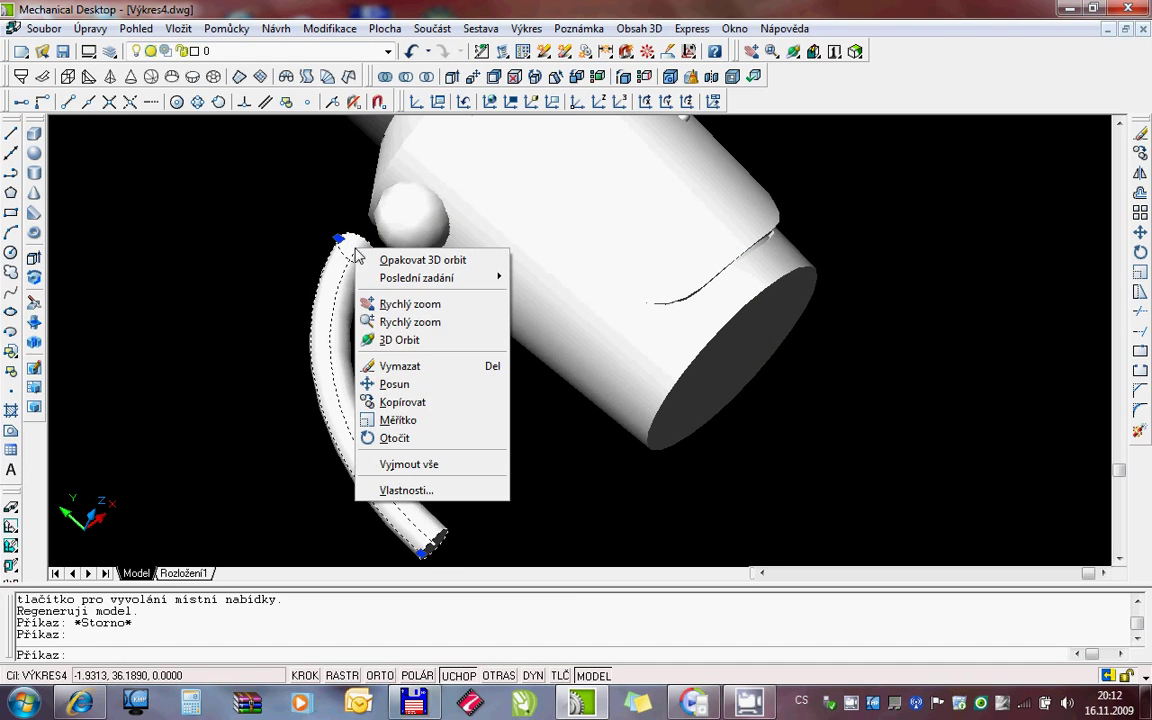
# Move the tube arm so its end meets the shoulder sphere, and delete the leftover arc path
pyautogui.click(397, 384)
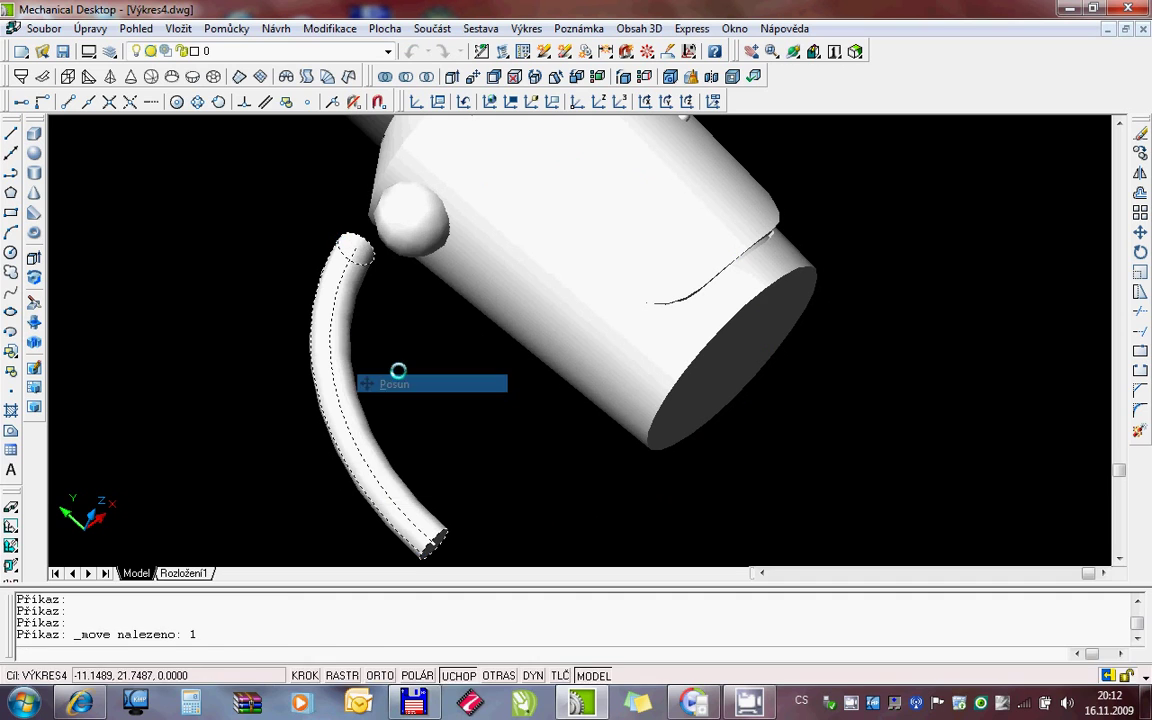
pyautogui.click(352, 248)
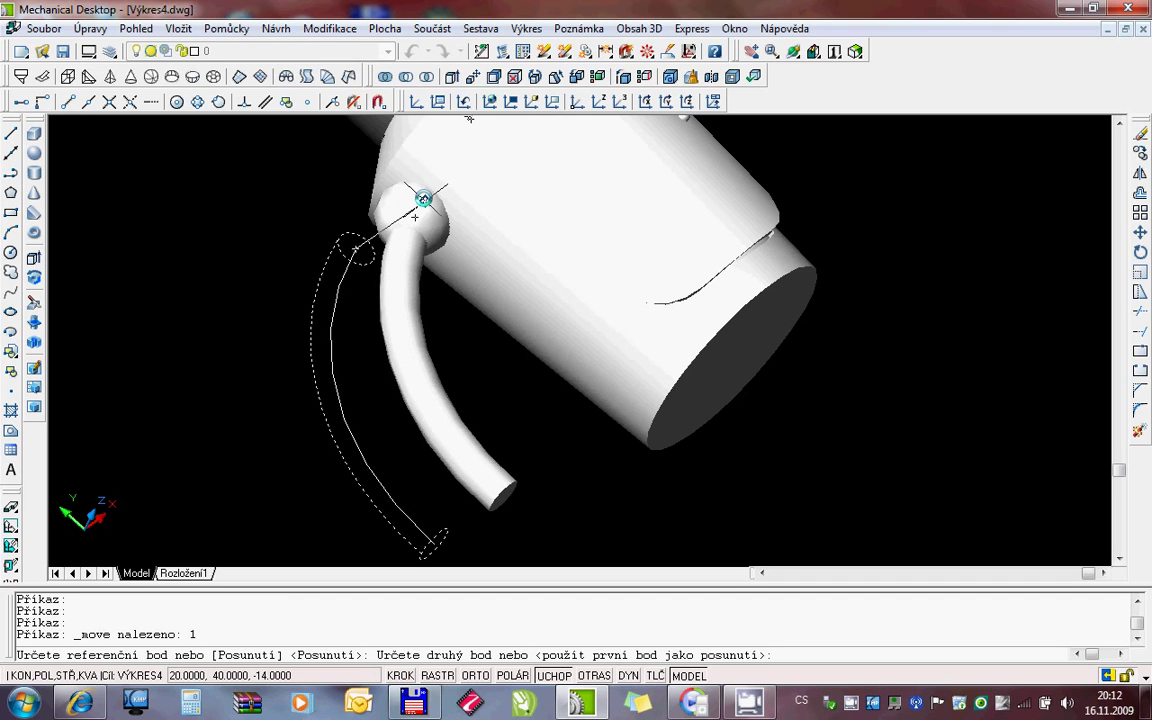
pyautogui.press('Escape')
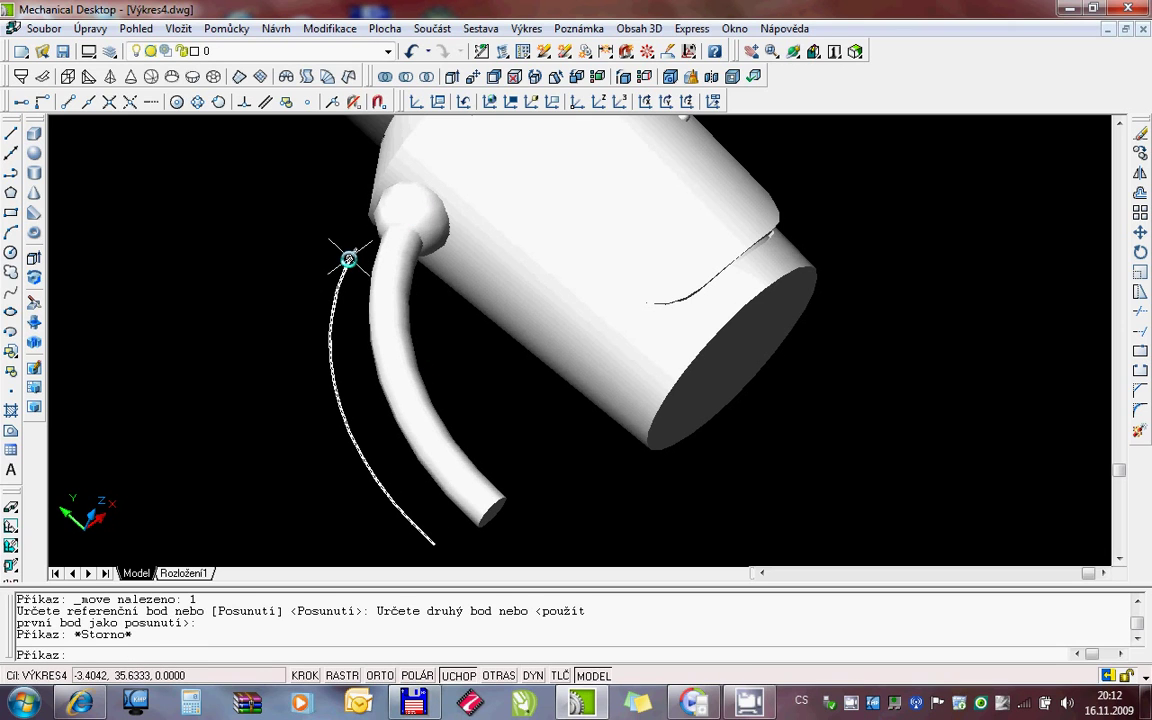
pyautogui.click(348, 258)
pyautogui.press('Delete')
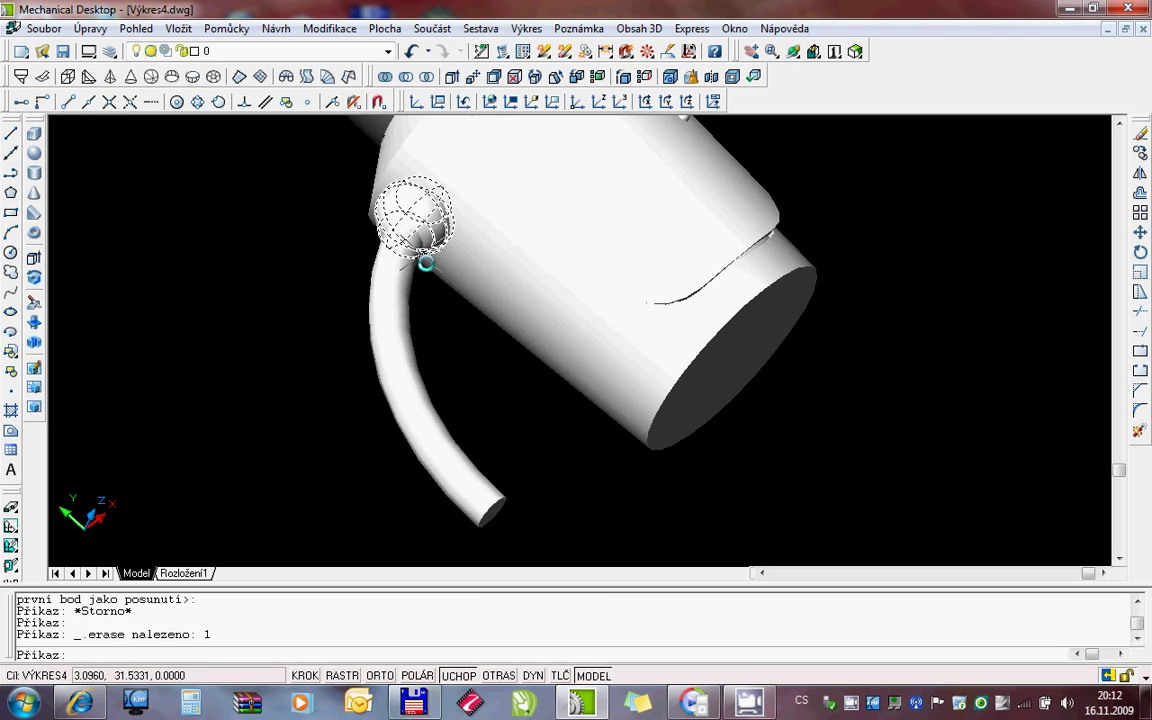
# Orbit the robot so the arm's free end faces forward, ready for face editing
pyautogui.rightClick(455, 260)
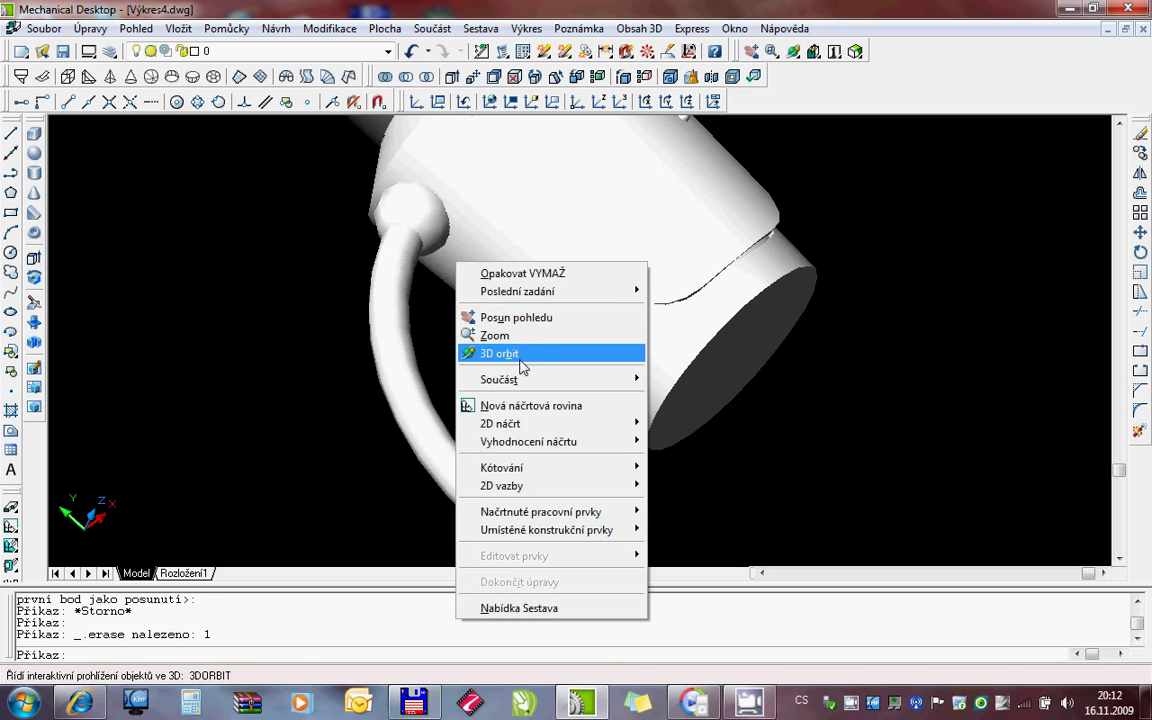
pyautogui.click(522, 366)
pyautogui.moveTo(586, 411)
pyautogui.mouseDown()
pyautogui.moveTo(483, 390)
pyautogui.moveTo(483, 360)
pyautogui.moveTo(518, 410)
pyautogui.mouseUp()
pyautogui.moveTo(565, 359)
pyautogui.mouseDown()
pyautogui.moveTo(431, 367)
pyautogui.moveTo(463, 386)
pyautogui.mouseUp()
pyautogui.press('Escape')
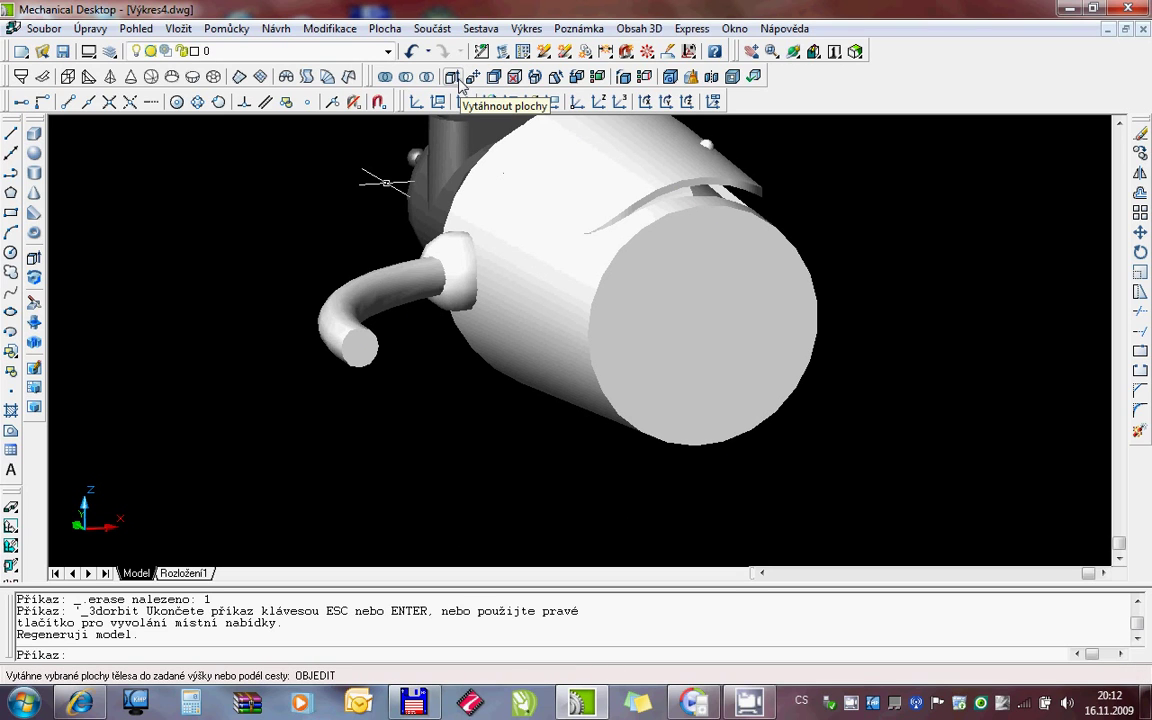
pyautogui.click(333, 29)
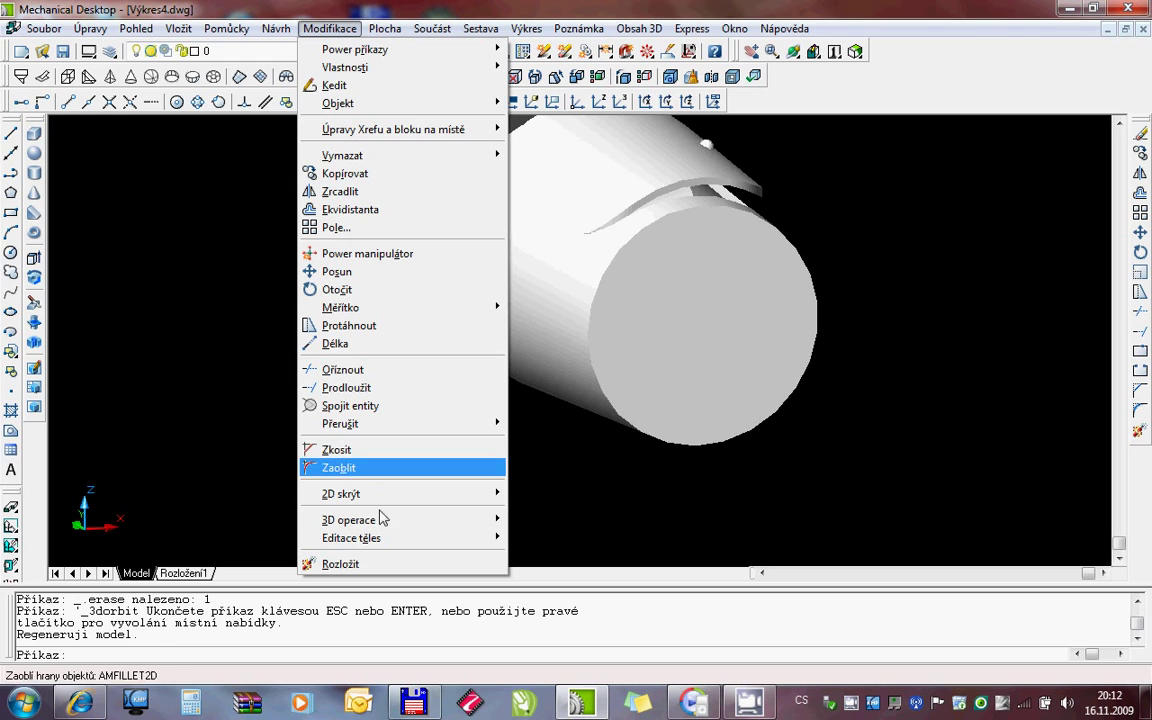
pyautogui.moveTo(352, 538)
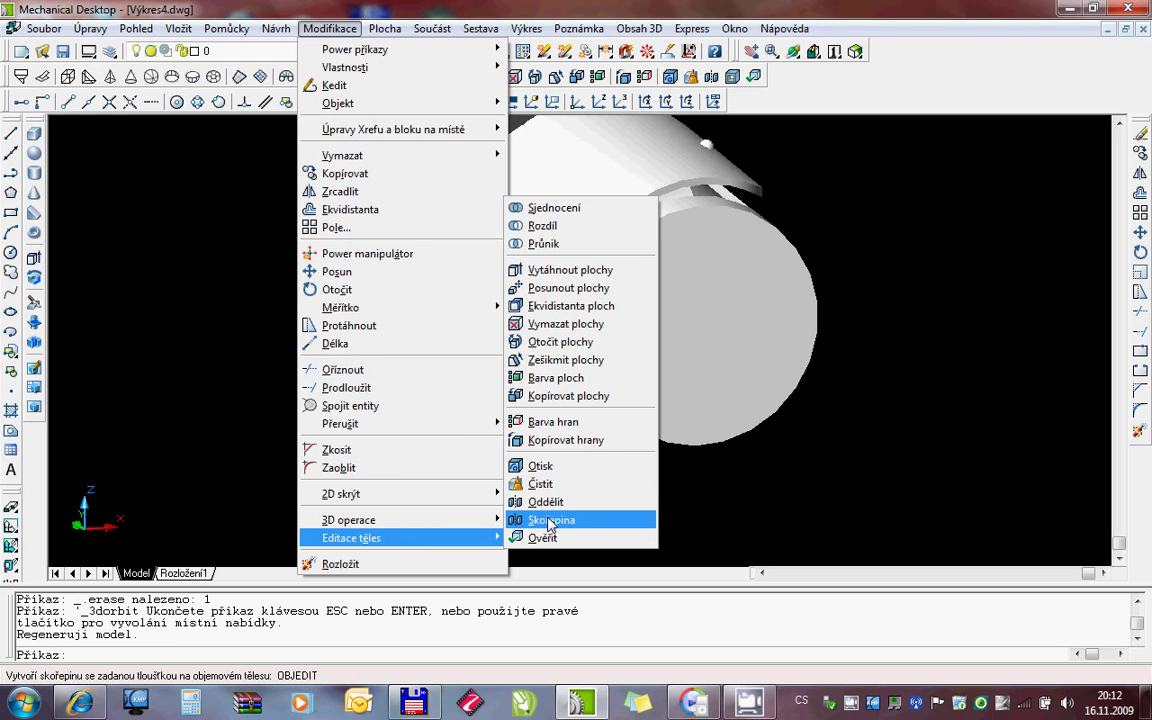
# Extrude the arm's free end face by 7 with a −15° taper angle
pyautogui.click(549, 270)
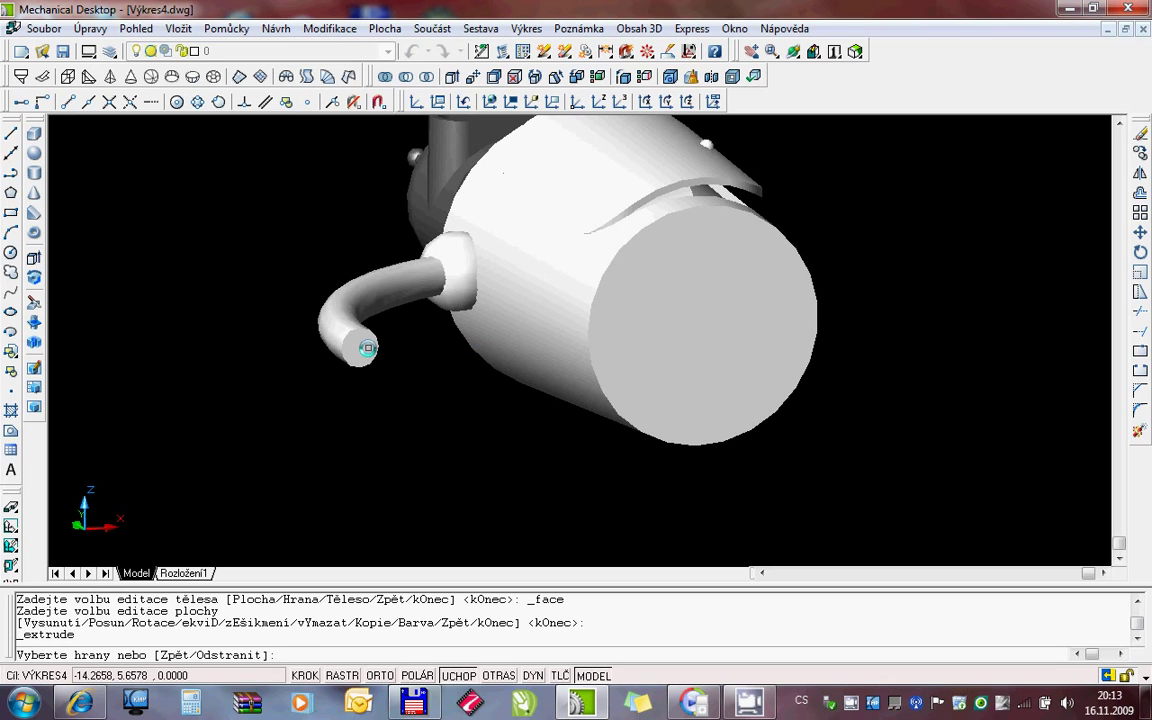
pyautogui.click(367, 348)
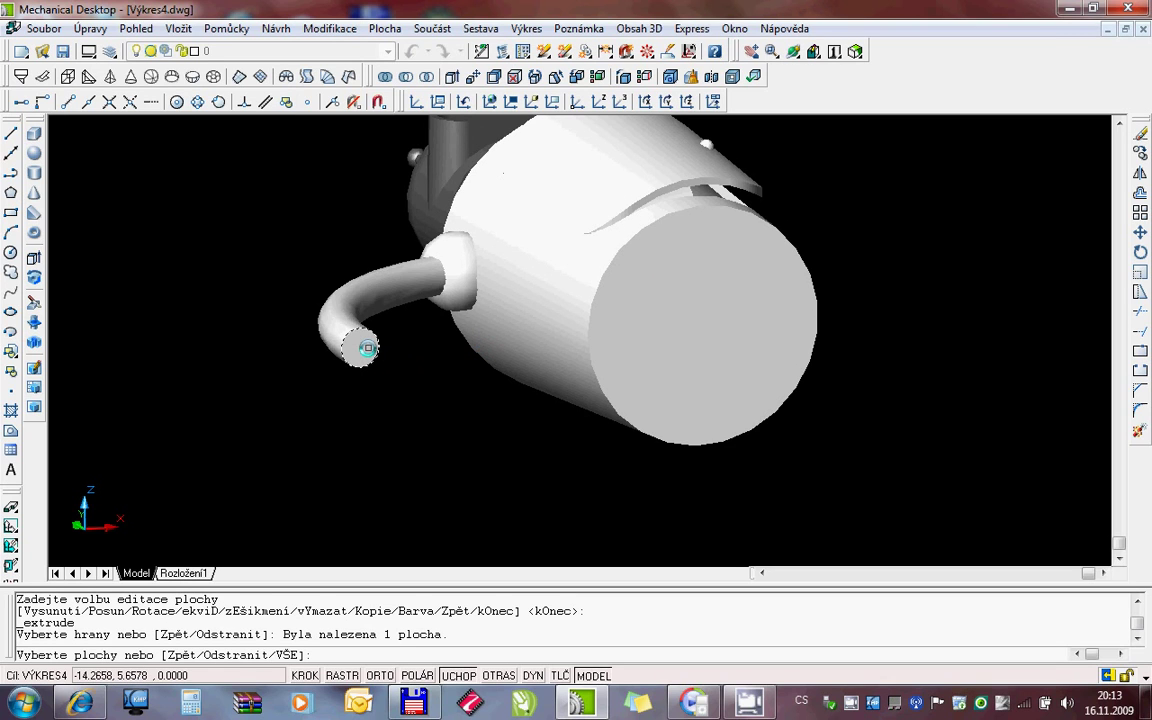
pyautogui.press('Return')
pyautogui.write('7')
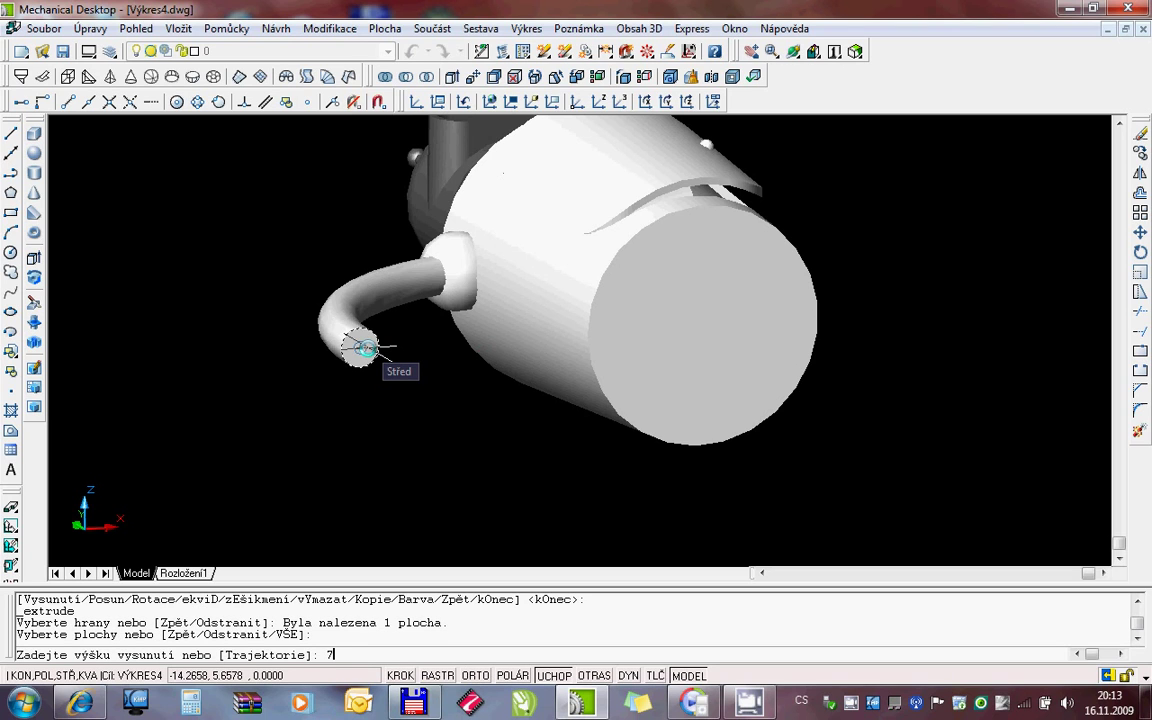
pyautogui.press('Return')
pyautogui.write('-15')
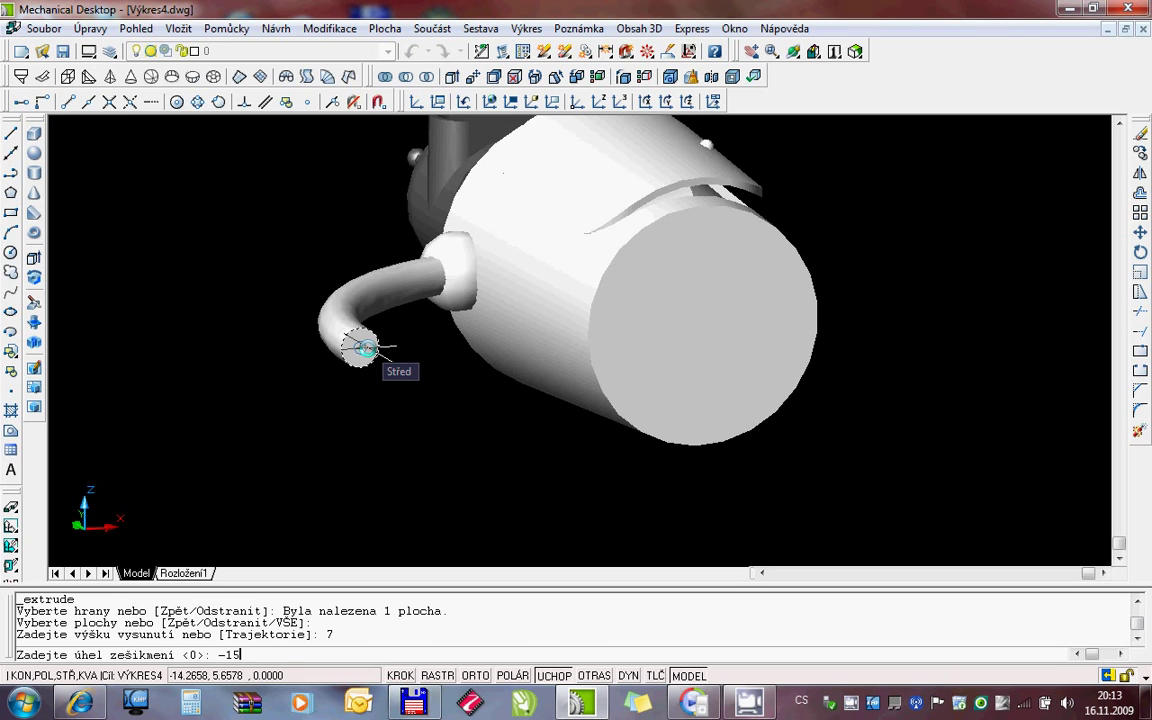
pyautogui.press('Return')
pyautogui.rightClick(428, 256)
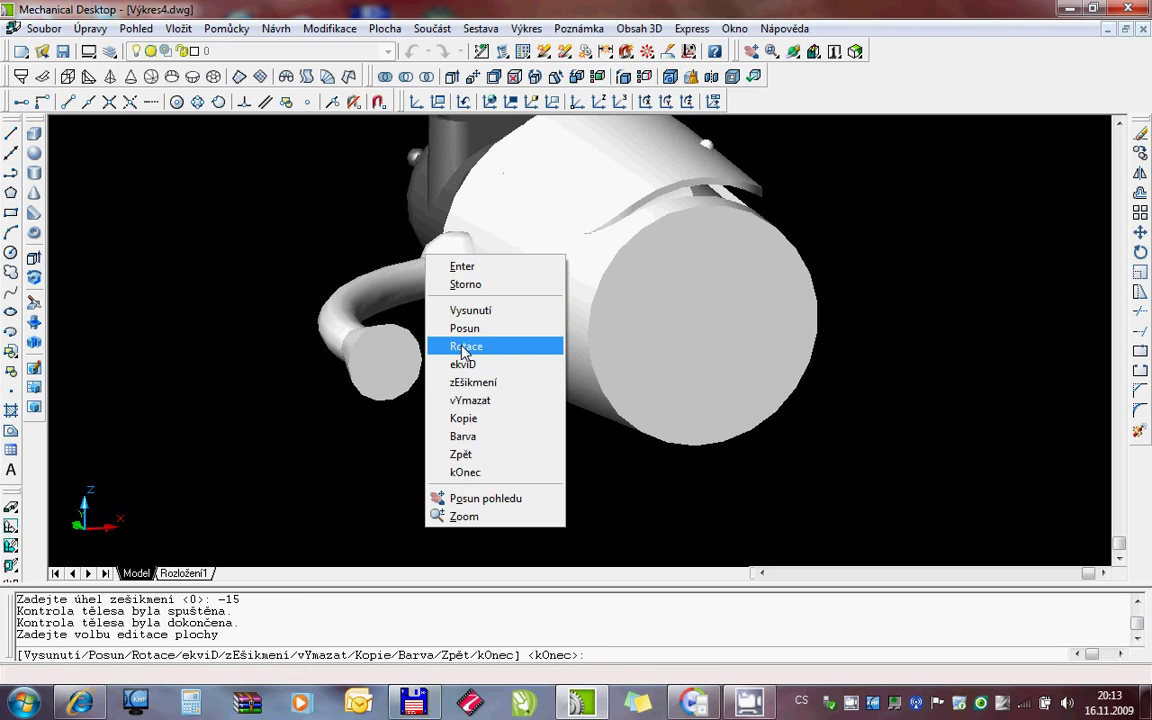
pyautogui.click(463, 284)
# Orbit and zoom in with a window around the flared arm end, then open the Pomůcky menu
pyautogui.click(793, 51)
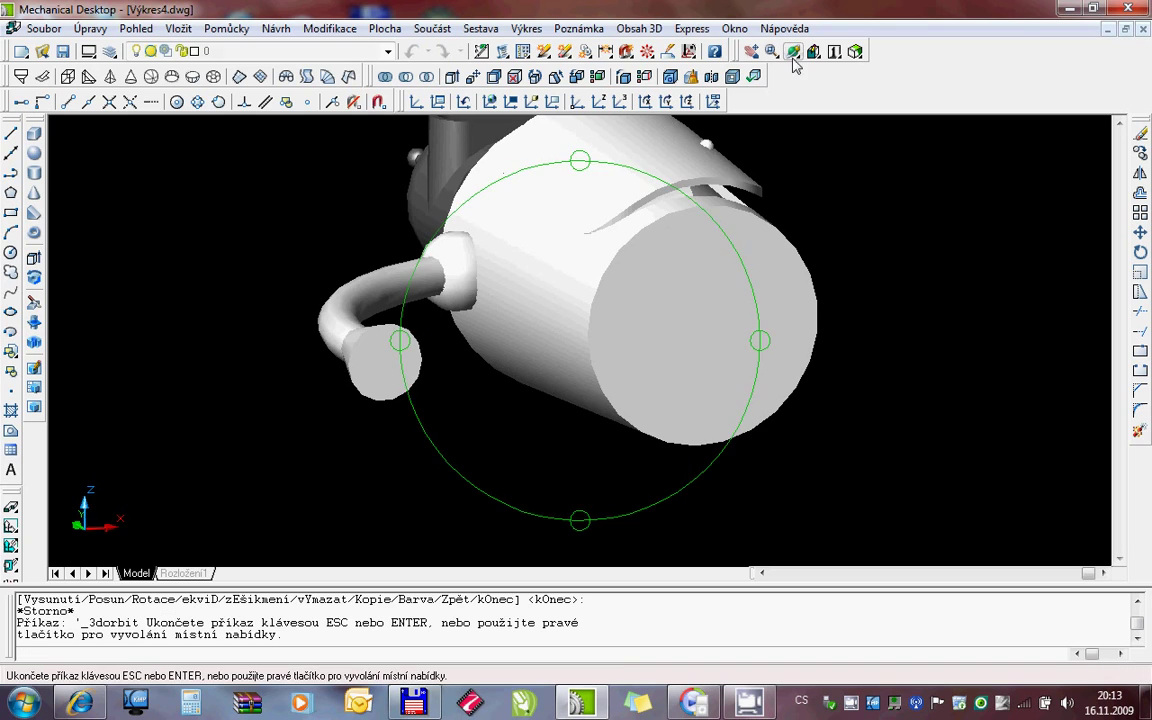
pyautogui.moveTo(600, 250)
pyautogui.mouseDown()
pyautogui.moveTo(571, 290)
pyautogui.moveTo(580, 286)
pyautogui.moveTo(476, 360)
pyautogui.moveTo(578, 496)
pyautogui.moveTo(527, 398)
pyautogui.moveTo(581, 390)
pyautogui.moveTo(568, 437)
pyautogui.moveTo(630, 424)
pyautogui.moveTo(548, 406)
pyautogui.moveTo(566, 430)
pyautogui.moveTo(616, 400)
pyautogui.mouseUp()
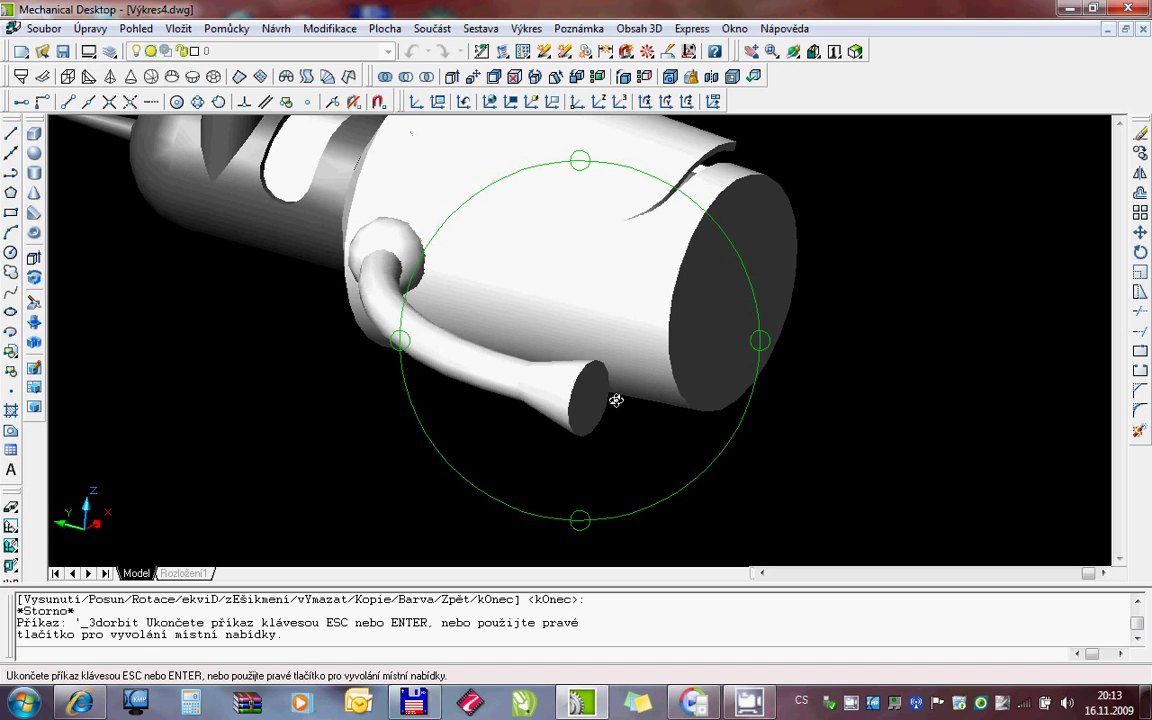
pyautogui.press('Return')
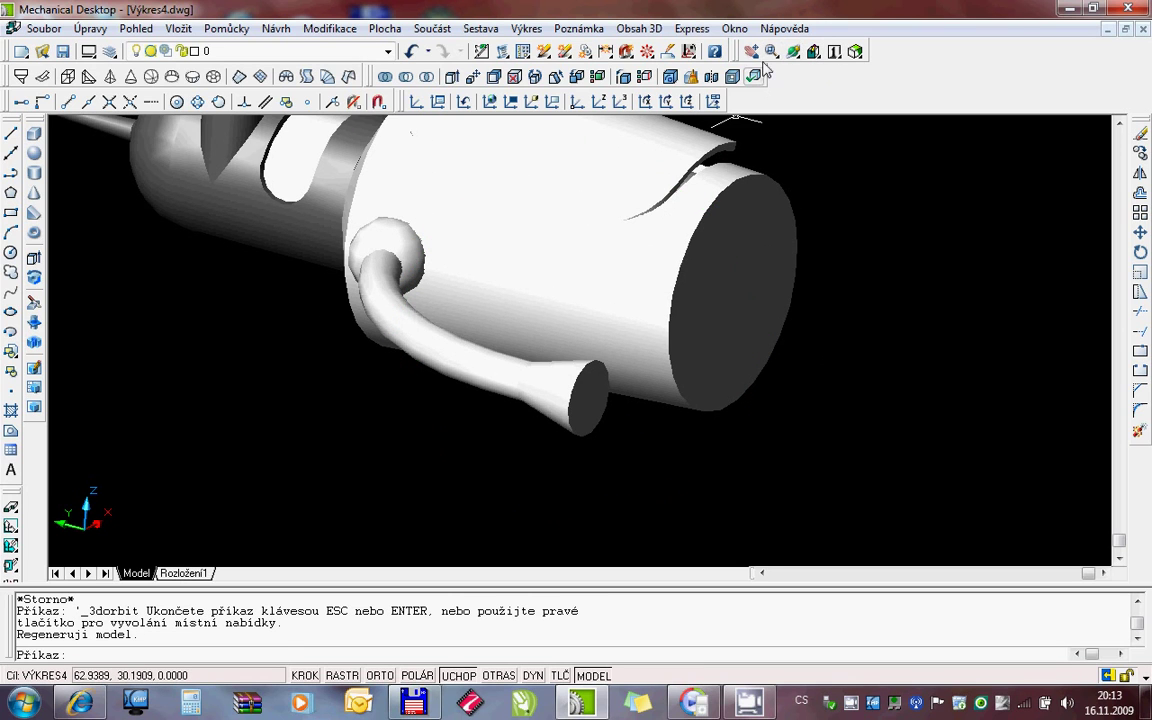
pyautogui.click(793, 51)
pyautogui.click(508, 334)
pyautogui.click(706, 458)
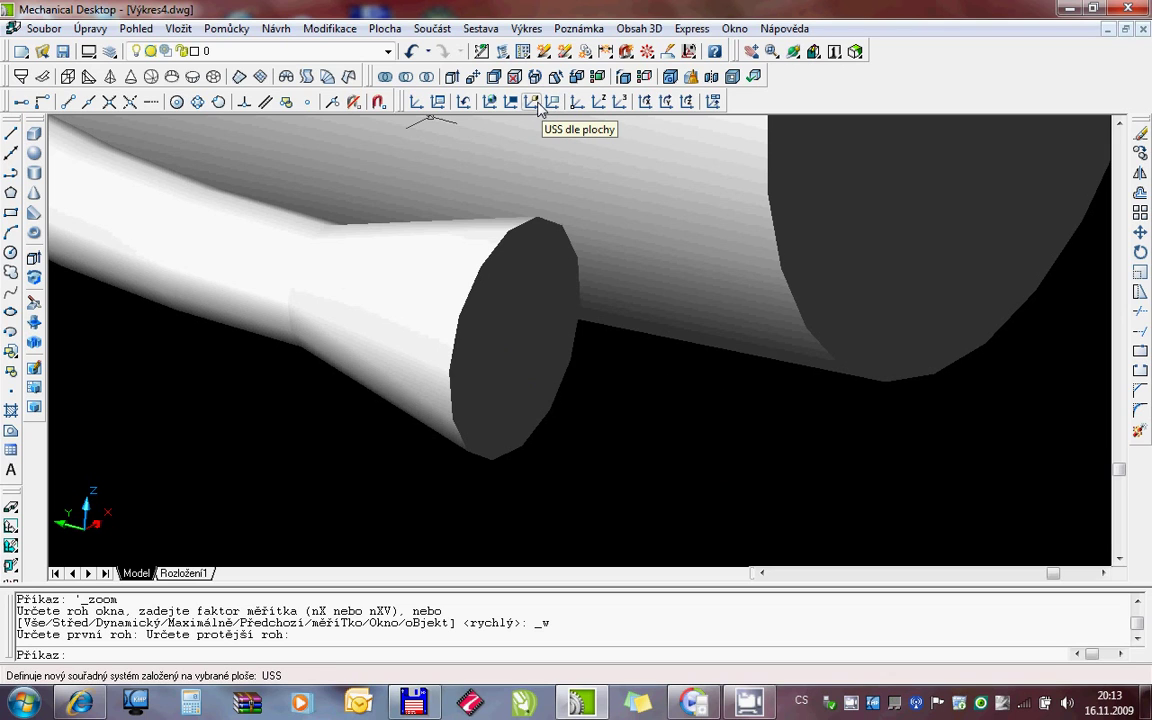
pyautogui.click(226, 29)
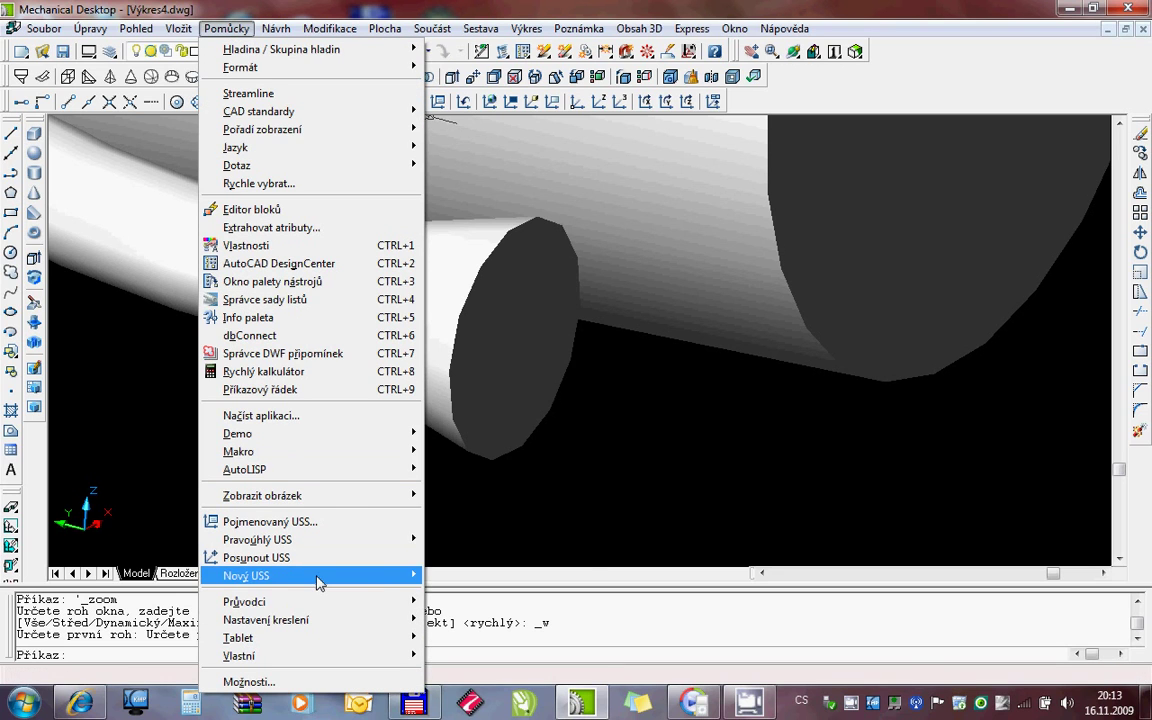
pyautogui.moveTo(246, 575)
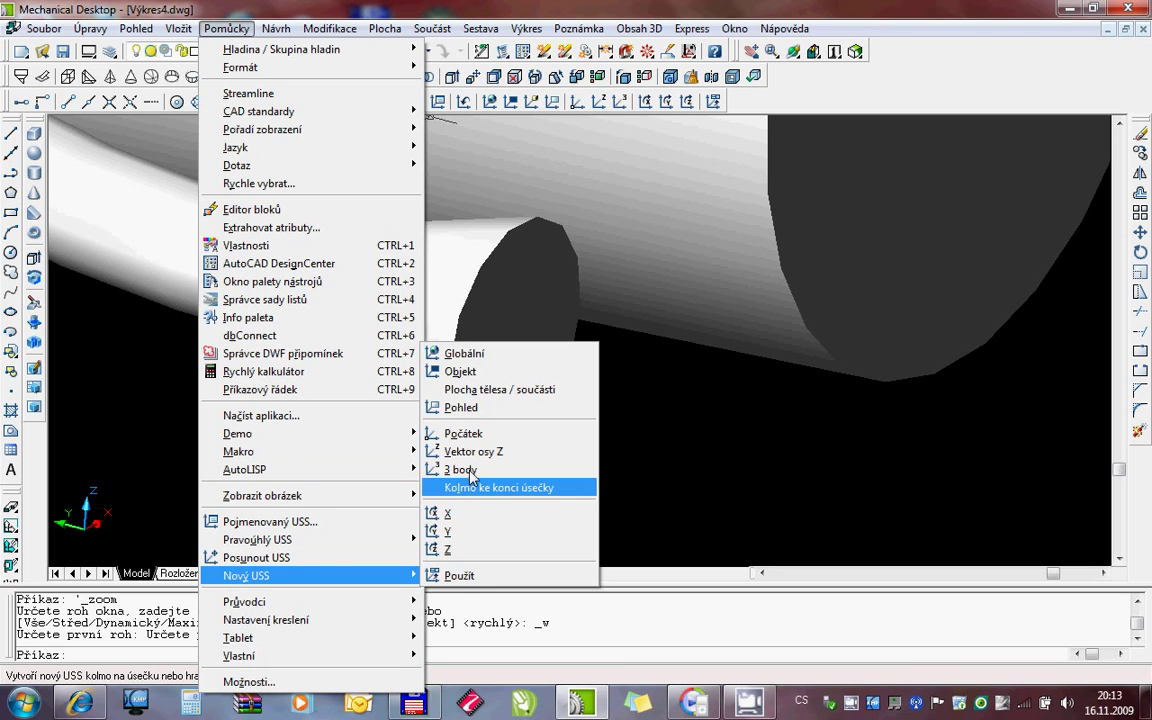
# Align the coordinate system to the arm's flared end face and look straight at it
pyautogui.click(471, 390)
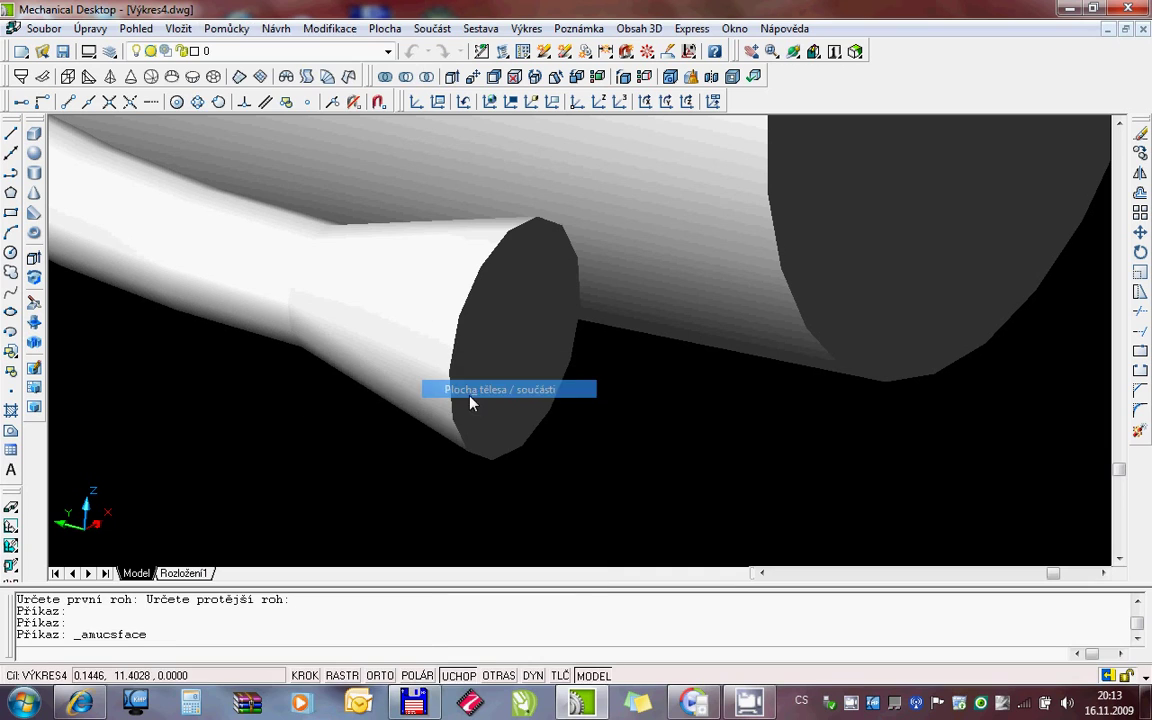
pyautogui.click(508, 330)
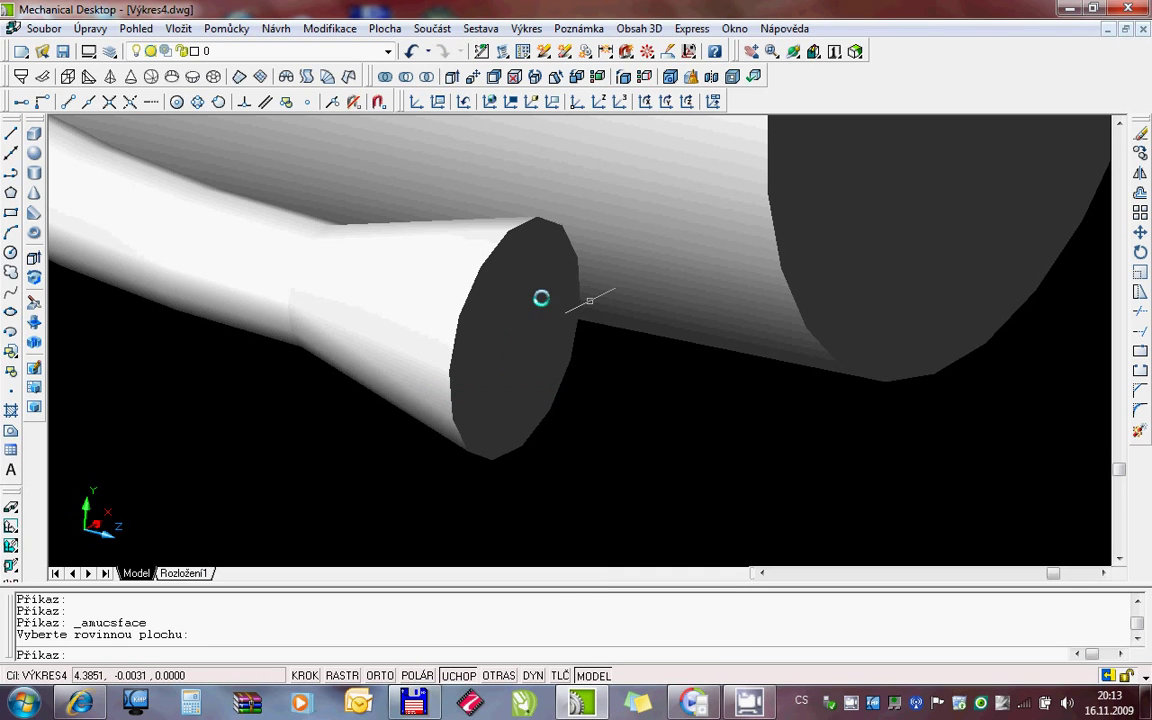
pyautogui.click(812, 52)
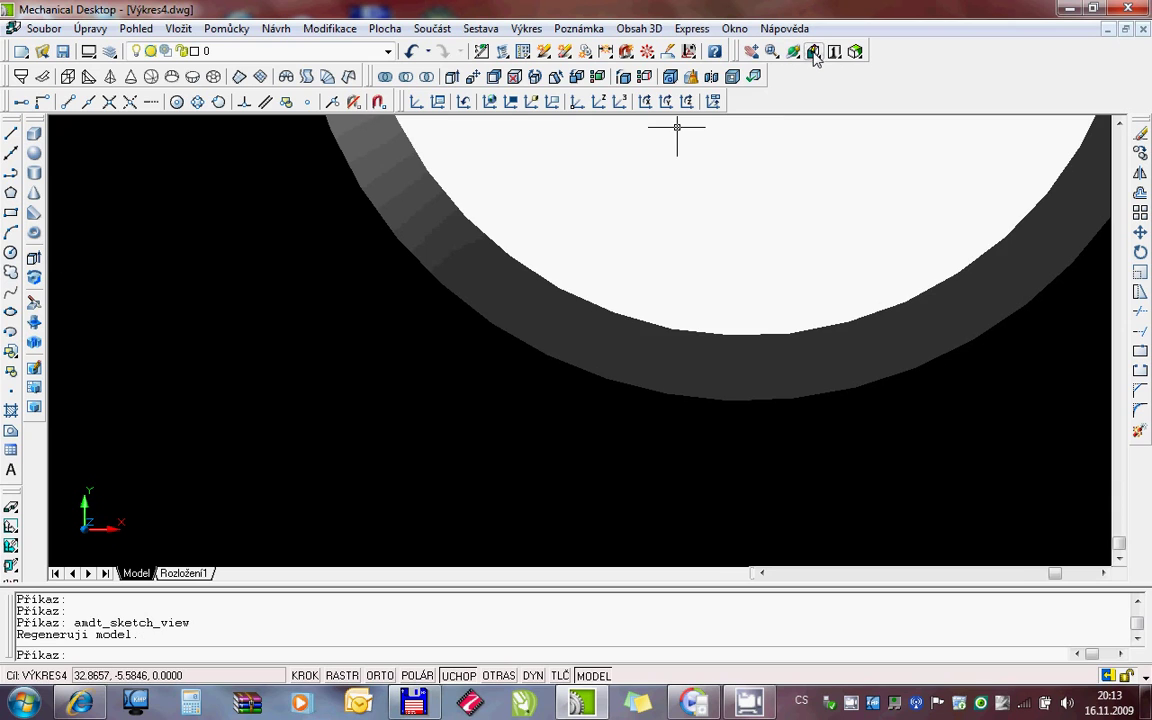
# Pan and zoom out until the arm's end disc and rod are both in view
pyautogui.rightClick(608, 187)
pyautogui.click(652, 277)
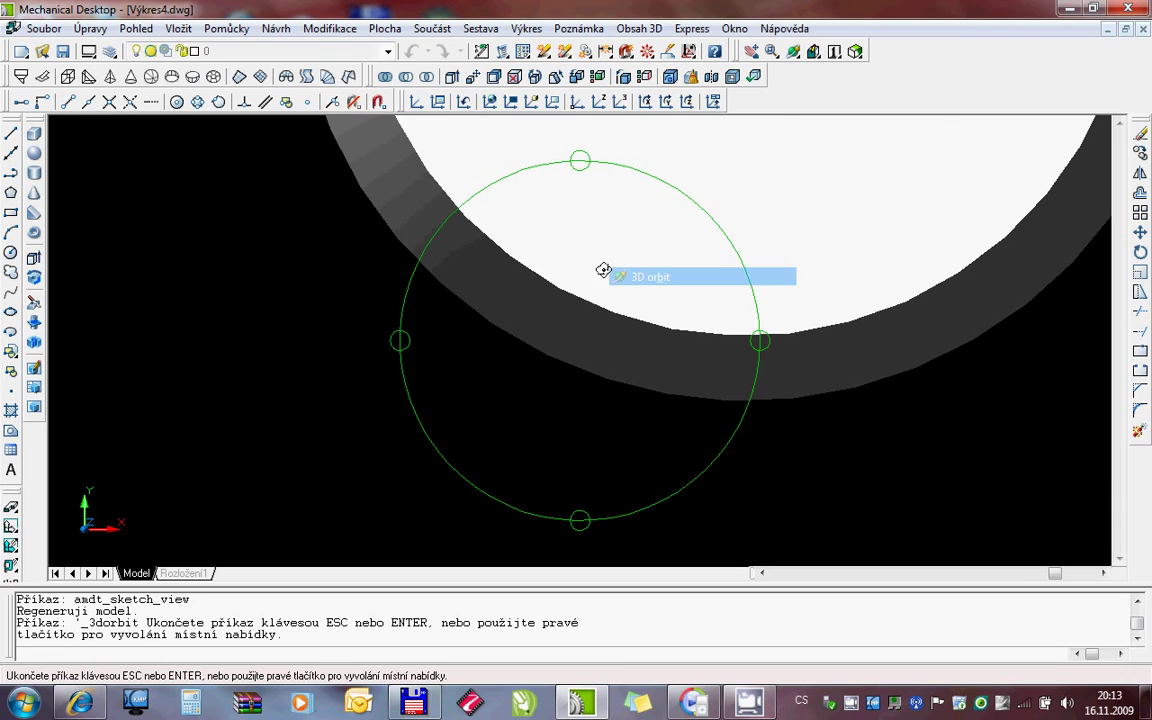
pyautogui.rightClick(613, 244)
pyautogui.click(636, 284)
pyautogui.moveTo(636, 284); pyautogui.dragTo(700, 402)
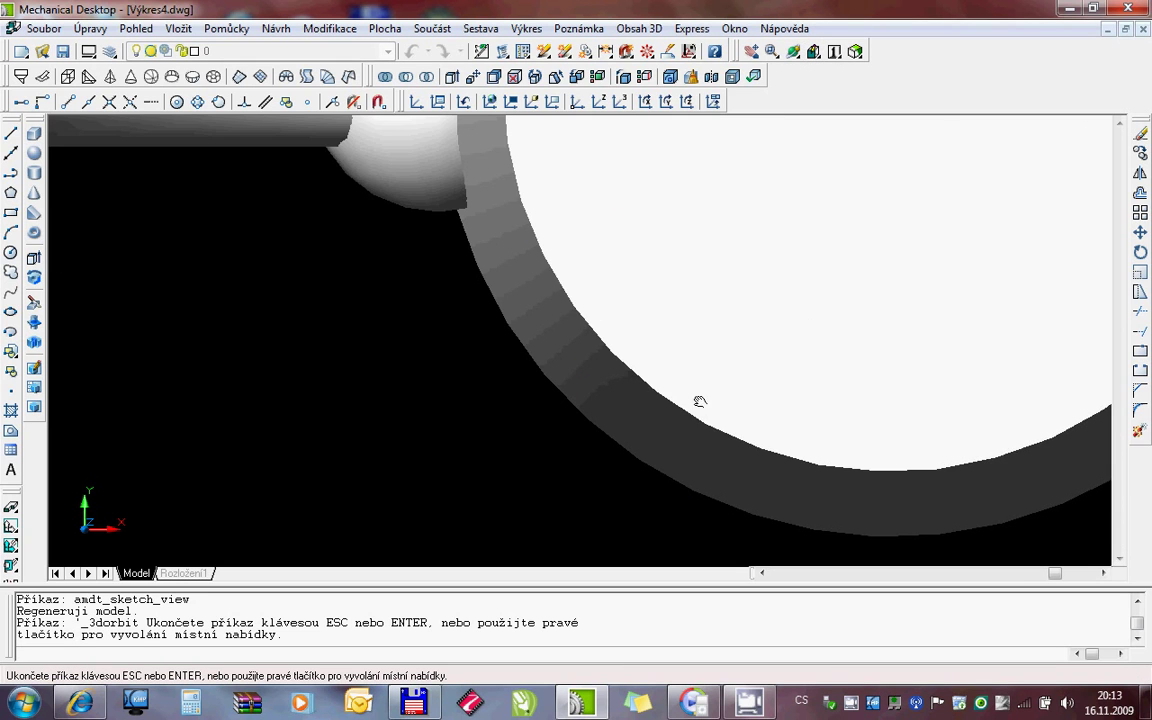
pyautogui.scroll(-3, 540, 290)
pyautogui.moveTo(489, 265); pyautogui.dragTo(638, 355)
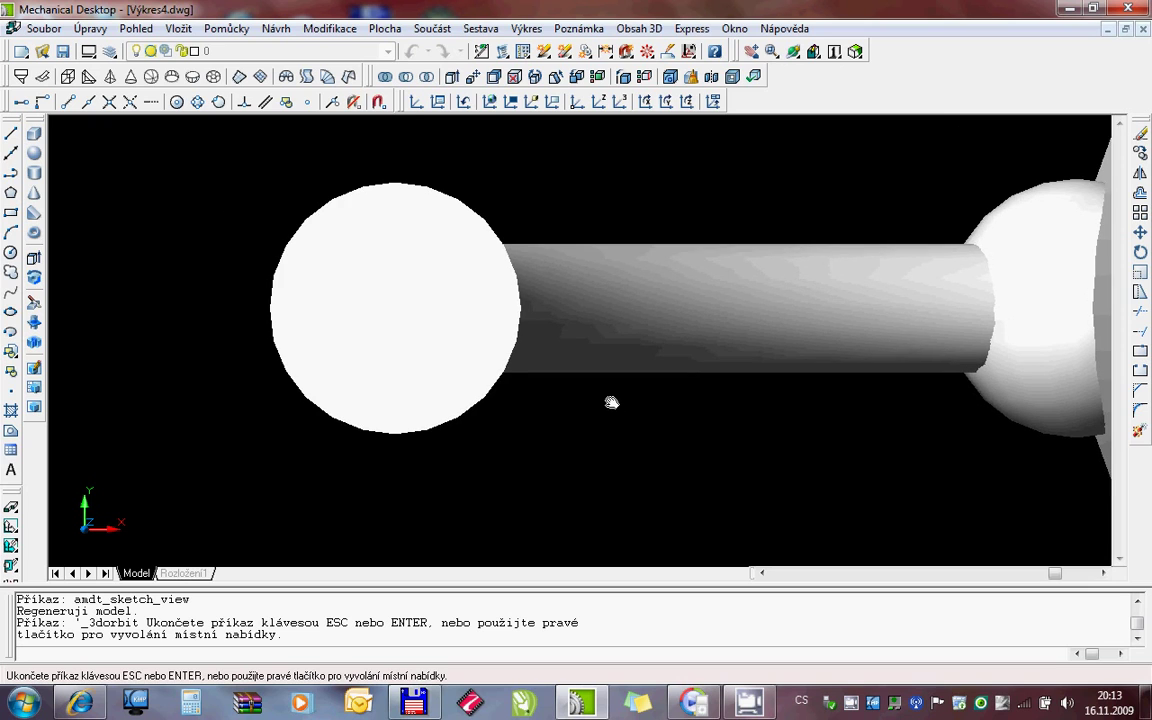
# With OSNAP off, create a radius 1, height 7 cylinder centred on the arm's end face
pyautogui.press('Escape')
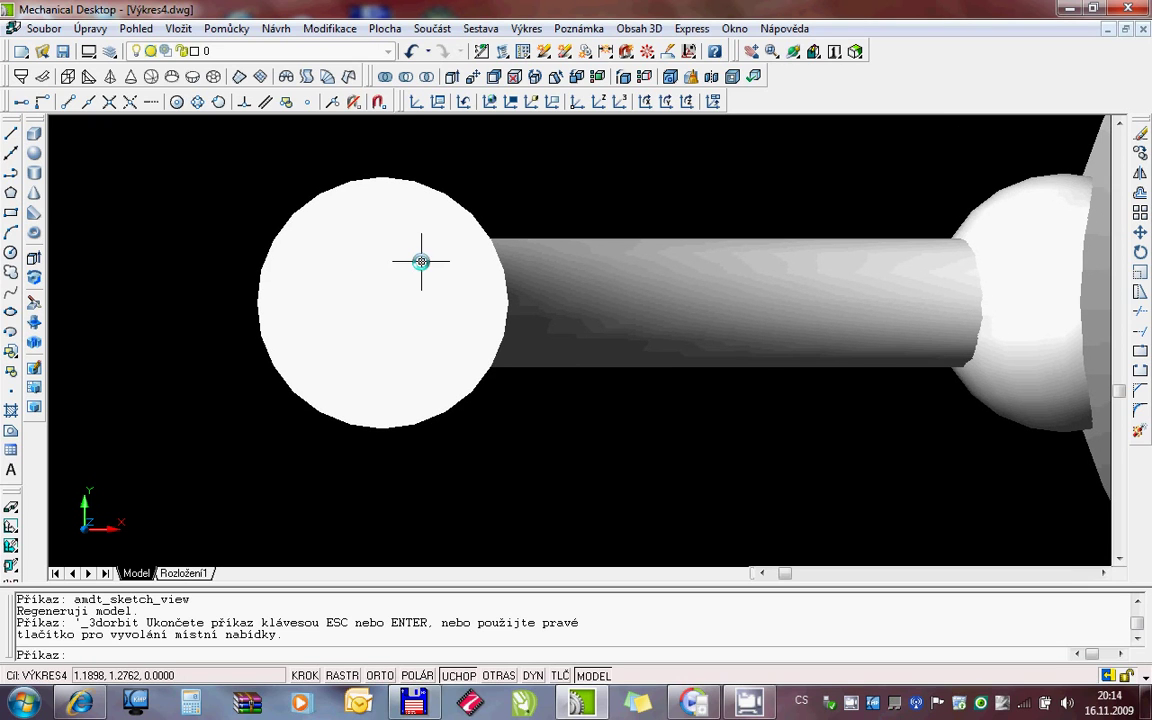
pyautogui.click(34, 174)
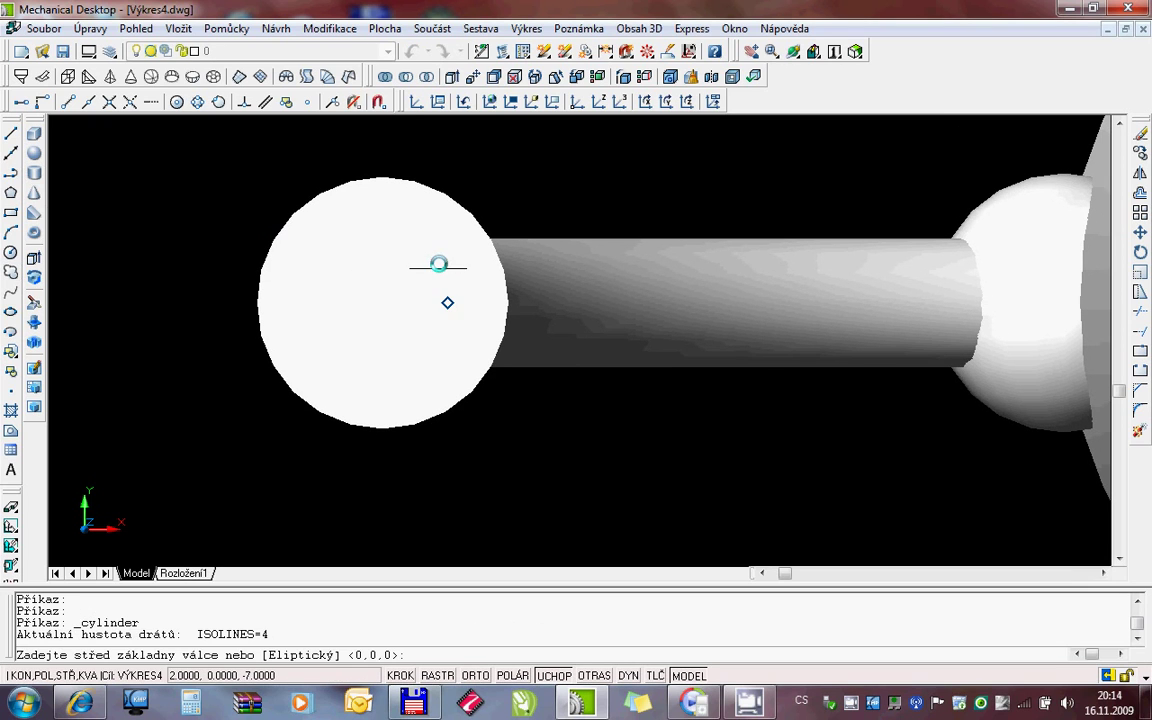
pyautogui.press('F3')
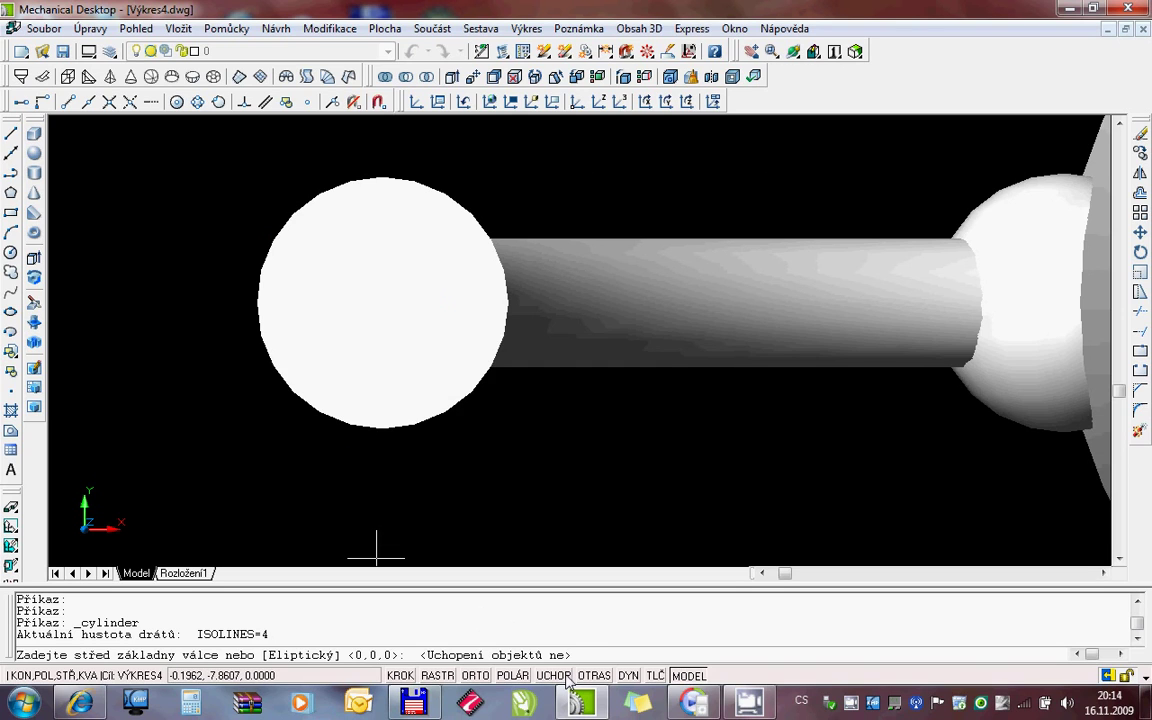
pyautogui.click(382, 225)
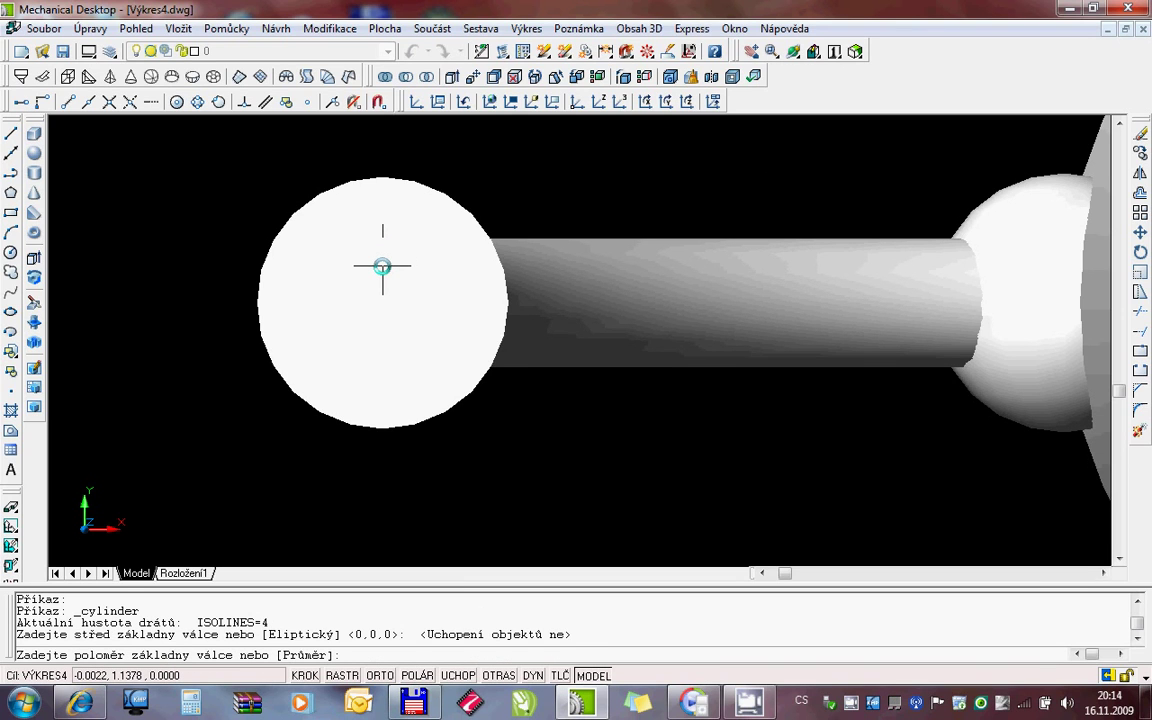
pyautogui.write('1')
pyautogui.press('Return')
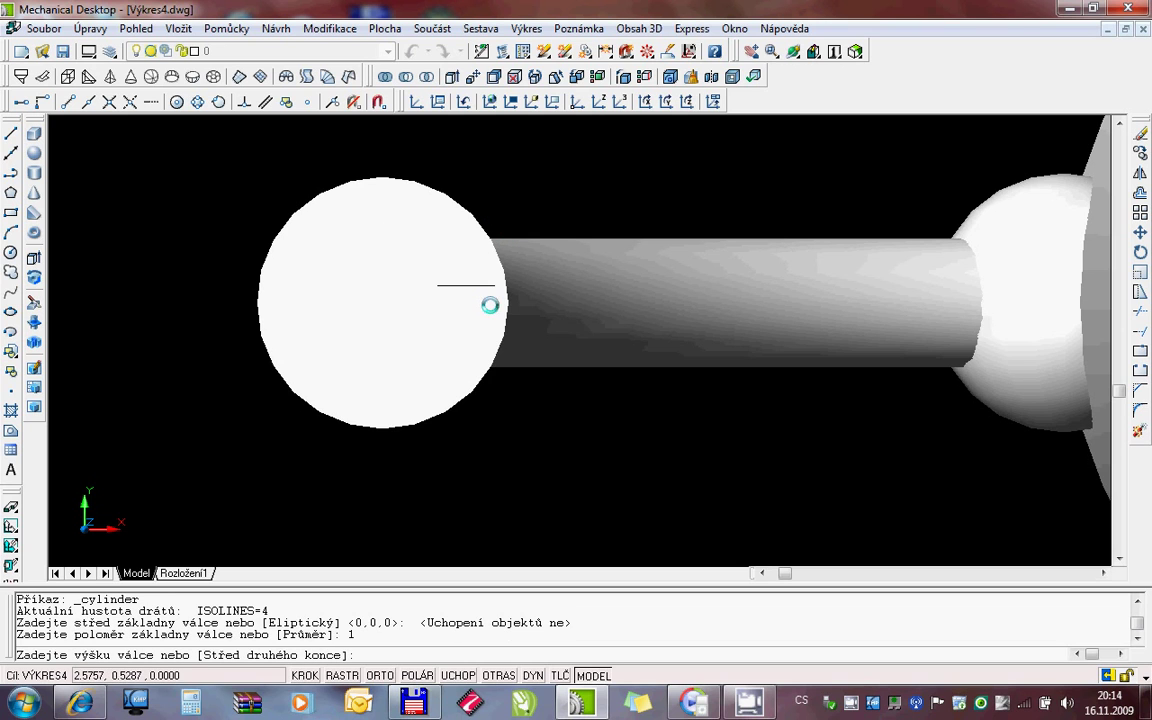
pyautogui.write('7')
pyautogui.press('Return')
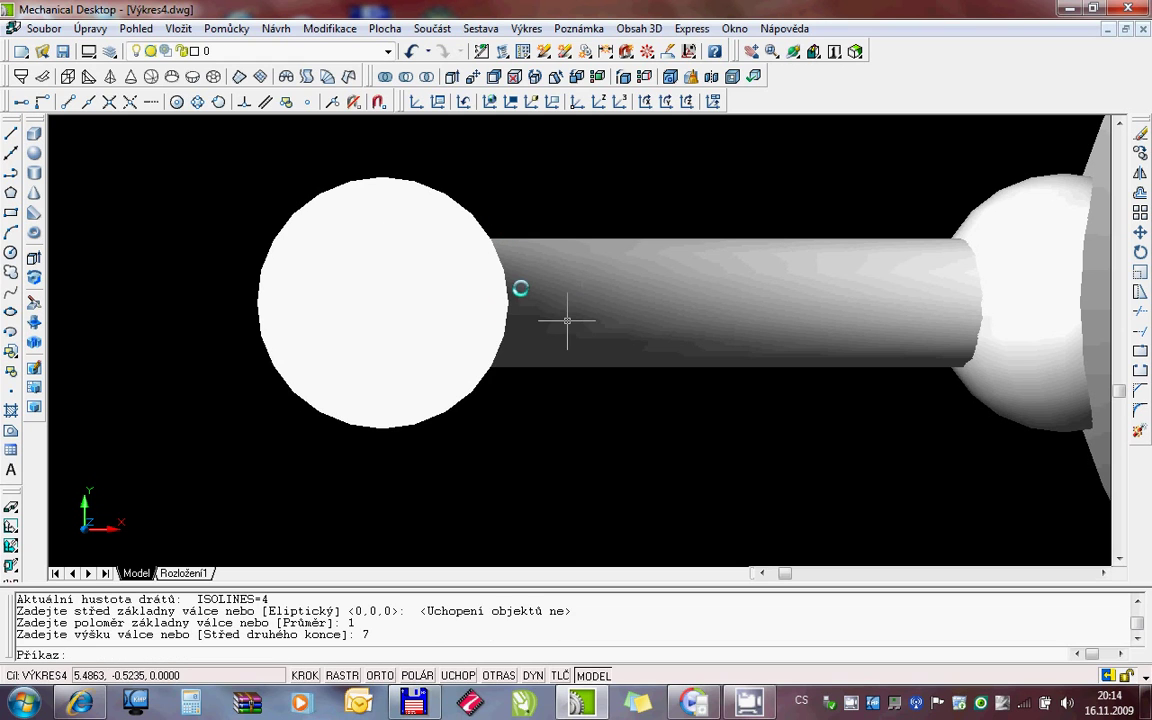
# Orbit the model to check the new finger cylinder
pyautogui.rightClick(368, 255)
pyautogui.click(366, 346)
pyautogui.moveTo(366, 343)
pyautogui.mouseDown()
pyautogui.moveTo(496, 347)
pyautogui.moveTo(476, 375)
pyautogui.moveTo(430, 376)
pyautogui.mouseUp()
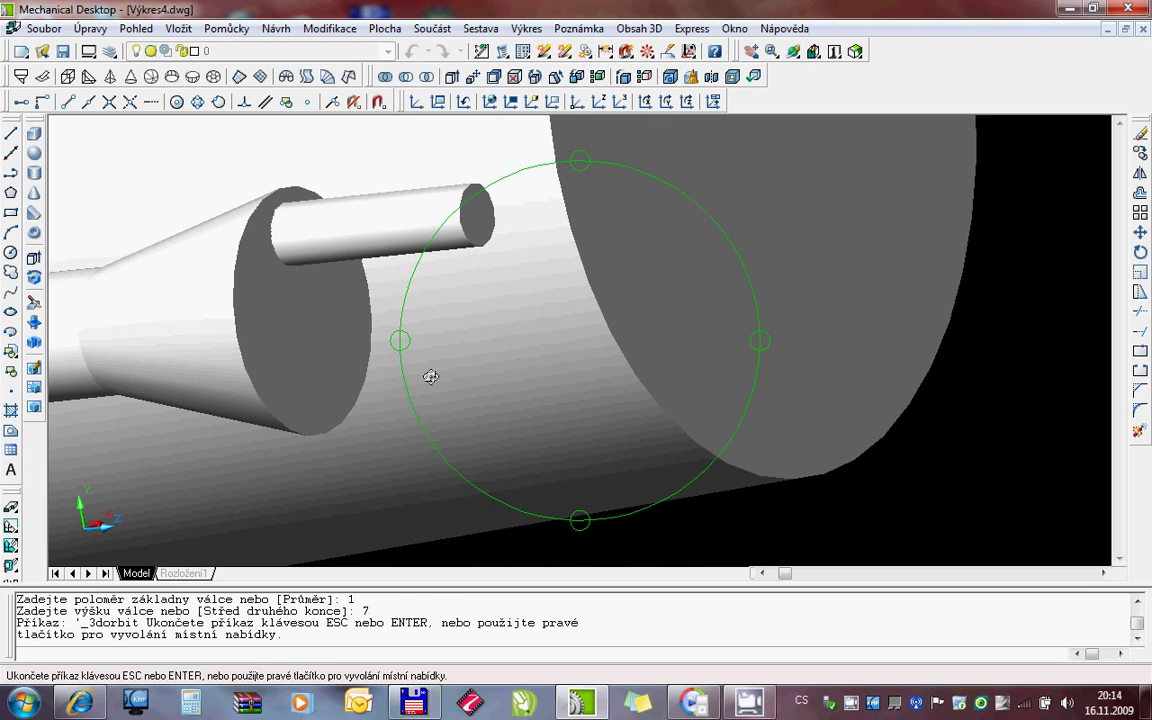
pyautogui.press('Escape')
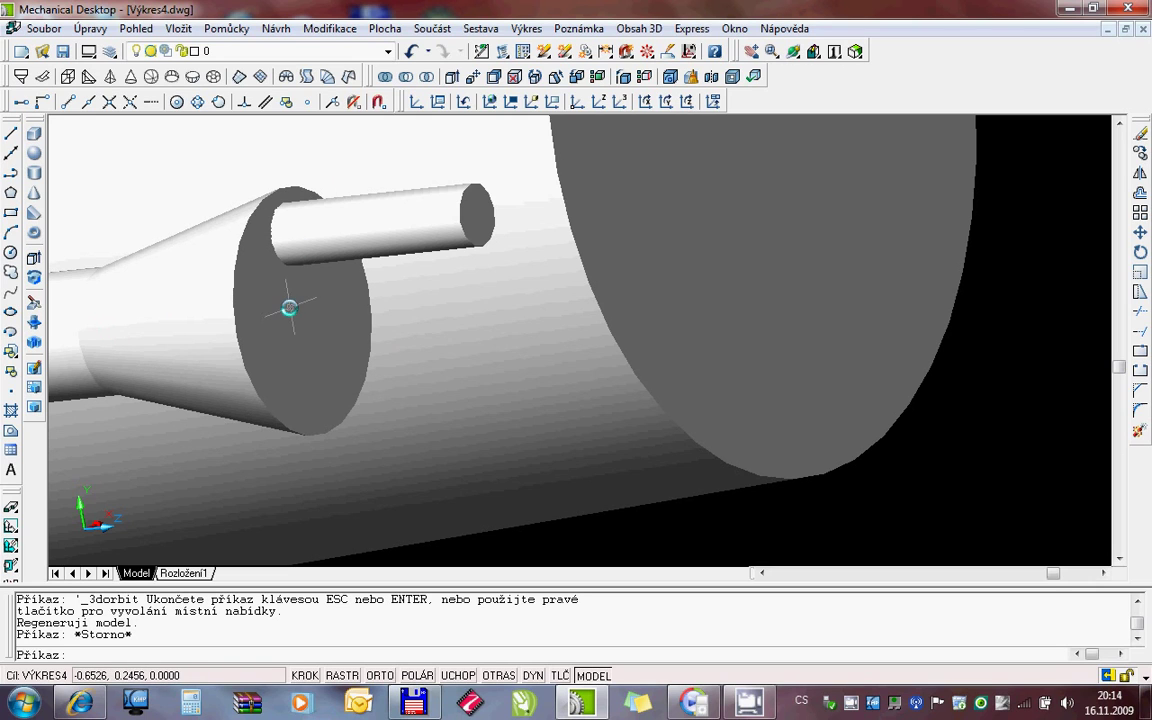
# Circular-array the finger cylinder into 3 items over 360° around the end-face centre
pyautogui.click(345, 32)
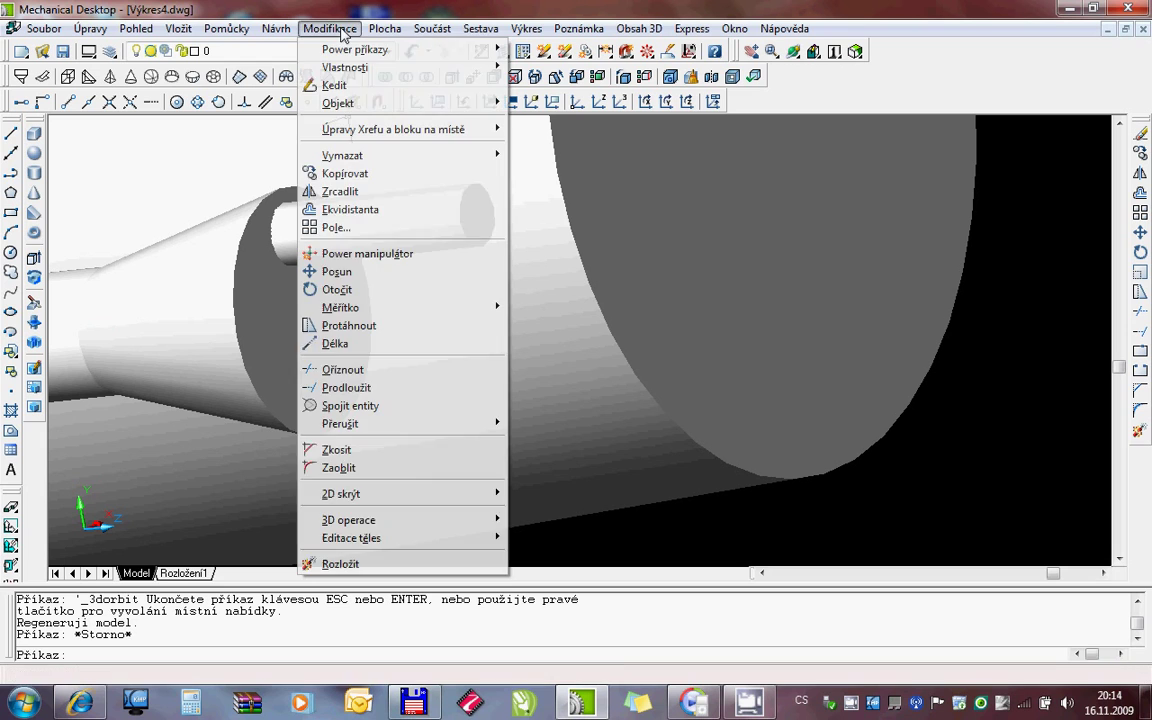
pyautogui.click(365, 232)
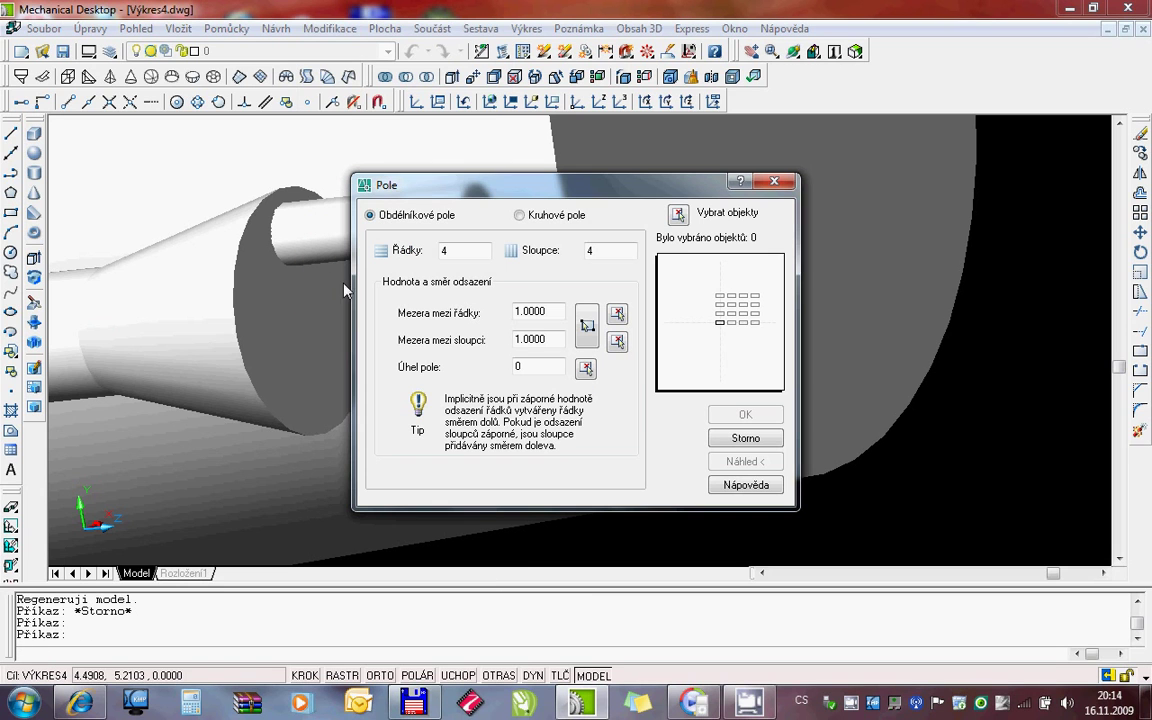
pyautogui.click(562, 216)
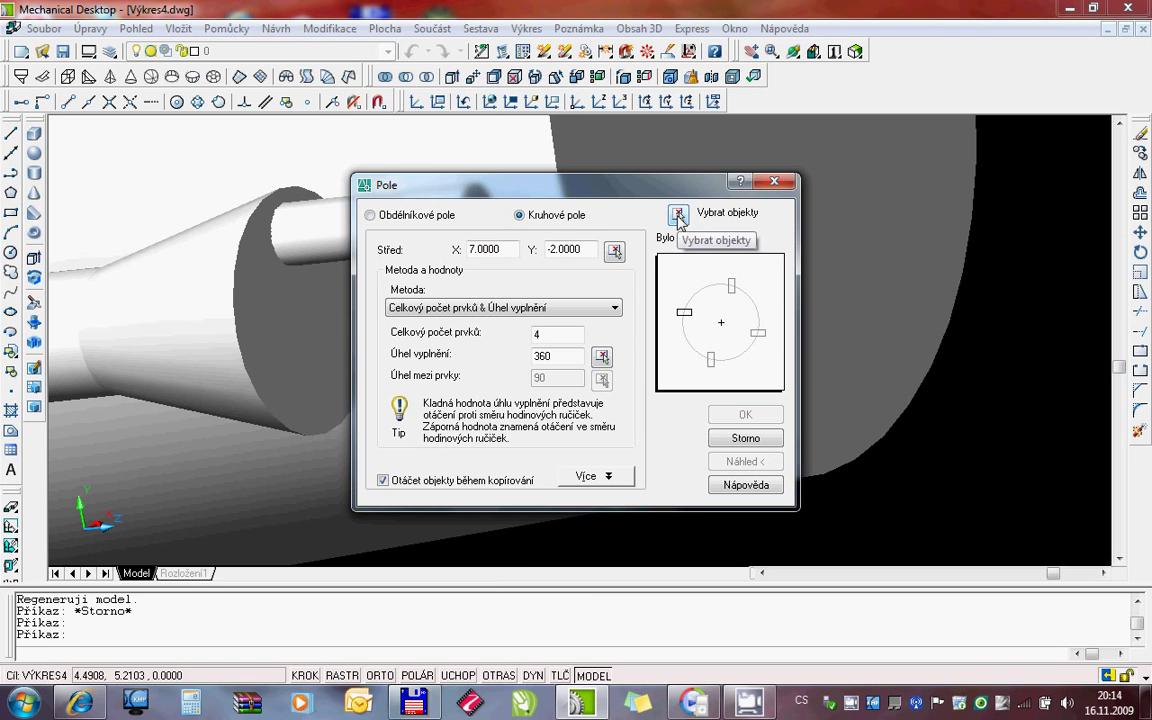
pyautogui.click(679, 217)
pyautogui.click(492, 233)
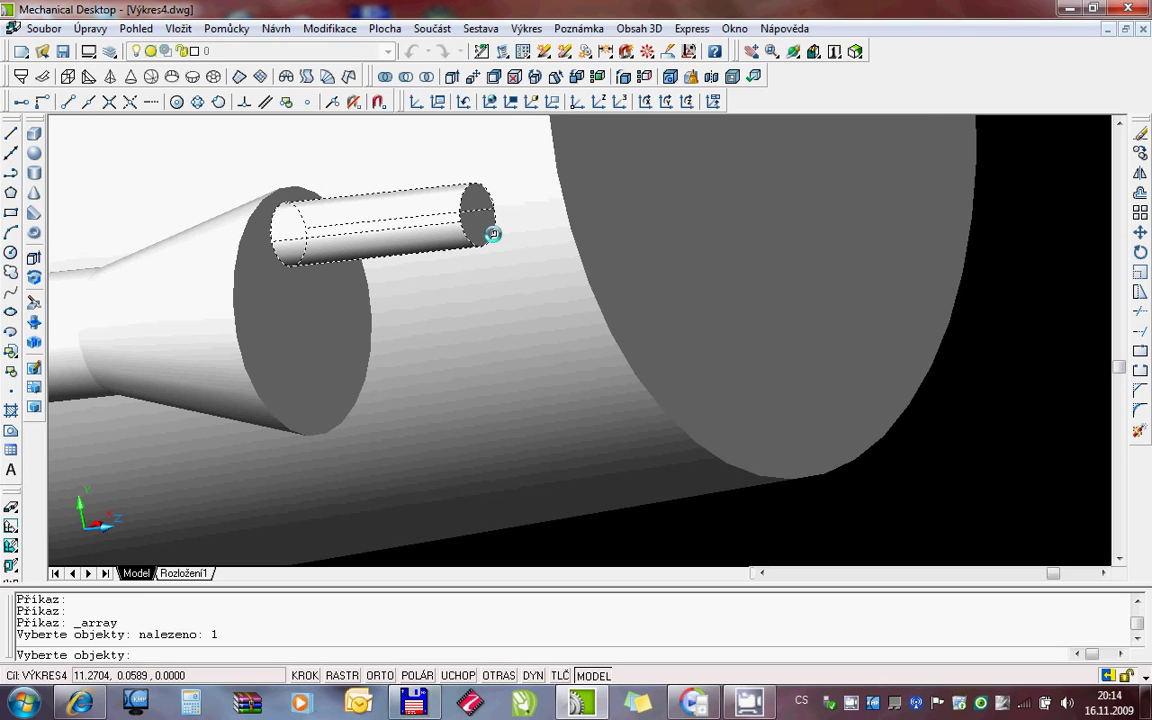
pyautogui.press('Return')
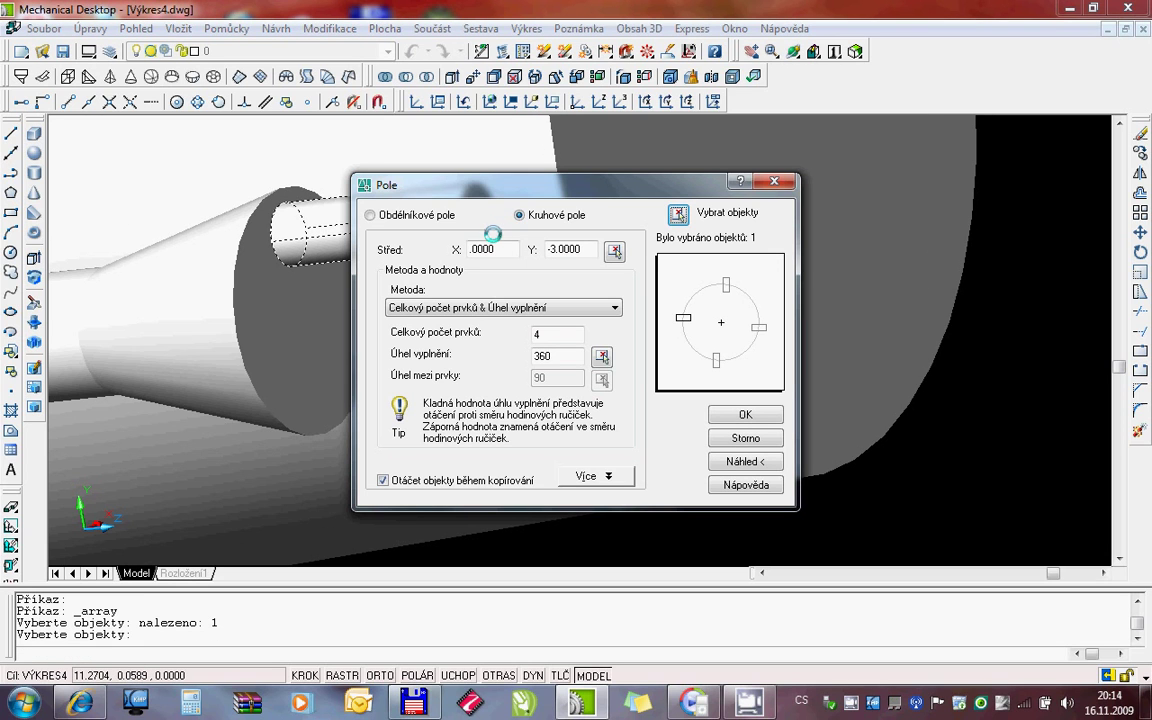
pyautogui.click(612, 251)
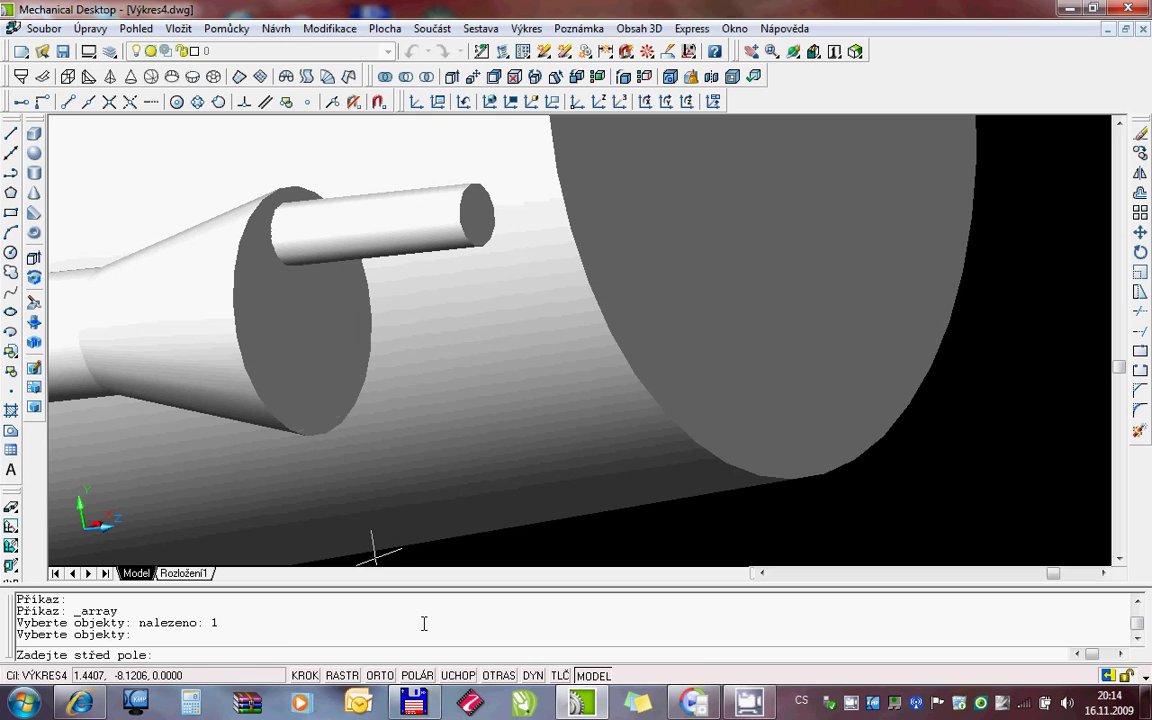
pyautogui.click(449, 676)
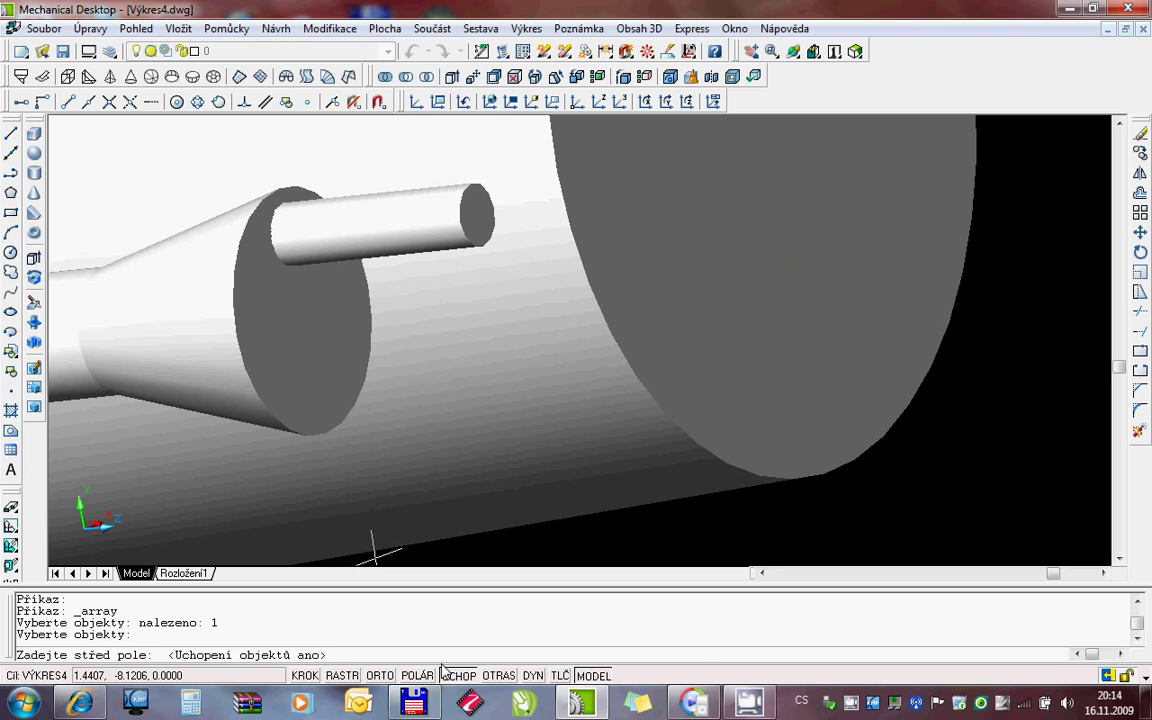
pyautogui.click(301, 313)
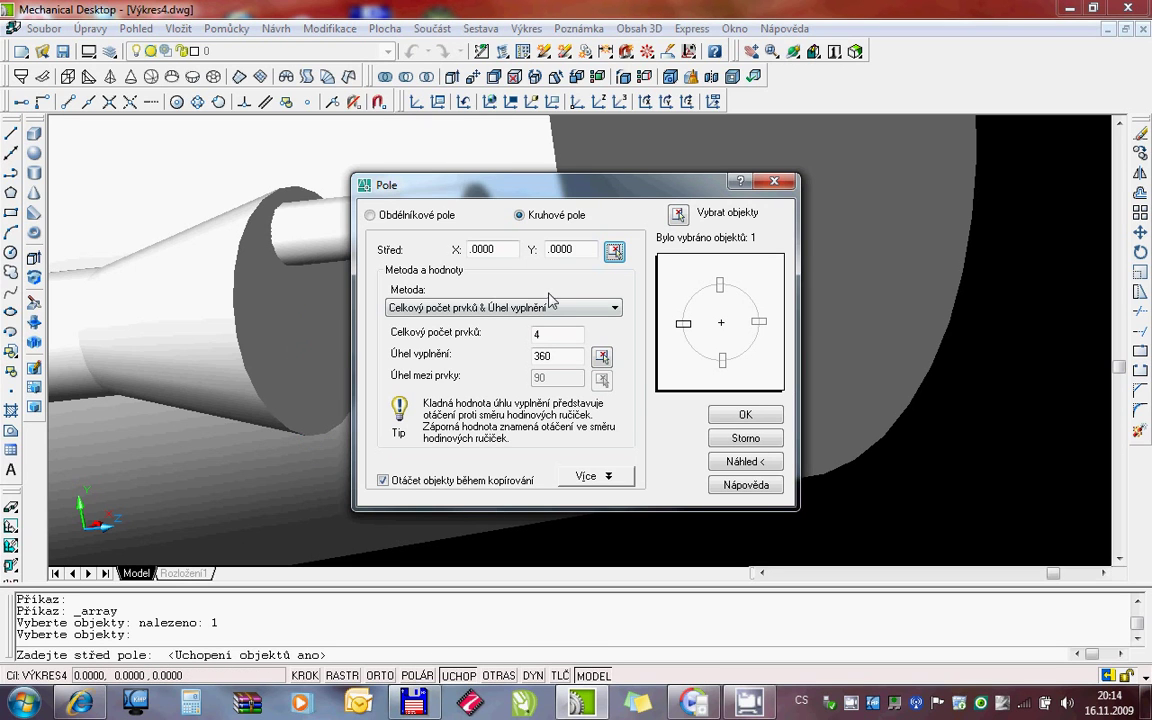
pyautogui.doubleClick(566, 330)
pyautogui.write('3')
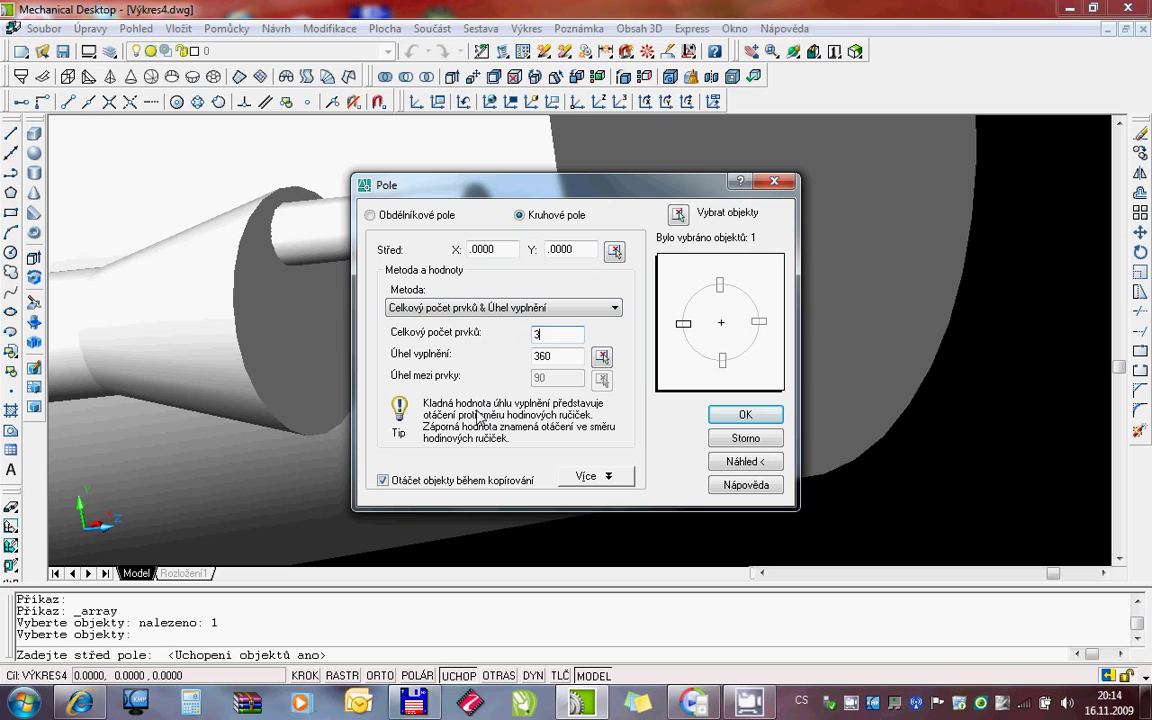
pyautogui.click(740, 413)
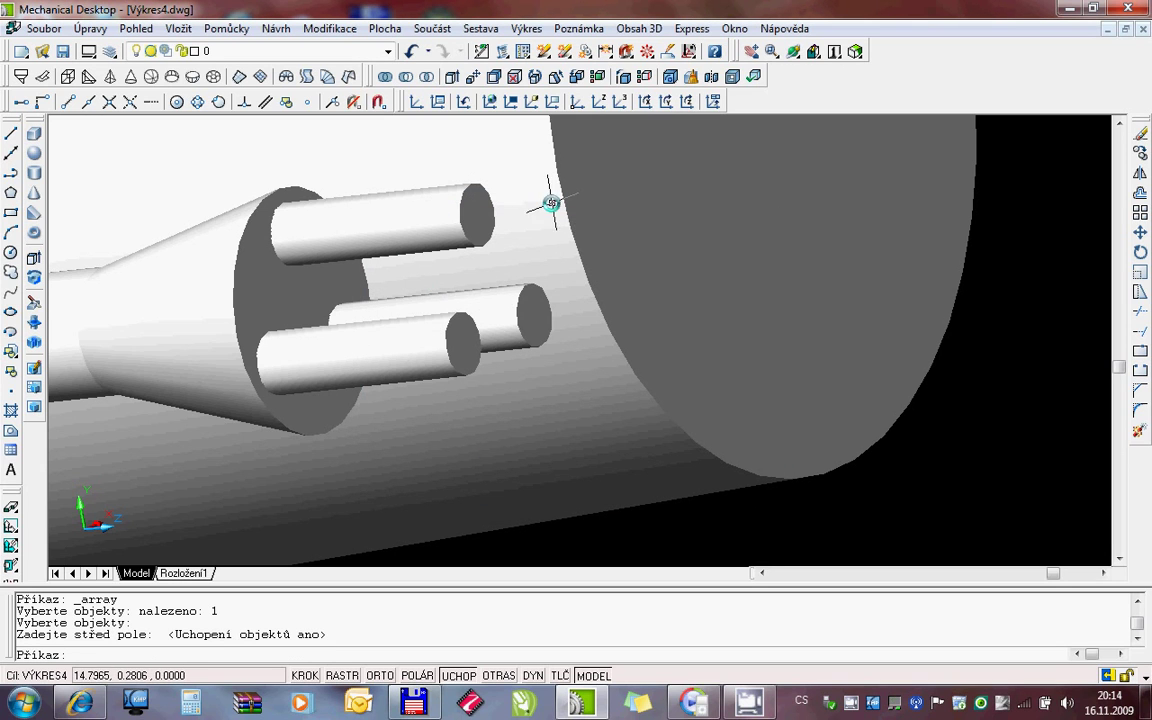
# Orbit to inspect the three fingers, then switch to a view of the whole robot
pyautogui.rightClick(497, 183)
pyautogui.click(563, 266)
pyautogui.moveTo(563, 266)
pyautogui.mouseDown()
pyautogui.moveTo(644, 429)
pyautogui.moveTo(578, 221)
pyautogui.mouseUp()
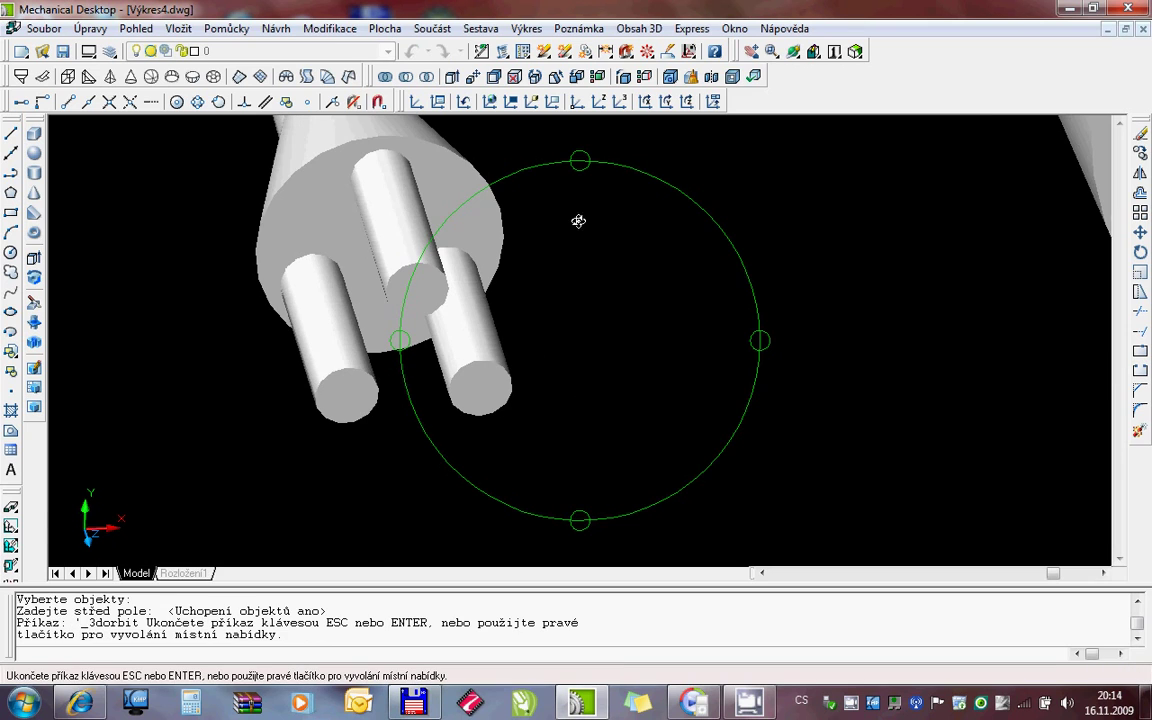
pyautogui.moveTo(815, 51); pyautogui.dragTo(815, 95)
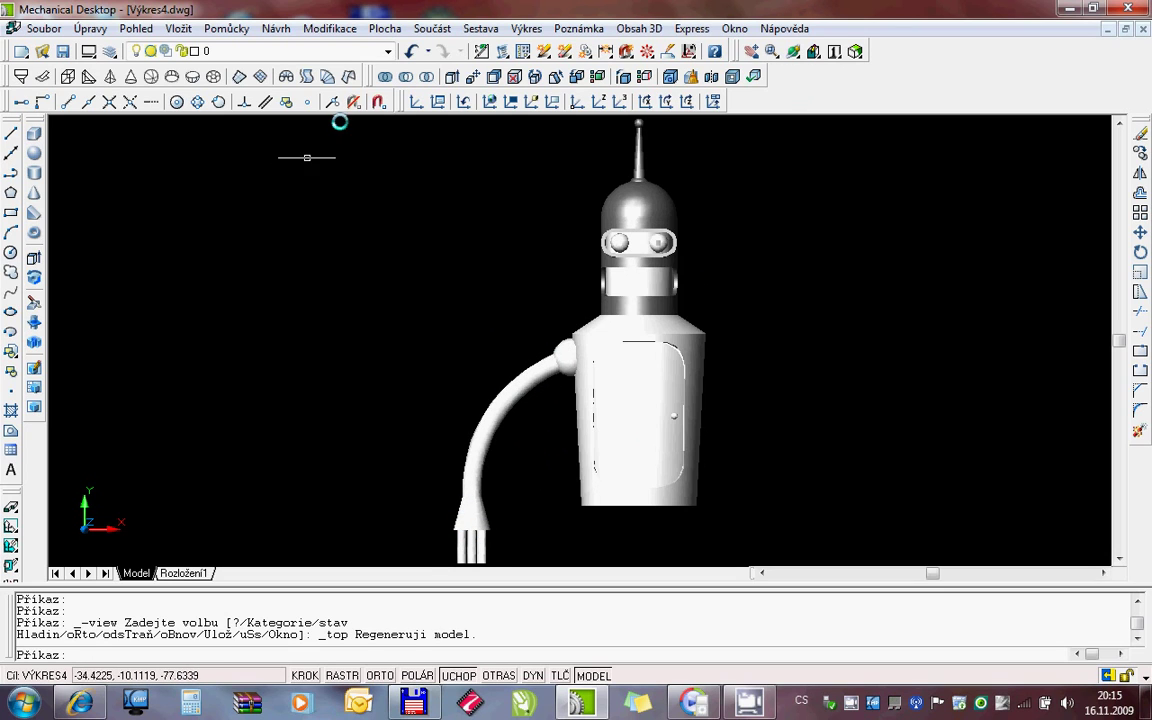
# Union the shoulder joint, arm, hand and three fingers into a single solid
pyautogui.click(384, 78)
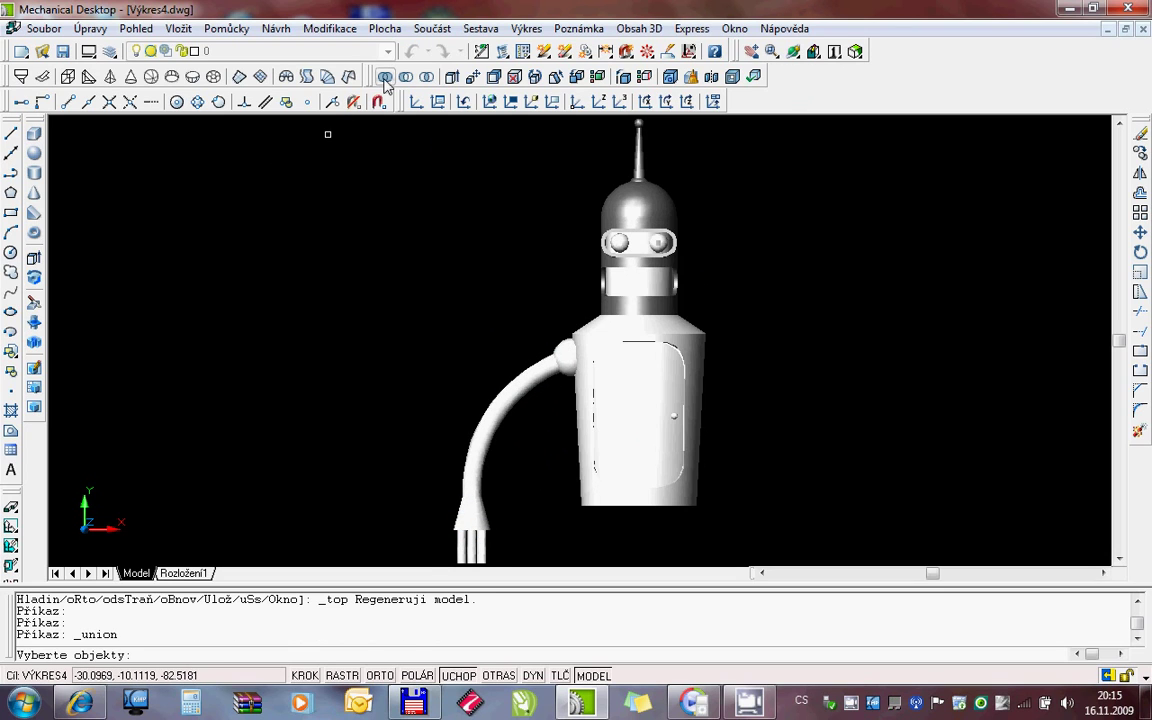
pyautogui.click(560, 368)
pyautogui.click(472, 508)
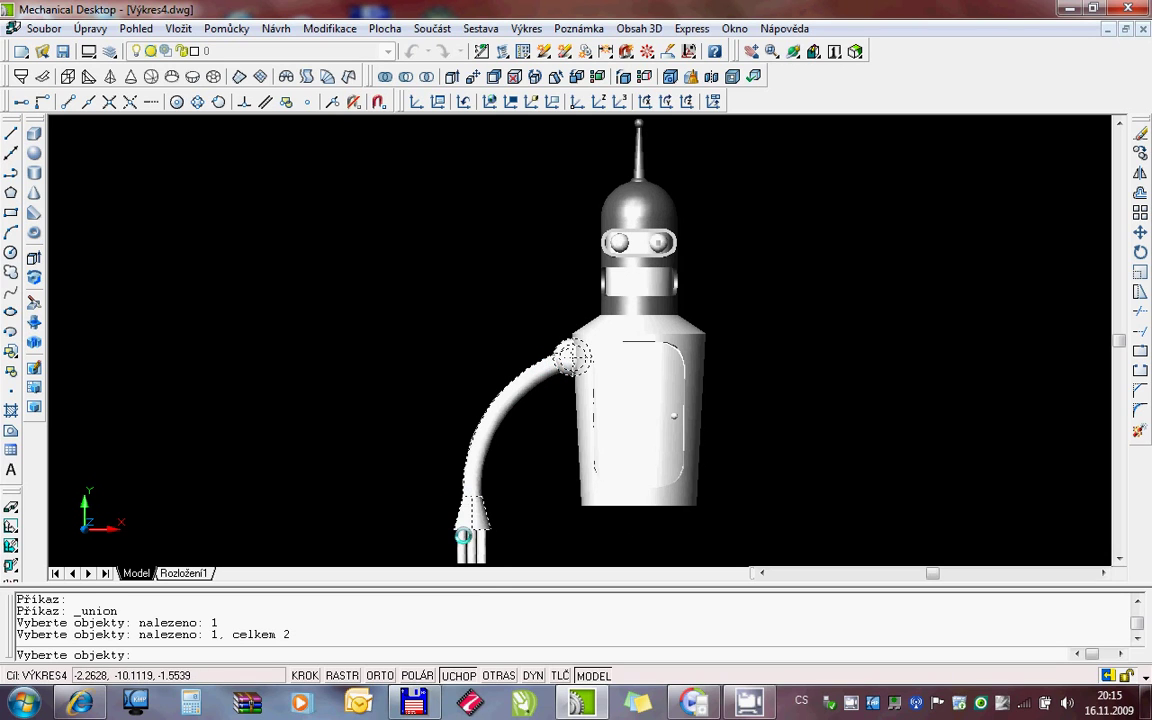
pyautogui.click(508, 549)
pyautogui.click(419, 470)
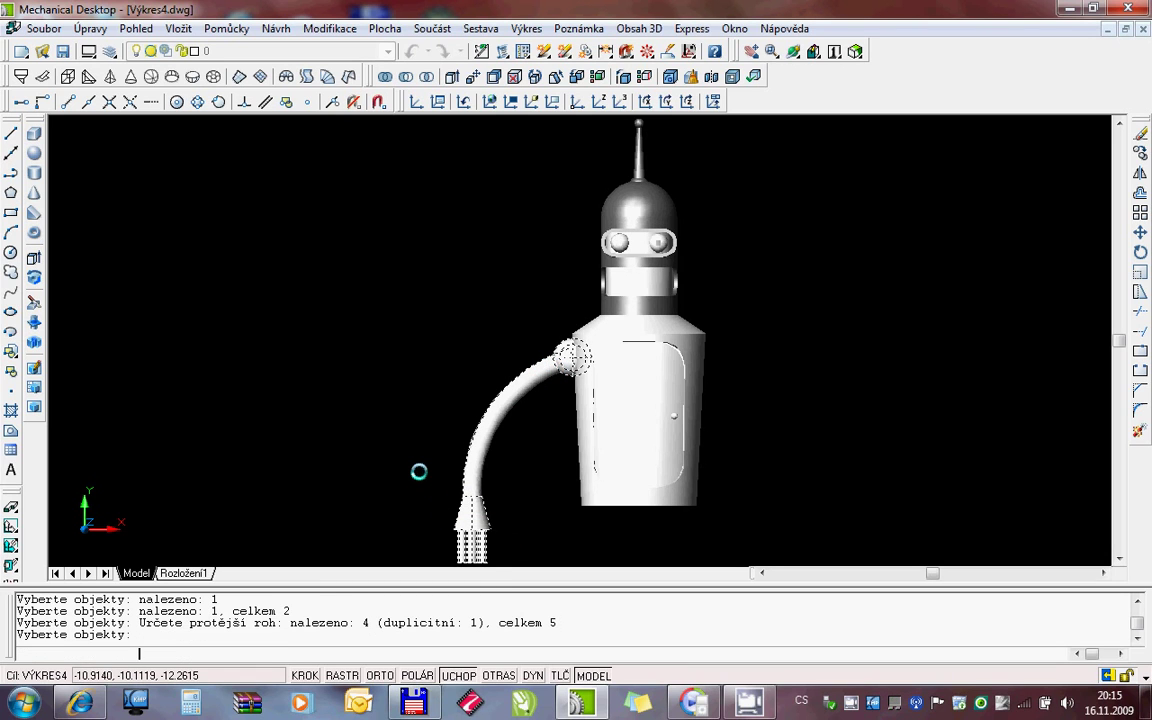
pyautogui.press('Return')
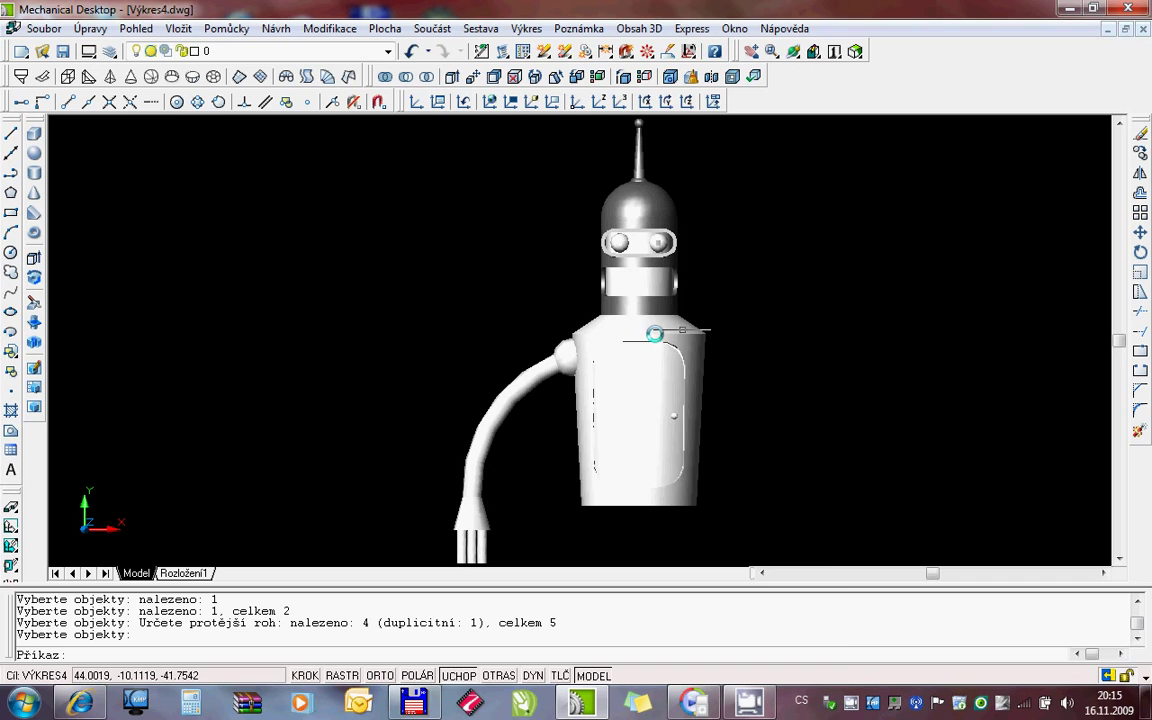
pyautogui.rightClick(651, 329)
pyautogui.click(663, 419)
# Reset the UCS to World and view the robot straight on from the front
pyautogui.moveTo(663, 419)
pyautogui.mouseDown()
pyautogui.moveTo(584, 374)
pyautogui.moveTo(540, 373)
pyautogui.moveTo(572, 381)
pyautogui.moveTo(568, 416)
pyautogui.moveTo(540, 445)
pyautogui.moveTo(609, 458)
pyautogui.moveTo(616, 440)
pyautogui.moveTo(656, 432)
pyautogui.mouseUp()
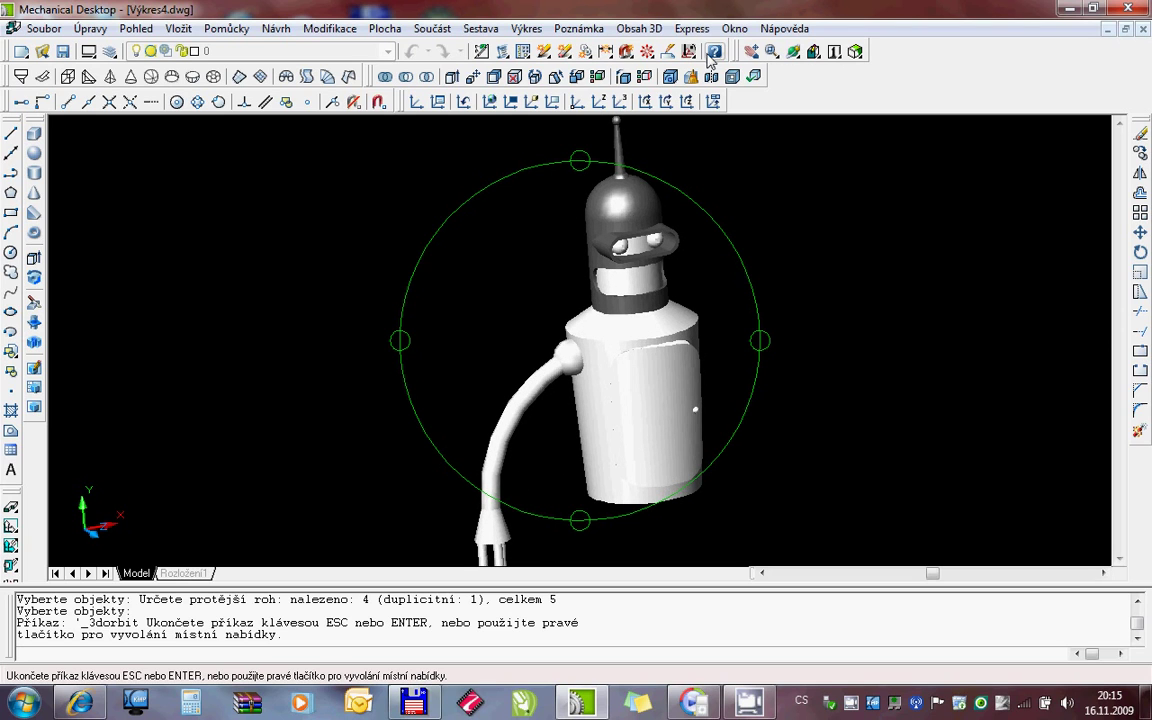
pyautogui.press('Escape')
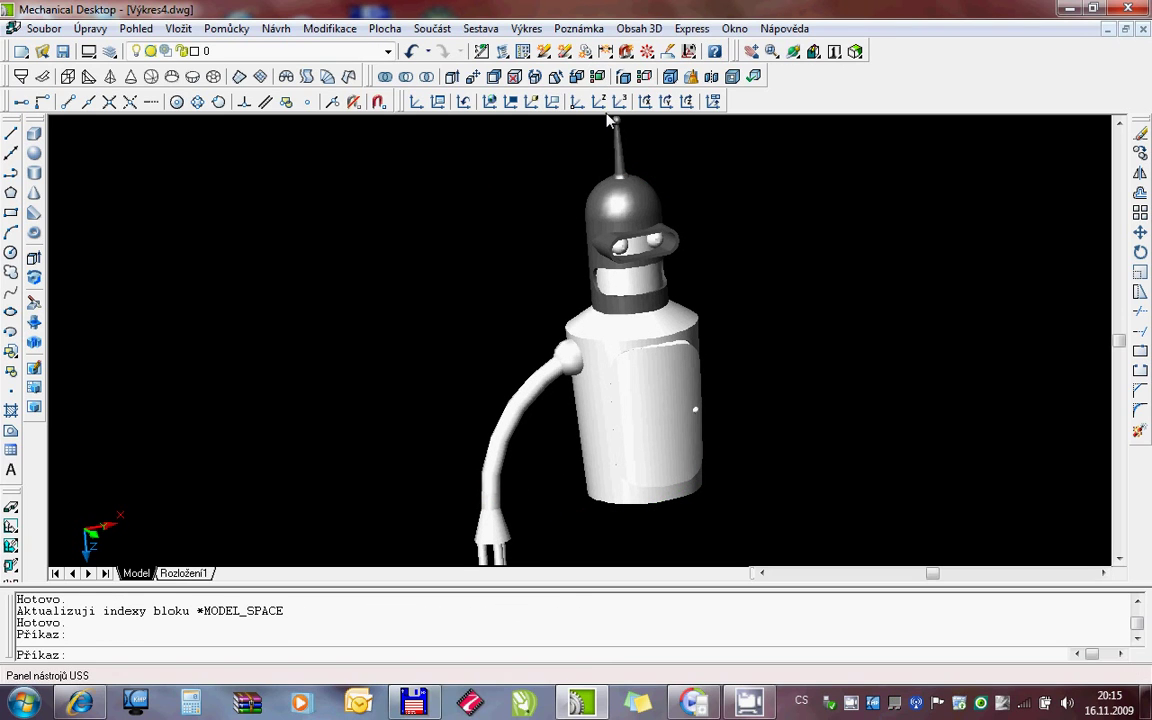
pyautogui.write('uss')
pyautogui.press('Return')
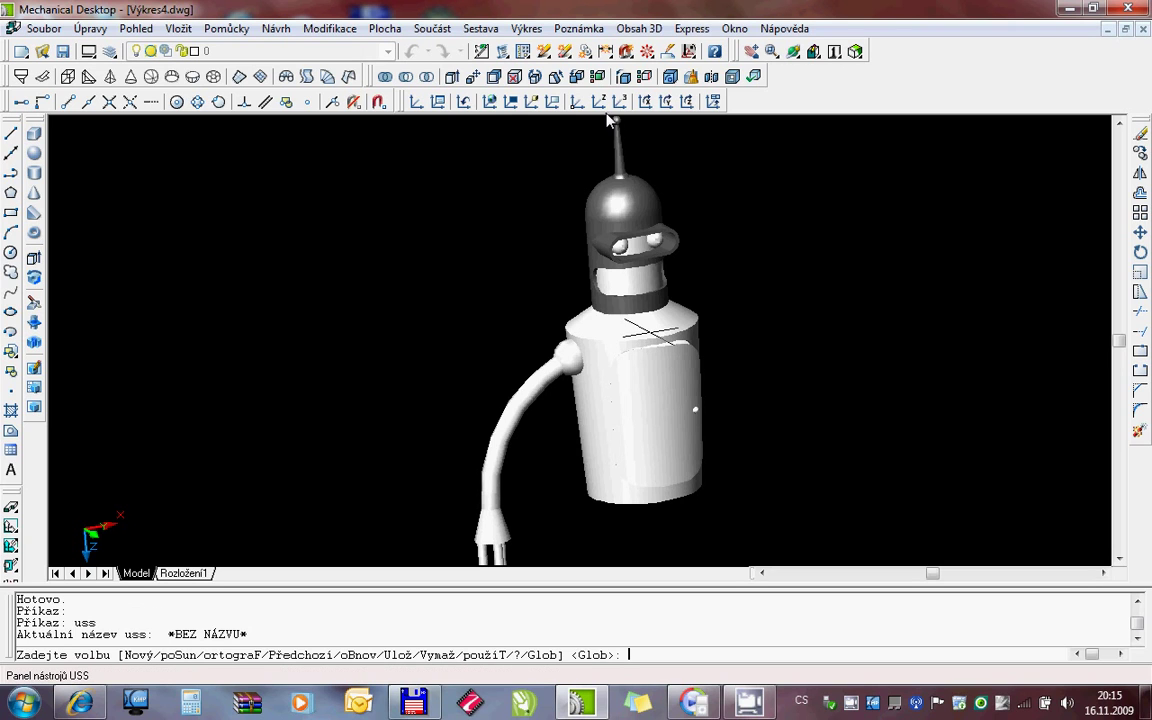
pyautogui.write('g')
pyautogui.press('Return')
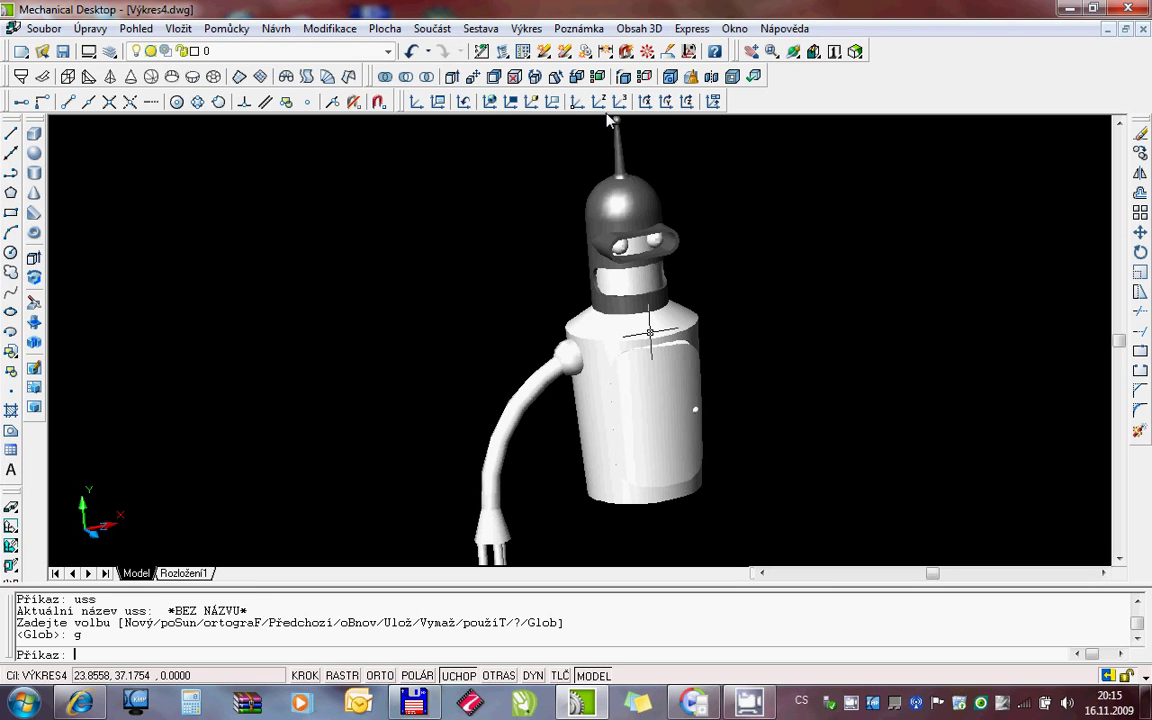
pyautogui.press('9')
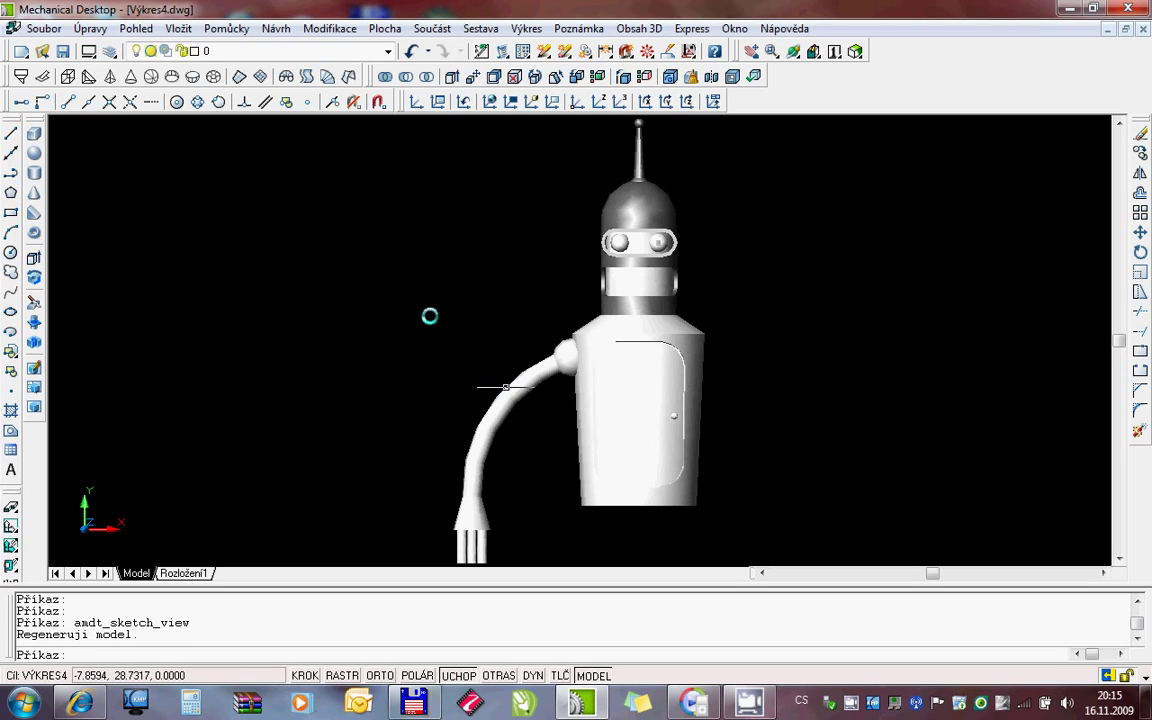
# Mirror the arm across the body-bottom-to-antenna-top line, keeping the original arm
pyautogui.click(330, 28)
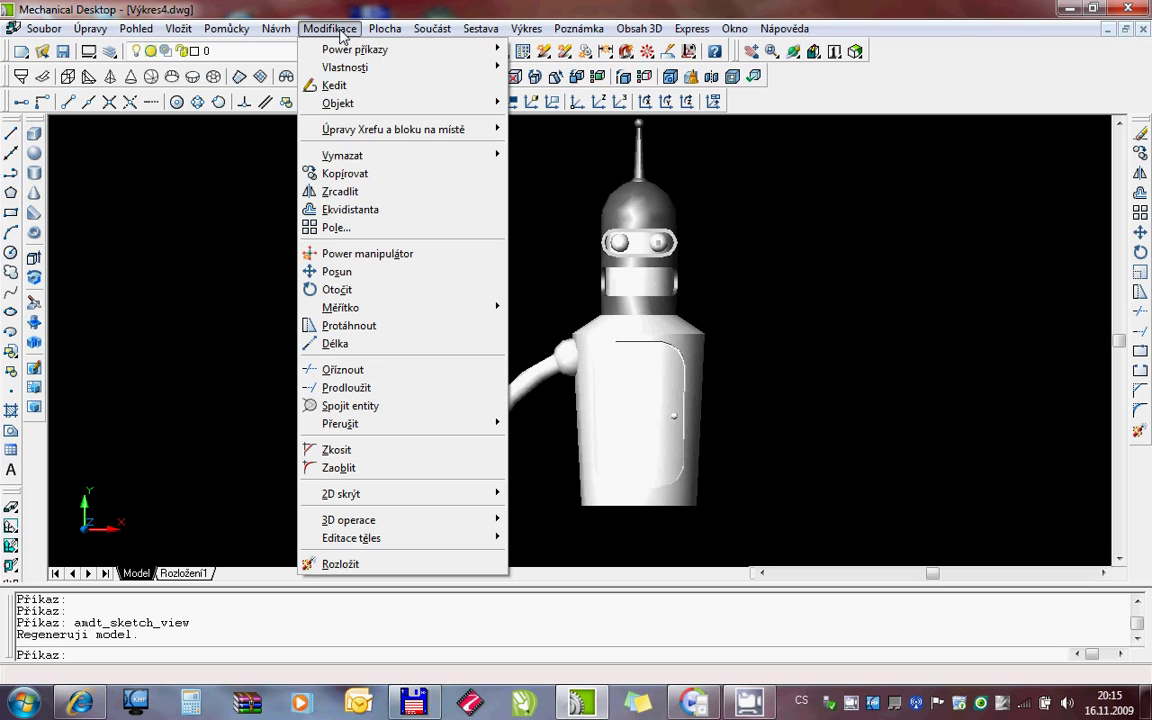
pyautogui.click(350, 192)
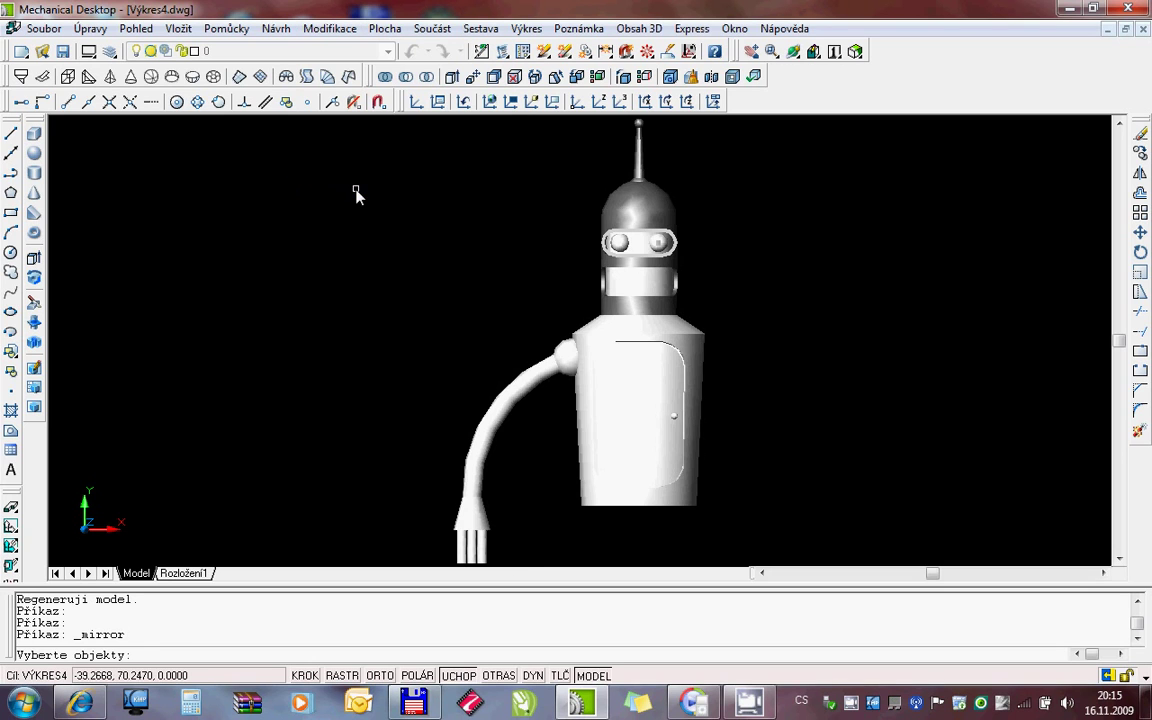
pyautogui.click(531, 390)
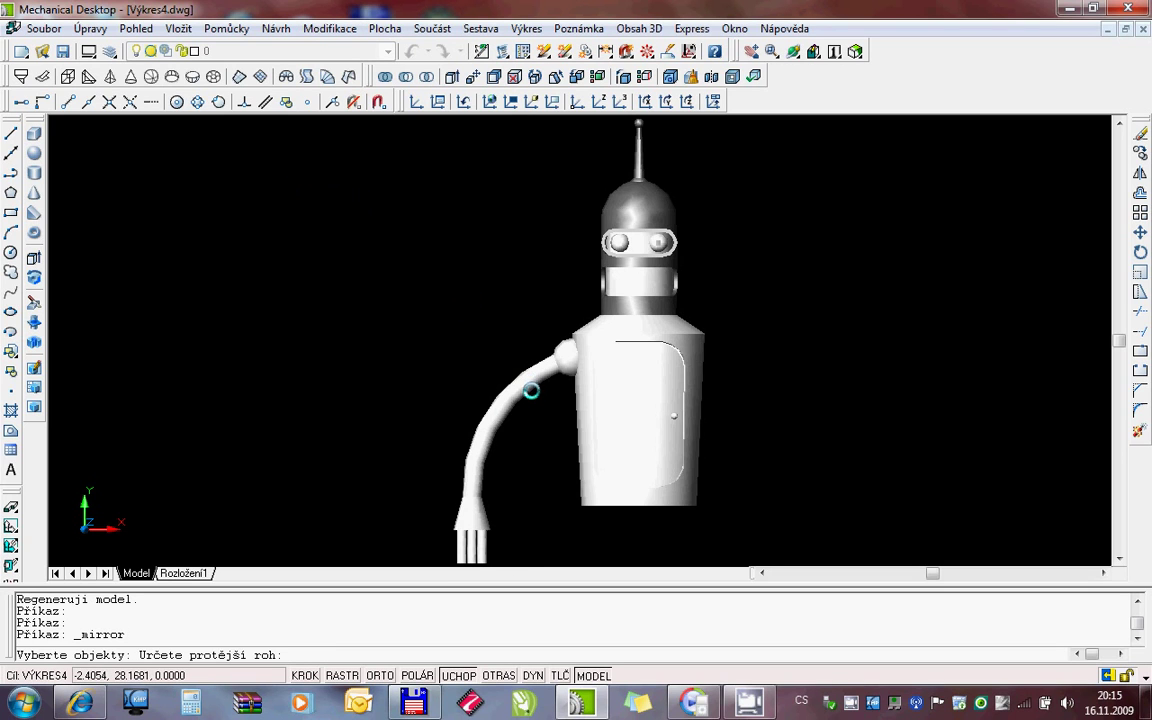
pyautogui.click(452, 380)
pyautogui.press('Return')
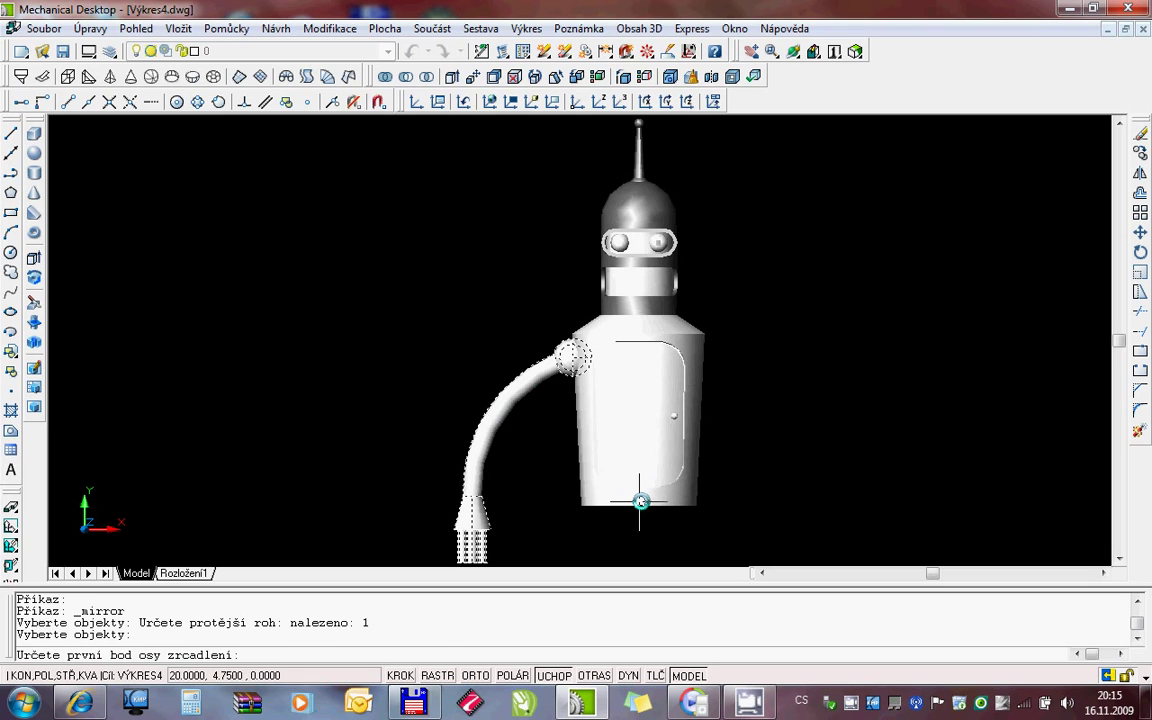
pyautogui.click(640, 501)
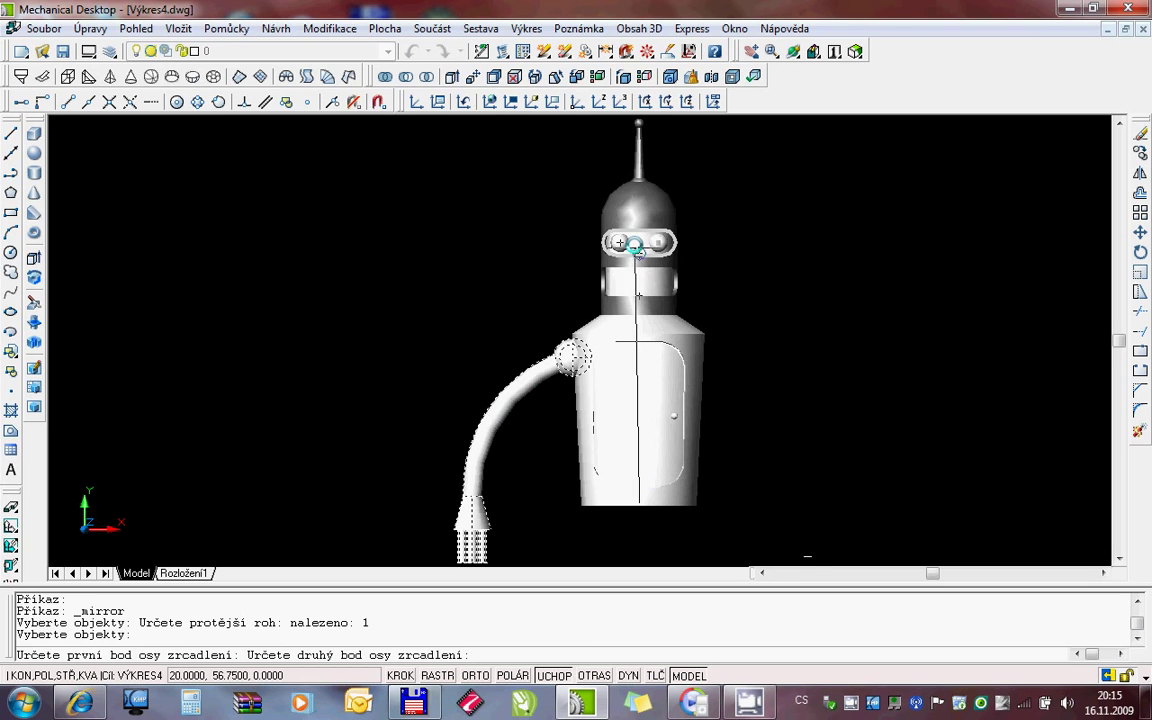
pyautogui.click(637, 130)
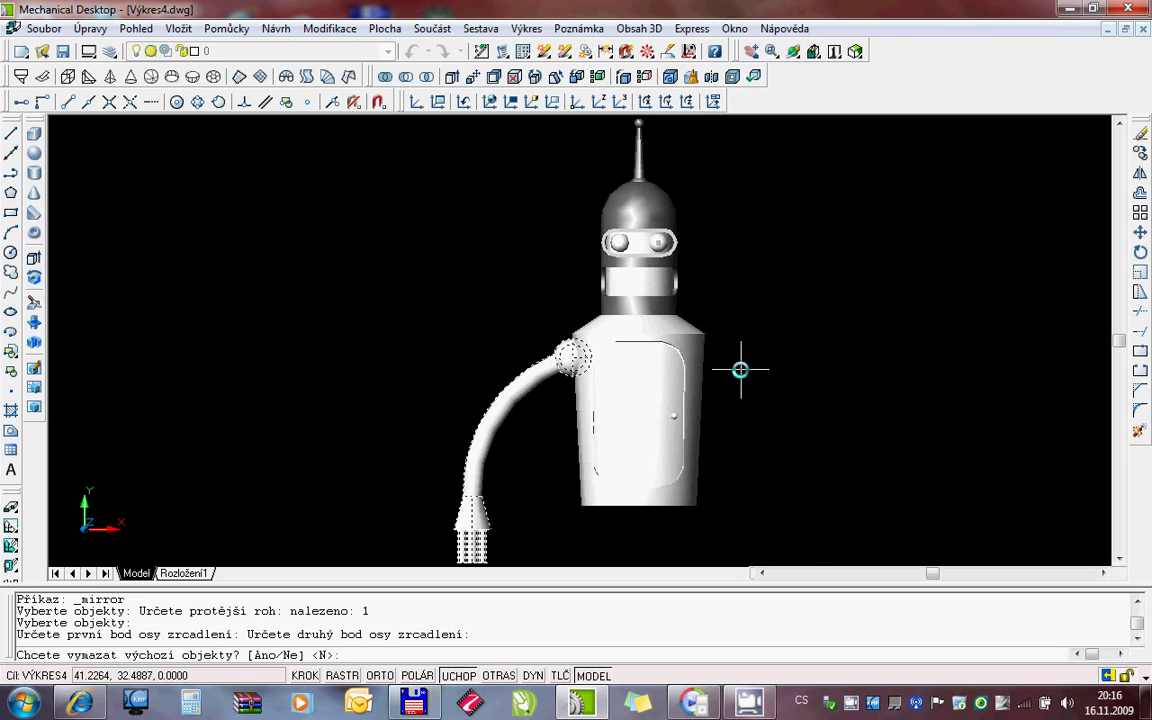
pyautogui.press('Return')
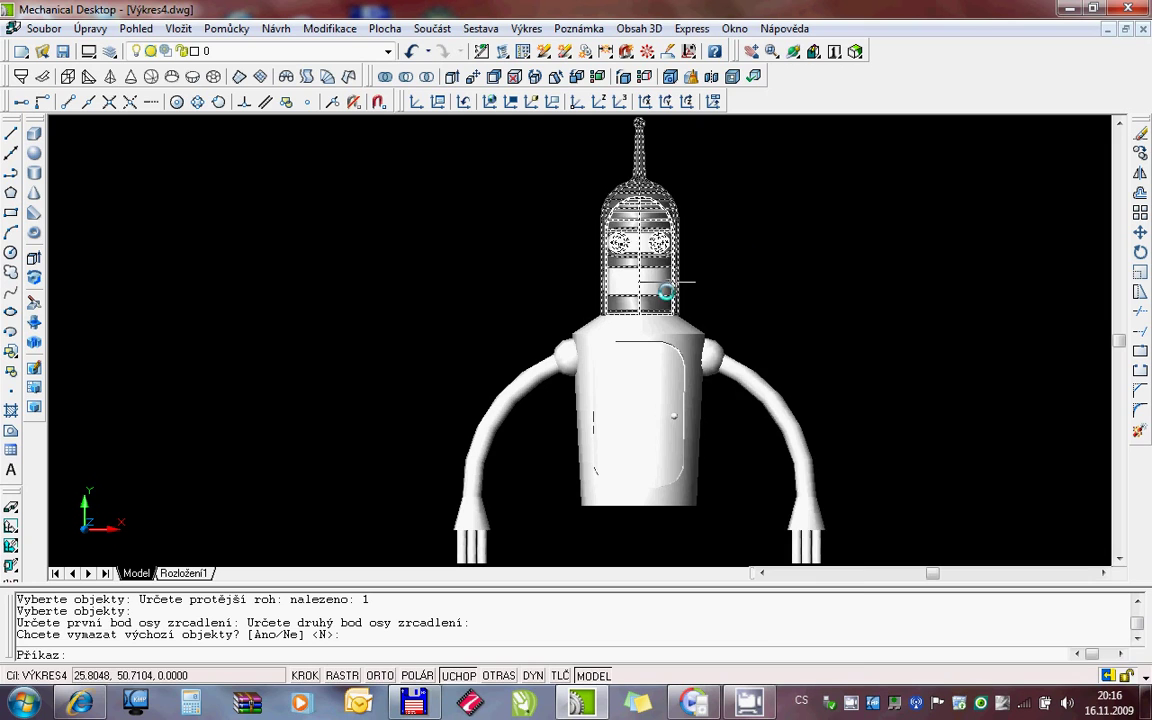
pyautogui.rightClick(668, 375)
# Orbit the robot to a slightly tilted view
pyautogui.click(710, 395)
pyautogui.moveTo(700, 400)
pyautogui.mouseDown()
pyautogui.moveTo(622, 446)
pyautogui.moveTo(615, 440)
pyautogui.moveTo(663, 411)
pyautogui.moveTo(655, 397)
pyautogui.moveTo(622, 406)
pyautogui.moveTo(635, 396)
pyautogui.mouseUp()
pyautogui.press('Escape')
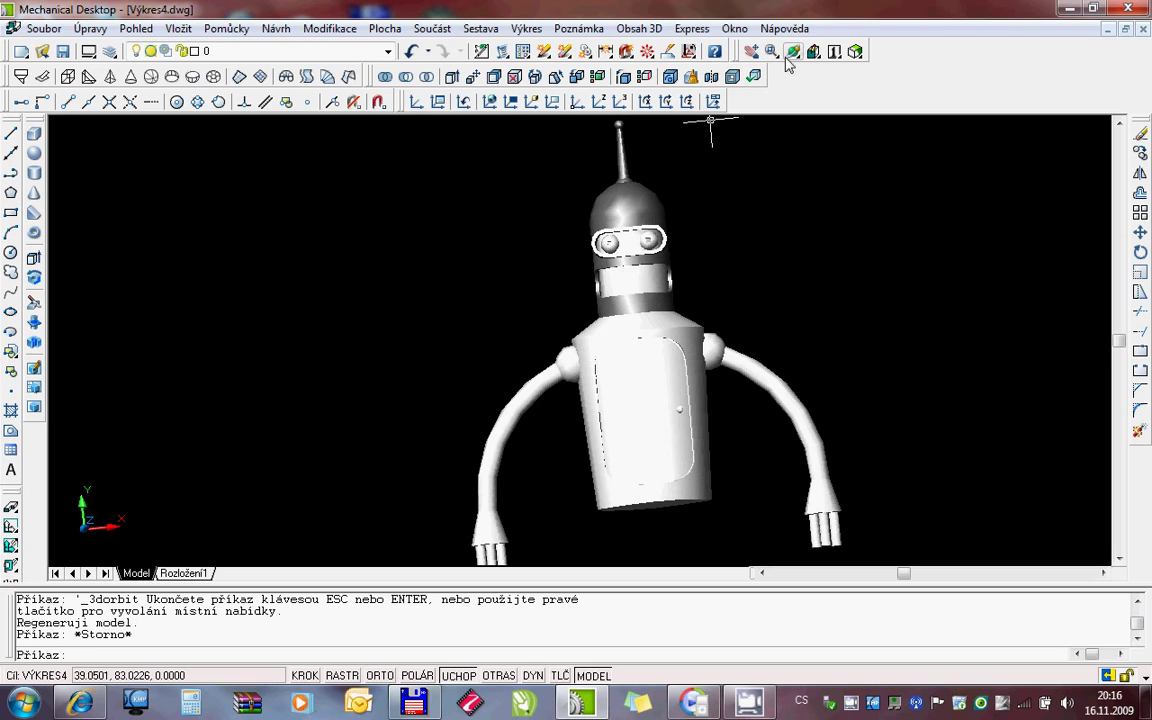
# Rotate the mirrored arm about its shoulder joint so it hangs down beside the body
pyautogui.click(356, 30)
pyautogui.click(366, 290)
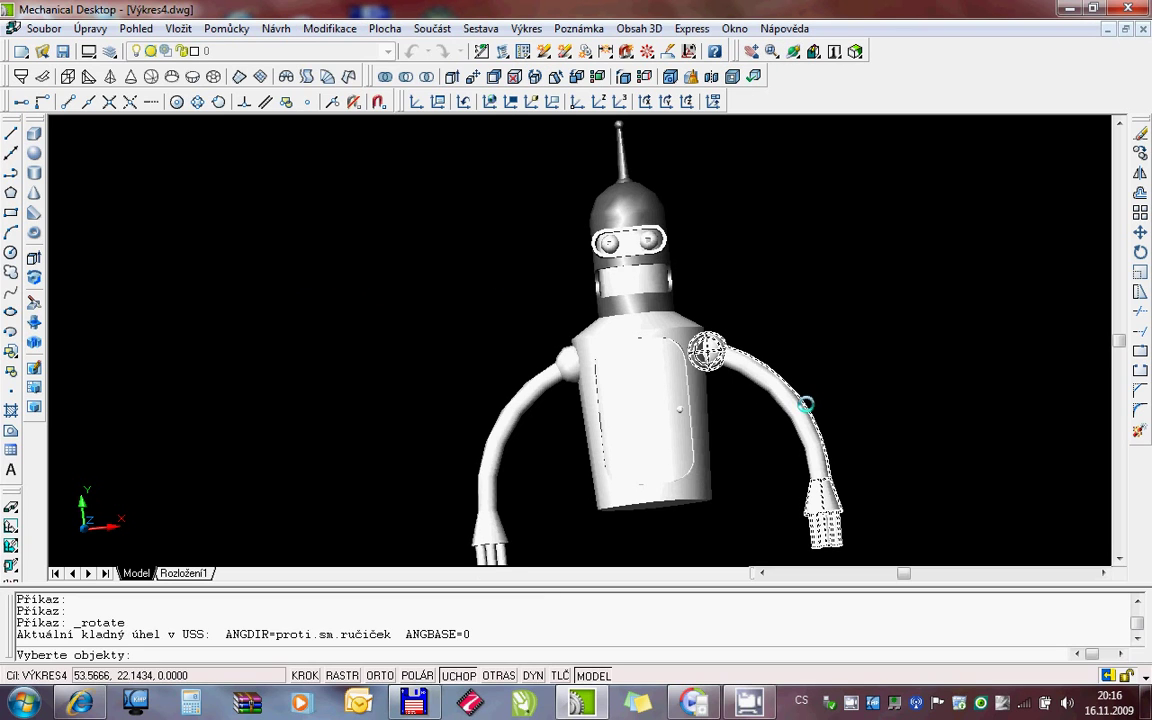
pyautogui.click(805, 410)
pyautogui.press('Return')
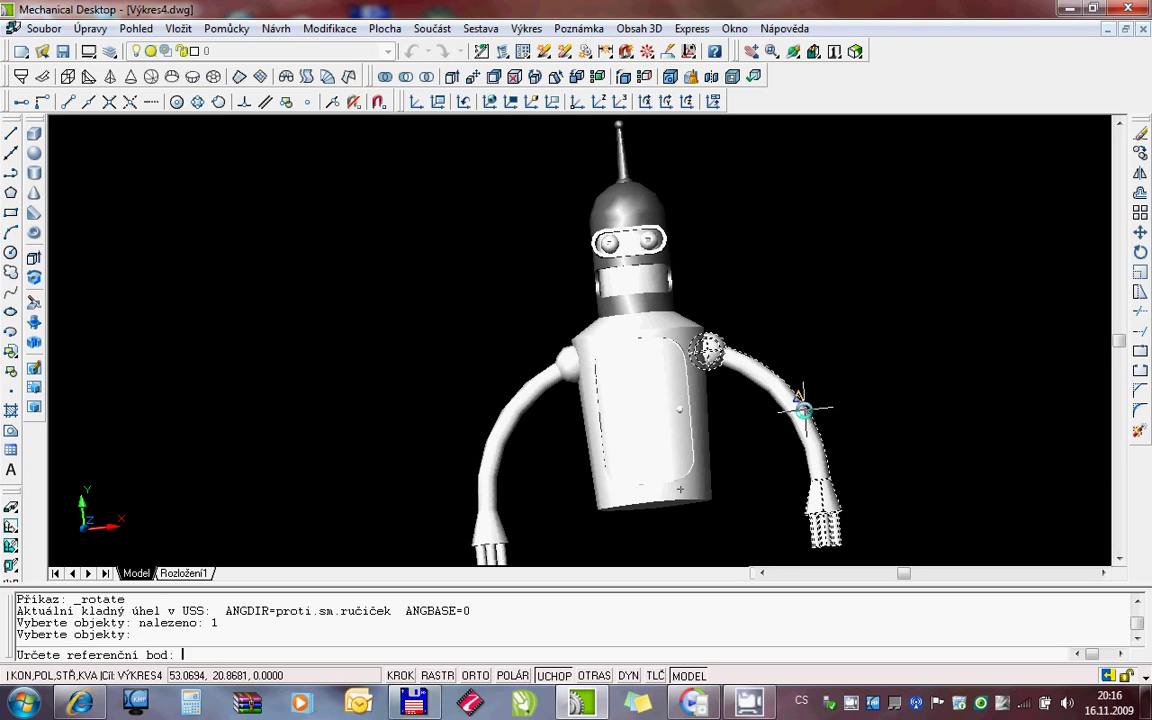
pyautogui.click(704, 348)
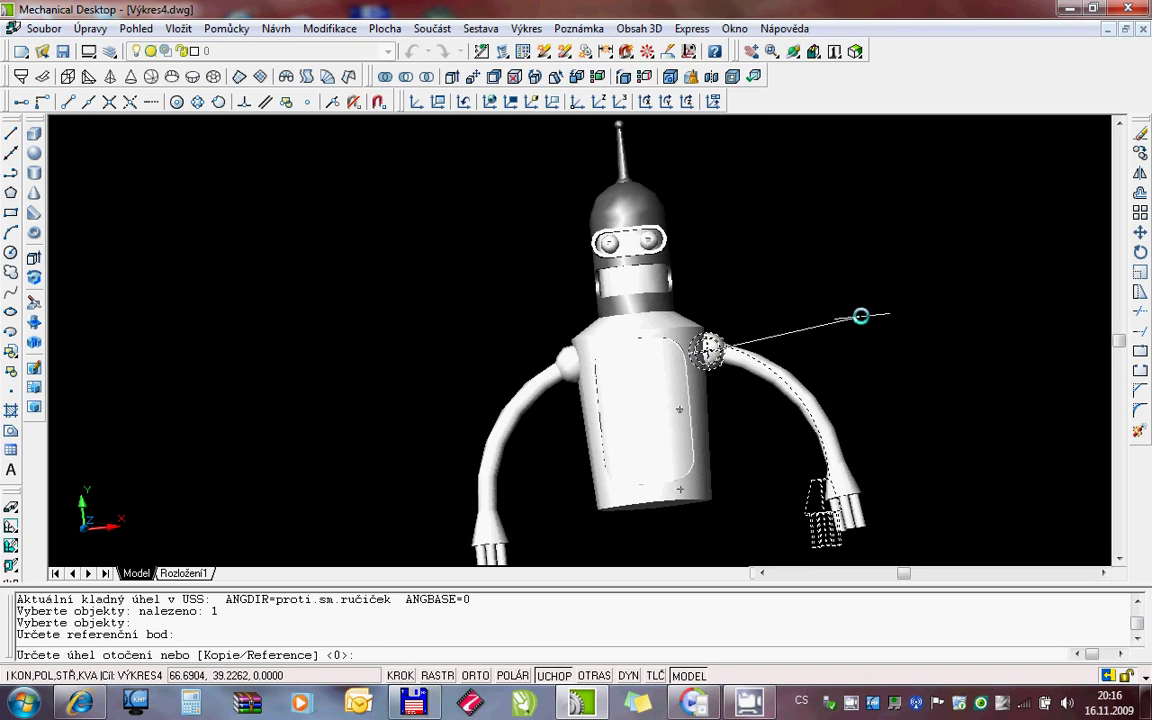
pyautogui.click(1005, 153)
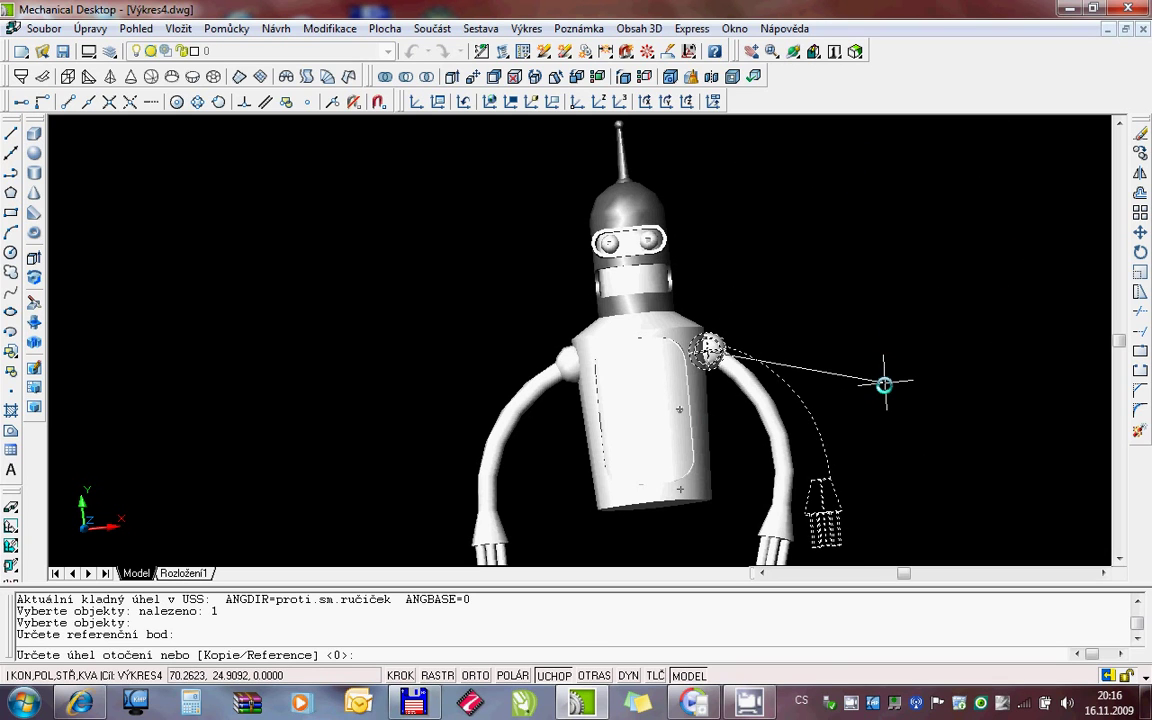
pyautogui.press('Return')
# Orbit the robot to view it from an angle
pyautogui.rightClick(792, 293)
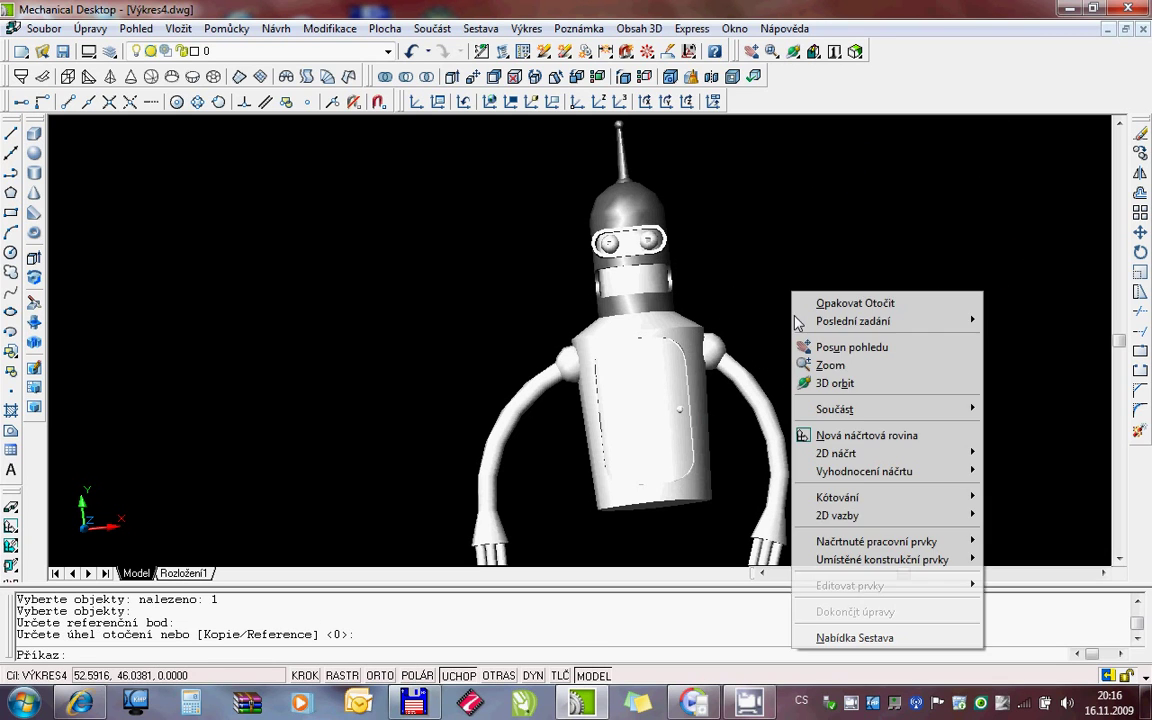
pyautogui.click(830, 382)
pyautogui.moveTo(830, 382)
pyautogui.mouseDown()
pyautogui.moveTo(658, 334)
pyautogui.moveTo(706, 379)
pyautogui.moveTo(666, 386)
pyautogui.moveTo(681, 384)
pyautogui.mouseUp()
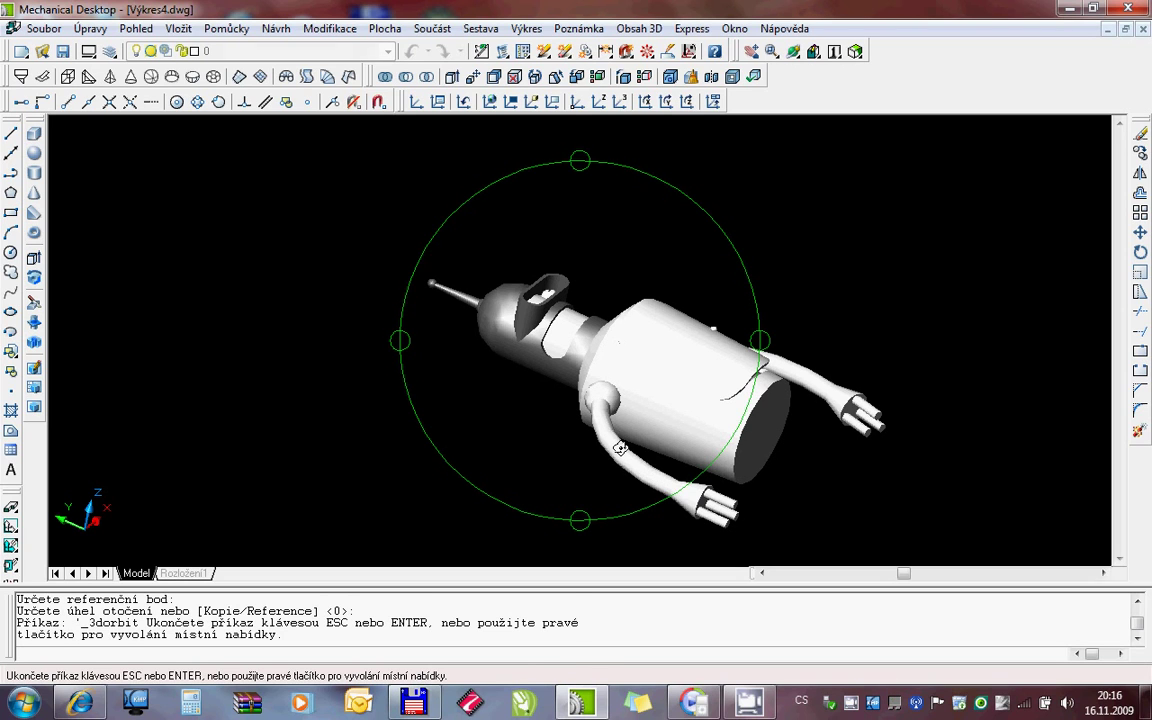
# Switch to the Left view and align the UCS to the current view
pyautogui.press('Escape')
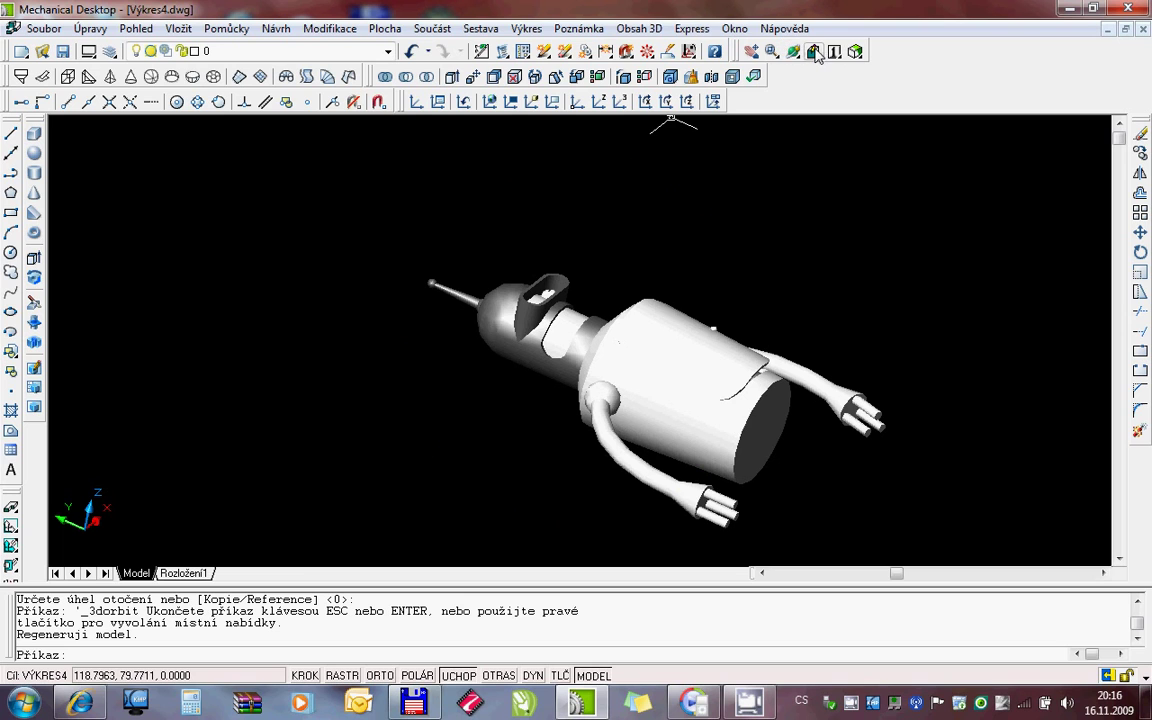
pyautogui.click(816, 53)
pyautogui.click(814, 139)
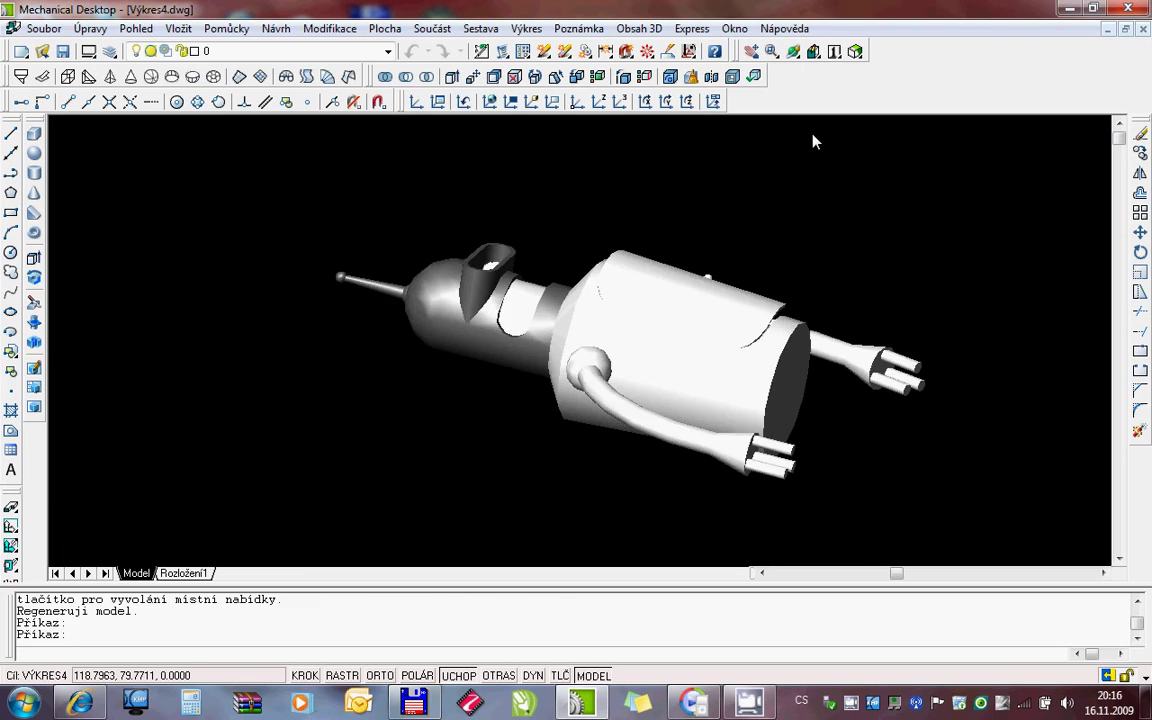
pyautogui.click(556, 106)
# Pan the model left to leave open space beyond the hand
pyautogui.rightClick(840, 220)
pyautogui.click(930, 287)
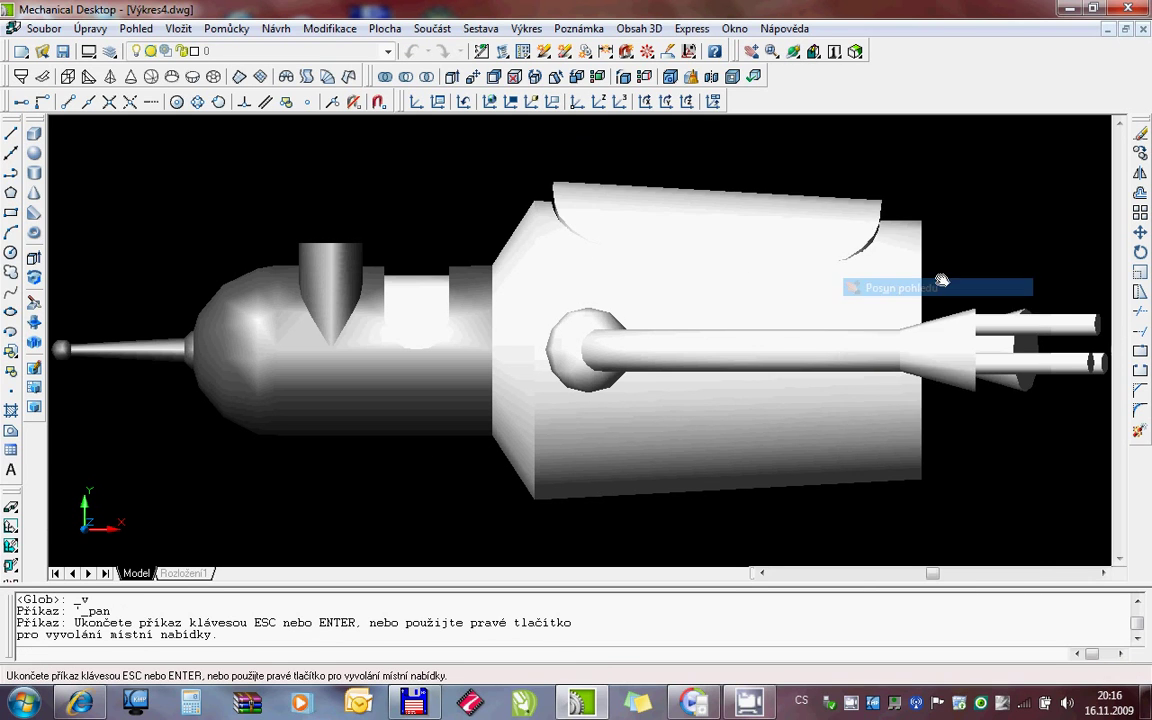
pyautogui.moveTo(941, 281); pyautogui.dragTo(654, 331)
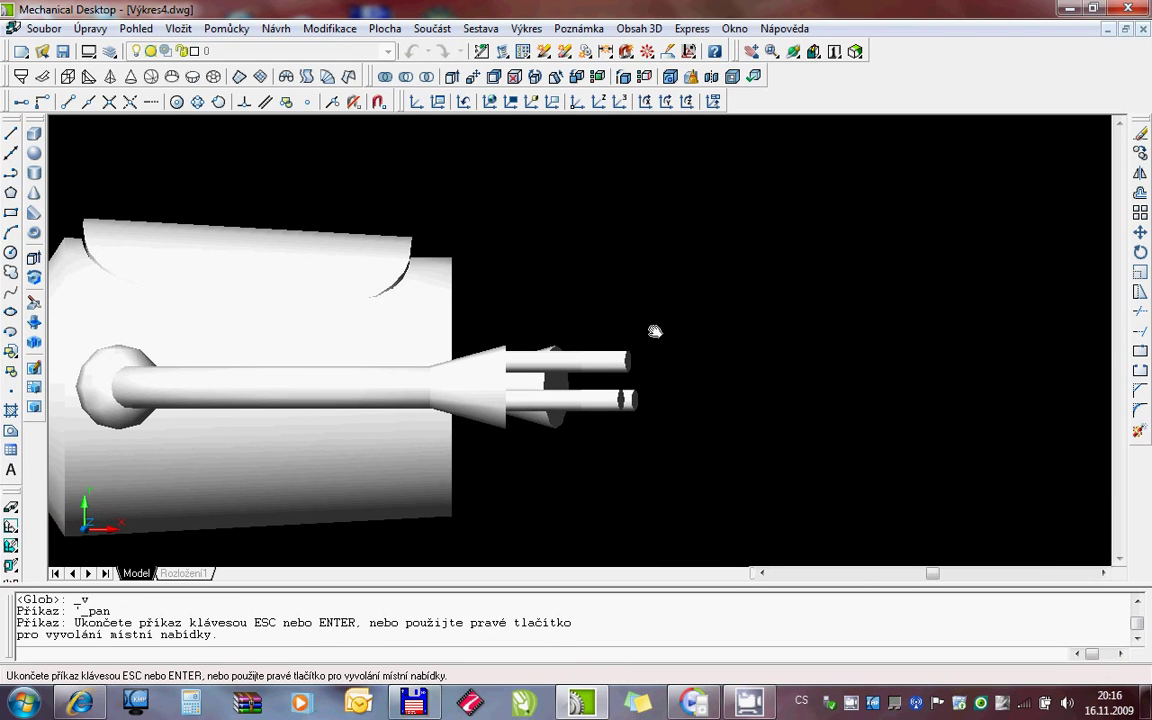
pyautogui.press('Escape')
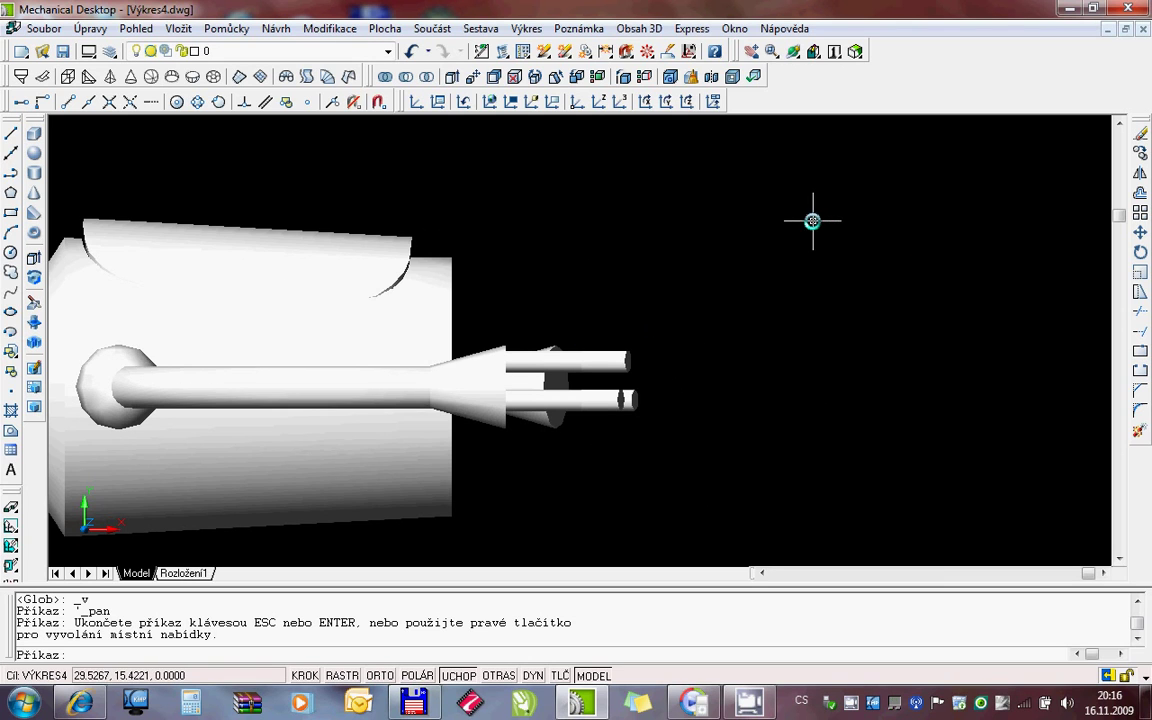
# Draw a three-point arc from beside the hand, rising, to a far end on the right
pyautogui.click(11, 233)
pyautogui.click(474, 326)
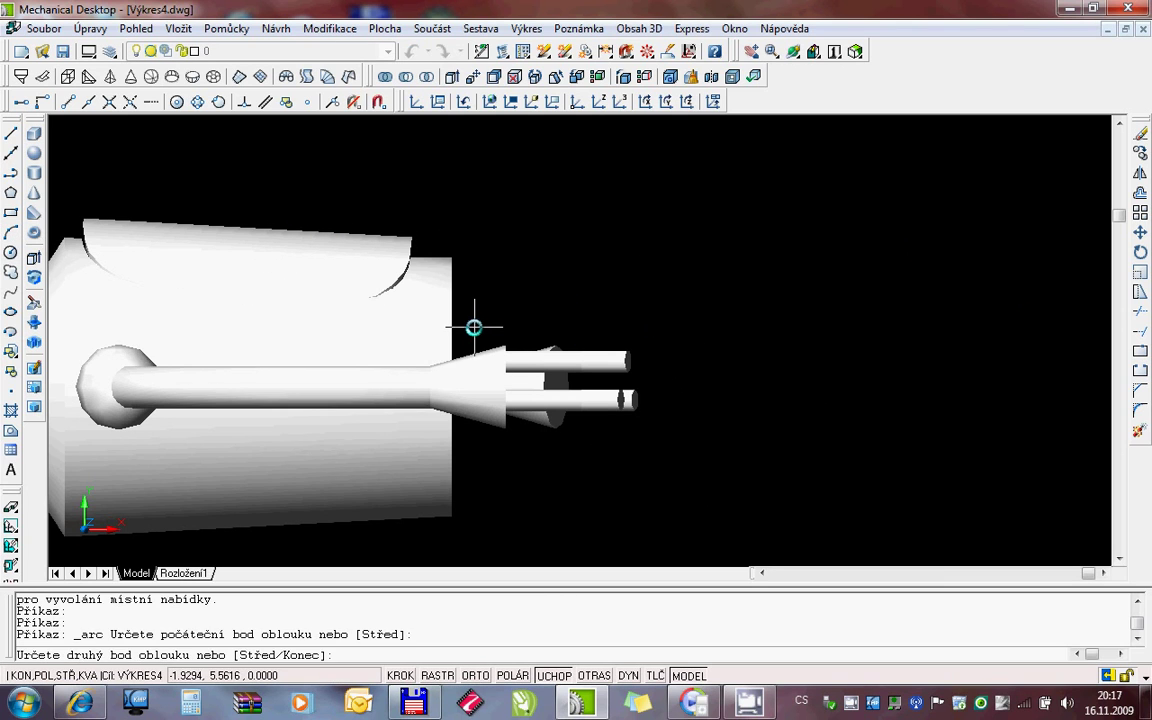
pyautogui.click(740, 228)
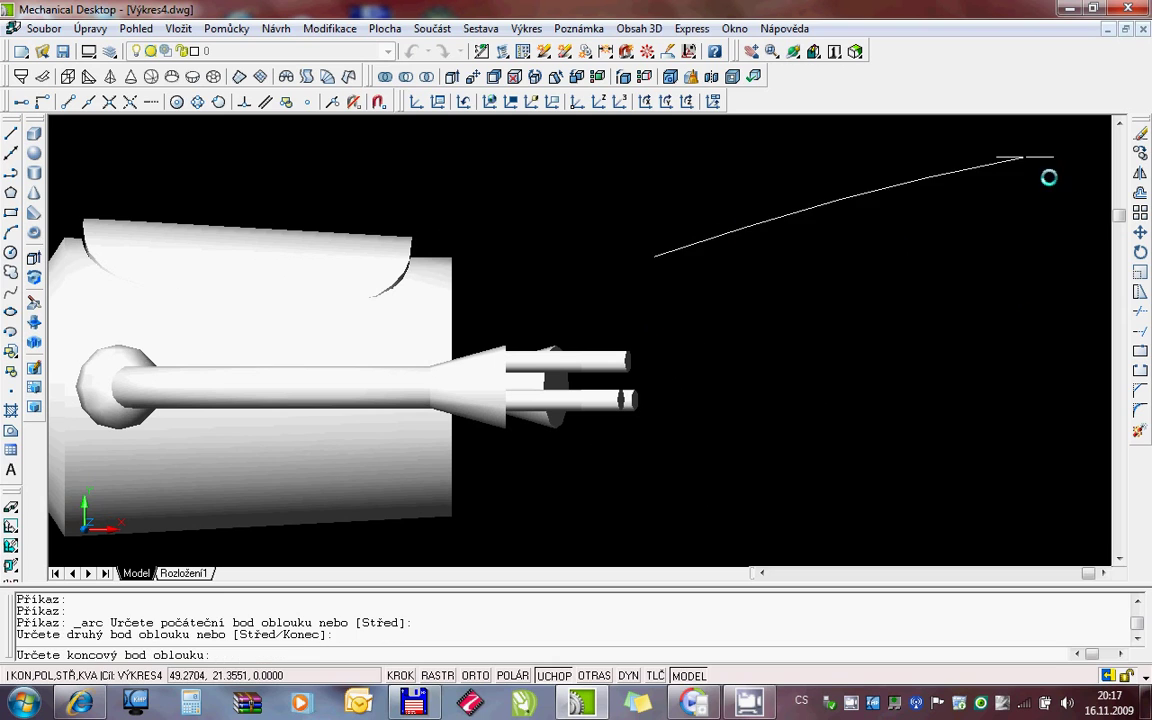
pyautogui.click(1098, 271)
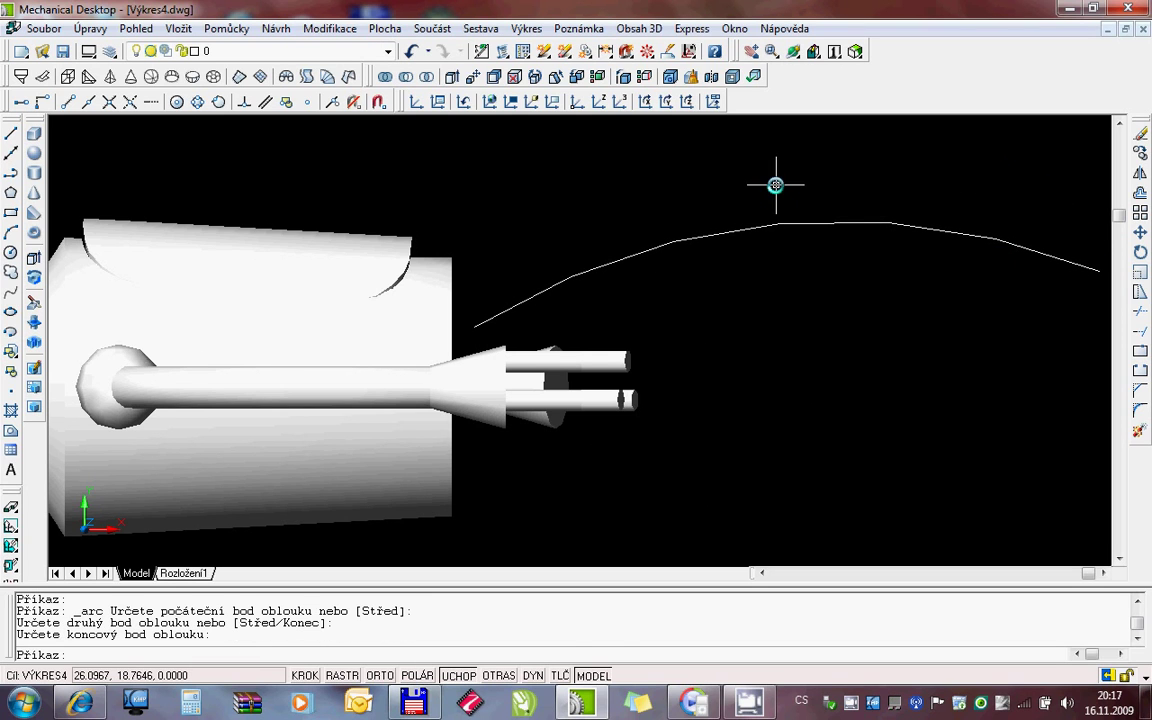
# Orbit the view to look at the robot's underside
pyautogui.click(791, 52)
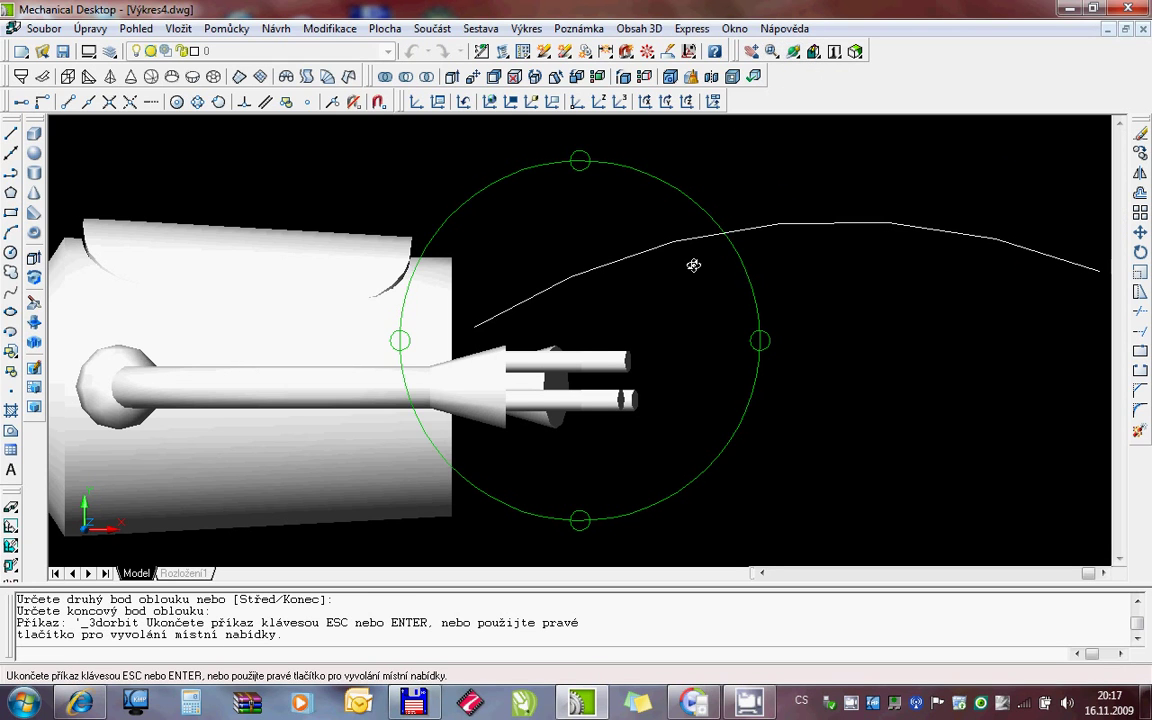
pyautogui.moveTo(689, 262)
pyautogui.mouseDown()
pyautogui.moveTo(488, 357)
pyautogui.moveTo(478, 373)
pyautogui.mouseUp()
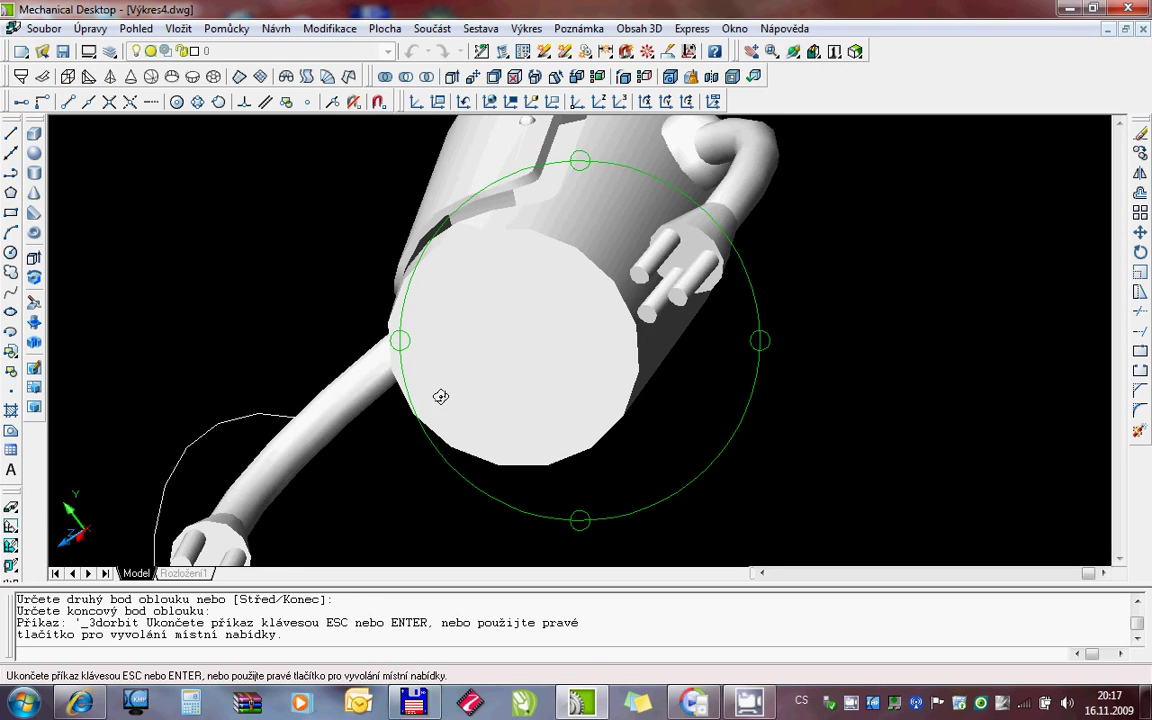
pyautogui.press('Escape')
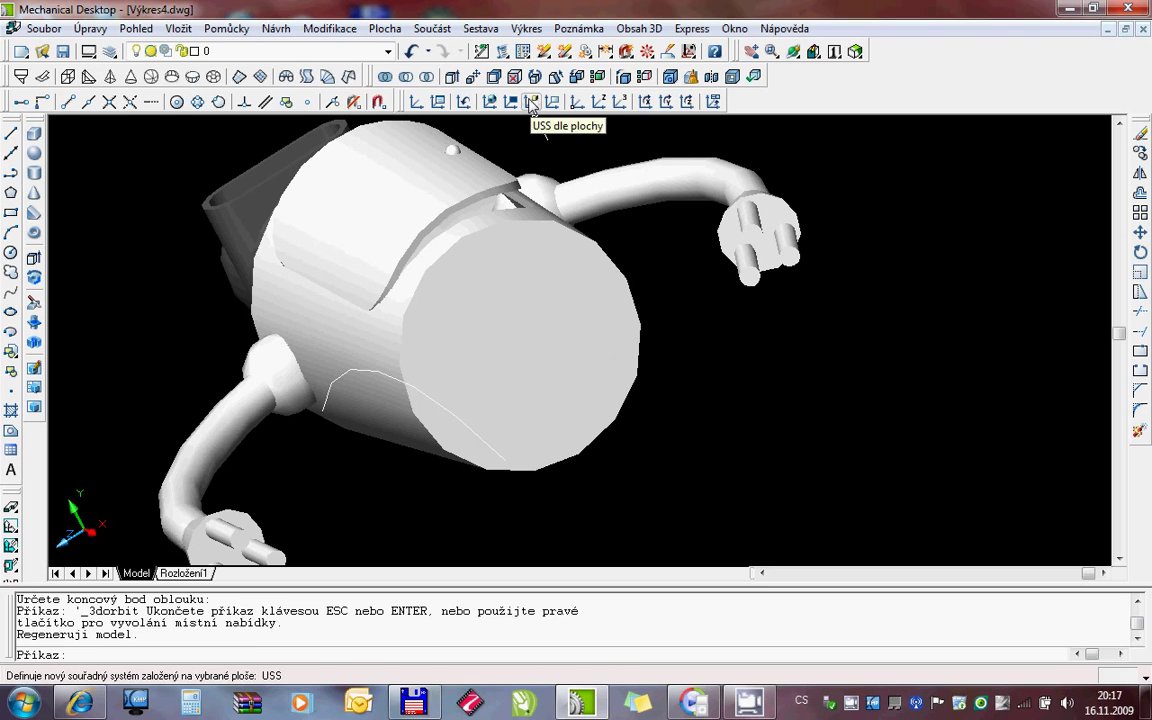
# Align the UCS to the body cylinder's flat bottom face and view it straight on
pyautogui.click(531, 102)
pyautogui.click(571, 314)
pyautogui.press('Return')
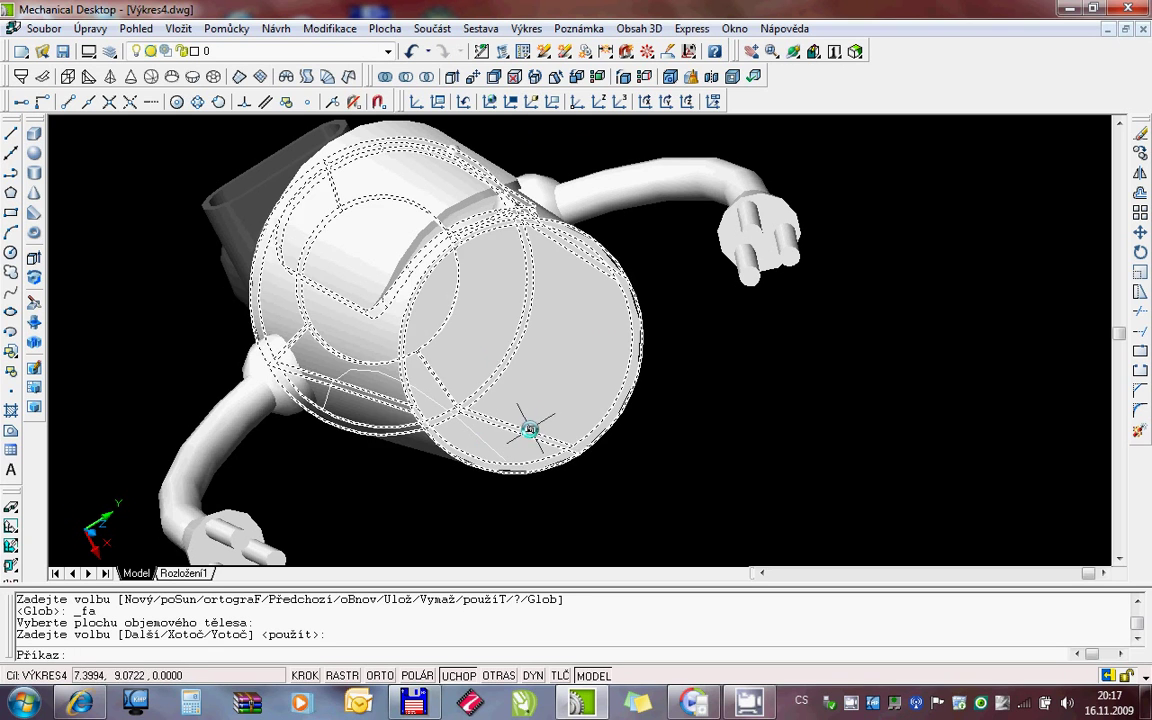
pyautogui.click(813, 51)
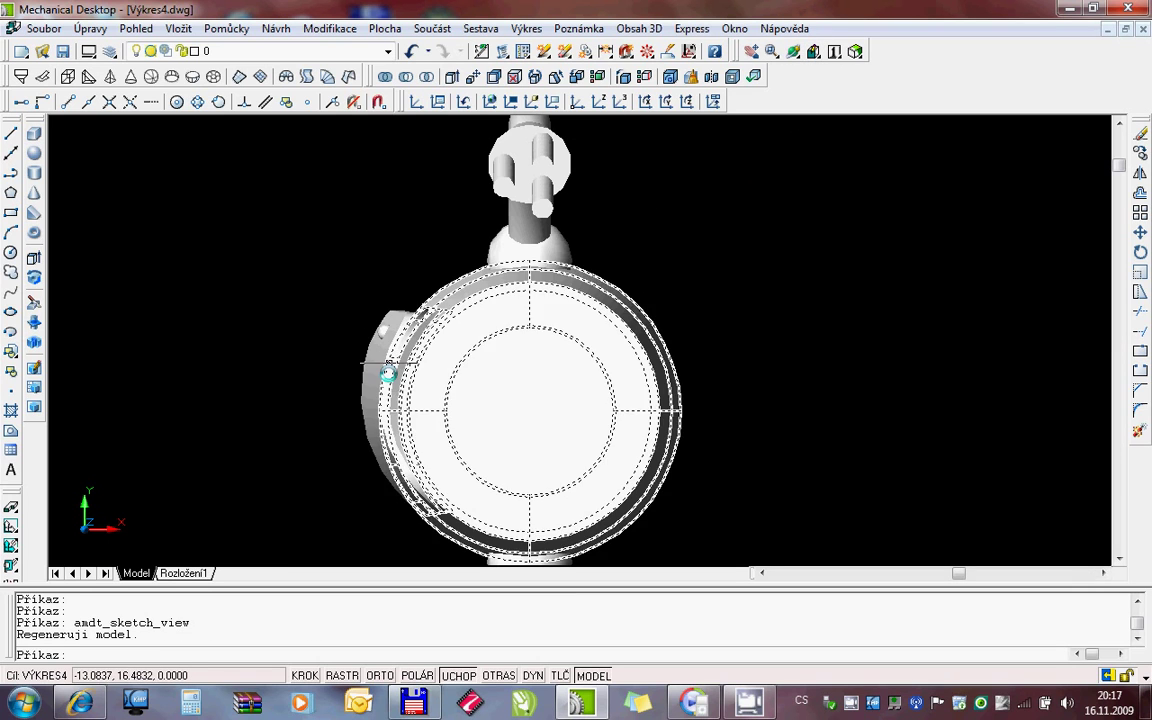
# Turn grid snap on and object snap off, and switch to wireframe display
pyautogui.click(305, 675)
pyautogui.click(447, 677)
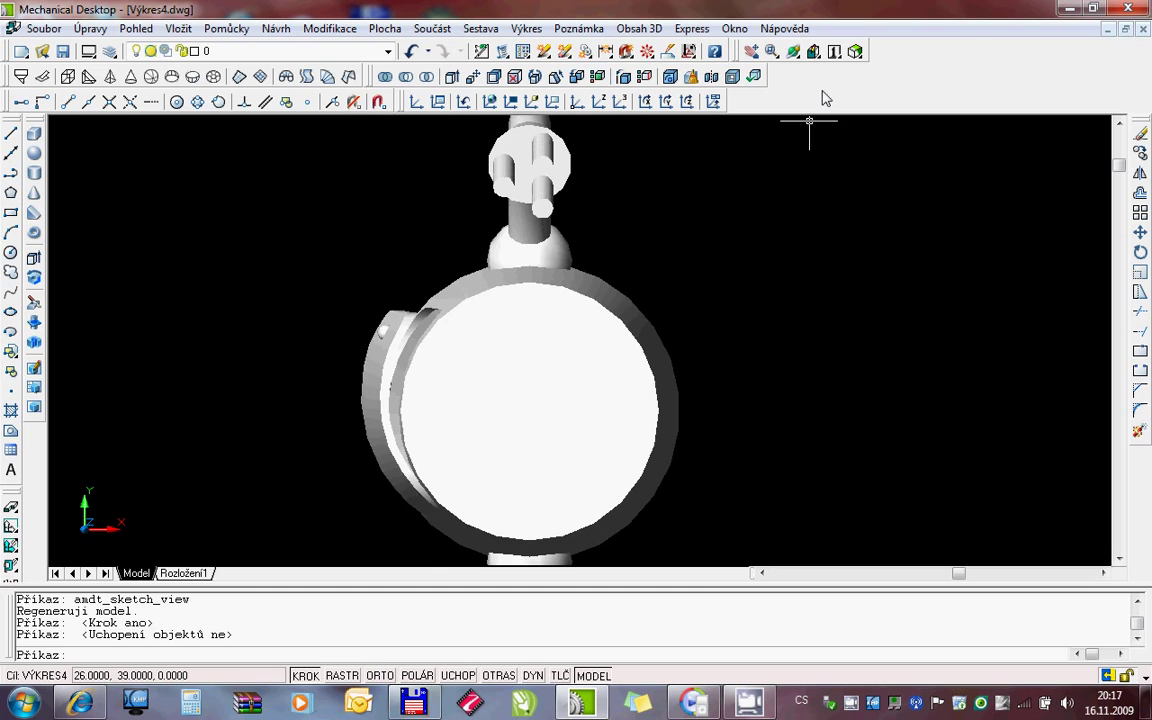
pyautogui.click(771, 49)
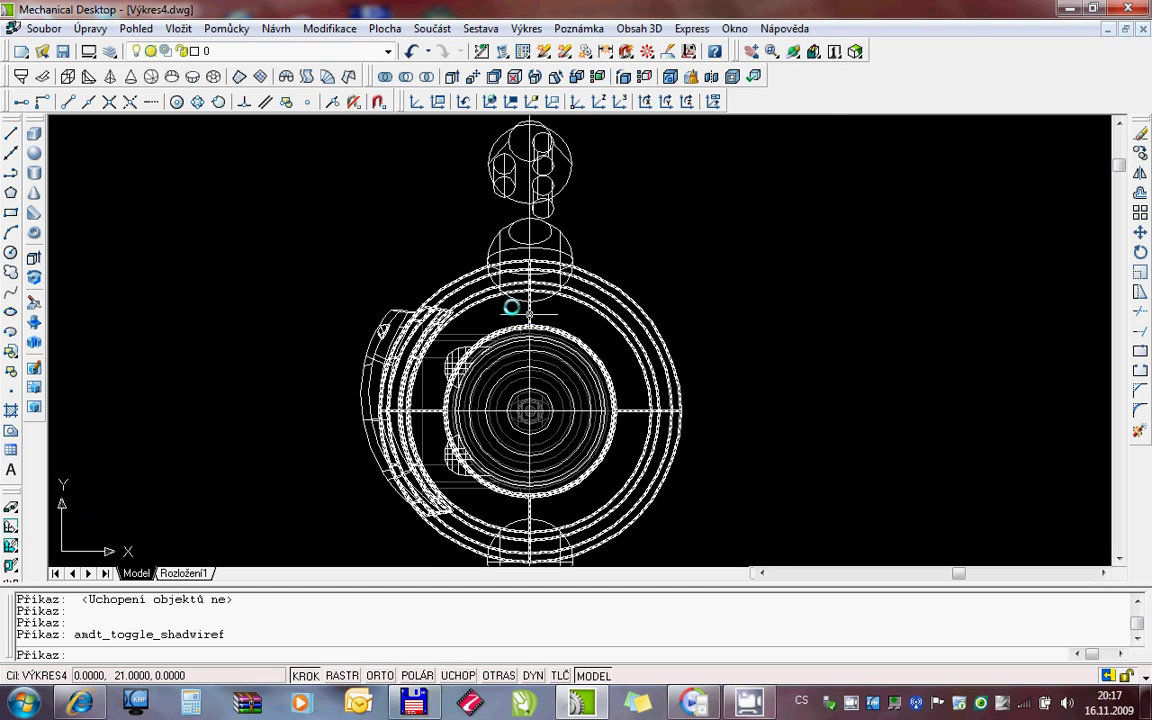
# Draw a radius-3 circle centred on the body cylinder's axis
pyautogui.click(10, 251)
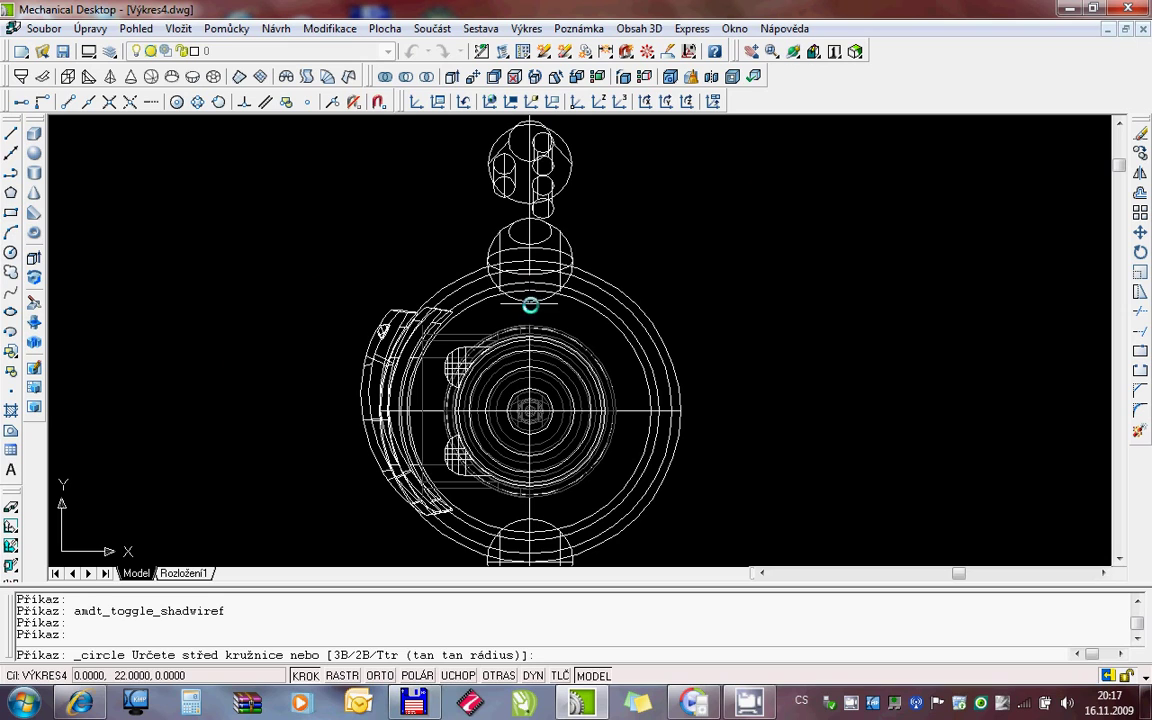
pyautogui.click(531, 336)
pyautogui.write('3')
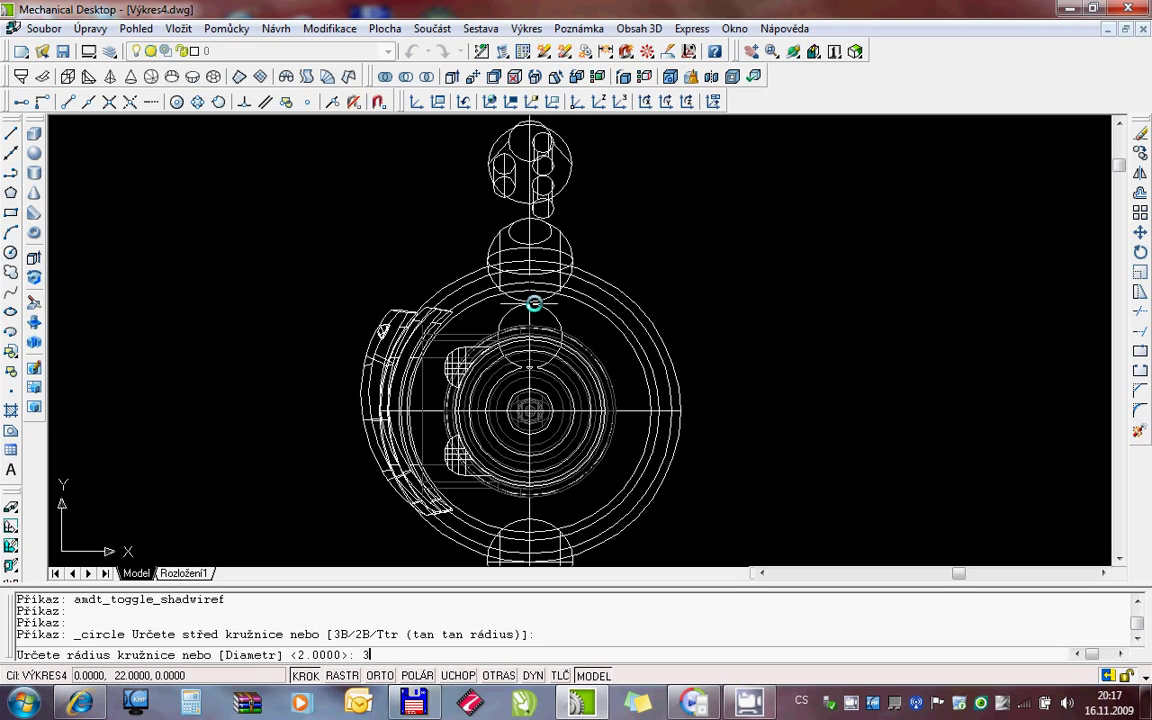
pyautogui.press('Return')
# Orbit the model to an angled side view and turn grid snapping off
pyautogui.rightClick(649, 228)
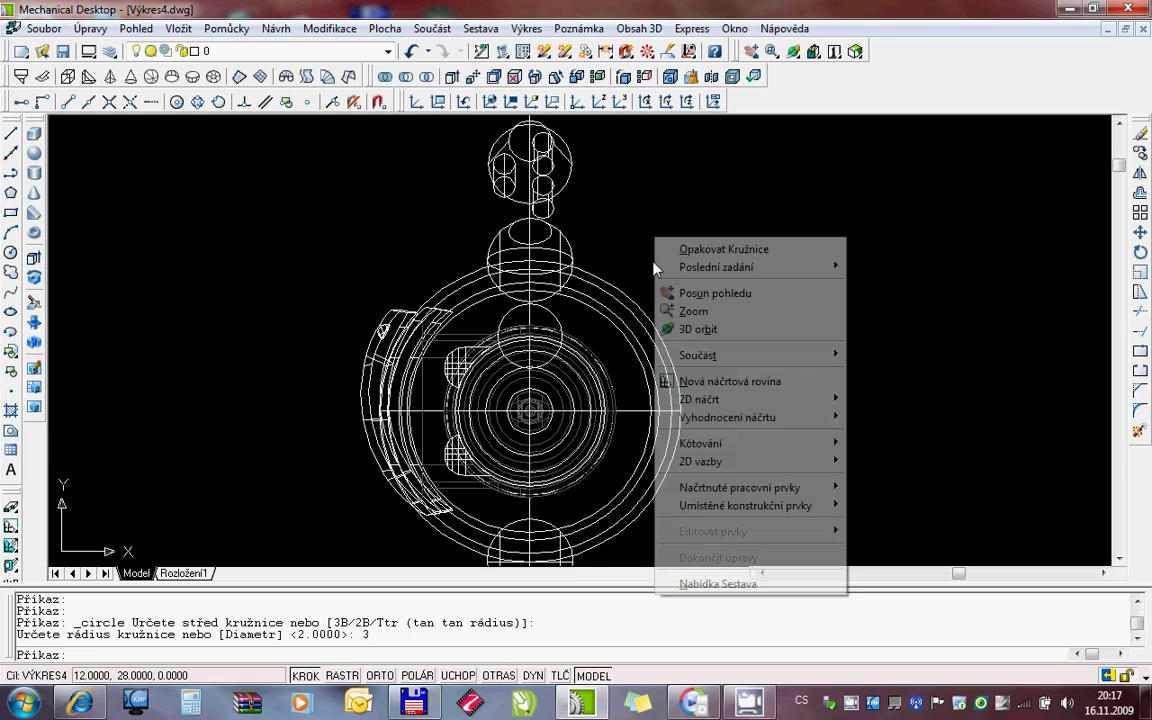
pyautogui.click(680, 326)
pyautogui.moveTo(680, 326)
pyautogui.mouseDown()
pyautogui.moveTo(588, 356)
pyautogui.moveTo(603, 411)
pyautogui.moveTo(632, 385)
pyautogui.mouseUp()
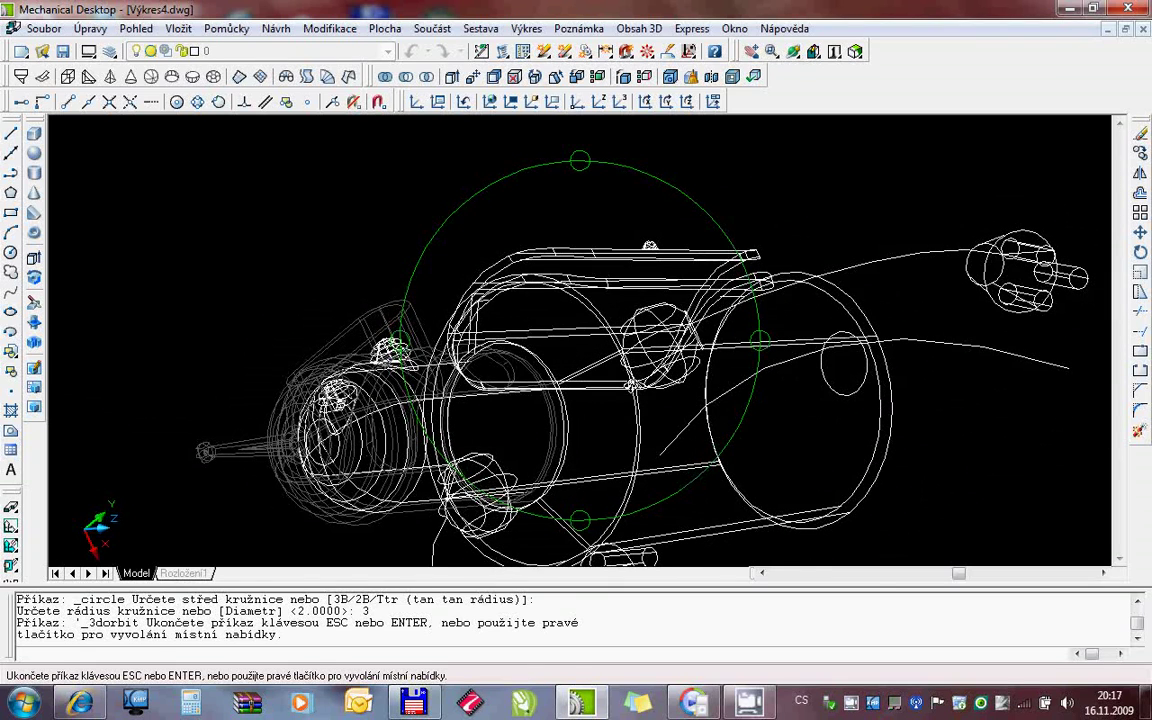
pyautogui.press('Escape')
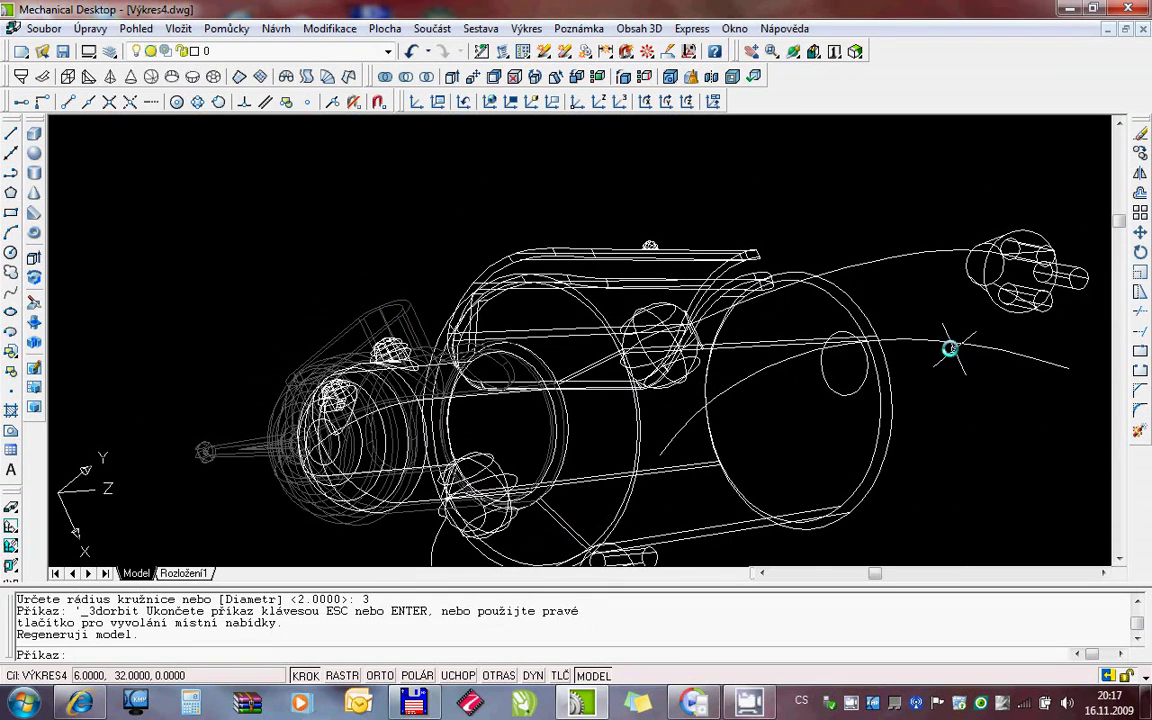
pyautogui.click(305, 676)
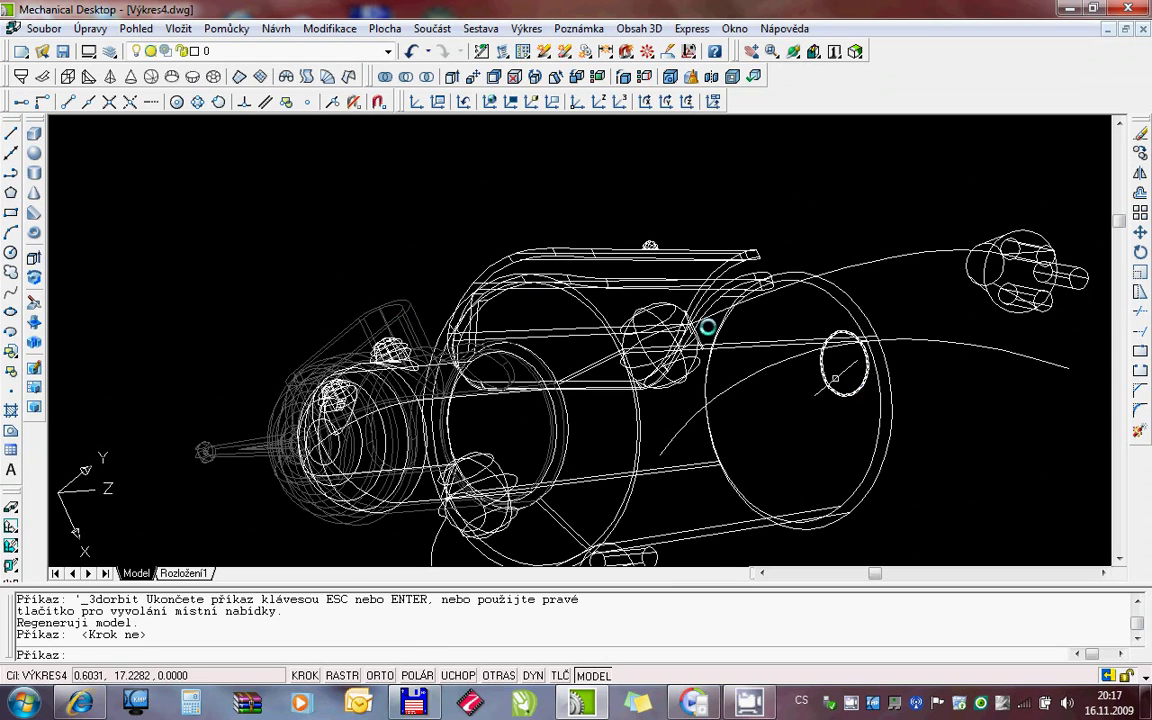
pyautogui.click(276, 28)
pyautogui.moveTo(330, 547)
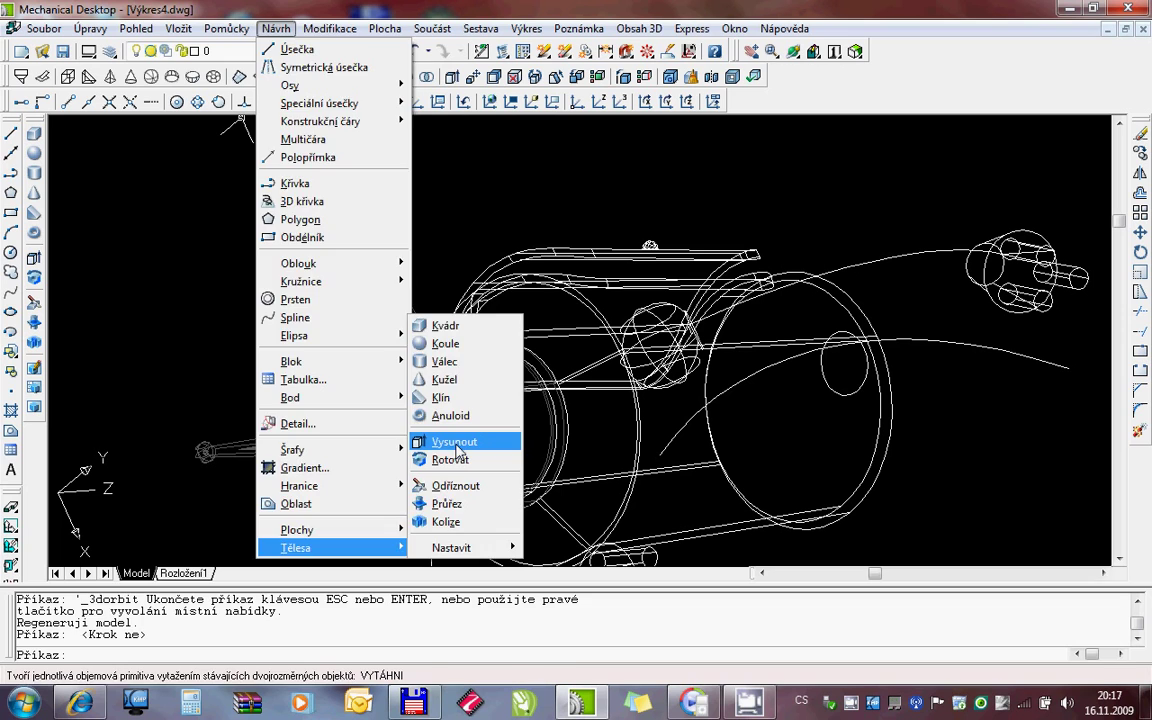
# Extrude the small circle along the curved arc path into a tube
pyautogui.click(452, 441)
pyautogui.click(861, 384)
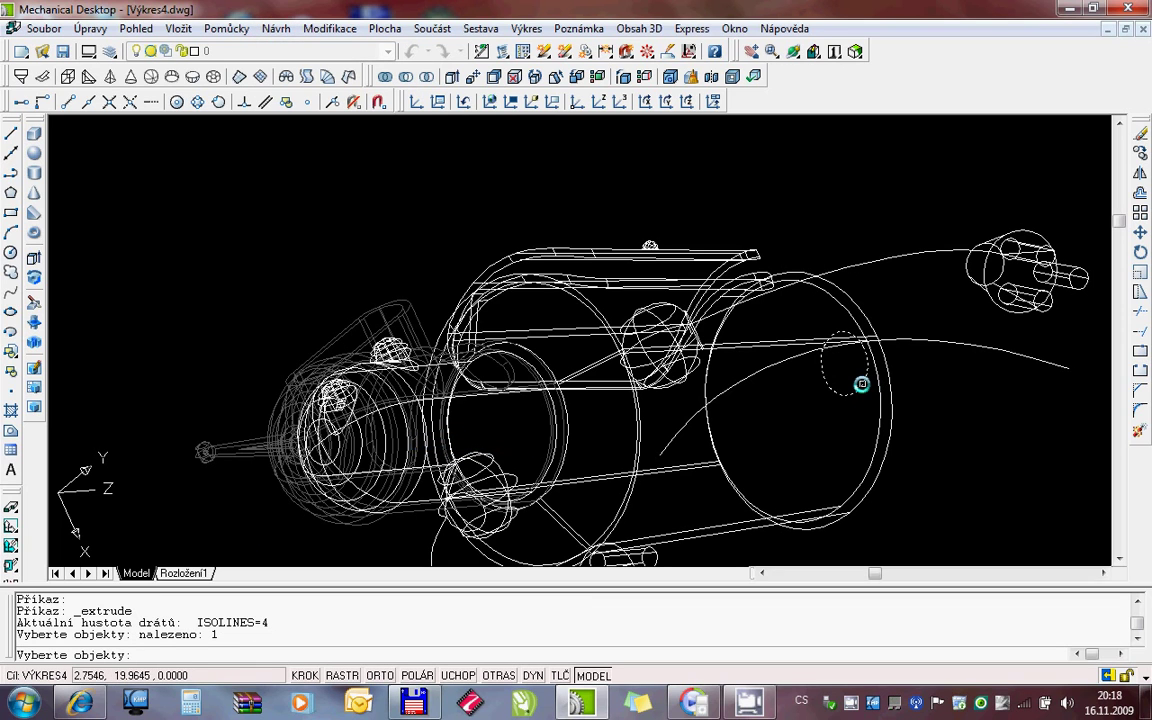
pyautogui.press('Return')
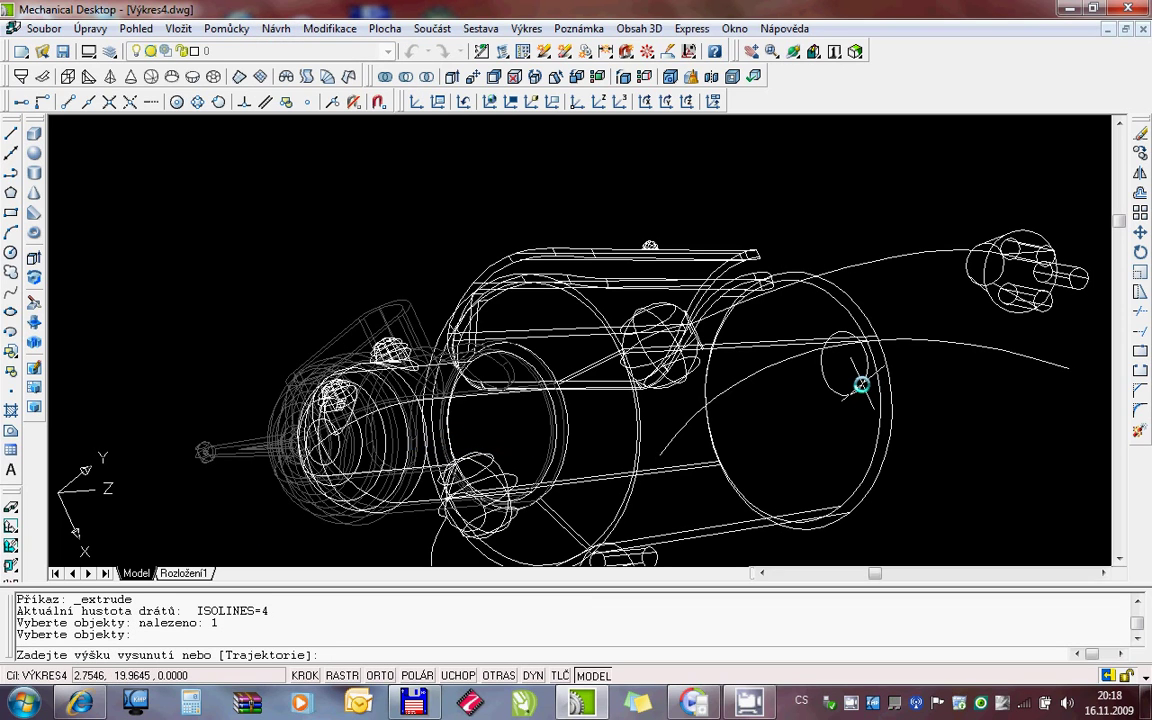
pyautogui.write('t')
pyautogui.press('Return')
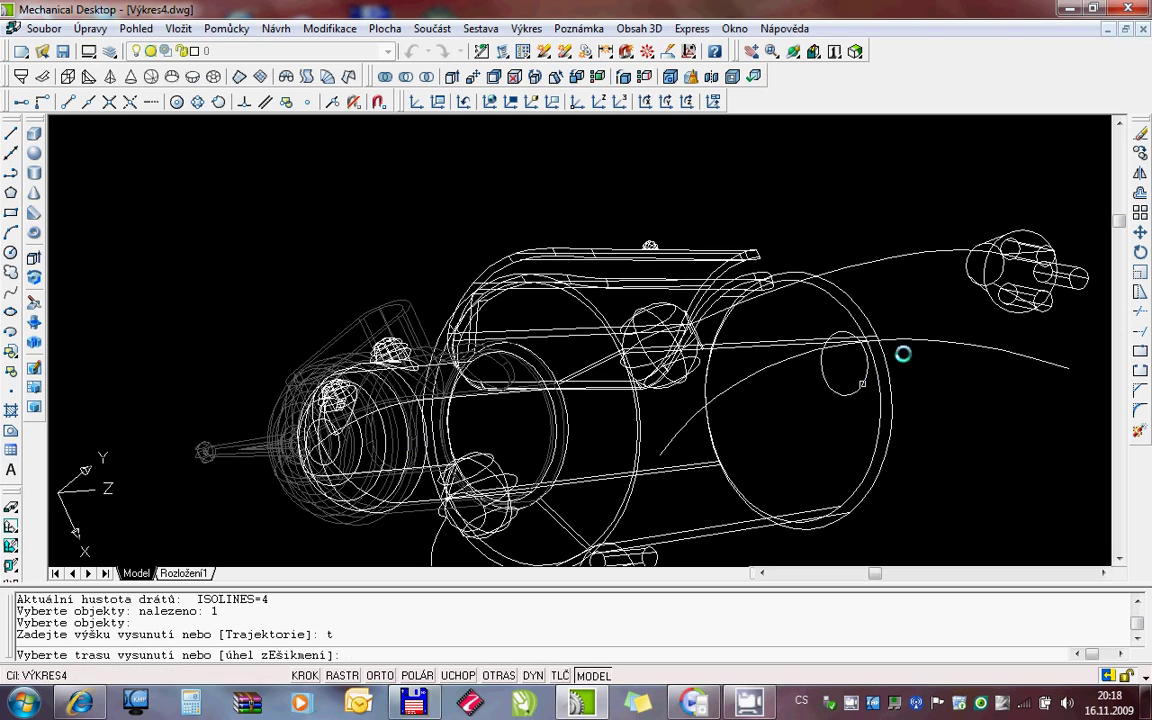
pyautogui.click(931, 340)
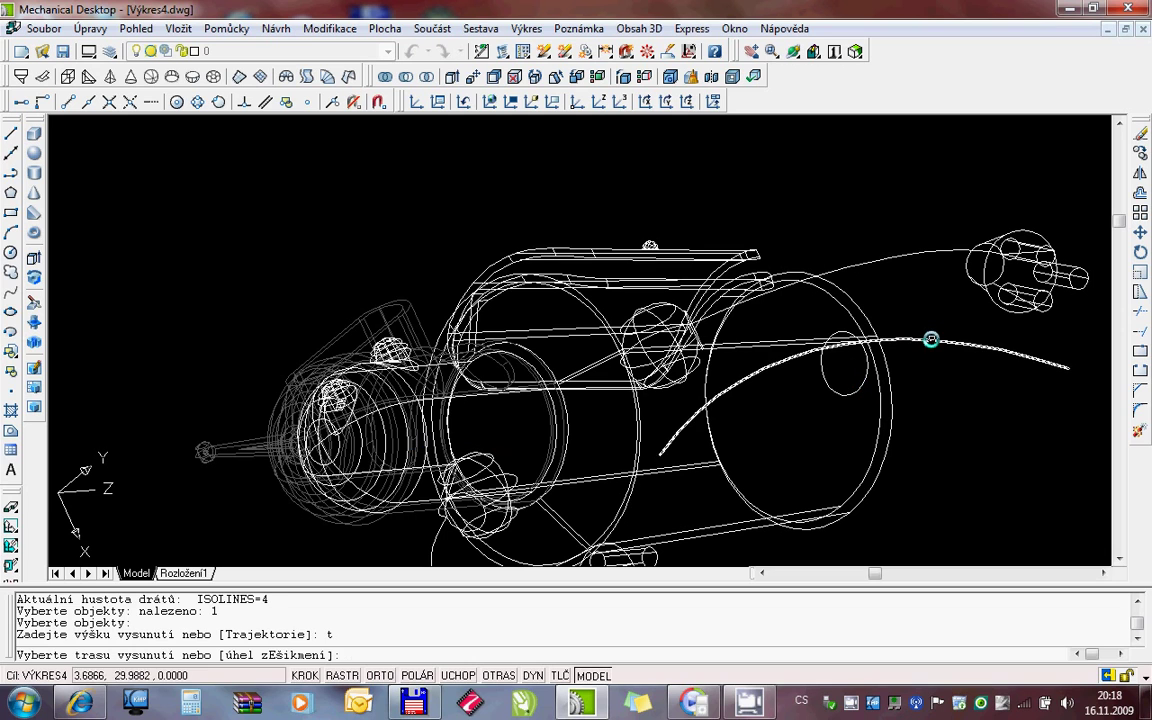
# Switch to shaded display and delete the leftover path curve
pyautogui.click(855, 51)
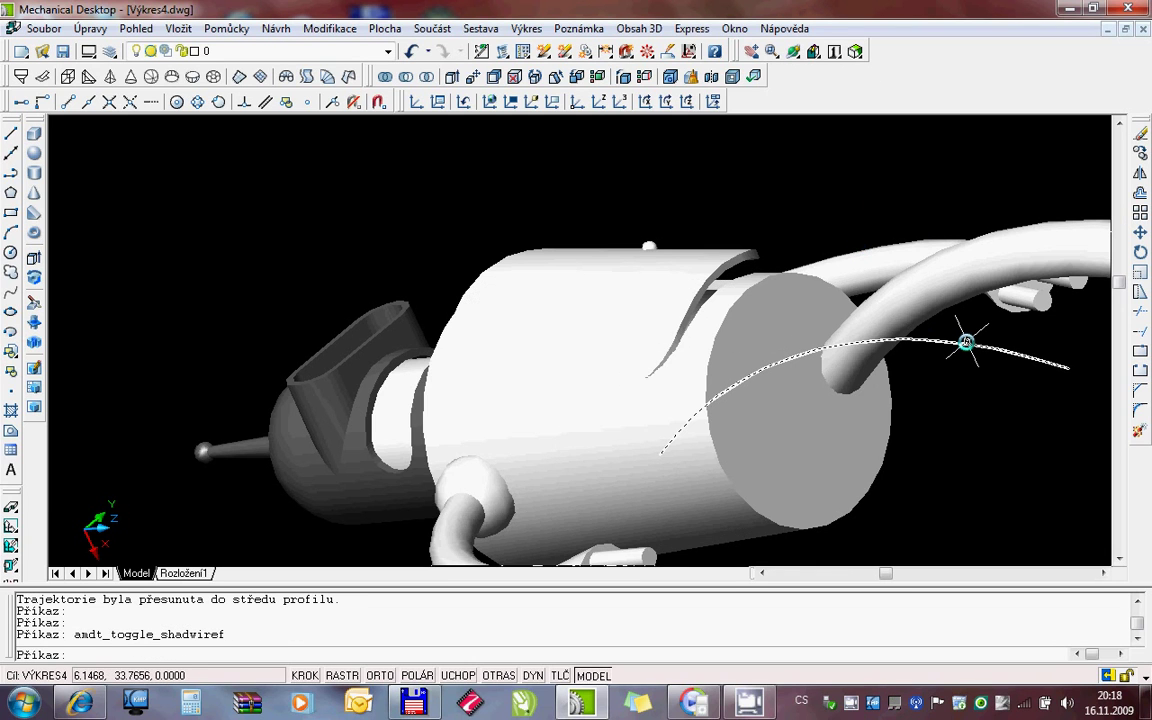
pyautogui.press('Escape')
pyautogui.click(960, 342)
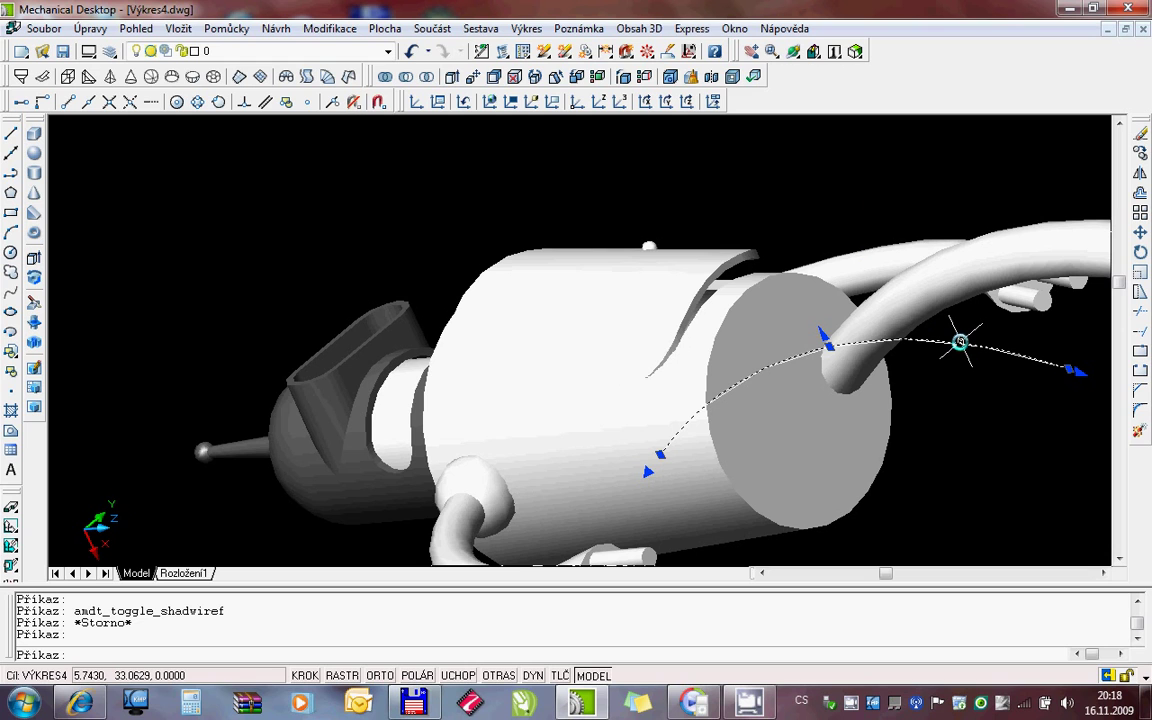
pyautogui.press('Delete')
# Orbit to face the robot's front end and zoom out with the robot upright
pyautogui.rightClick(900, 240)
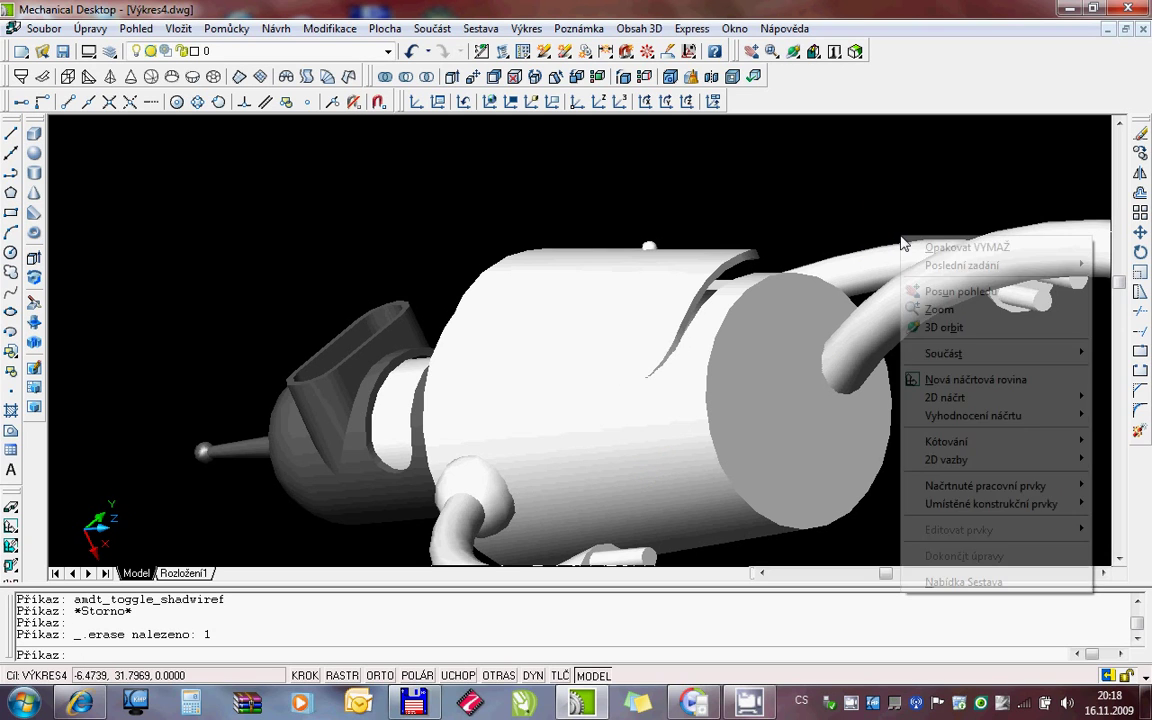
pyautogui.click(932, 327)
pyautogui.moveTo(921, 329); pyautogui.dragTo(638, 417)
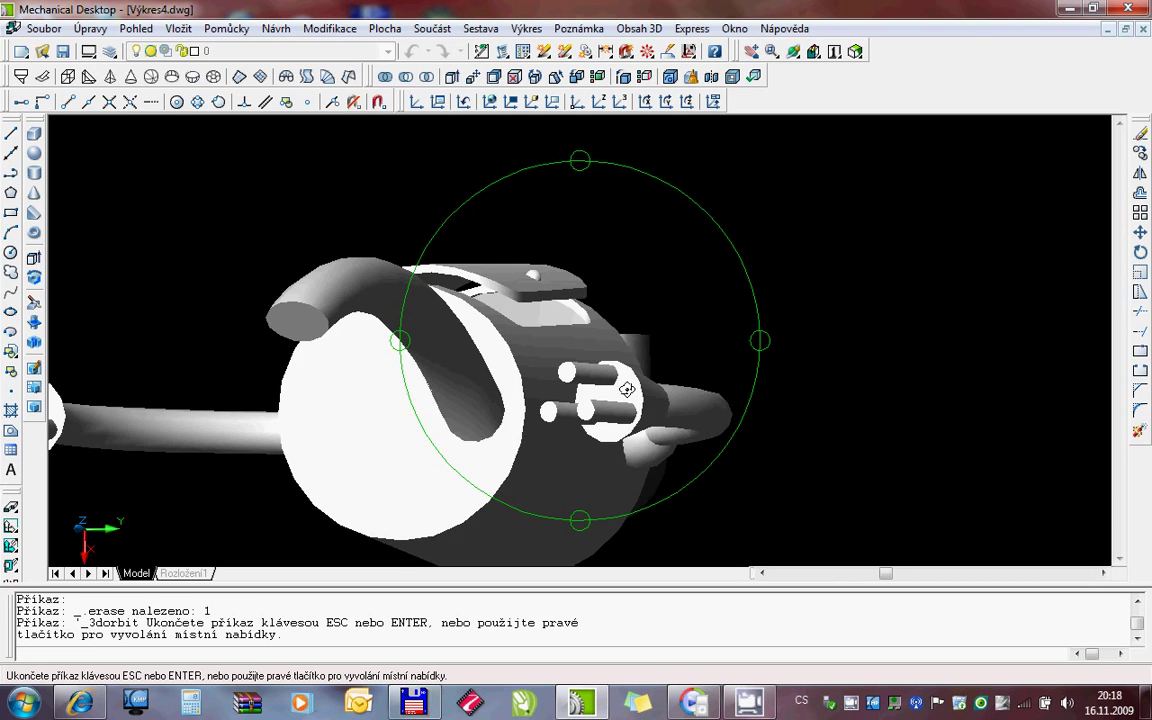
pyautogui.rightClick(655, 389)
pyautogui.click(706, 450)
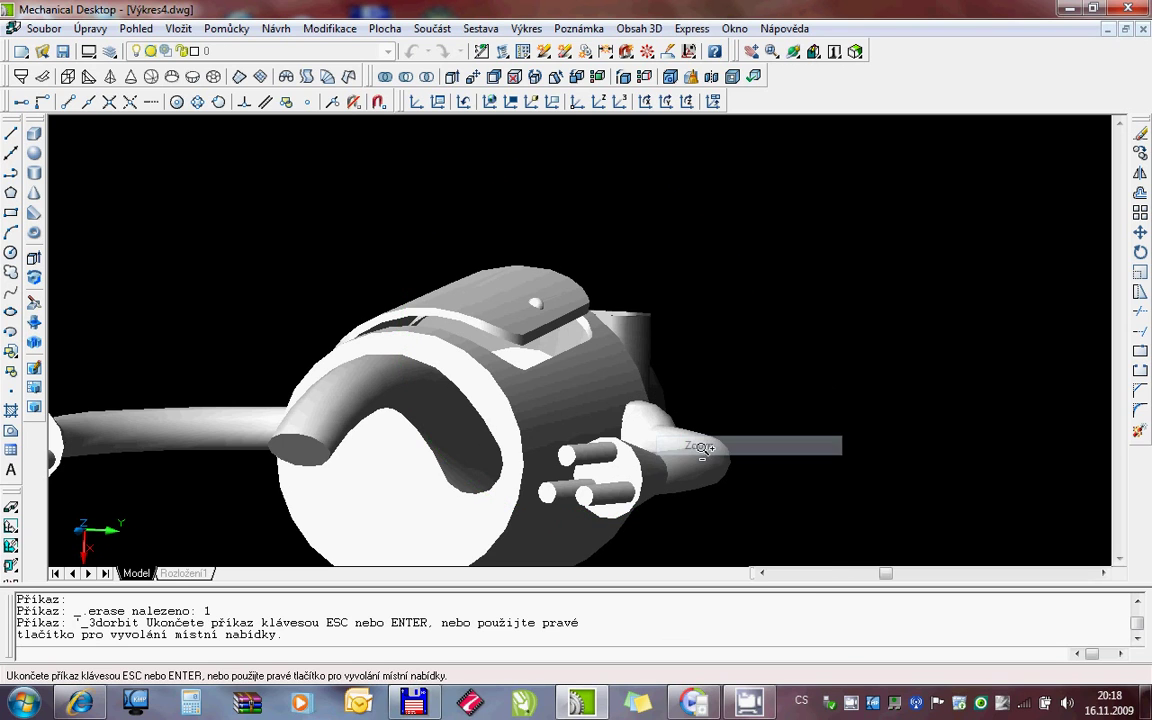
pyautogui.moveTo(625, 370)
pyautogui.mouseDown()
pyautogui.moveTo(625, 458)
pyautogui.moveTo(579, 437)
pyautogui.mouseUp()
pyautogui.rightClick(622, 366)
pyautogui.click(672, 445)
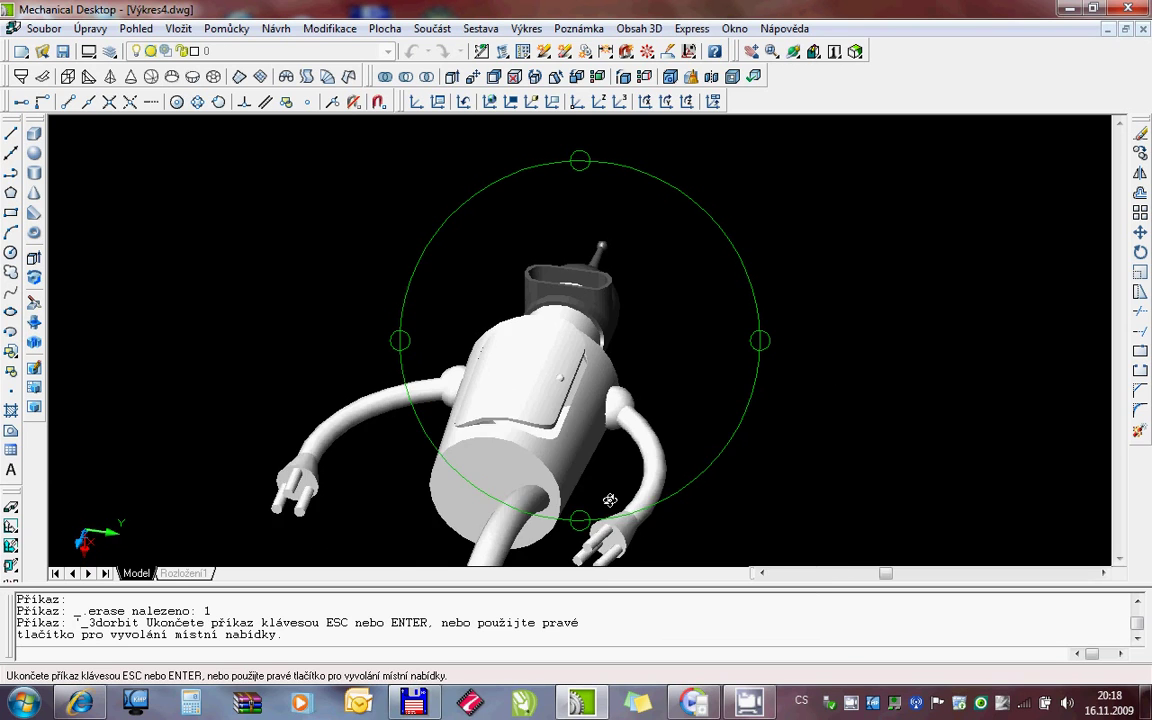
# Pan to the lower body and orbit to look along it from below
pyautogui.rightClick(579, 437)
pyautogui.click(637, 476)
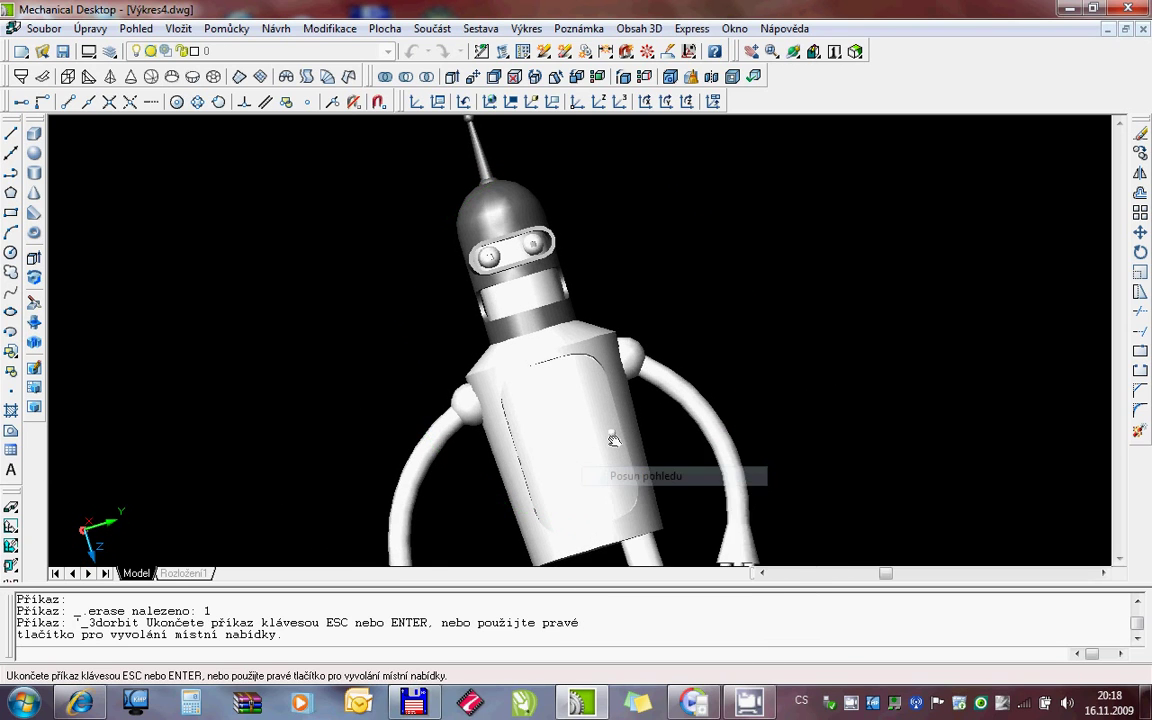
pyautogui.moveTo(620, 473)
pyautogui.mouseDown()
pyautogui.moveTo(567, 306)
pyautogui.moveTo(576, 342)
pyautogui.moveTo(606, 348)
pyautogui.mouseUp()
pyautogui.rightClick(606, 348)
pyautogui.click(647, 425)
pyautogui.moveTo(647, 425)
pyautogui.mouseDown()
pyautogui.moveTo(607, 420)
pyautogui.moveTo(650, 314)
pyautogui.moveTo(578, 303)
pyautogui.moveTo(561, 376)
pyautogui.moveTo(527, 367)
pyautogui.mouseUp()
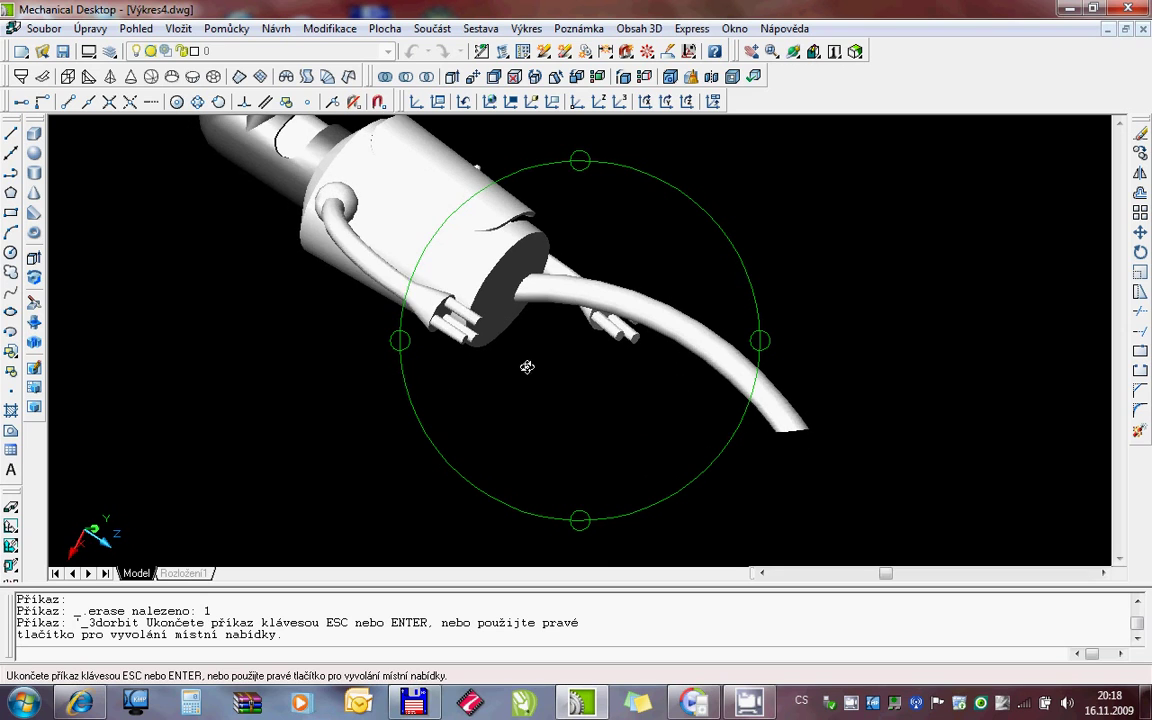
pyautogui.moveTo(563, 275)
pyautogui.mouseDown()
pyautogui.moveTo(486, 378)
pyautogui.moveTo(514, 345)
pyautogui.moveTo(571, 375)
pyautogui.moveTo(559, 395)
pyautogui.mouseUp()
pyautogui.press('Escape')
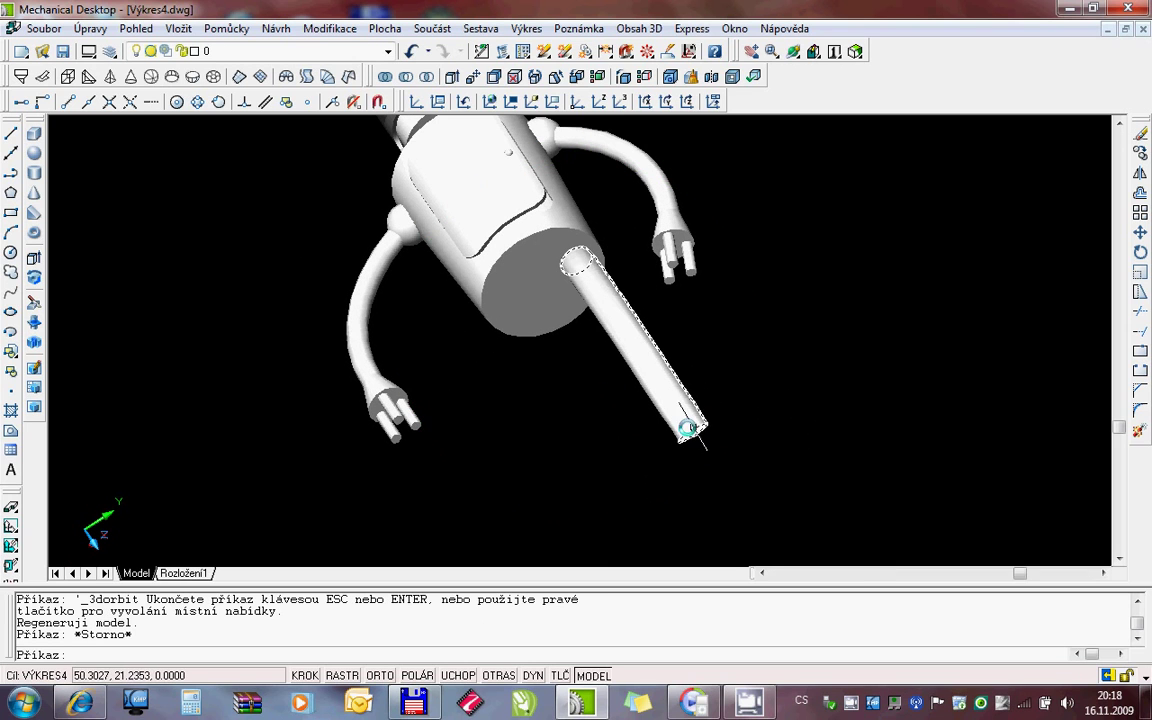
# With grid and object snapping on, place a radius-14 sphere on the tube's free end
pyautogui.click(35, 155)
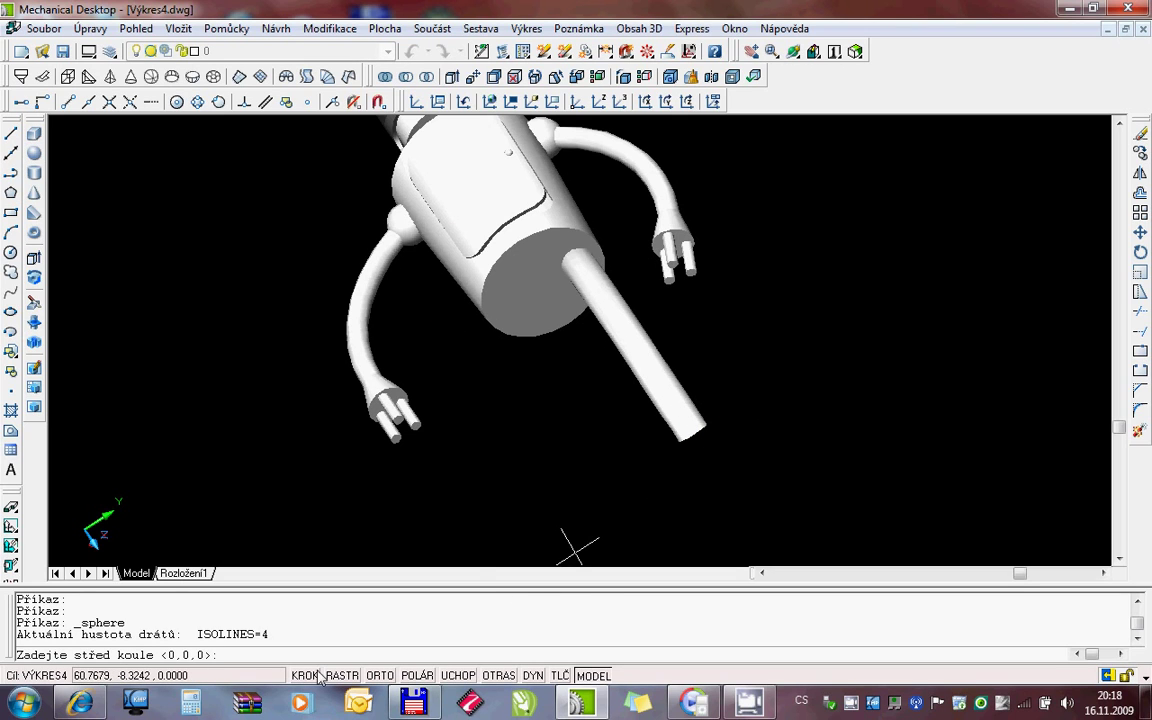
pyautogui.press('F9')
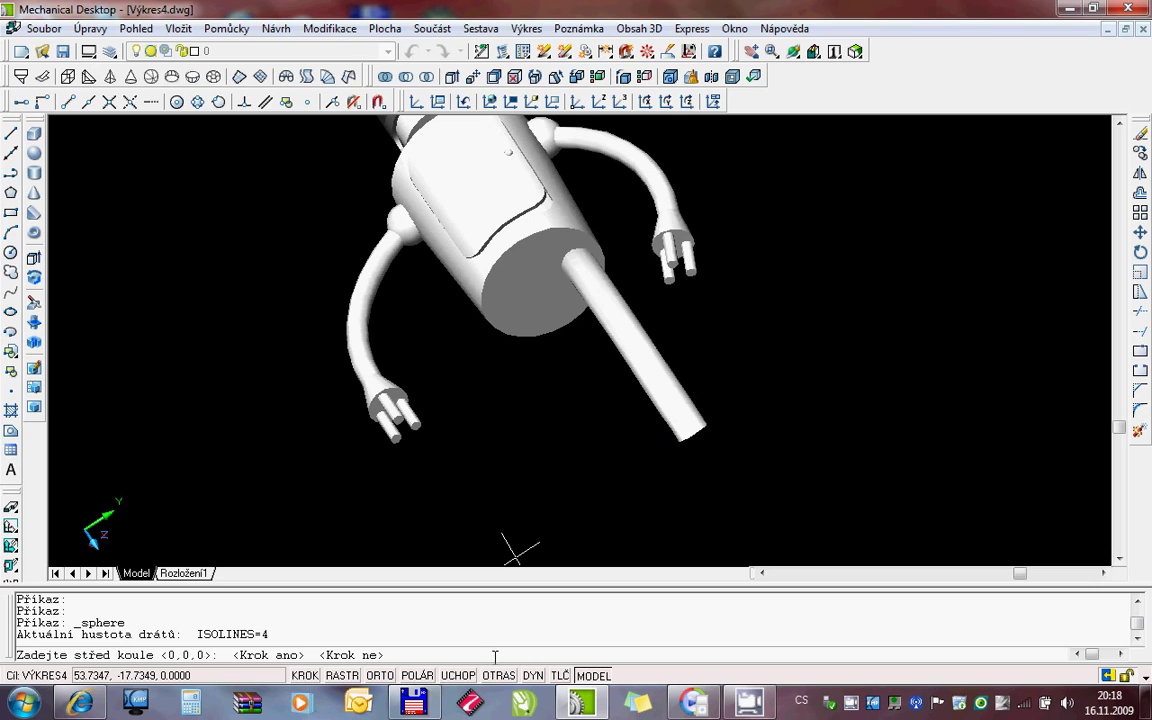
pyautogui.click(455, 676)
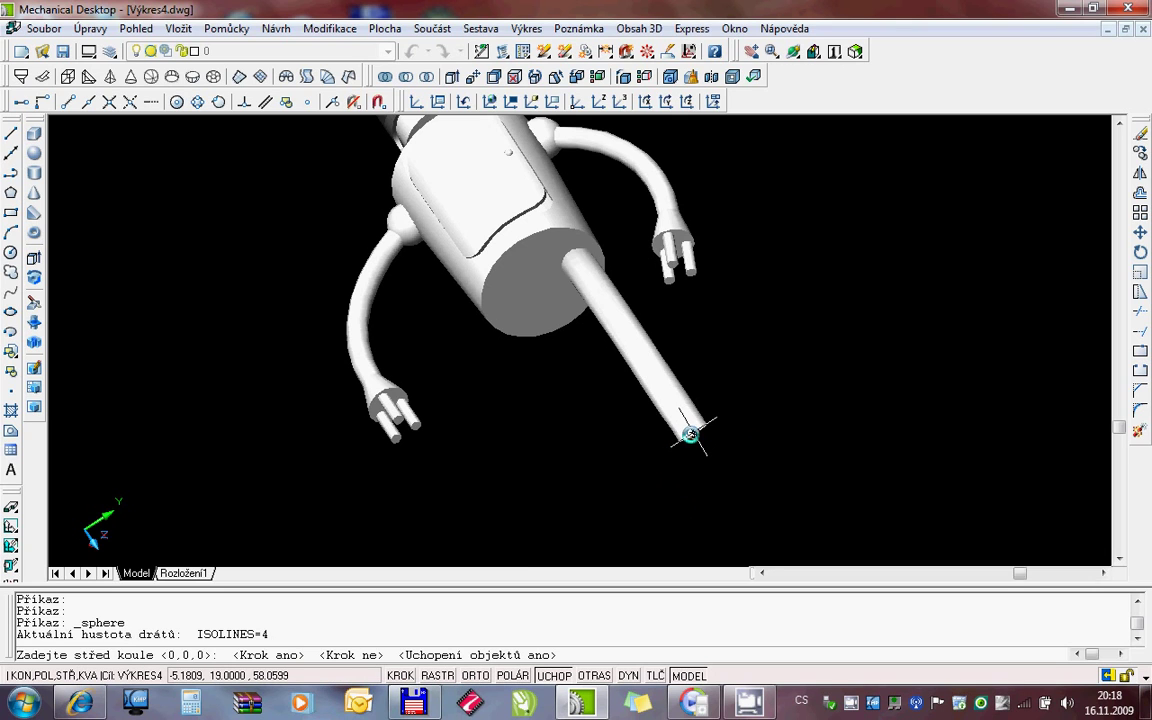
pyautogui.click(691, 434)
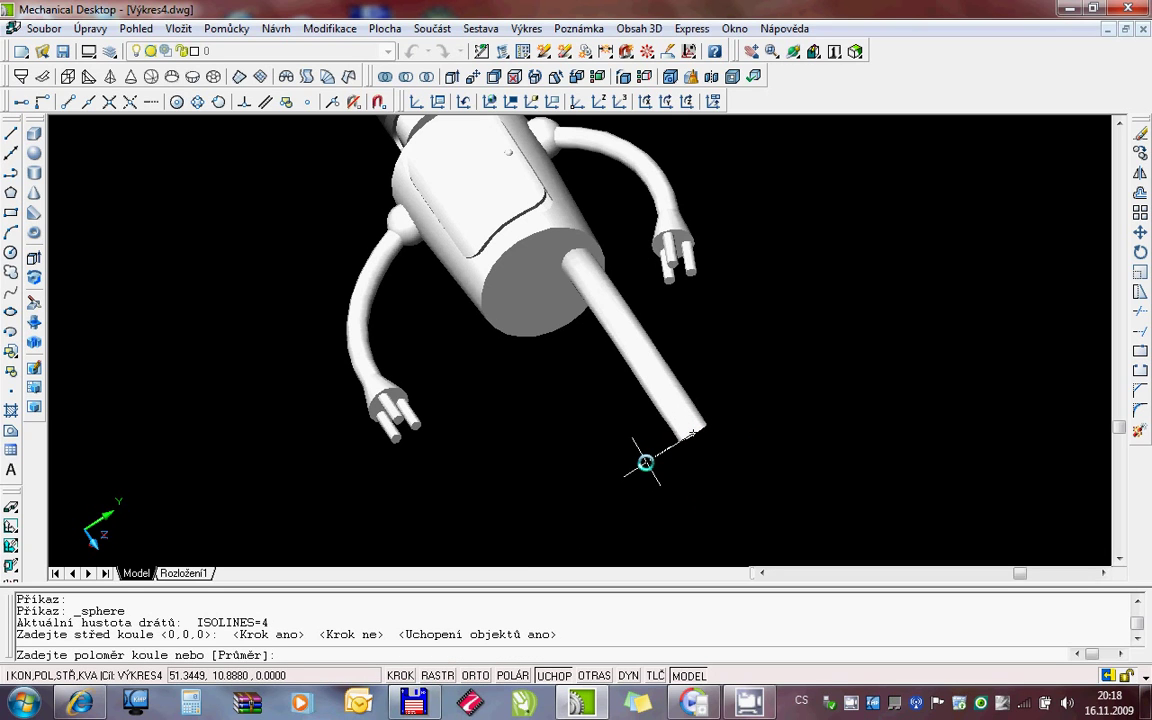
pyautogui.write('14')
pyautogui.press('Return')
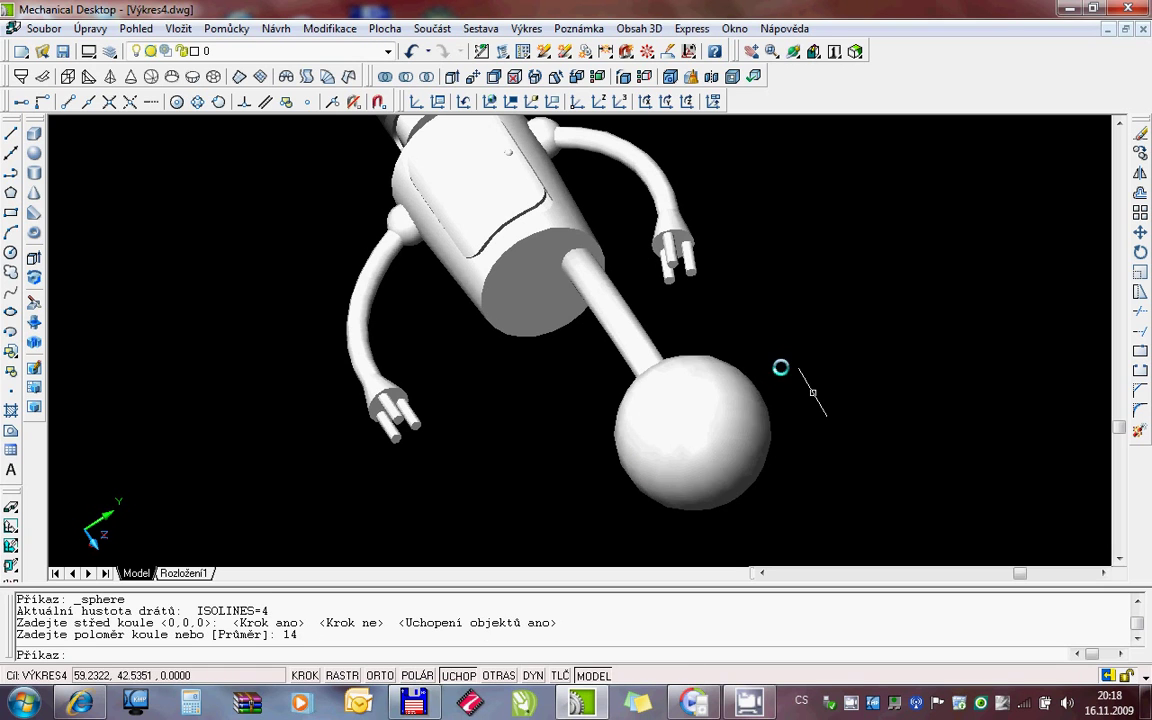
# Orbit the model to inspect the new sphere
pyautogui.rightClick(777, 285)
pyautogui.click(822, 376)
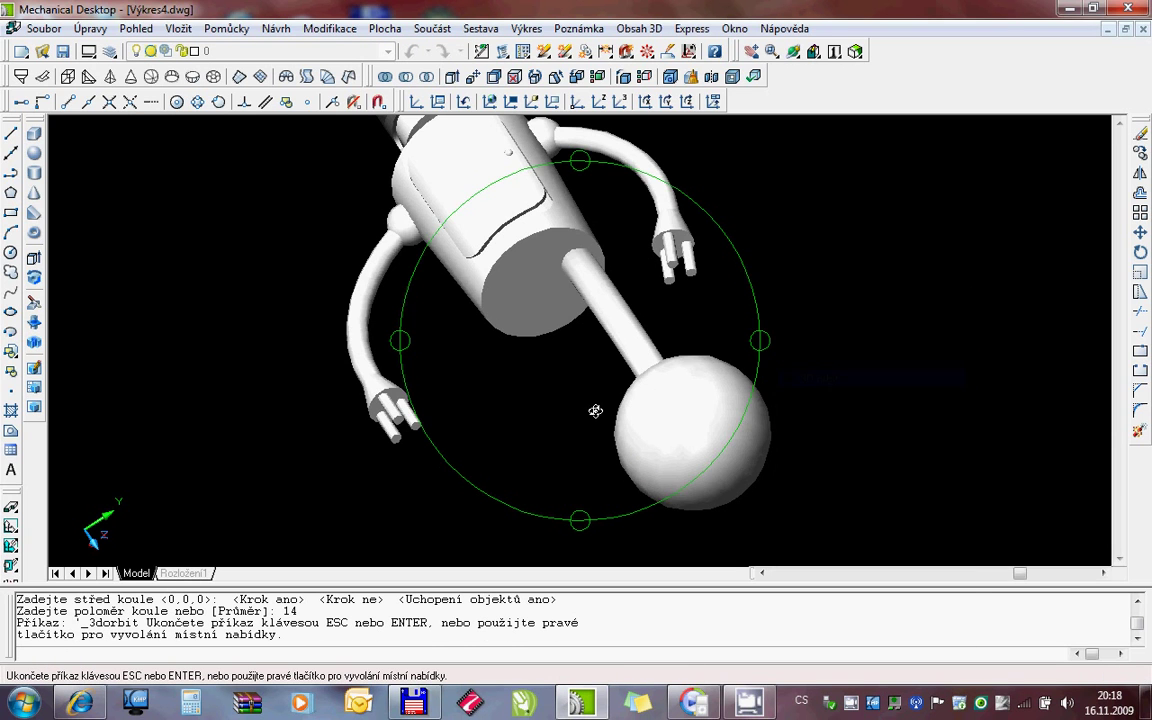
pyautogui.moveTo(595, 411)
pyautogui.mouseDown()
pyautogui.moveTo(550, 357)
pyautogui.moveTo(620, 324)
pyautogui.moveTo(550, 429)
pyautogui.moveTo(616, 433)
pyautogui.moveTo(694, 406)
pyautogui.moveTo(640, 330)
pyautogui.moveTo(597, 306)
pyautogui.moveTo(548, 346)
pyautogui.moveTo(507, 442)
pyautogui.moveTo(617, 417)
pyautogui.moveTo(566, 468)
pyautogui.moveTo(648, 380)
pyautogui.mouseUp()
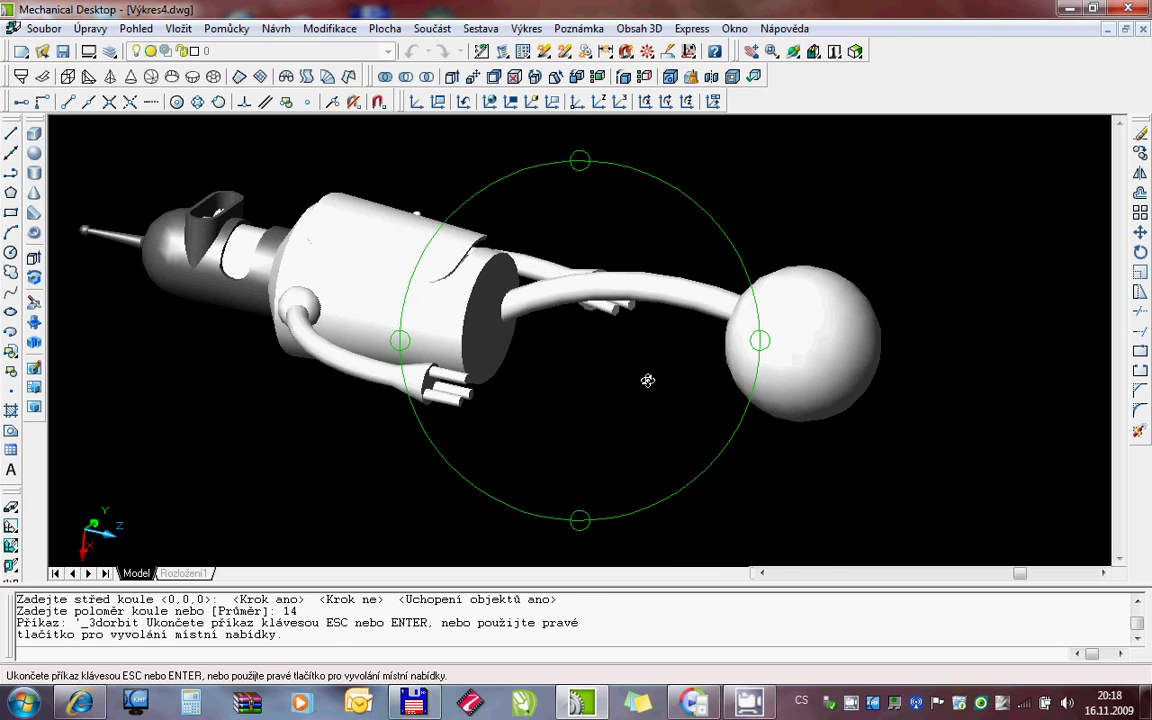
pyautogui.press('Escape')
# Undo the radius-14 sphere and orbit the model to expose the rod end
pyautogui.hotkey('ctrl', 'z')
pyautogui.hotkey('ctrl', 'z')
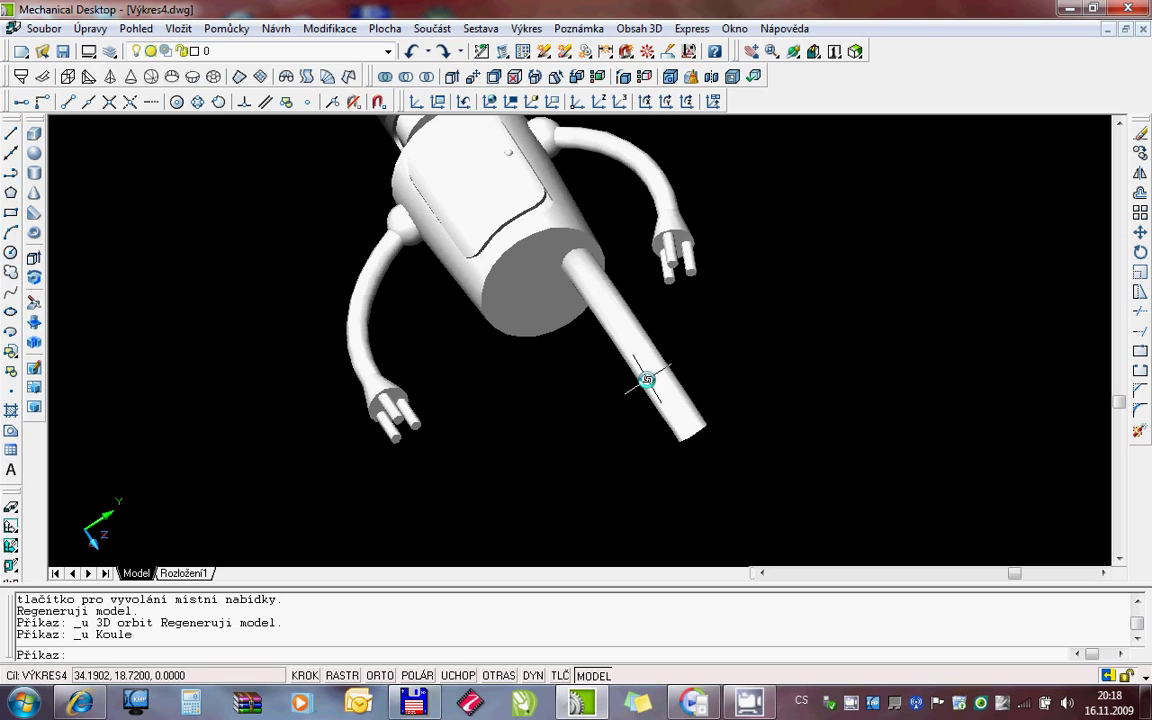
pyautogui.click(34, 152)
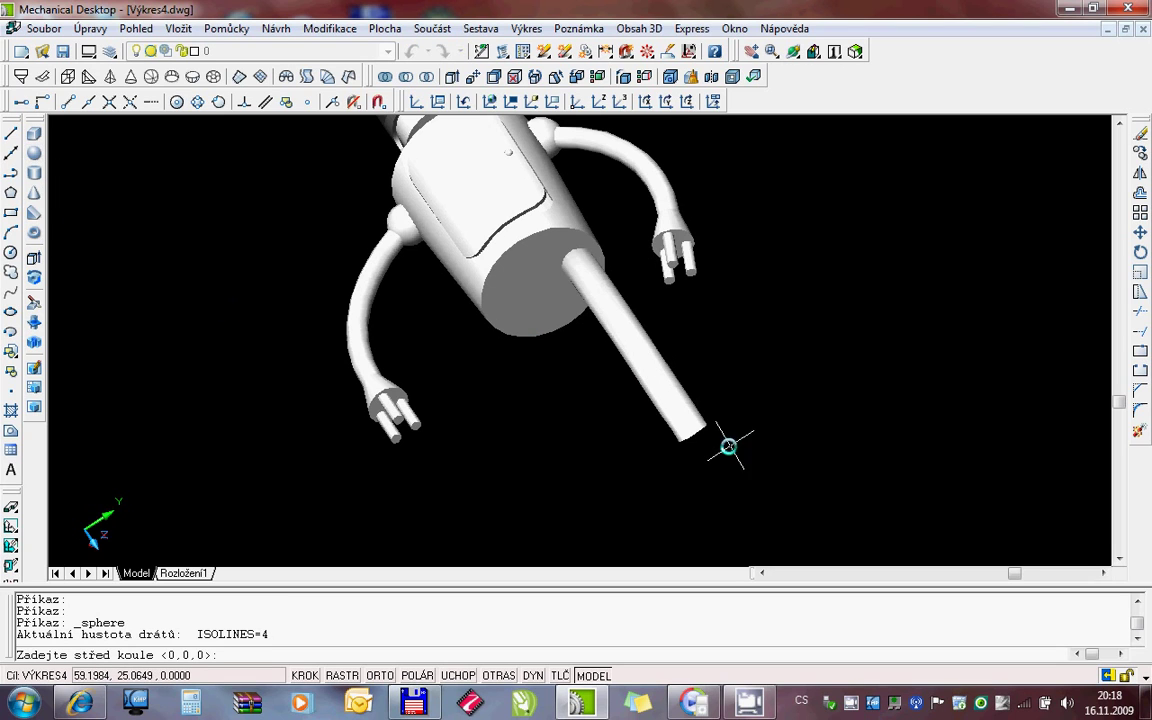
pyautogui.press('F3')
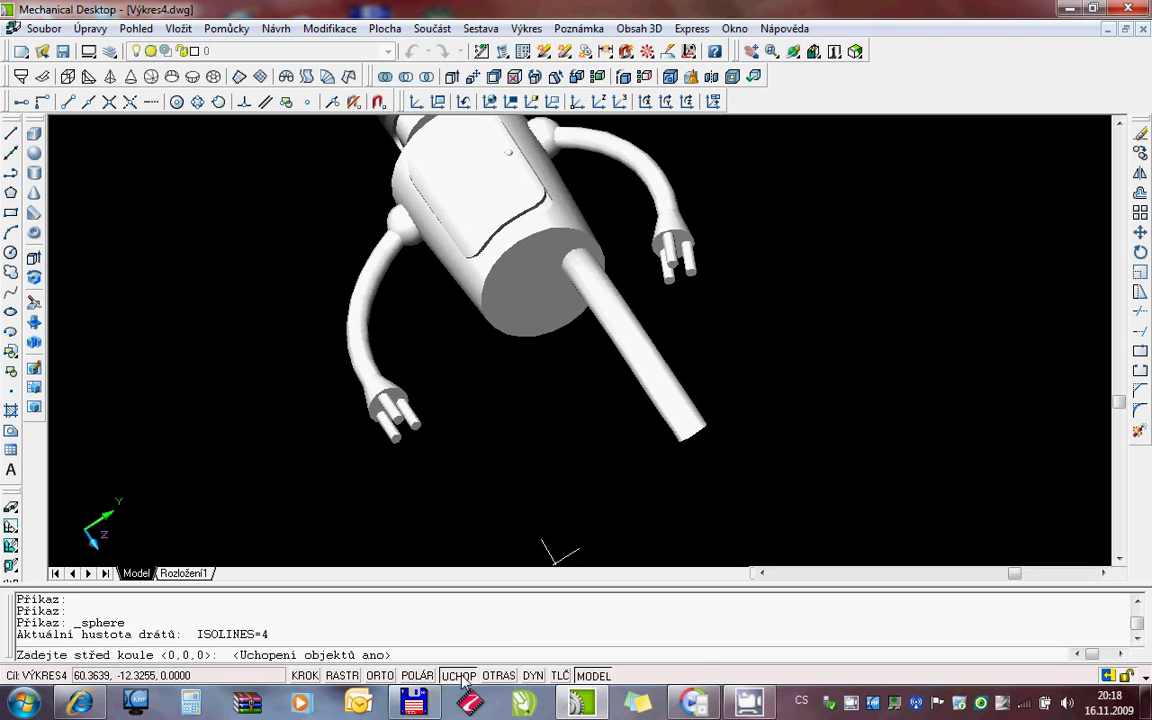
pyautogui.click(687, 434)
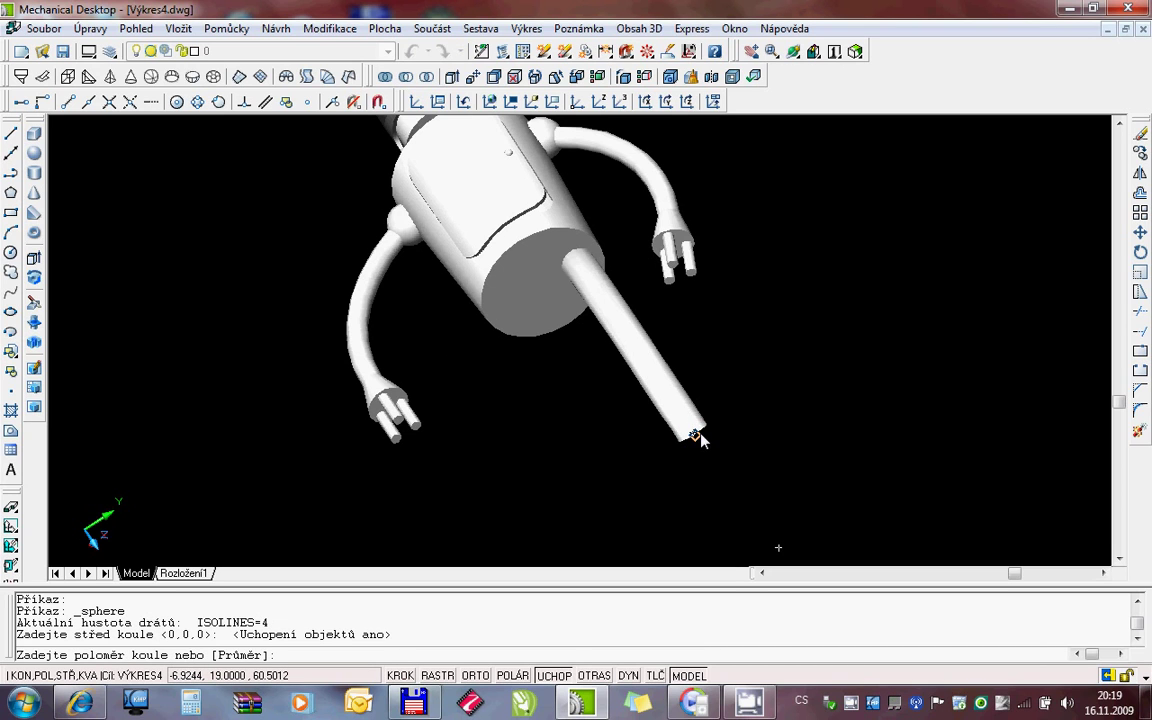
pyautogui.press('Escape')
pyautogui.rightClick(700, 434)
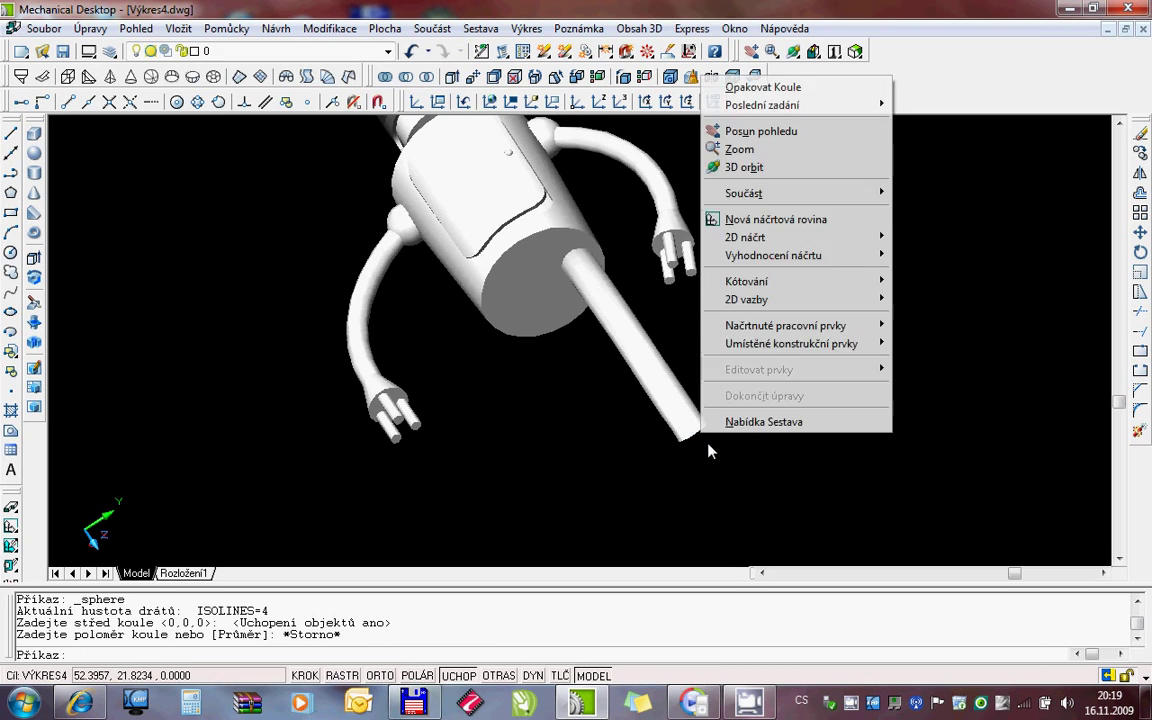
pyautogui.click(752, 167)
pyautogui.moveTo(690, 437)
pyautogui.mouseDown()
pyautogui.moveTo(682, 352)
pyautogui.moveTo(689, 360)
pyautogui.mouseUp()
pyautogui.press('Escape')
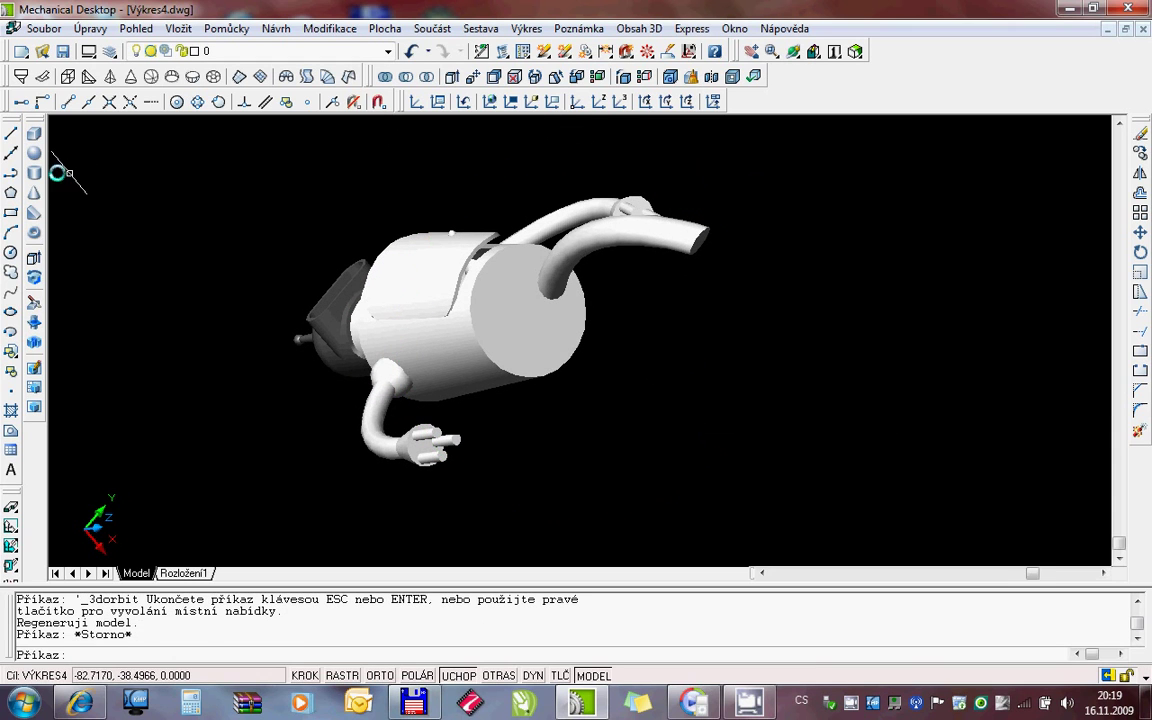
# Cap the rod end with a radius-12 sphere and orbit to see it side-on
pyautogui.click(34, 153)
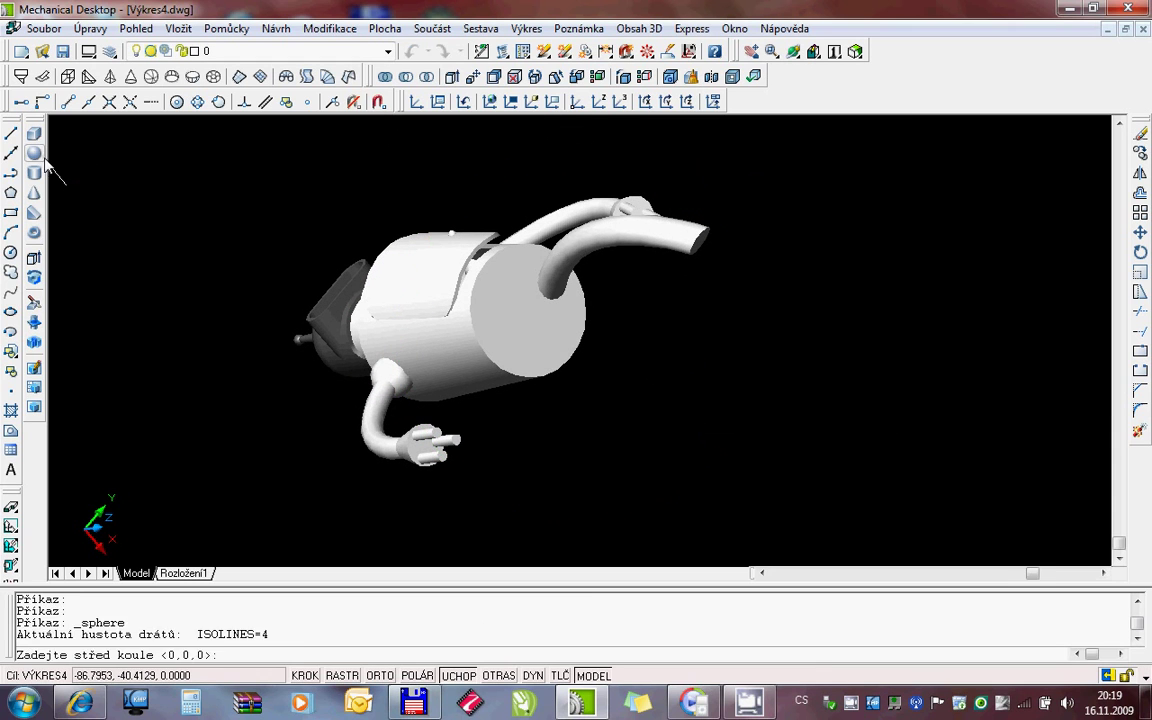
pyautogui.click(703, 229)
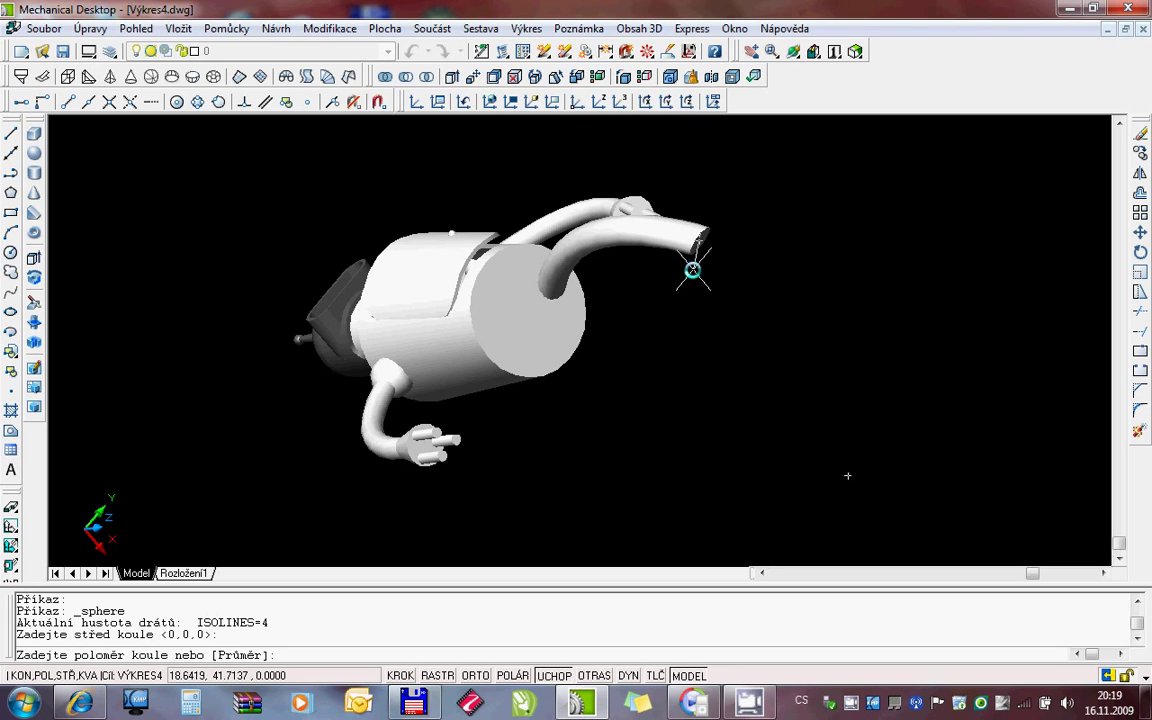
pyautogui.write('12')
pyautogui.press('Return')
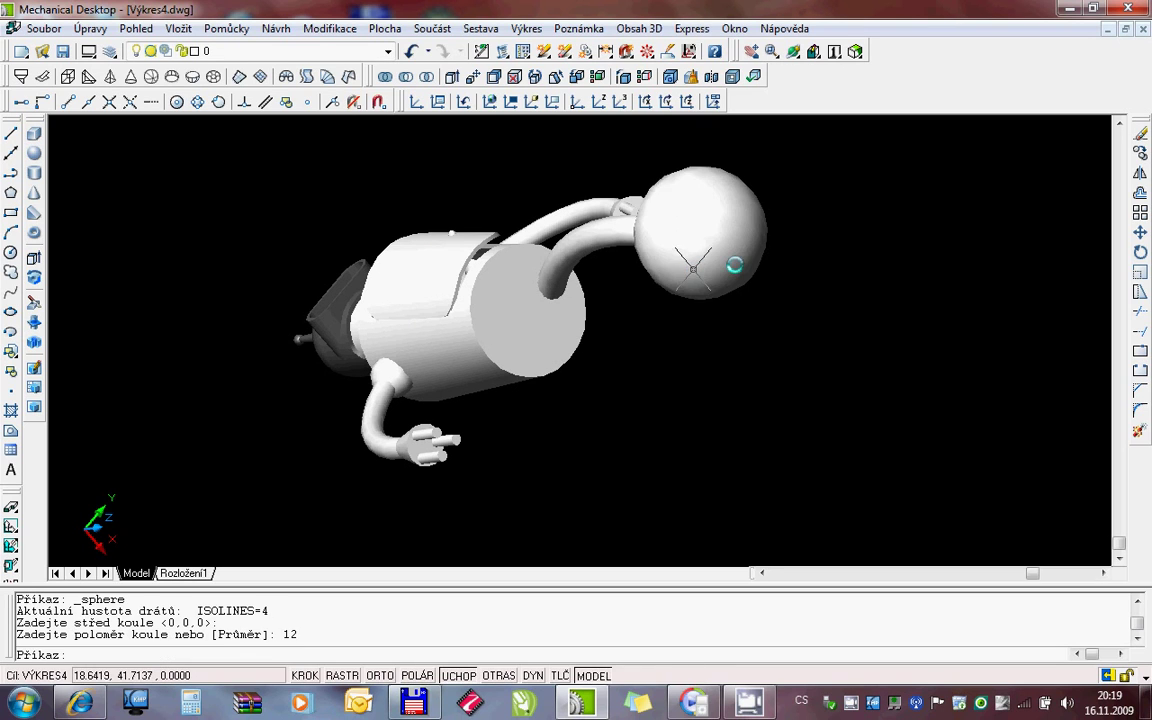
pyautogui.rightClick(706, 172)
pyautogui.click(753, 258)
pyautogui.moveTo(753, 258)
pyautogui.mouseDown()
pyautogui.moveTo(779, 283)
pyautogui.moveTo(638, 357)
pyautogui.moveTo(643, 404)
pyautogui.moveTo(689, 404)
pyautogui.moveTo(674, 419)
pyautogui.moveTo(680, 445)
pyautogui.moveTo(622, 364)
pyautogui.mouseUp()
pyautogui.moveTo(556, 347)
pyautogui.mouseDown()
pyautogui.moveTo(625, 352)
pyautogui.moveTo(625, 376)
pyautogui.moveTo(565, 367)
pyautogui.mouseUp()
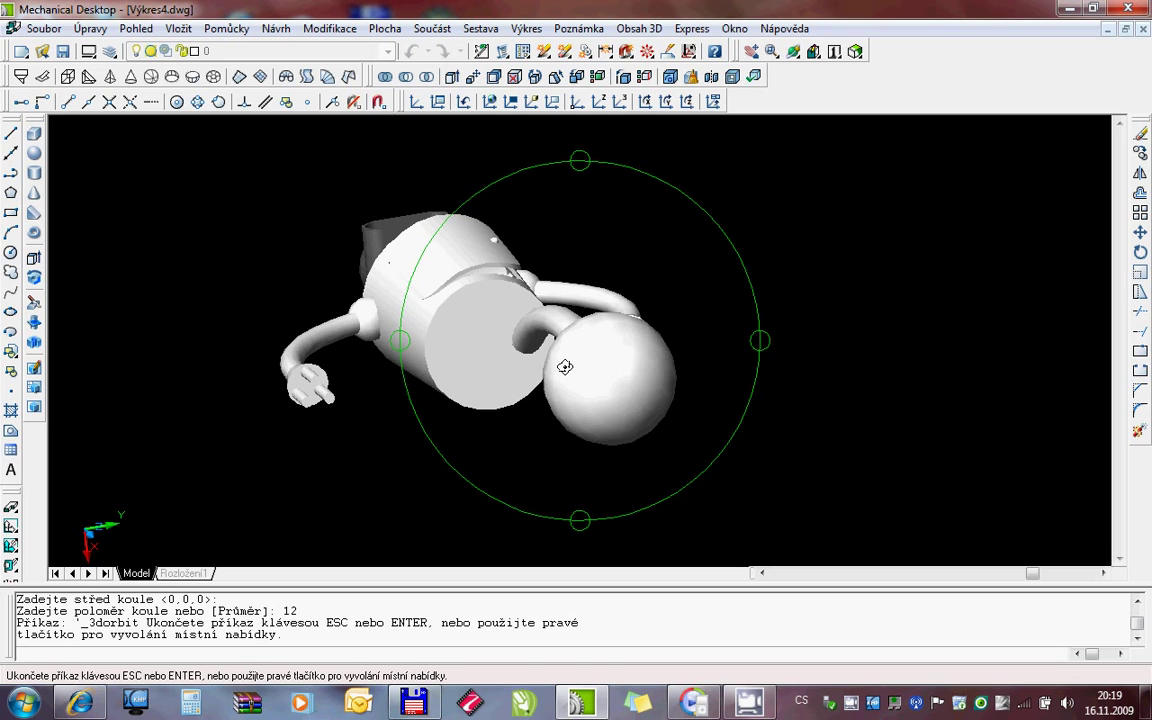
pyautogui.press('Escape')
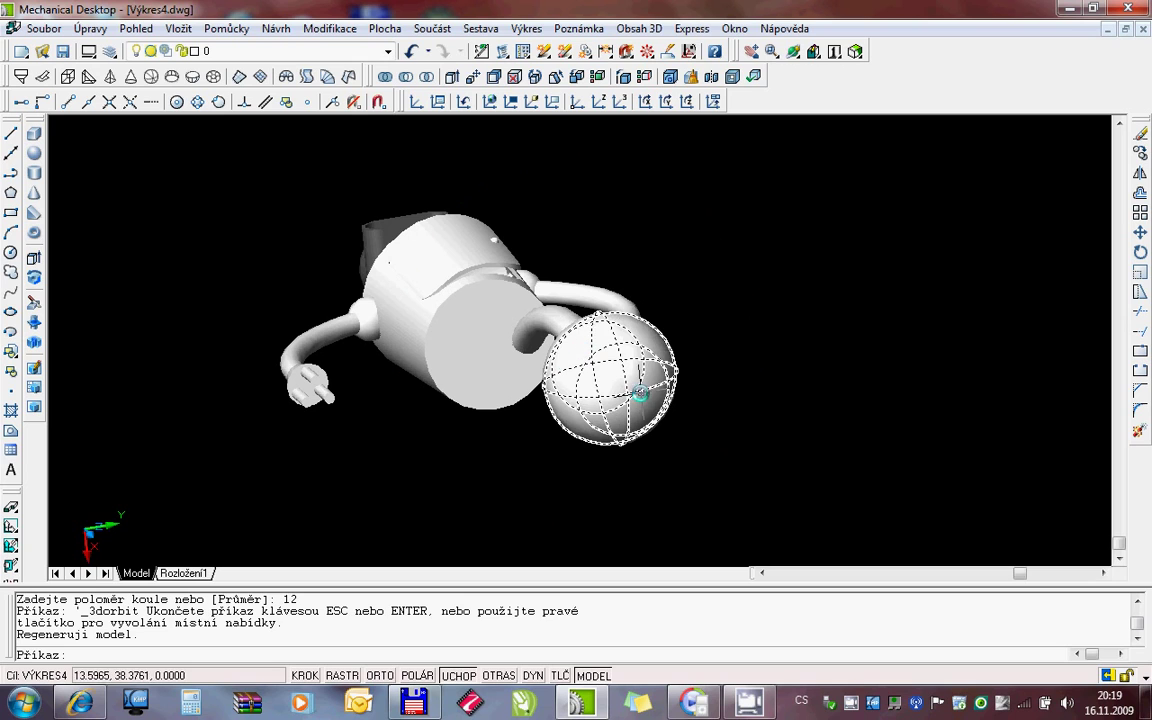
# Union the ball and the leg rod into a single solid
pyautogui.click(379, 101)
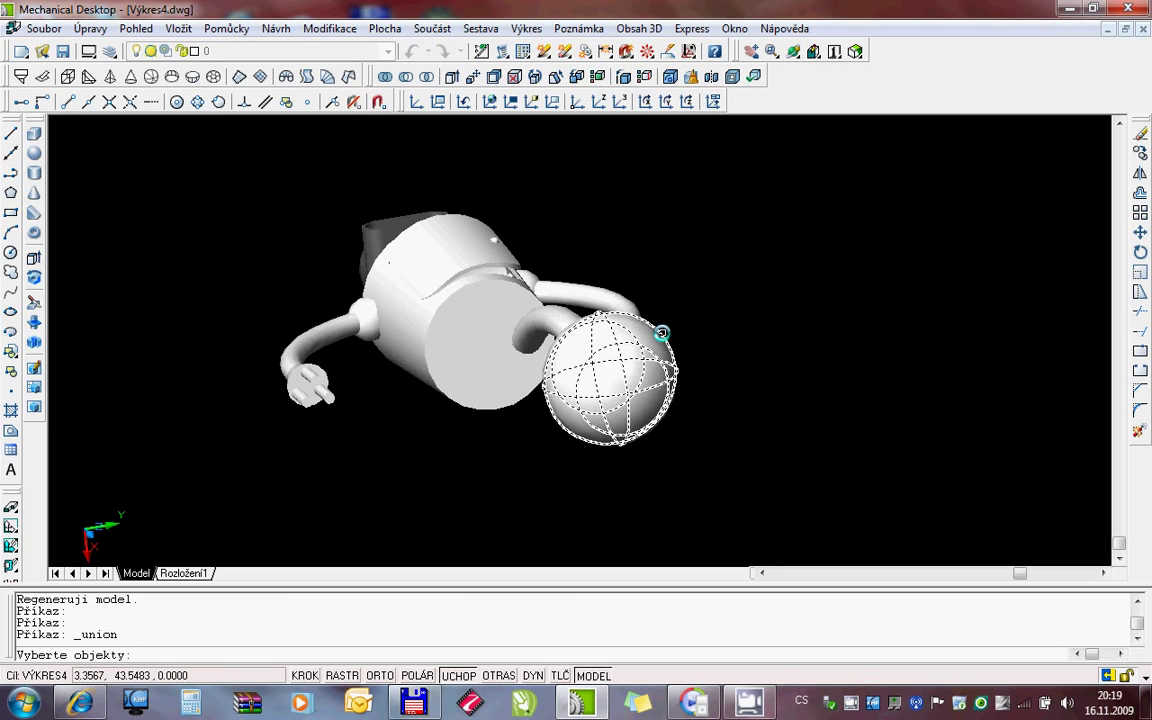
pyautogui.click(561, 323)
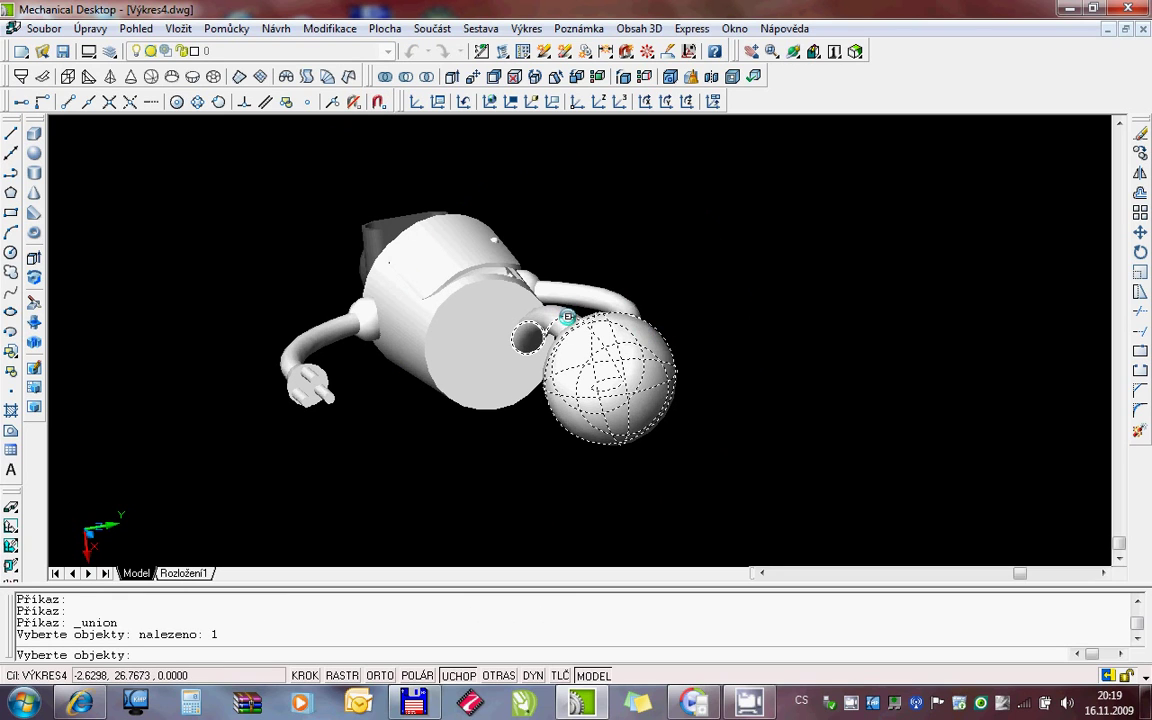
pyautogui.click(567, 317)
pyautogui.press('Return')
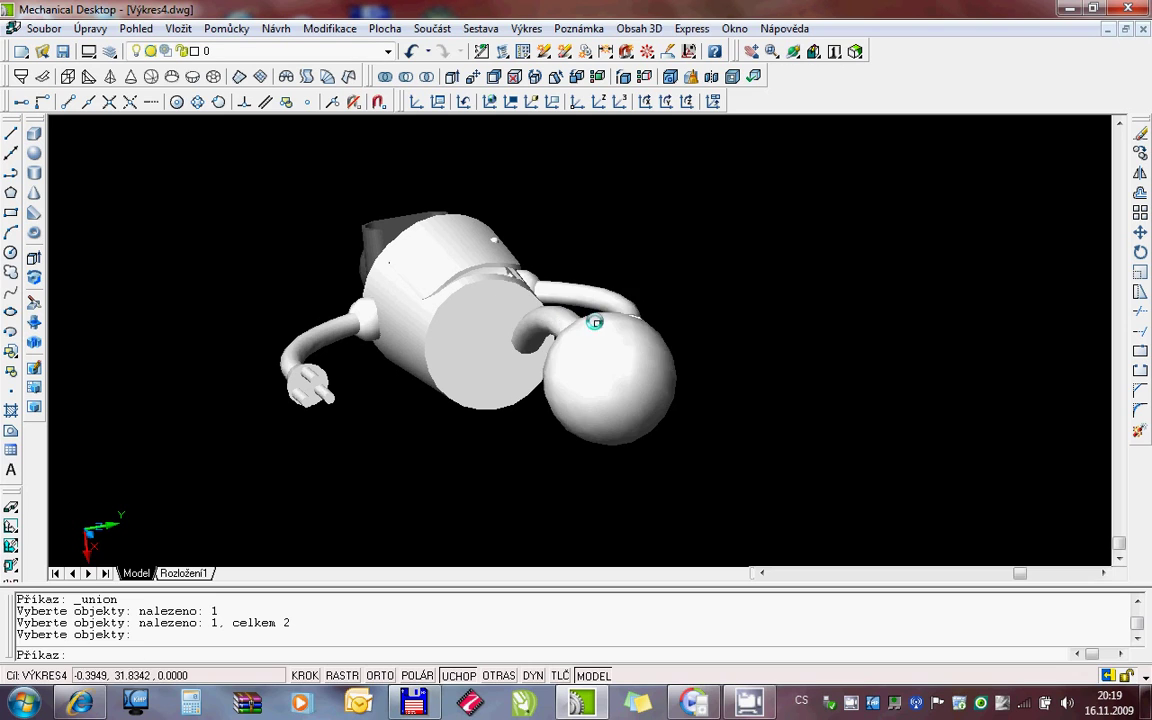
# Show the whole robot from a preset front view
pyautogui.click(815, 58)
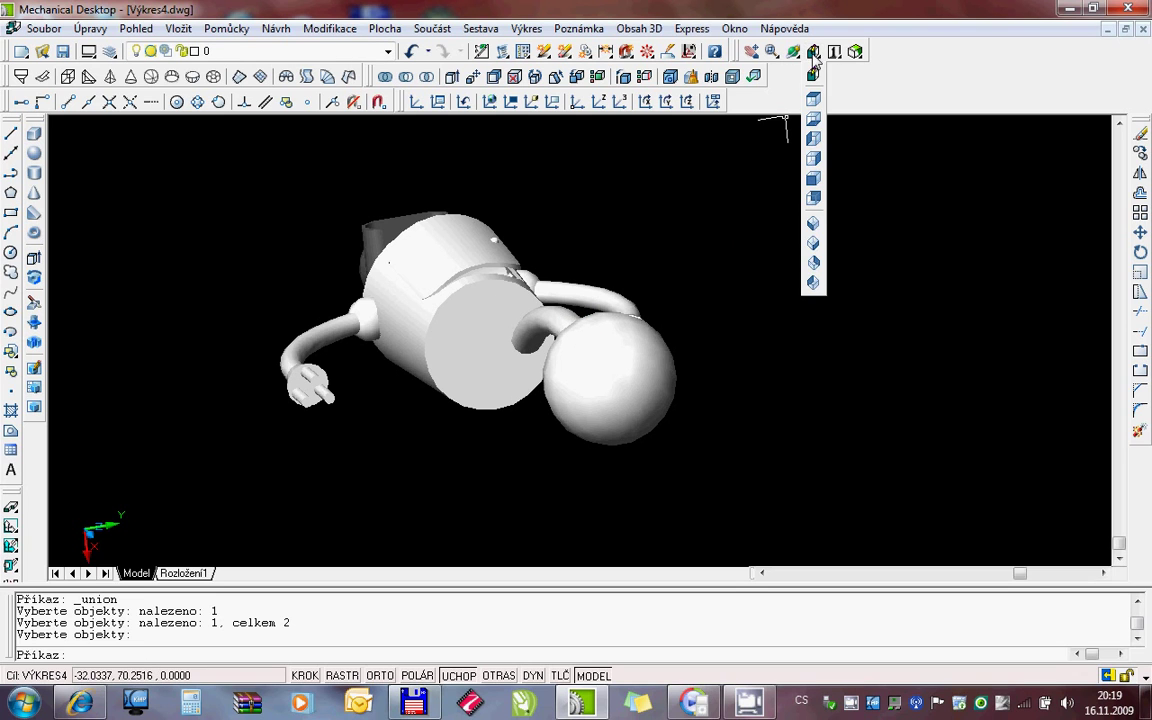
pyautogui.click(812, 78)
pyautogui.click(814, 58)
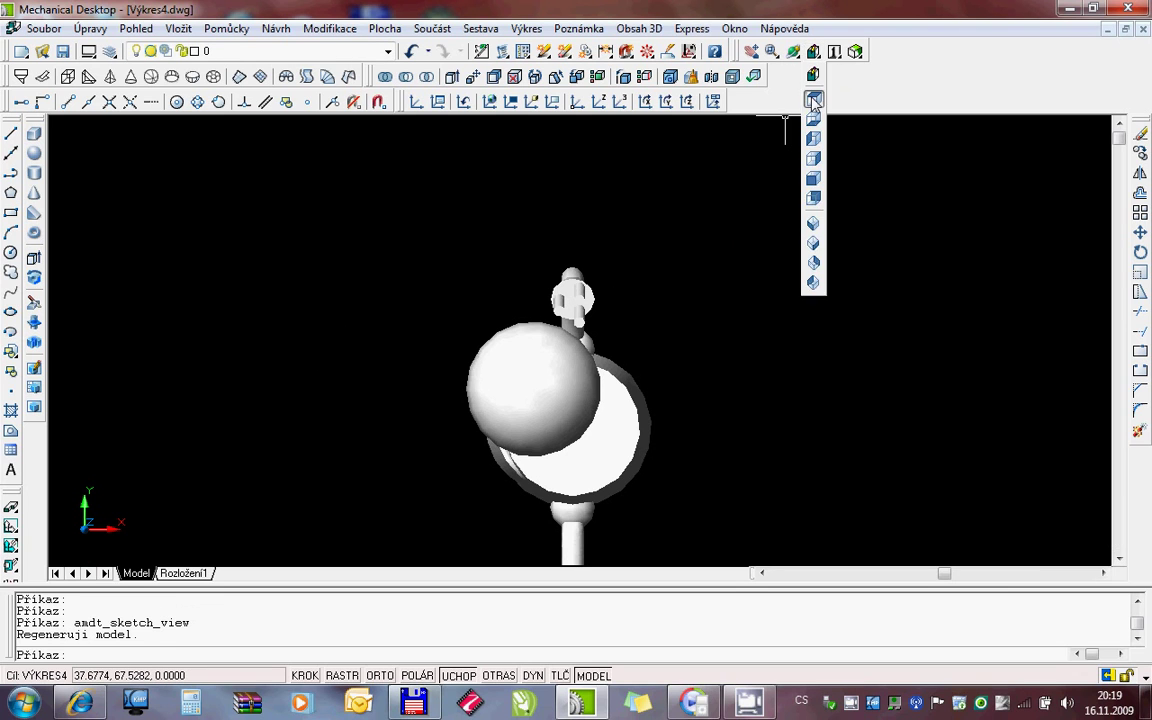
pyautogui.click(812, 103)
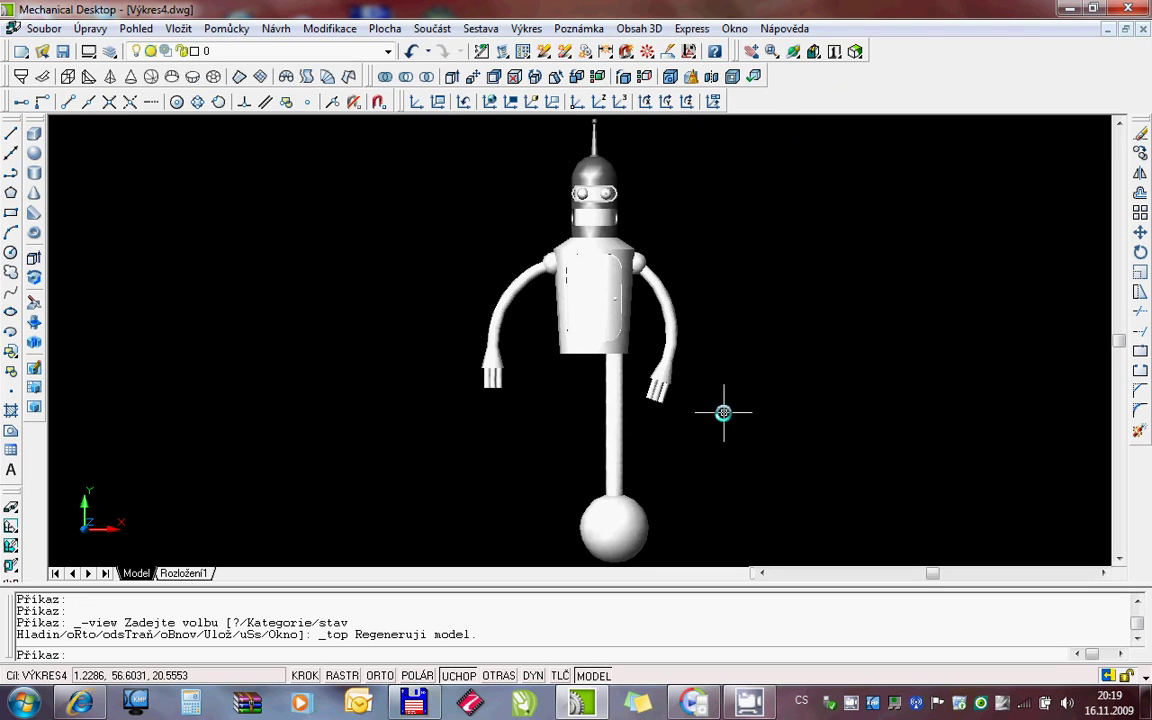
pyautogui.click(614, 520)
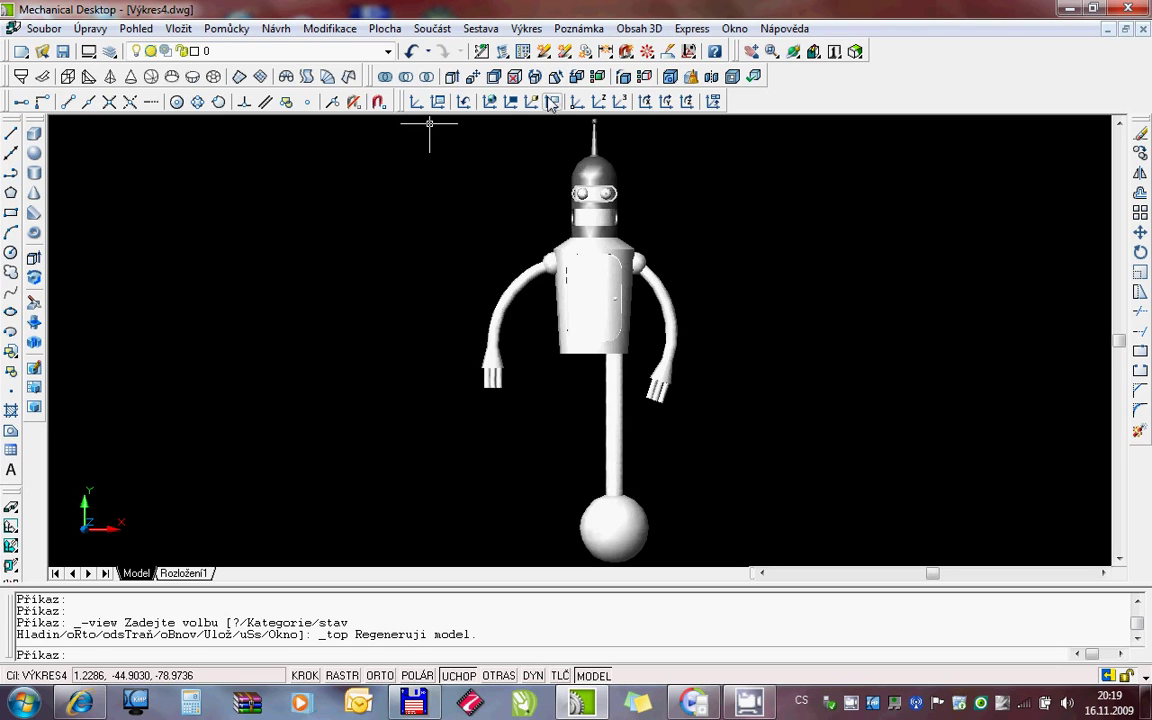
pyautogui.write('uss')
pyautogui.press('Return')
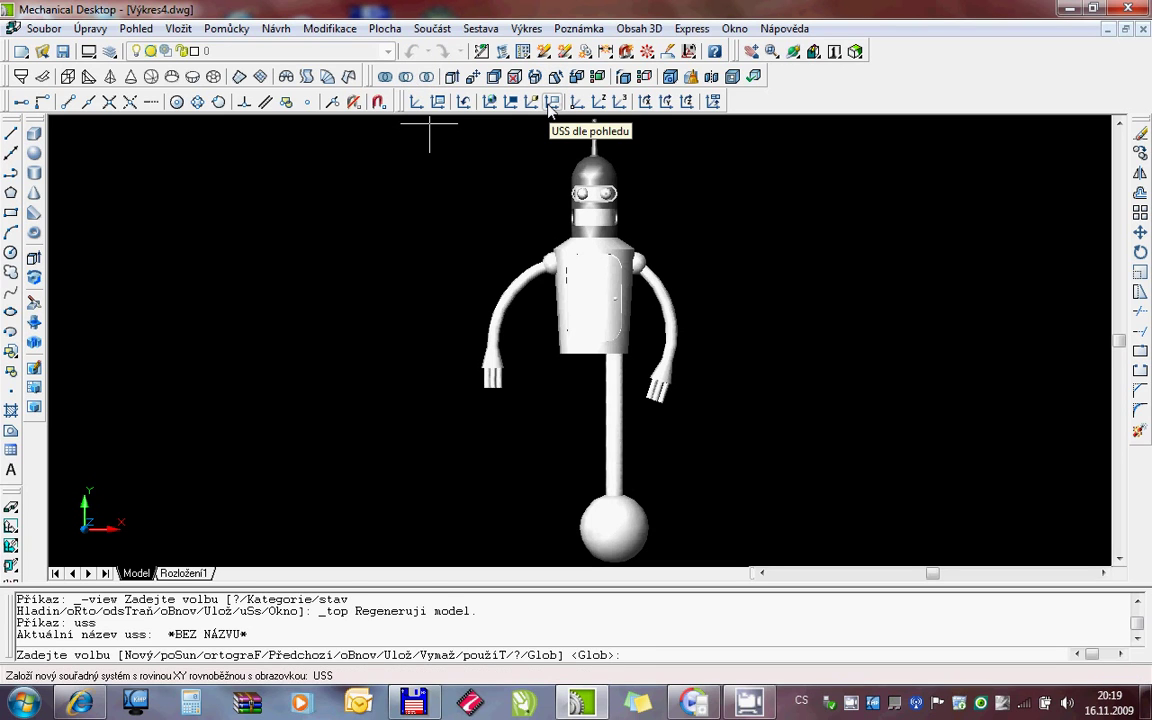
pyautogui.write('g')
# Reset the UCS to World and draw a 30-high box around the foot ball
pyautogui.press('Return')
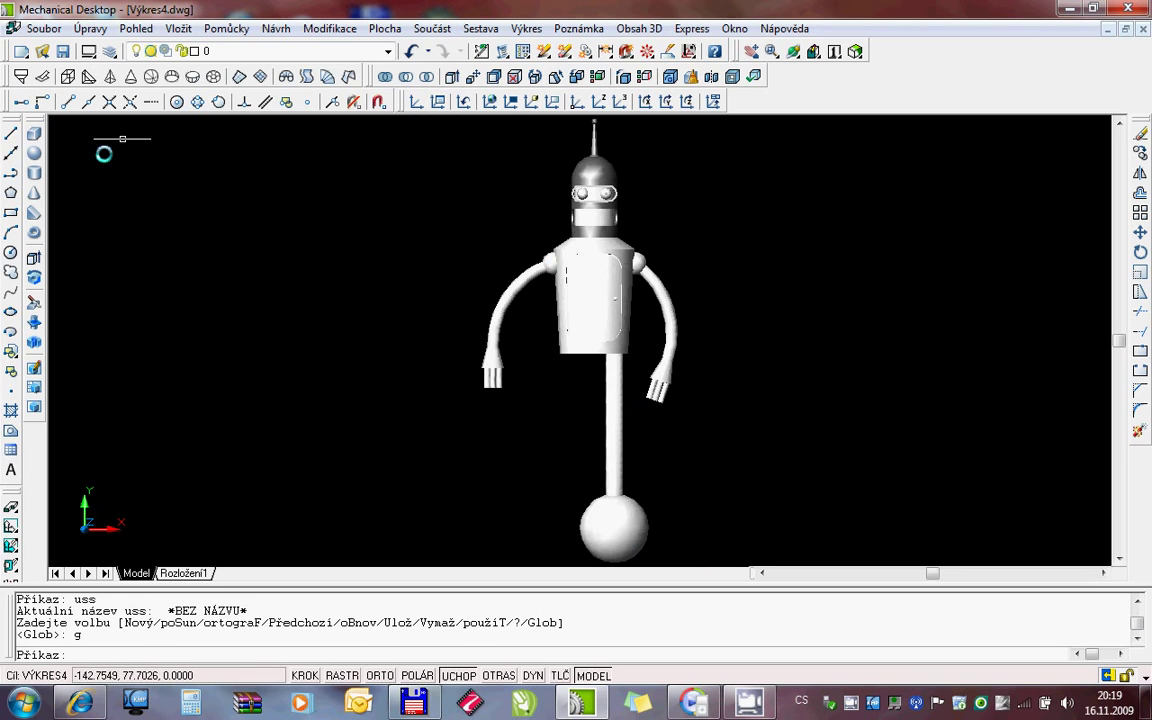
pyautogui.click(35, 134)
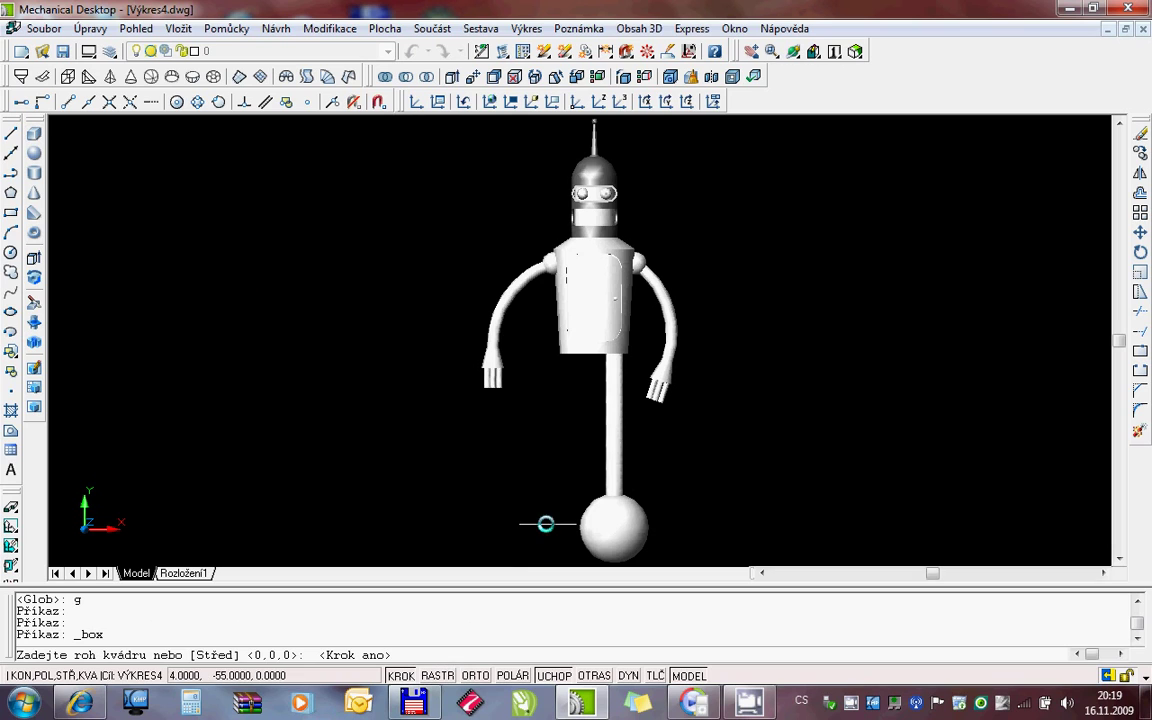
pyautogui.click(542, 524)
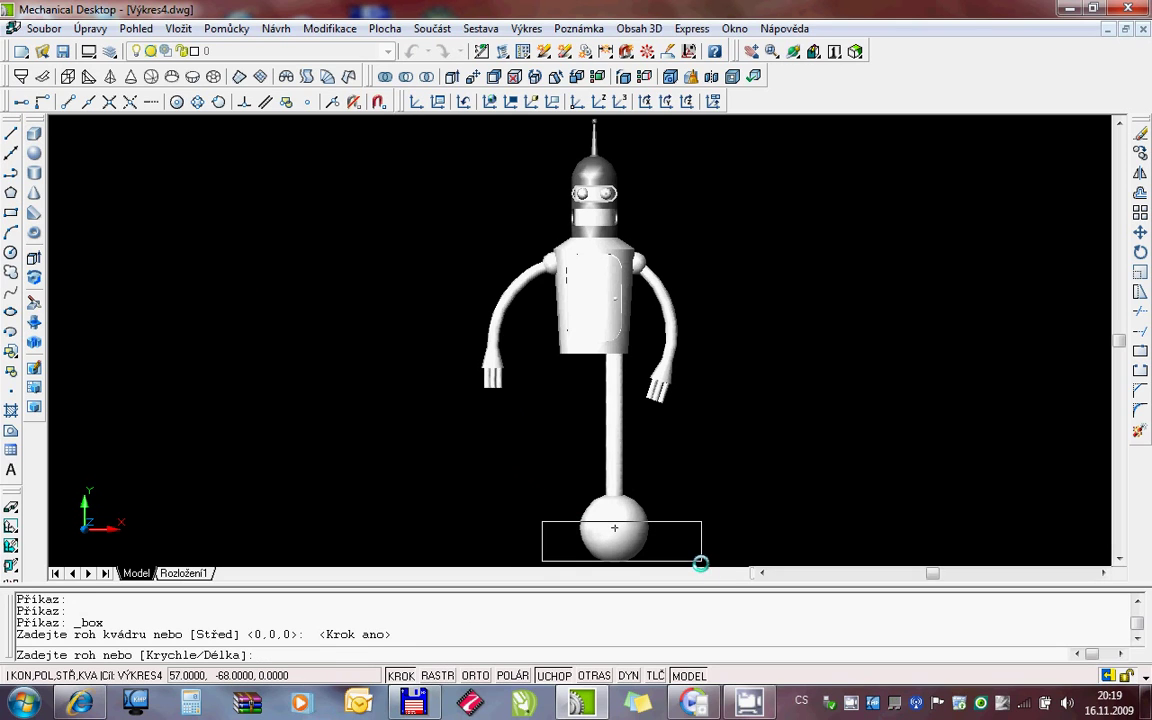
pyautogui.click(707, 565)
pyautogui.write('30')
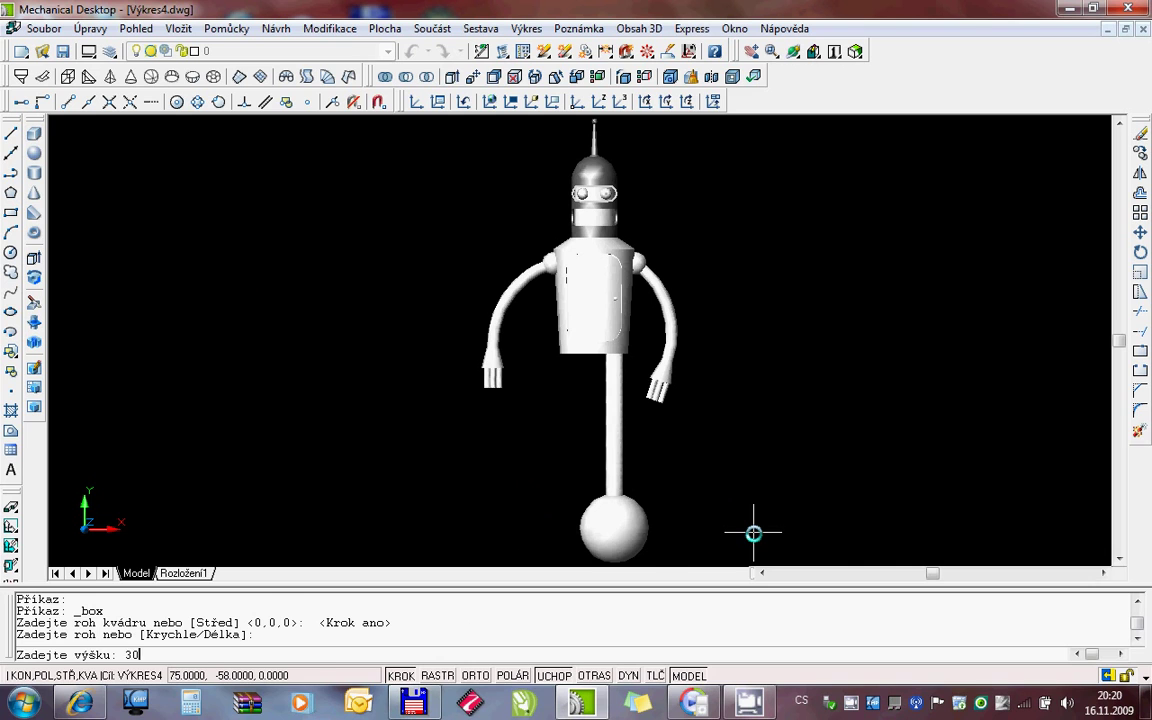
pyautogui.press('Return')
# Orbit and pan to inspect the new base block from above
pyautogui.rightClick(644, 406)
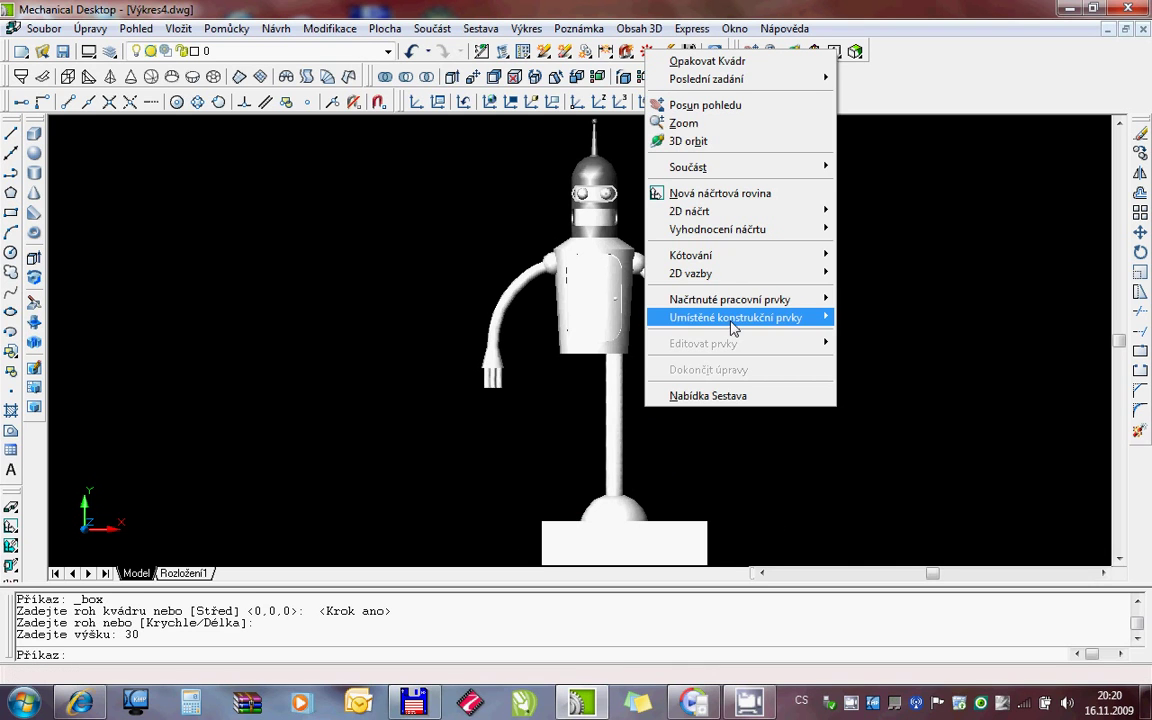
pyautogui.click(690, 141)
pyautogui.moveTo(690, 200)
pyautogui.mouseDown()
pyautogui.moveTo(676, 375)
pyautogui.moveTo(722, 406)
pyautogui.moveTo(649, 340)
pyautogui.moveTo(684, 337)
pyautogui.moveTo(574, 333)
pyautogui.moveTo(630, 450)
pyautogui.moveTo(606, 396)
pyautogui.mouseUp()
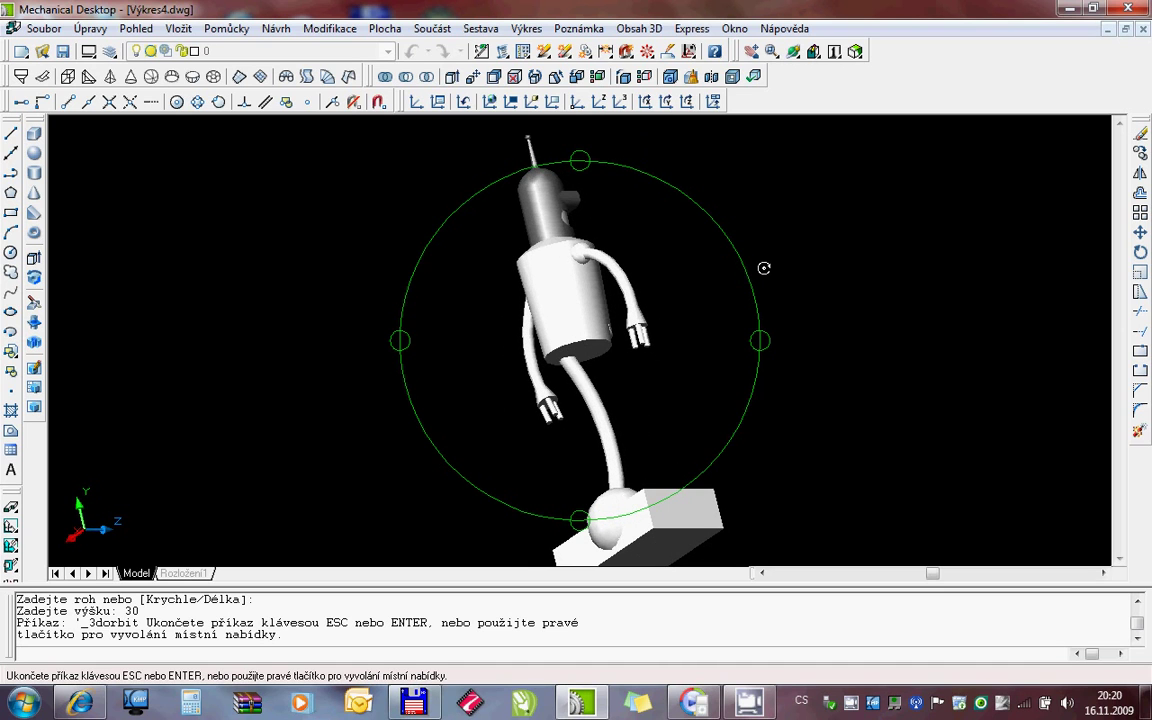
pyautogui.rightClick(640, 310)
pyautogui.click(690, 344)
pyautogui.moveTo(545, 465); pyautogui.dragTo(527, 314)
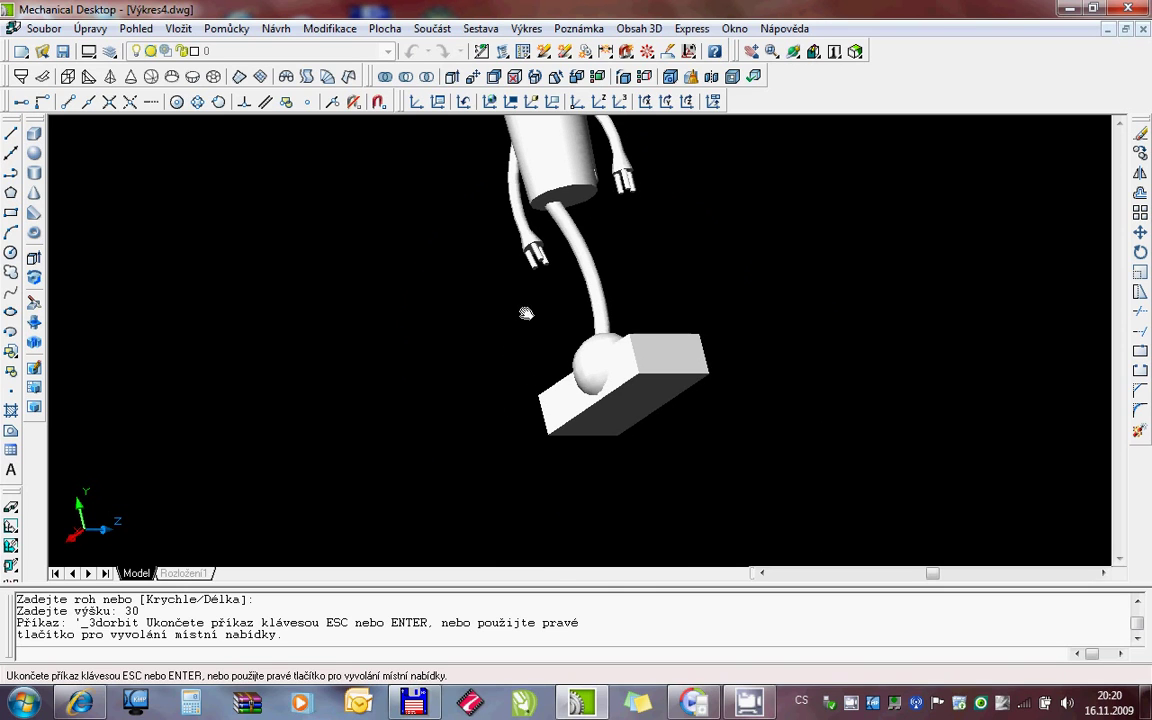
pyautogui.rightClick(532, 329)
pyautogui.click(585, 407)
pyautogui.moveTo(585, 407); pyautogui.dragTo(588, 380)
pyautogui.press('Escape')
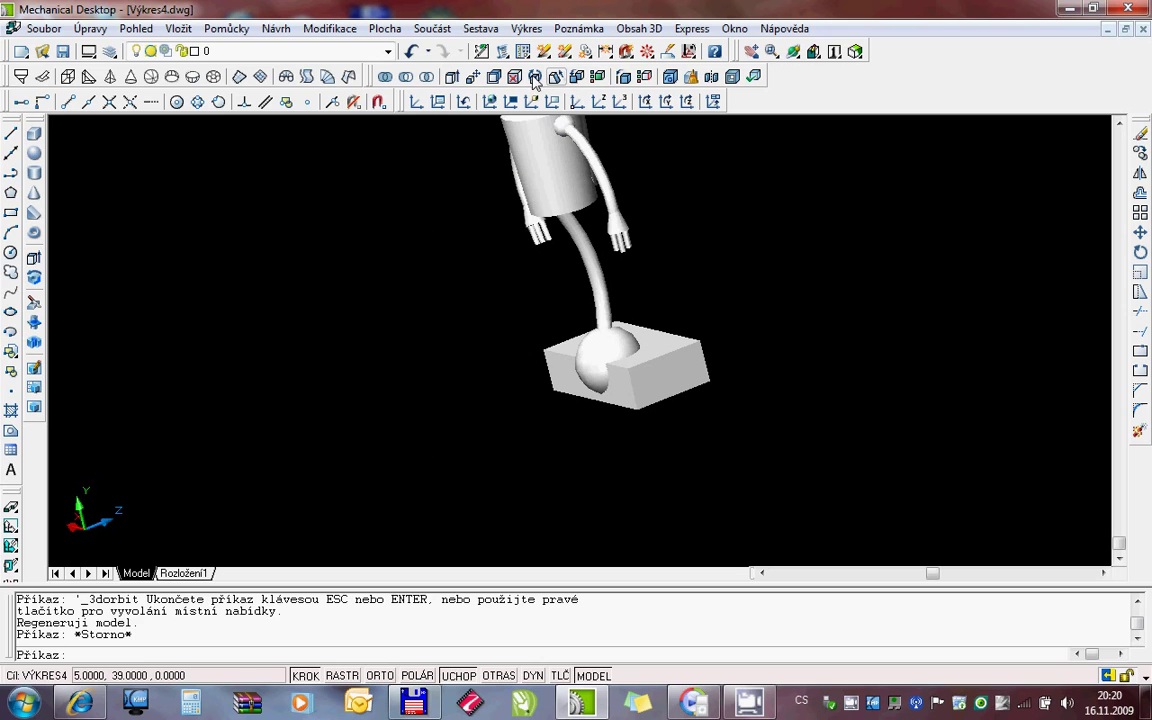
# Extrude a face of the base block by 20 with zero taper
pyautogui.click(452, 77)
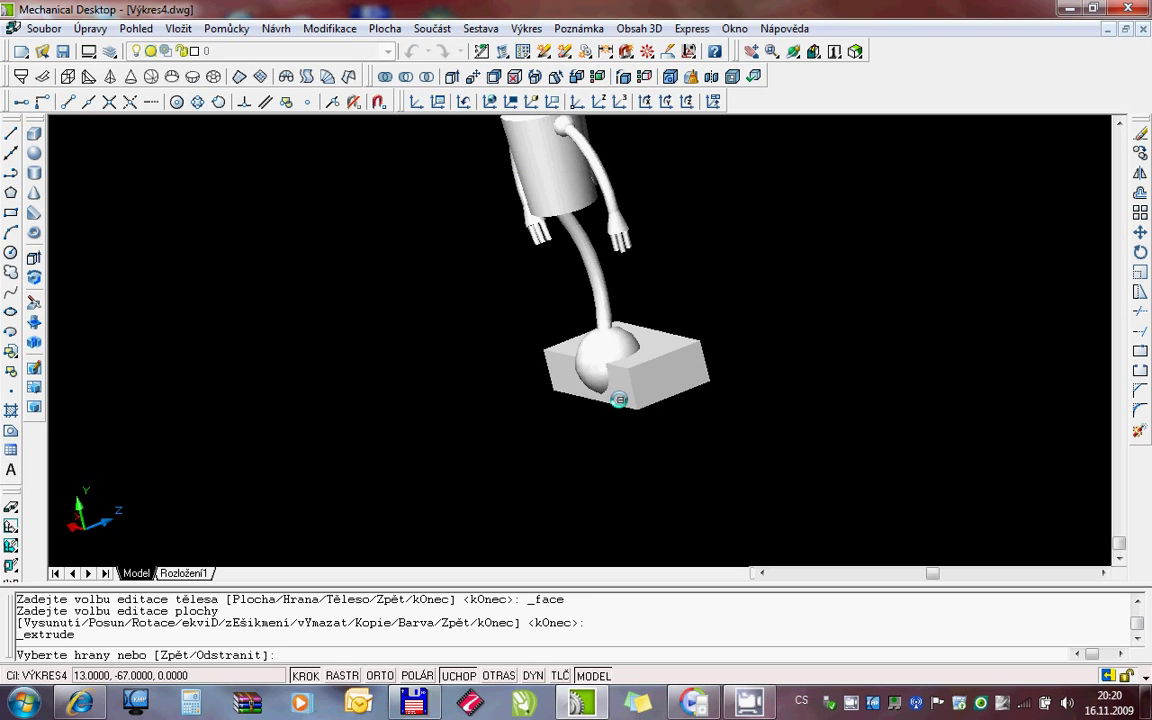
pyautogui.click(619, 399)
pyautogui.press('Return')
pyautogui.write('20')
pyautogui.press('Return')
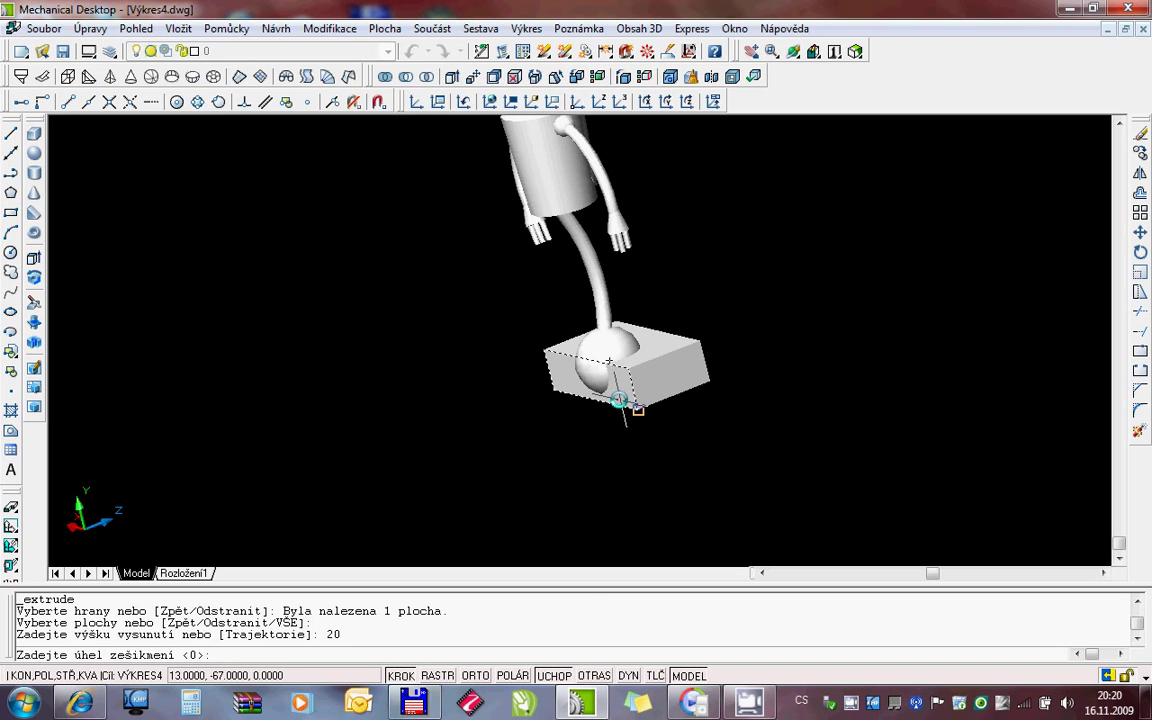
pyautogui.press('Return')
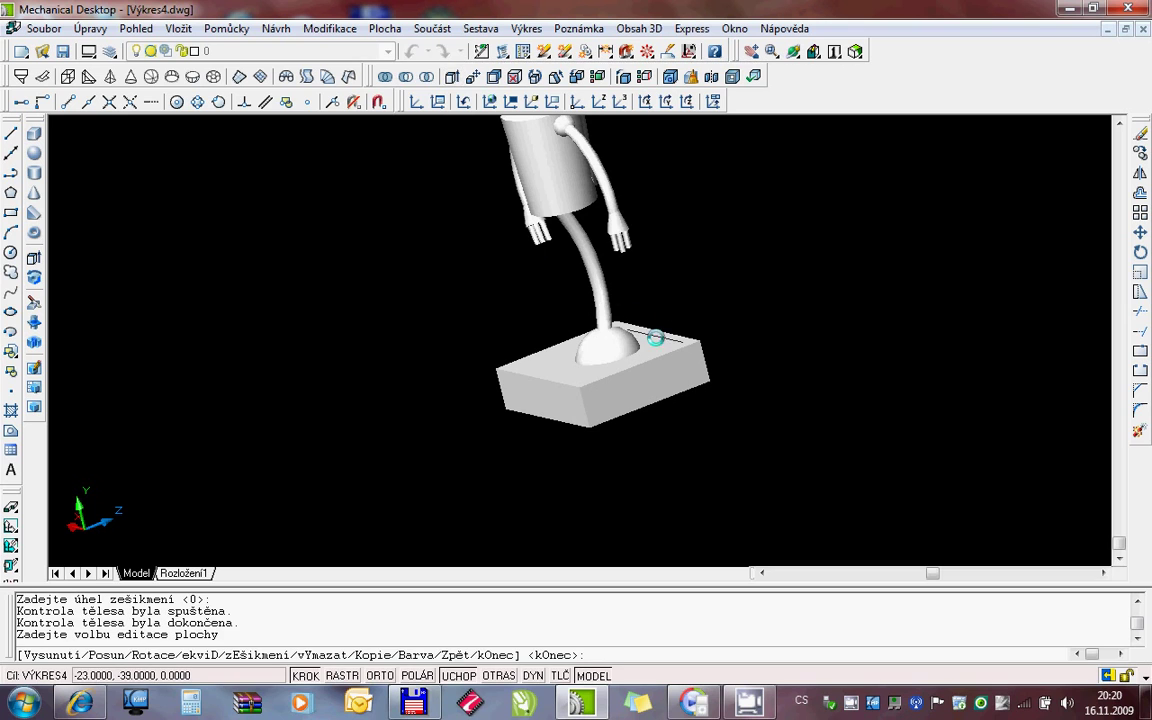
# Extrude the base block's top face upward by 2
pyautogui.click(452, 76)
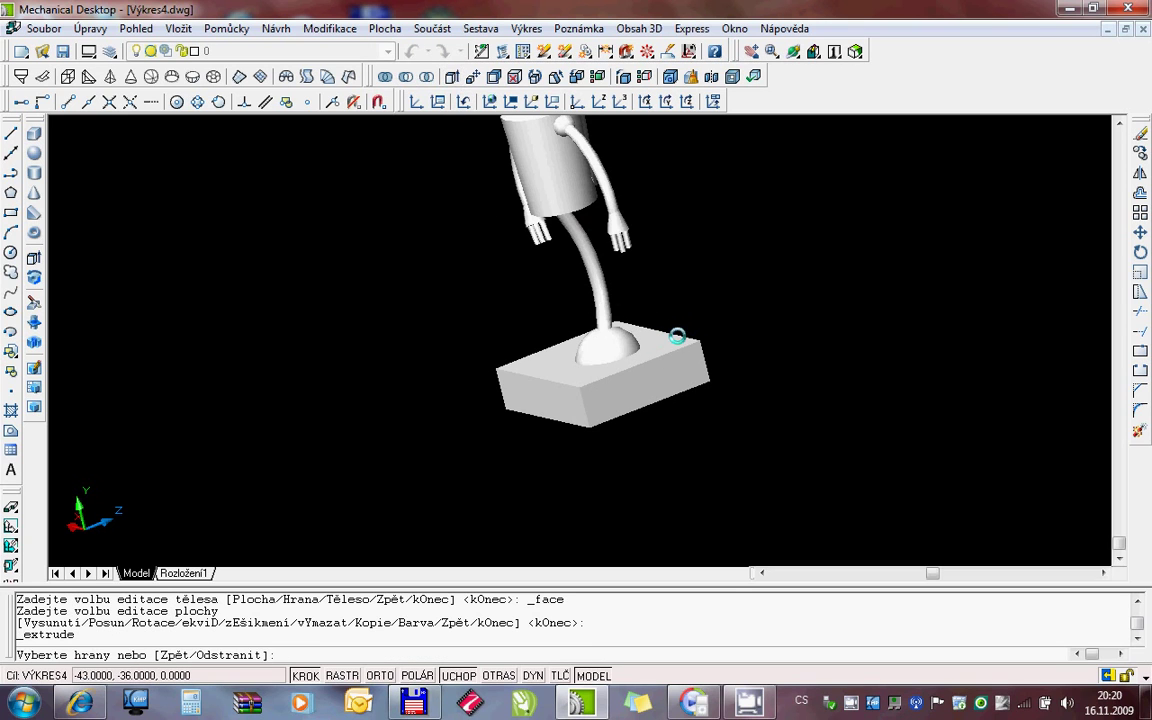
pyautogui.click(663, 346)
pyautogui.press('Return')
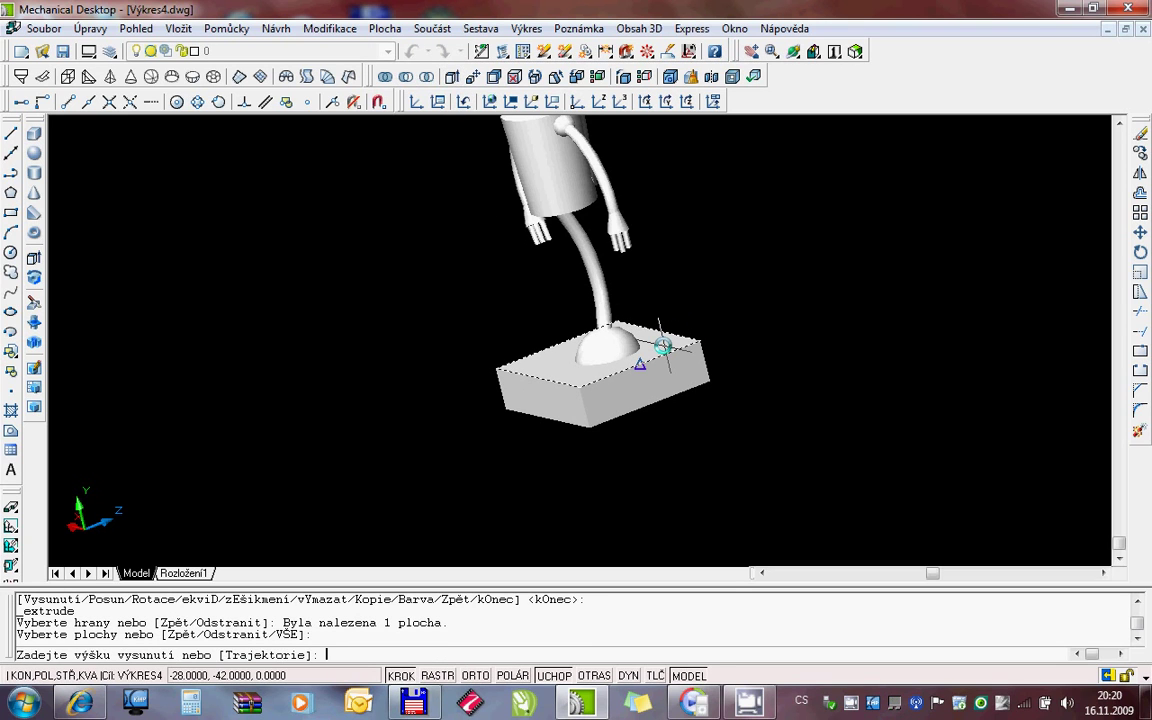
pyautogui.write('2')
pyautogui.press('Return')
pyautogui.press('Return')
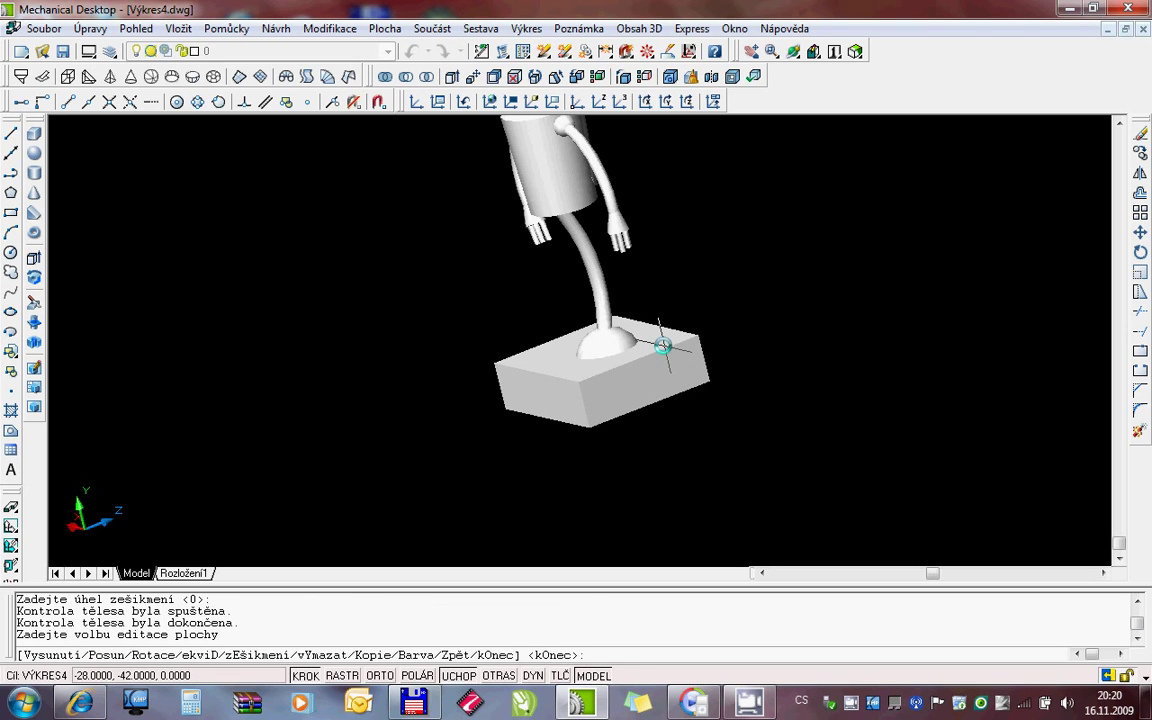
# Cancel face editing and orbit the model to view it from another side
pyautogui.rightClick(707, 237)
pyautogui.click(725, 262)
pyautogui.rightClick(687, 282)
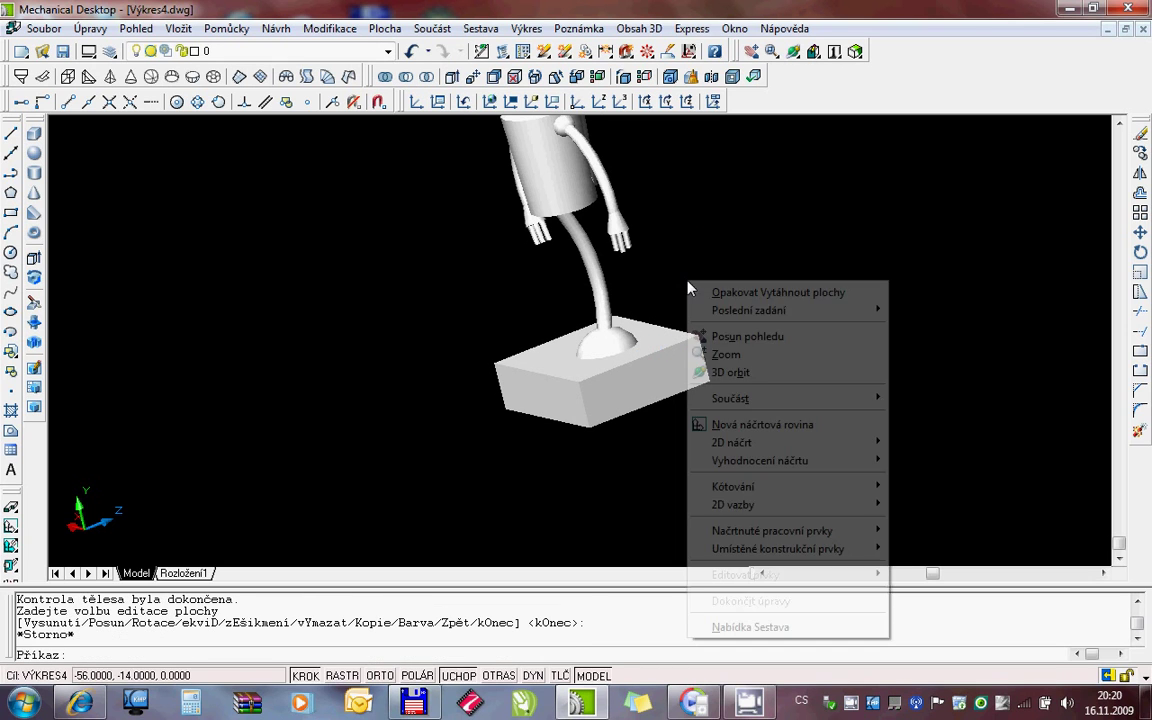
pyautogui.click(729, 371)
pyautogui.moveTo(643, 398)
pyautogui.mouseDown()
pyautogui.moveTo(622, 393)
pyautogui.moveTo(635, 386)
pyautogui.moveTo(596, 391)
pyautogui.moveTo(596, 342)
pyautogui.moveTo(611, 380)
pyautogui.mouseUp()
pyautogui.press('Escape')
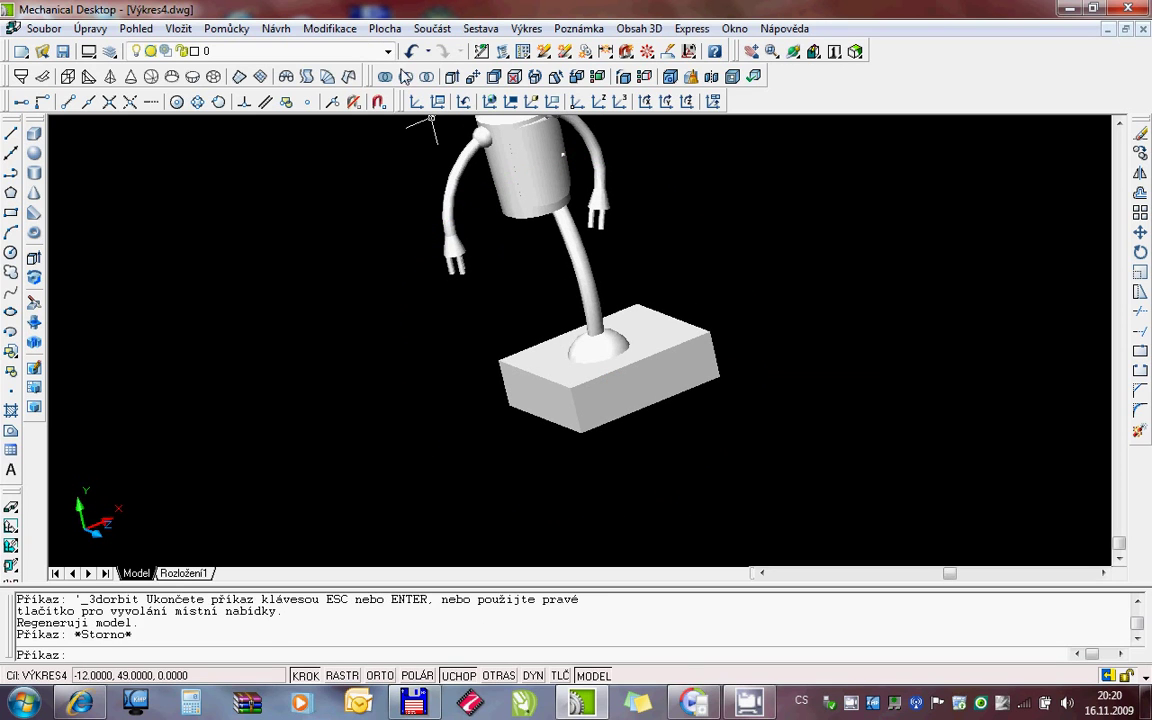
# Subtract the base block from the leg, then orbit to a new viewpoint
pyautogui.click(405, 76)
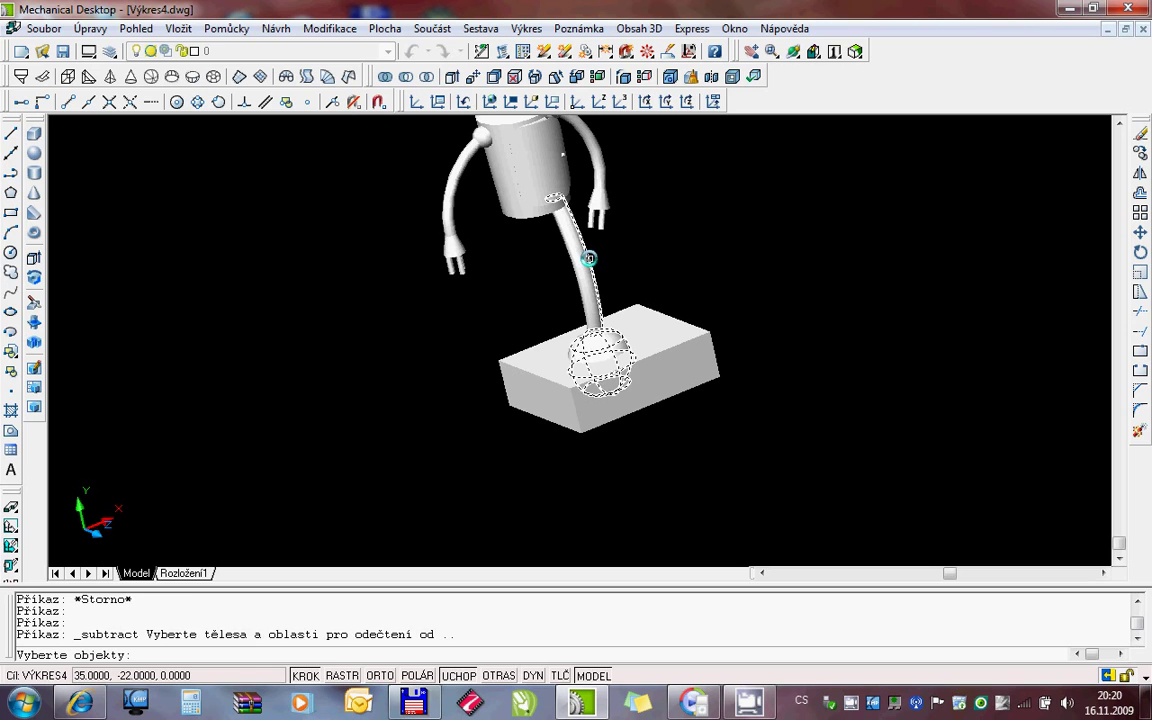
pyautogui.click(589, 258)
pyautogui.press('Return')
pyautogui.click(640, 305)
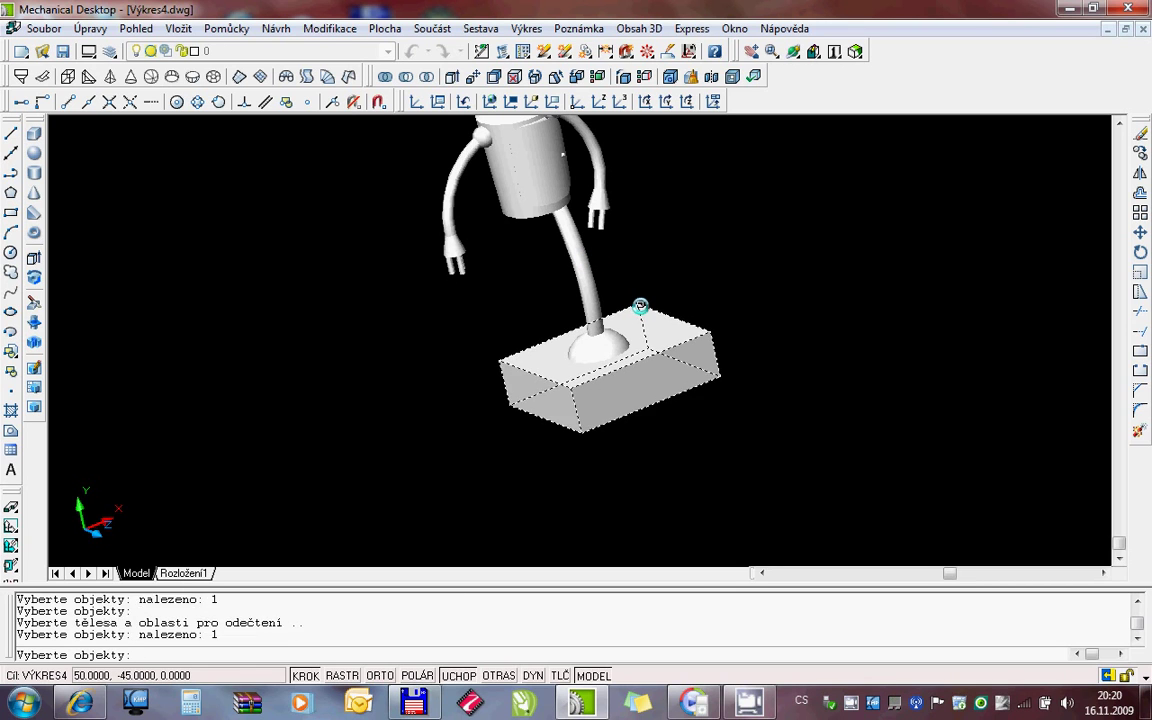
pyautogui.press('Return')
pyautogui.rightClick(634, 222)
pyautogui.click(660, 305)
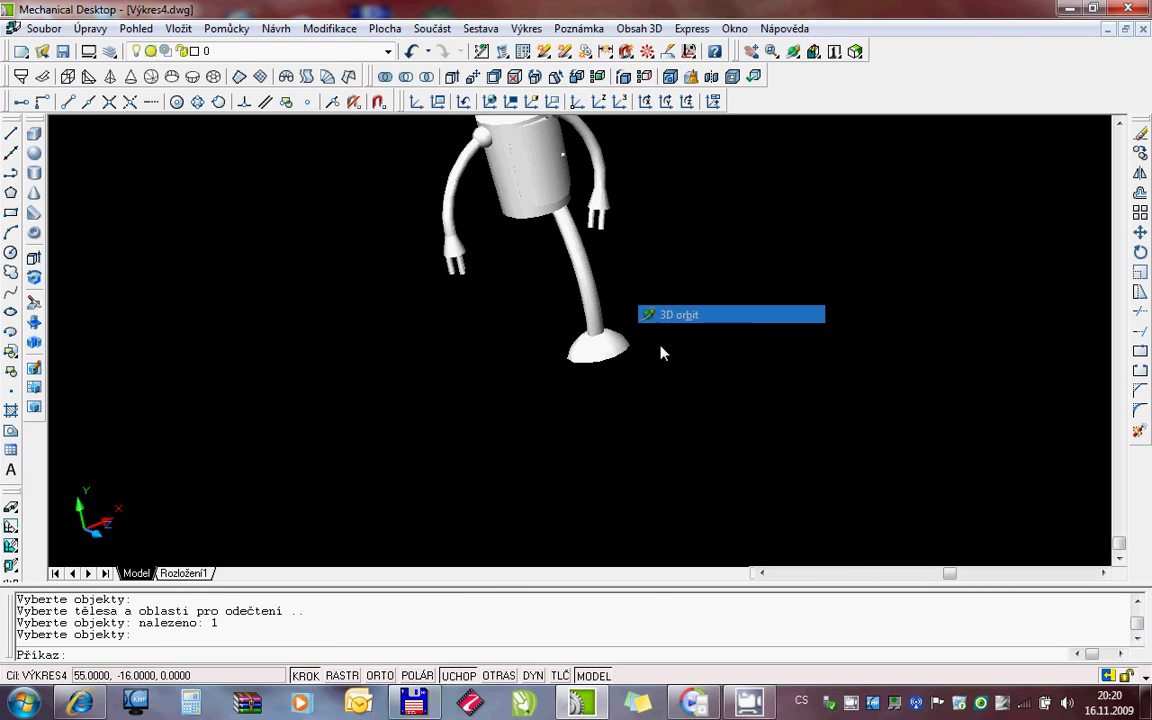
pyautogui.moveTo(658, 345)
pyautogui.mouseDown()
pyautogui.moveTo(530, 298)
pyautogui.moveTo(540, 289)
pyautogui.moveTo(530, 206)
pyautogui.moveTo(537, 273)
pyautogui.moveTo(545, 154)
pyautogui.moveTo(602, 238)
pyautogui.moveTo(576, 265)
pyautogui.moveTo(560, 220)
pyautogui.moveTo(580, 193)
pyautogui.mouseUp()
pyautogui.press('Escape')
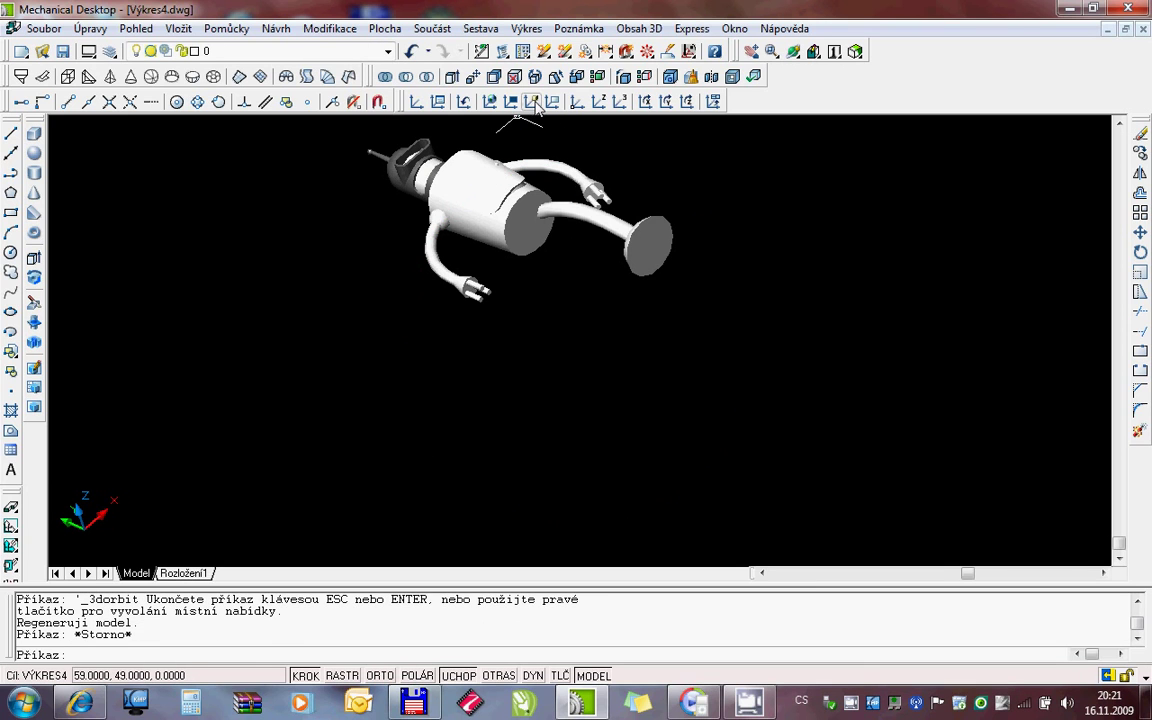
# Align the UCS to the body cylinder's end face and view it straight on
pyautogui.click(533, 102)
pyautogui.click(525, 218)
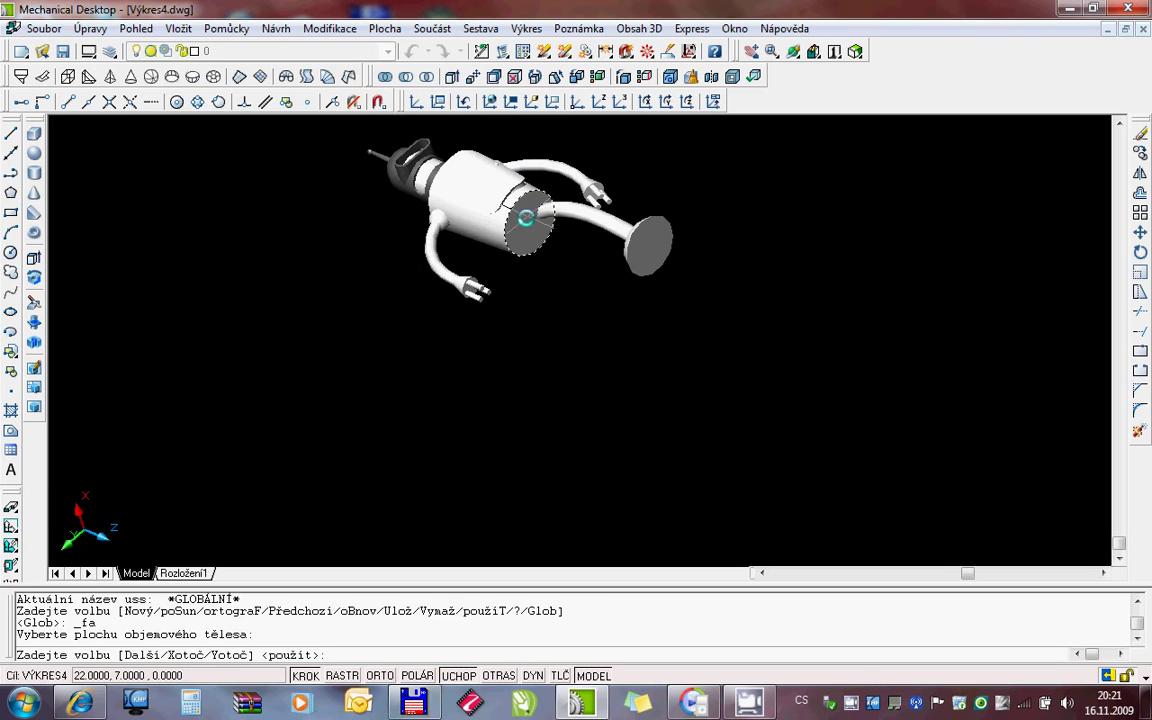
pyautogui.press('Return')
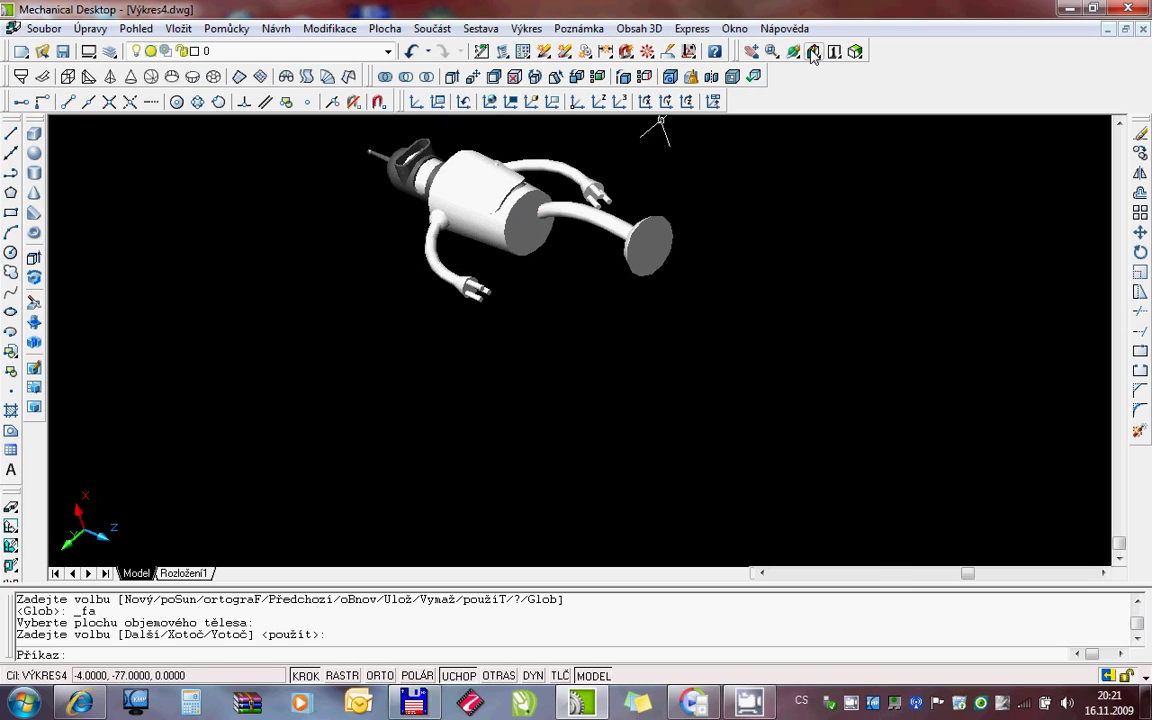
pyautogui.click(813, 52)
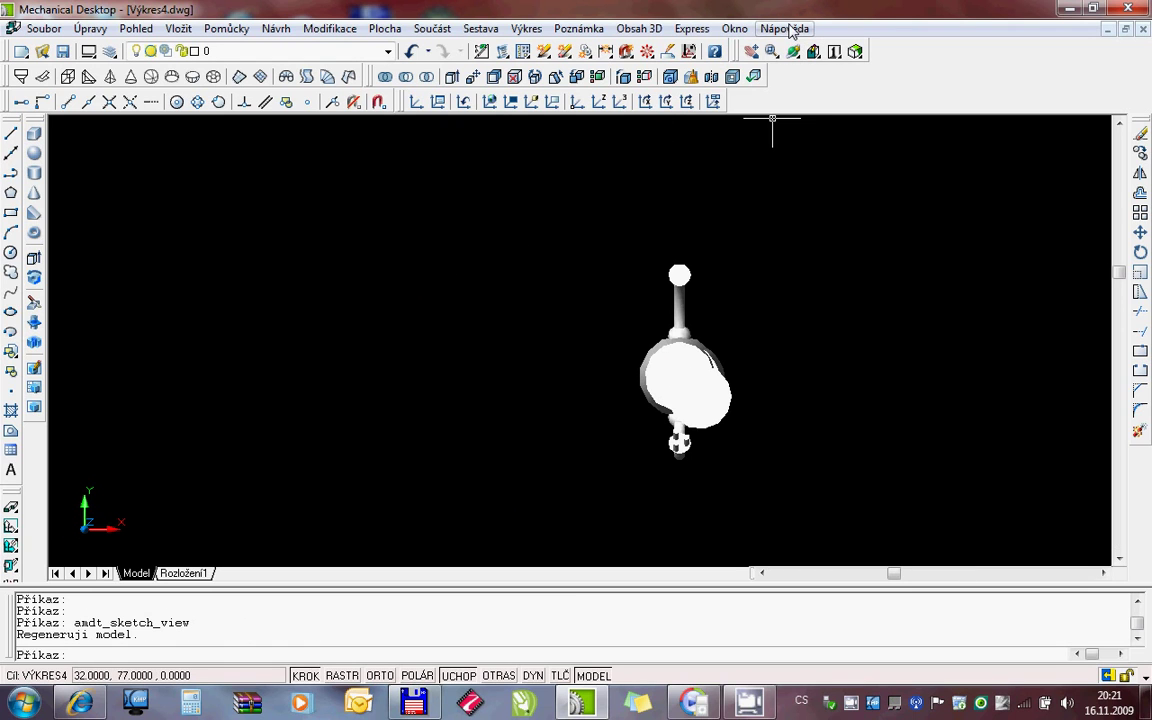
# Zoom in on the robot's body and orbit to a side view of body and leg
pyautogui.click(771, 51)
pyautogui.click(596, 307)
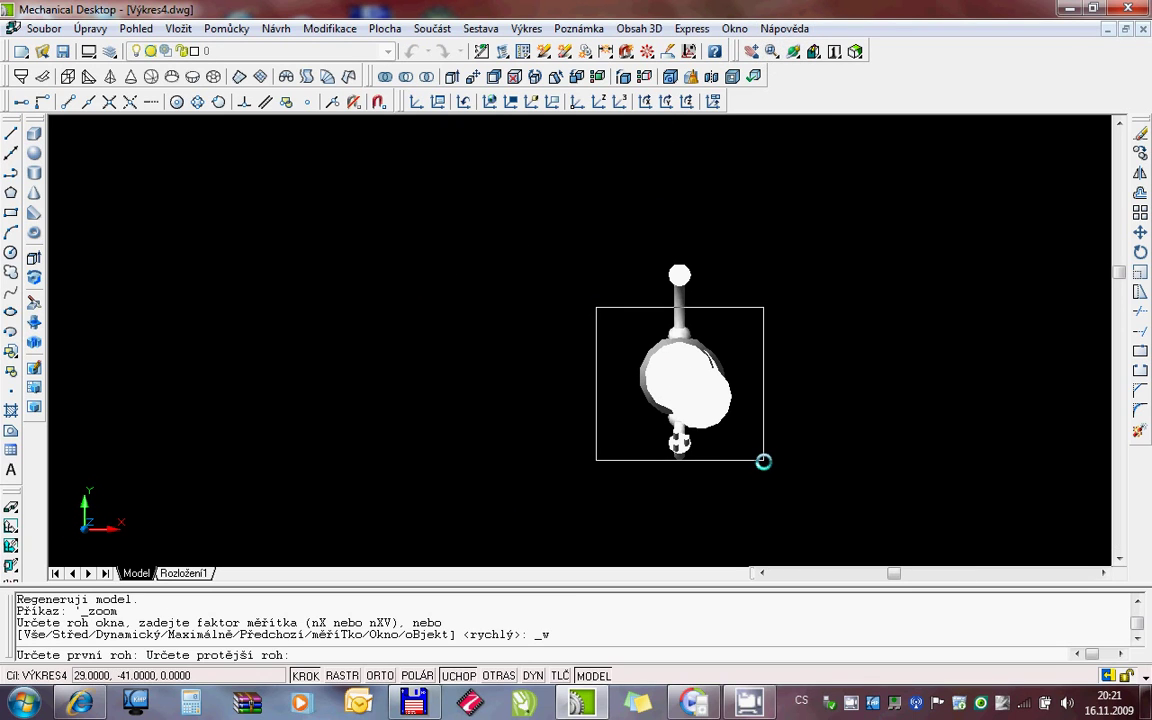
pyautogui.click(763, 461)
pyautogui.rightClick(720, 275)
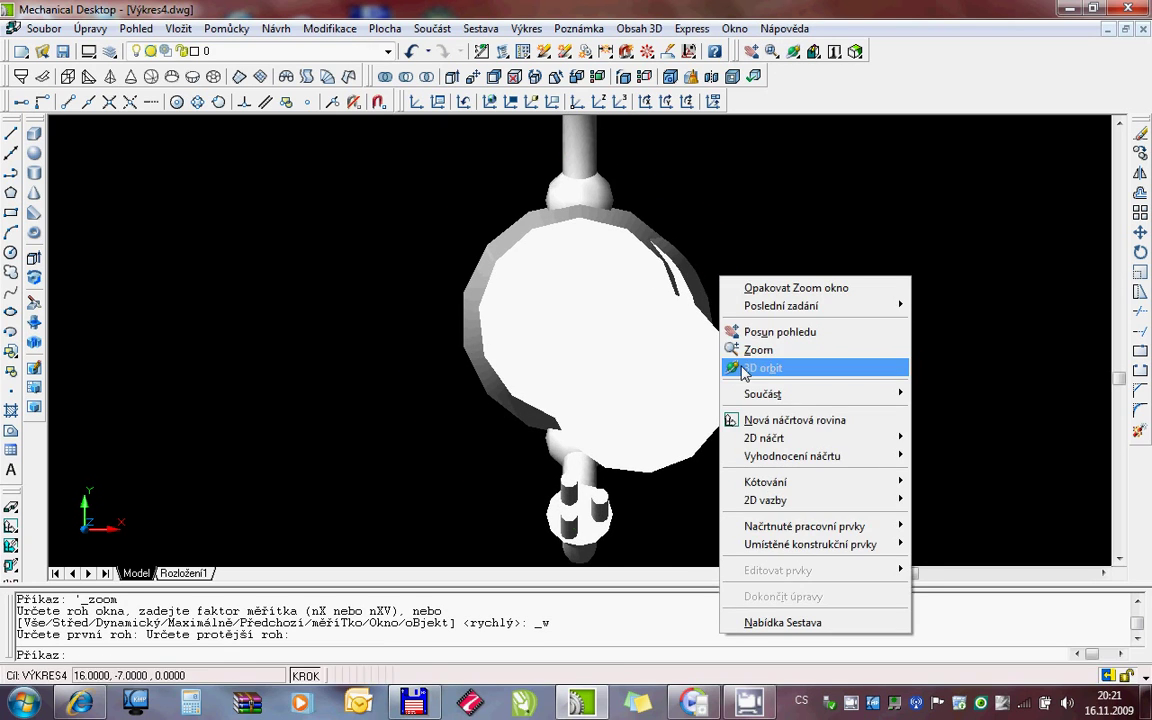
pyautogui.click(743, 372)
pyautogui.moveTo(735, 368); pyautogui.dragTo(702, 347)
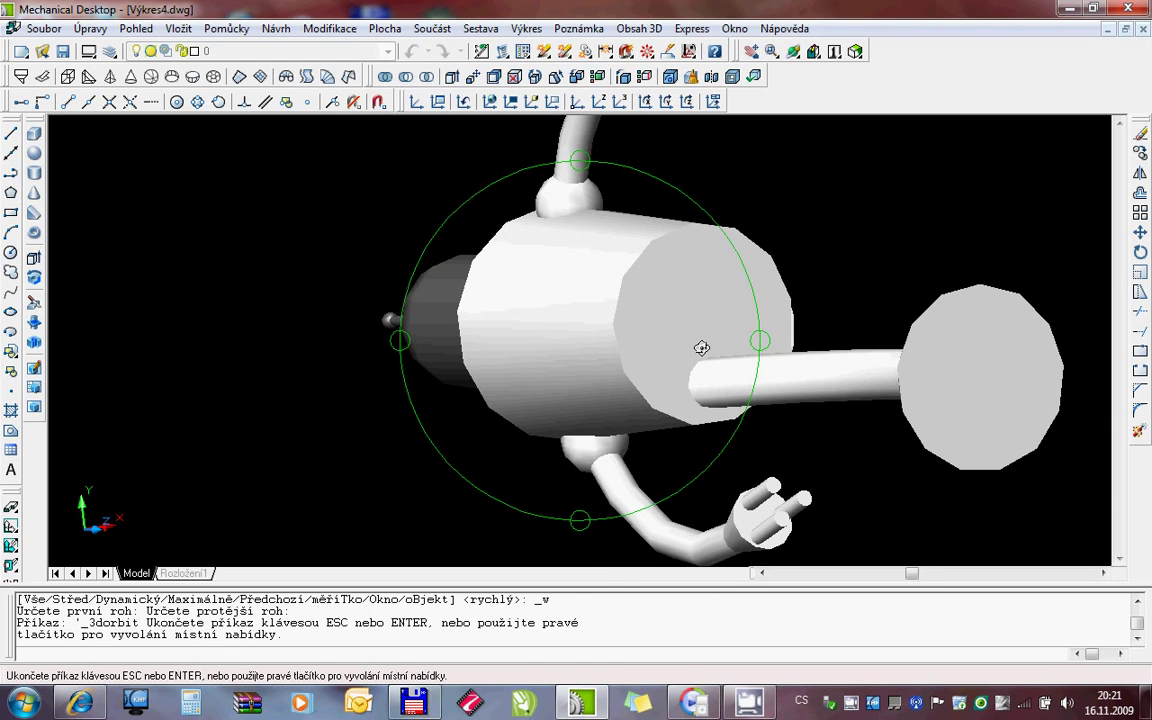
pyautogui.press('Escape')
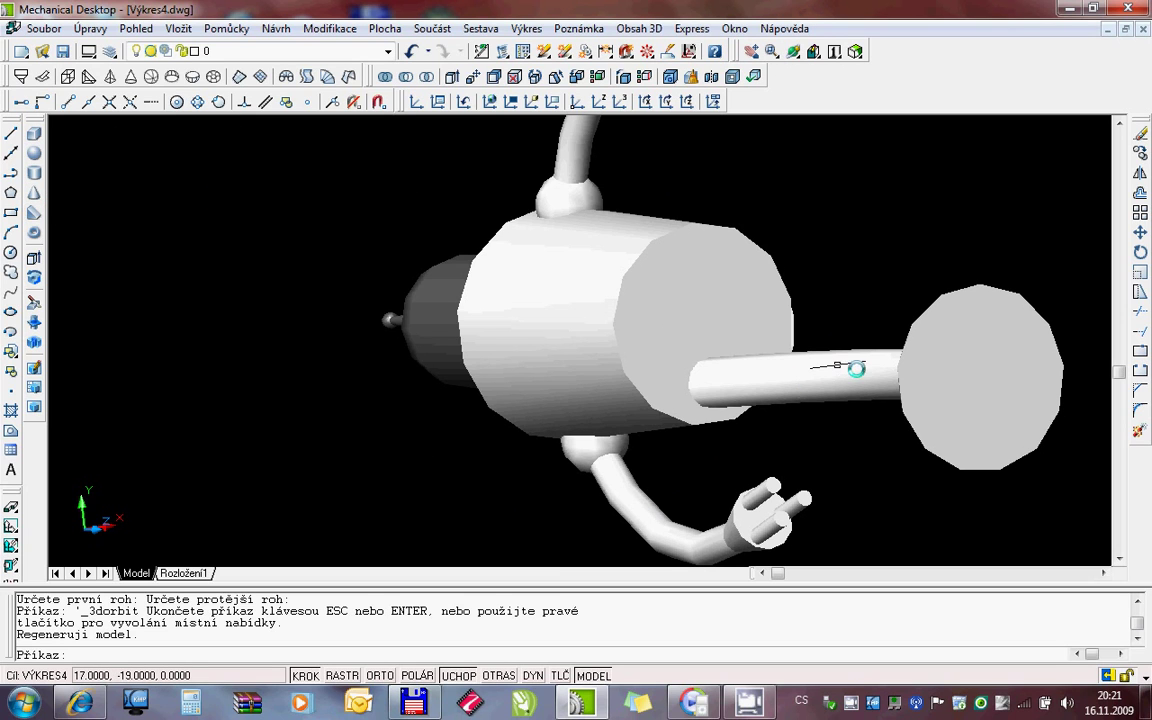
# Rotate the leg and foot about its hip end to swing it downward
pyautogui.press('Escape')
pyautogui.click(990, 437)
pyautogui.click(880, 289)
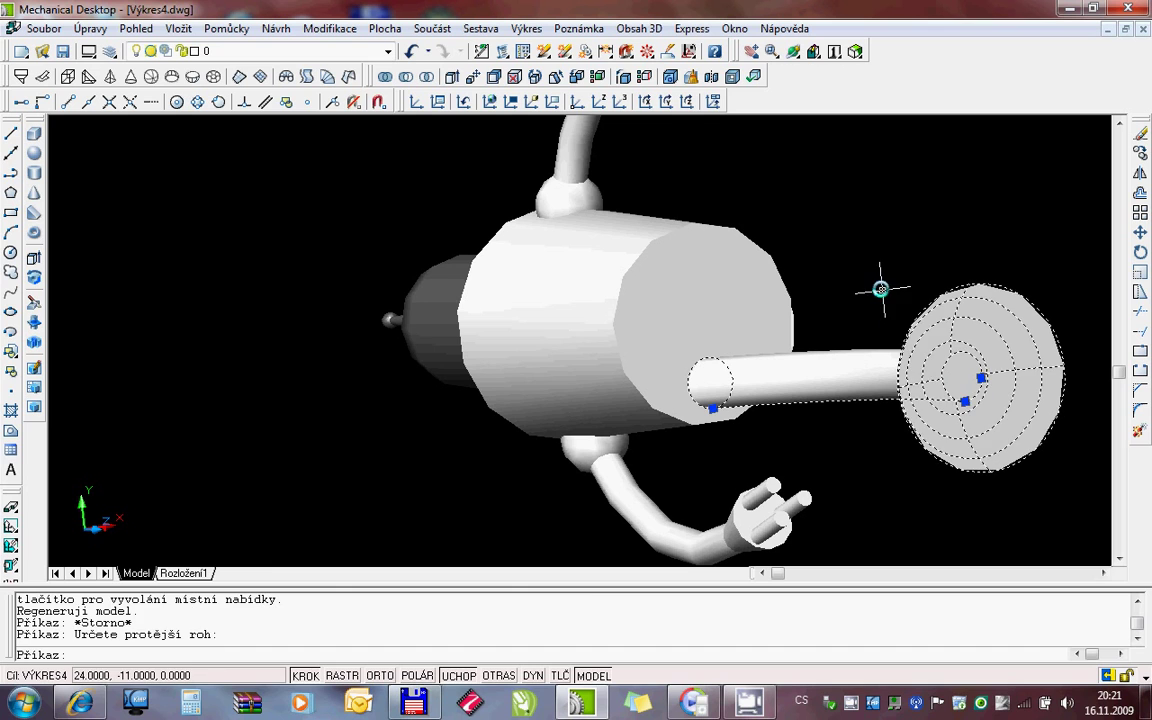
pyautogui.rightClick(880, 289)
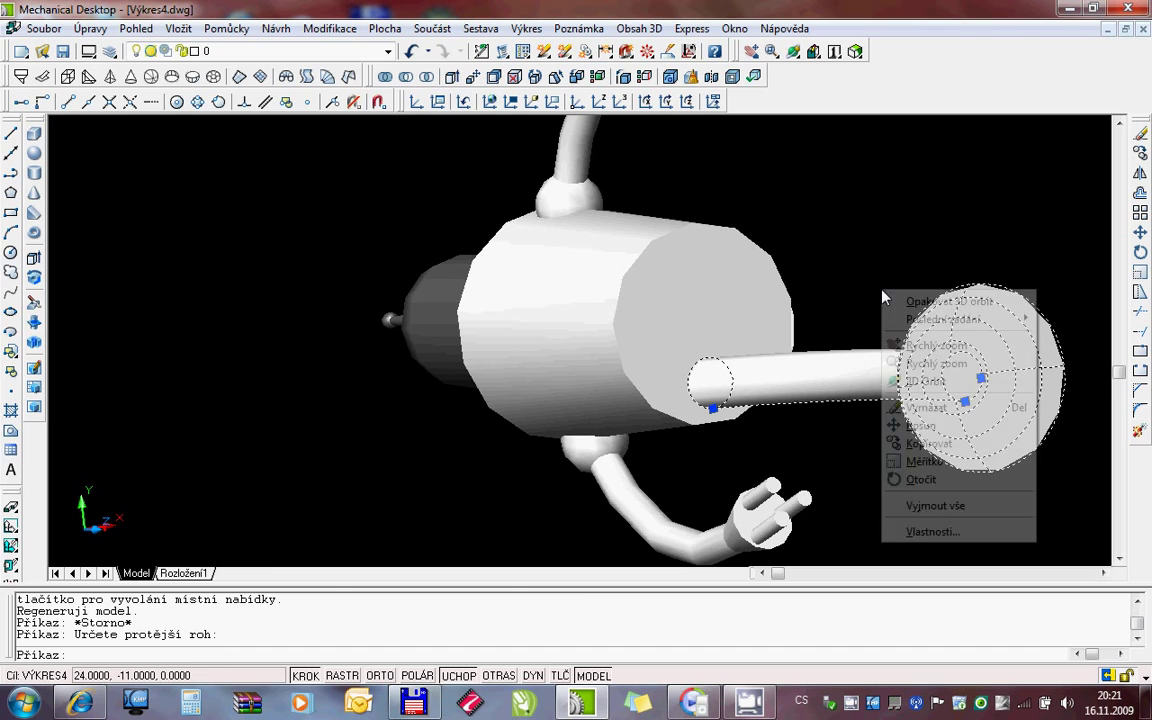
pyautogui.click(910, 480)
pyautogui.click(708, 380)
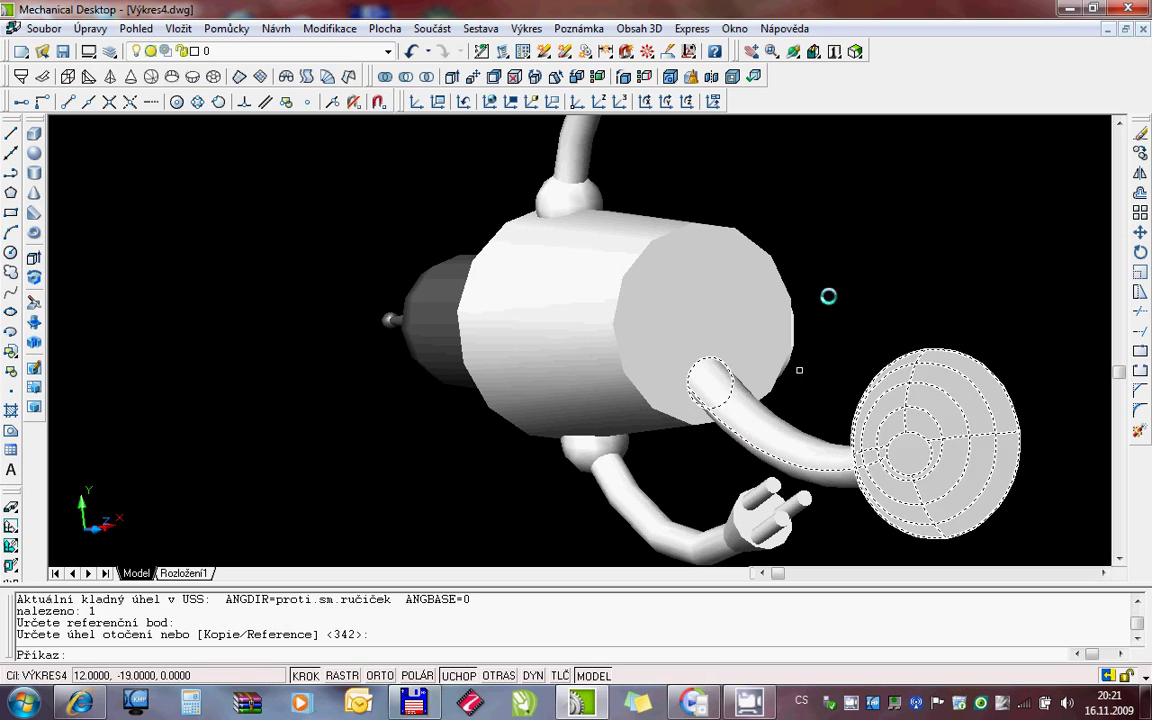
pyautogui.press('Escape')
pyautogui.rightClick(702, 245)
pyautogui.click(742, 335)
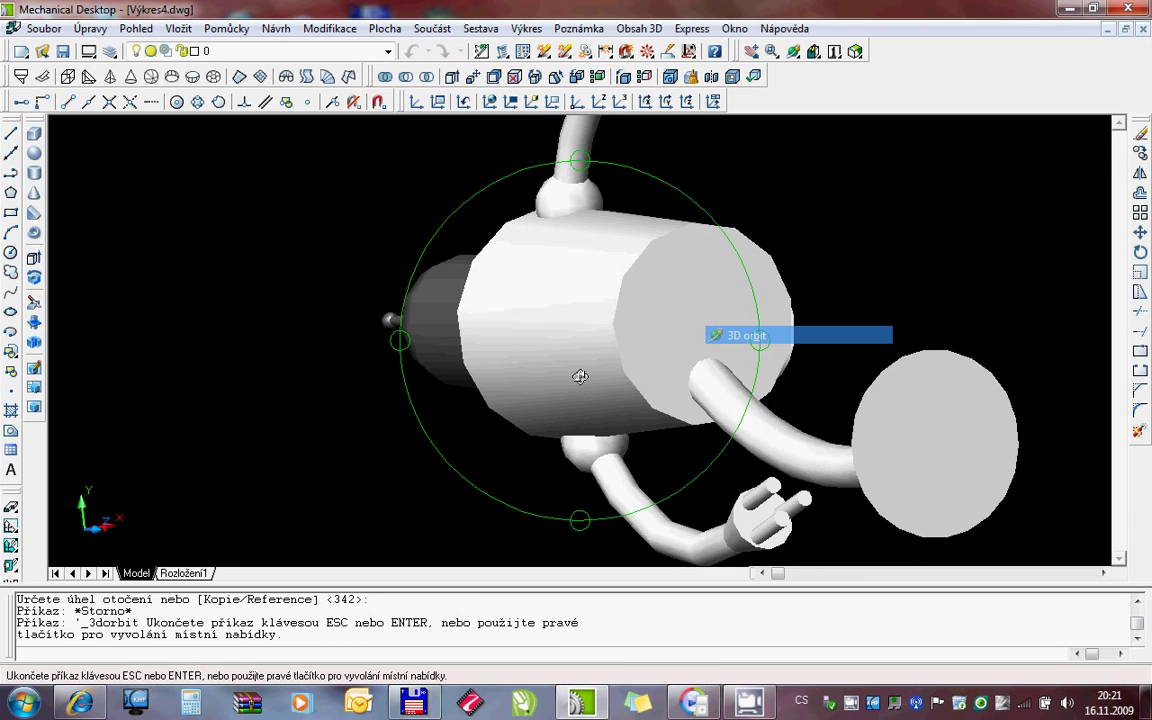
pyautogui.moveTo(578, 380)
pyautogui.mouseDown()
pyautogui.moveTo(619, 401)
pyautogui.moveTo(595, 303)
pyautogui.mouseUp()
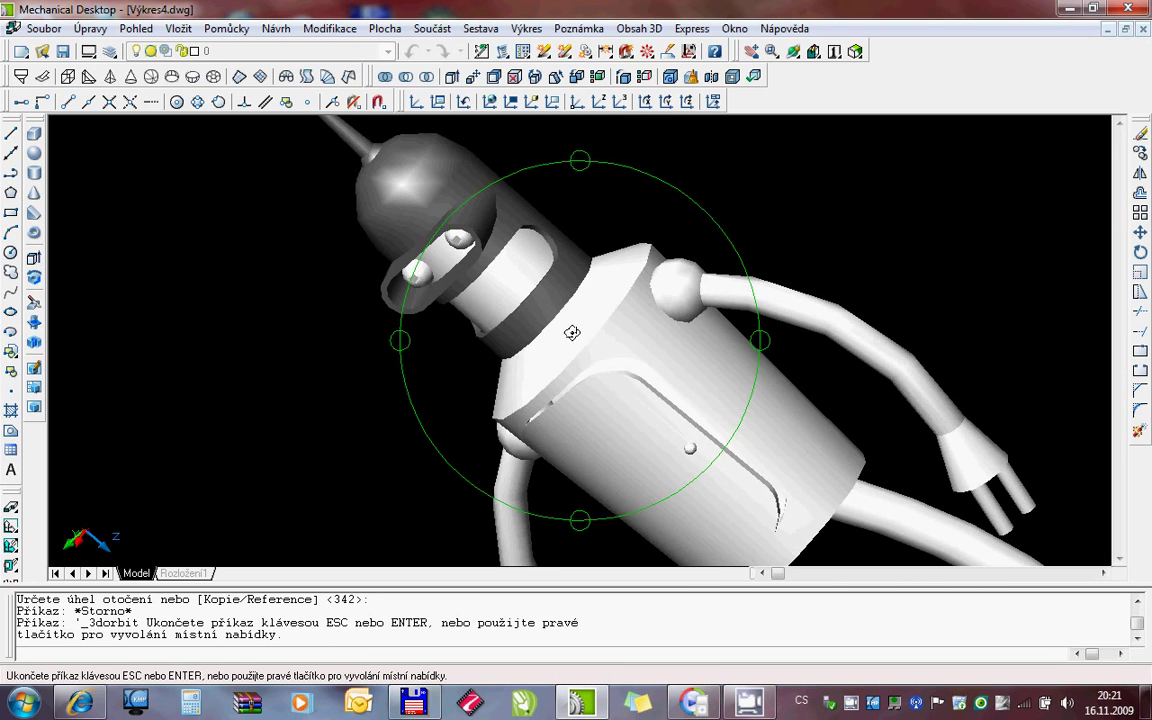
pyautogui.rightClick(595, 303)
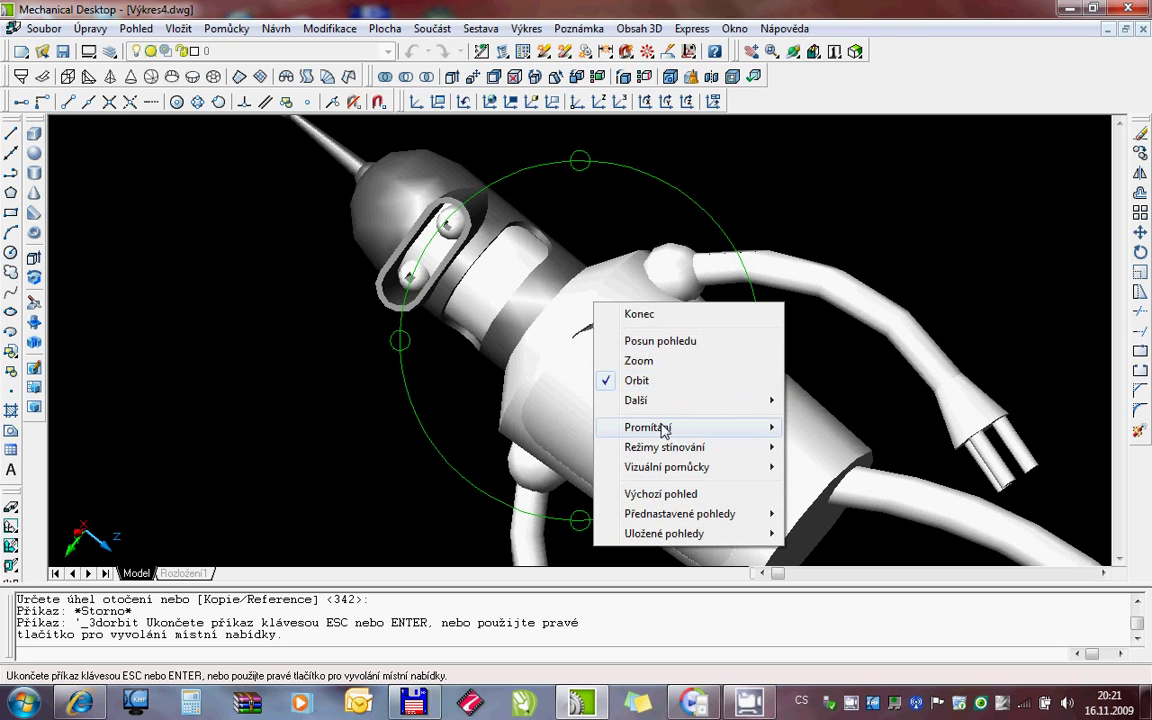
pyautogui.click(660, 341)
pyautogui.moveTo(660, 345); pyautogui.dragTo(420, 120)
pyautogui.rightClick(588, 313)
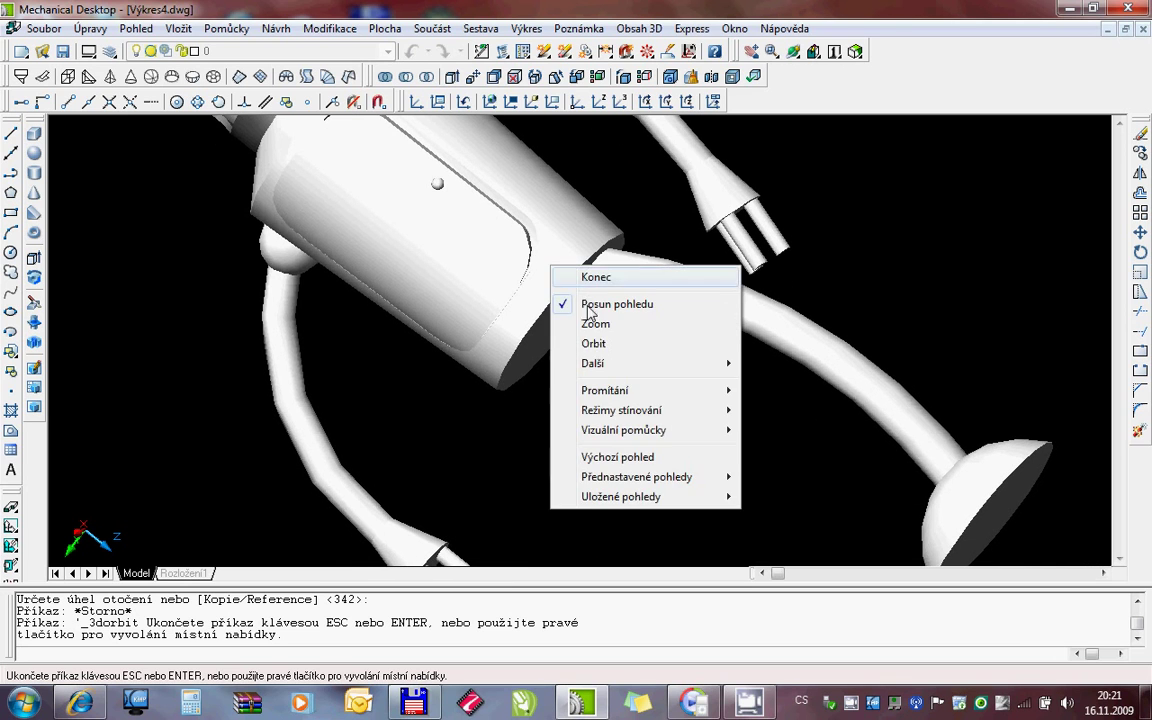
pyautogui.click(601, 344)
pyautogui.moveTo(601, 344)
pyautogui.mouseDown()
pyautogui.moveTo(560, 360)
pyautogui.moveTo(612, 249)
pyautogui.moveTo(612, 288)
pyautogui.mouseUp()
pyautogui.rightClick(612, 288)
pyautogui.click(657, 340)
pyautogui.moveTo(657, 342); pyautogui.dragTo(610, 383)
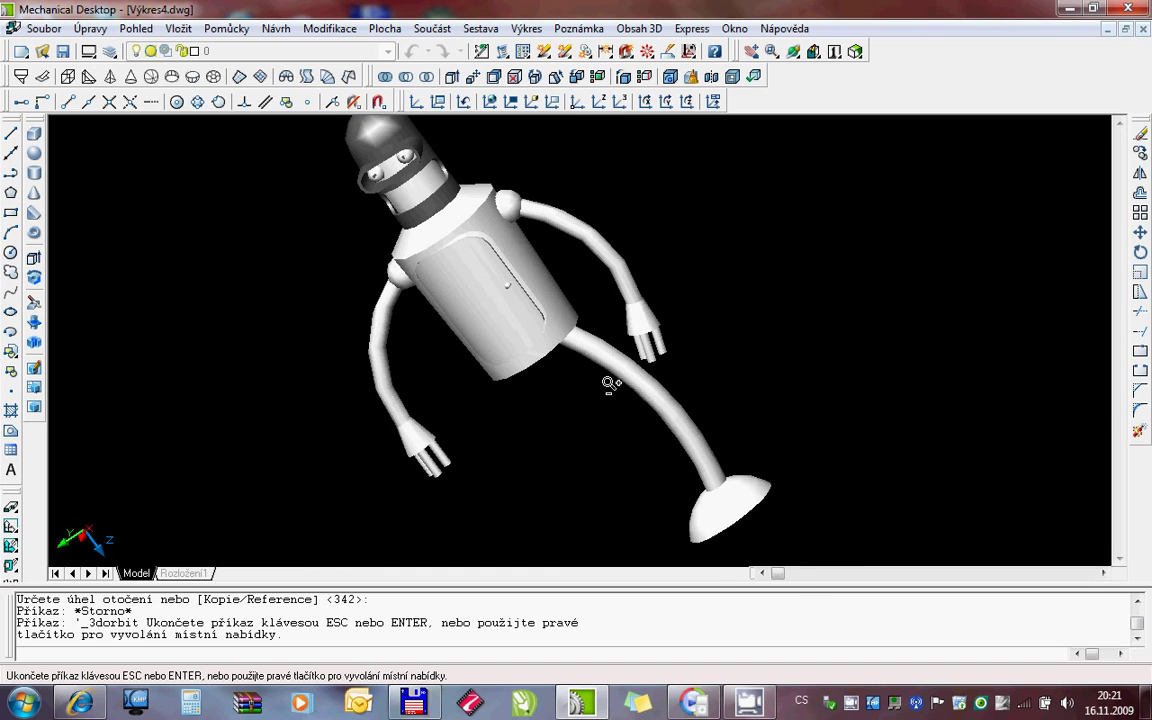
pyautogui.rightClick(548, 378)
pyautogui.click(617, 460)
pyautogui.moveTo(617, 460)
pyautogui.mouseDown()
pyautogui.moveTo(648, 337)
pyautogui.moveTo(615, 393)
pyautogui.moveTo(591, 324)
pyautogui.moveTo(655, 376)
pyautogui.moveTo(615, 321)
pyautogui.moveTo(640, 386)
pyautogui.moveTo(640, 355)
pyautogui.moveTo(617, 337)
pyautogui.moveTo(656, 345)
pyautogui.moveTo(661, 362)
pyautogui.mouseUp()
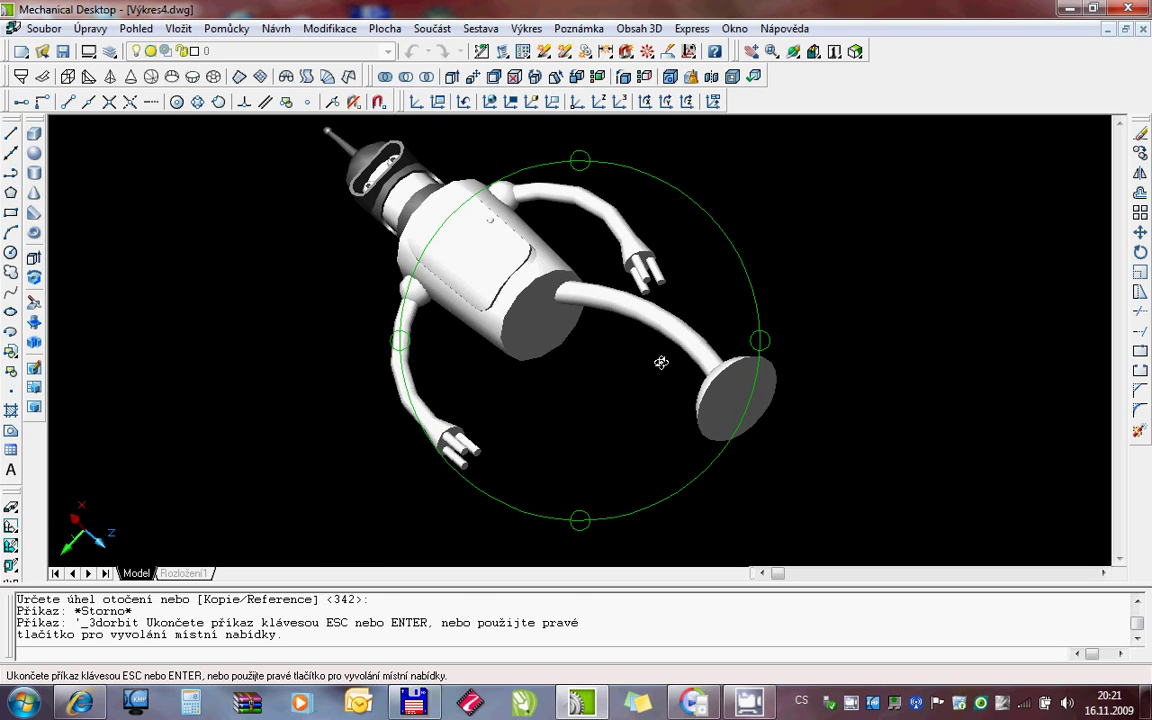
pyautogui.press('Escape')
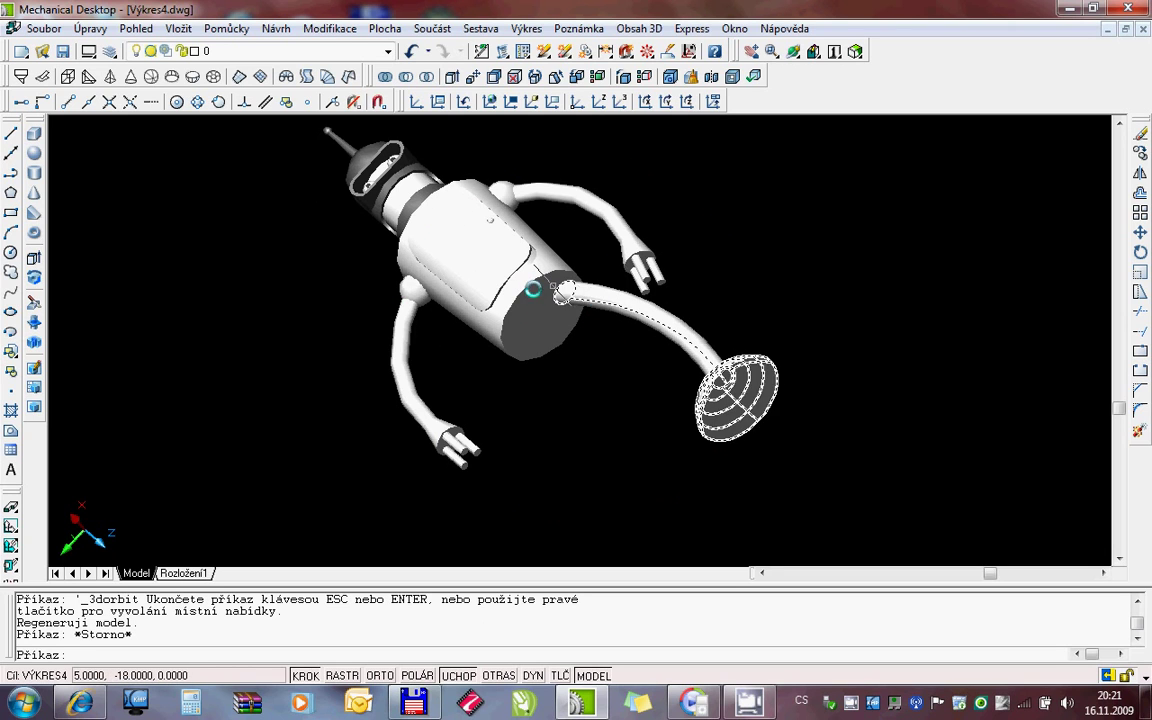
# Look straight at the working plane and zoom in on the body cylinder's end
pyautogui.click(805, 57)
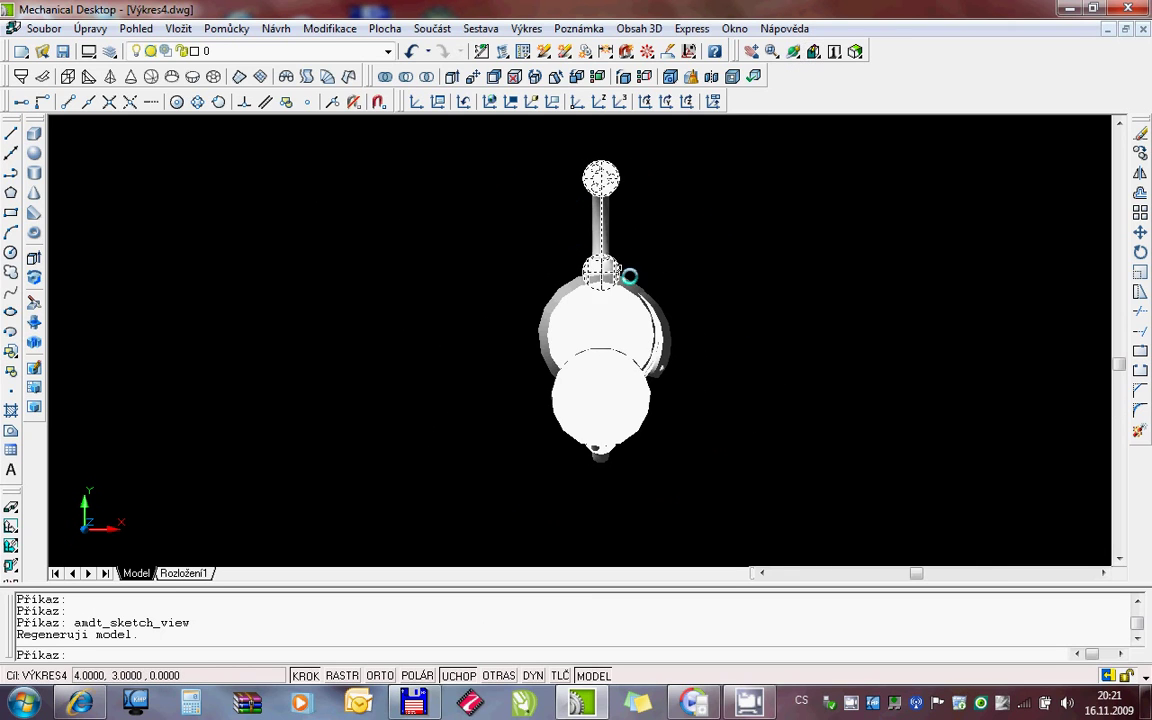
pyautogui.click(771, 51)
pyautogui.click(473, 250)
pyautogui.click(735, 406)
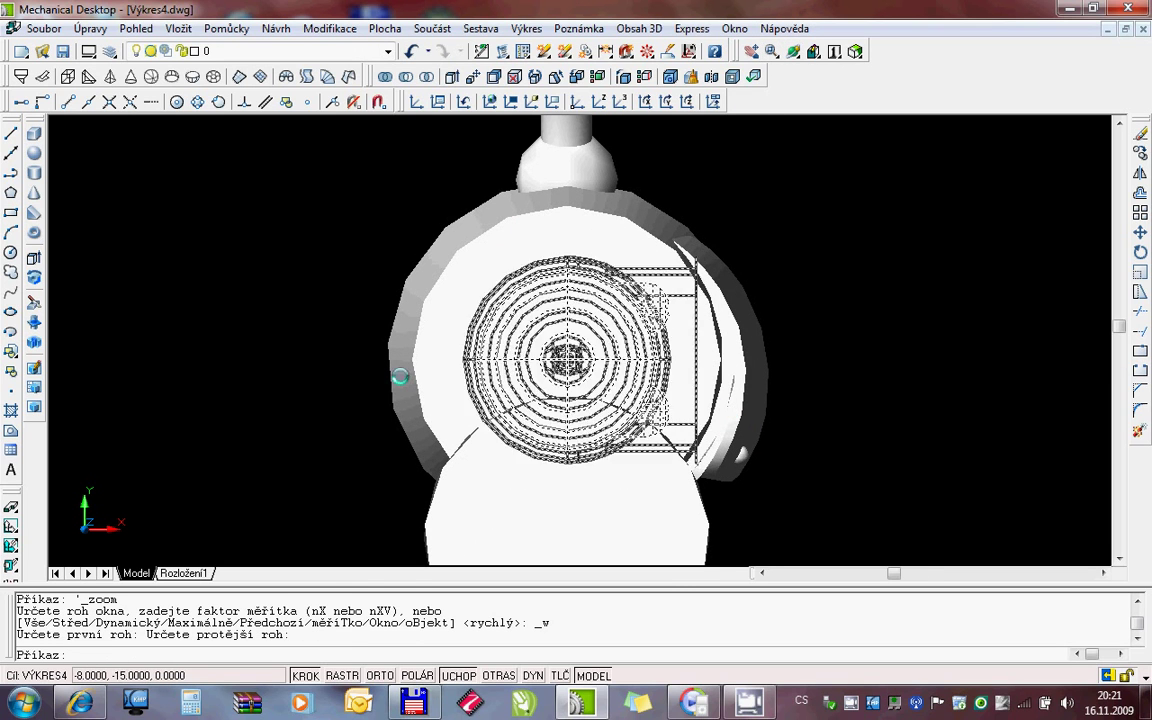
# Mirror the lower disc and leg across a horizontal line, keeping the original as a second leg
pyautogui.click(330, 28)
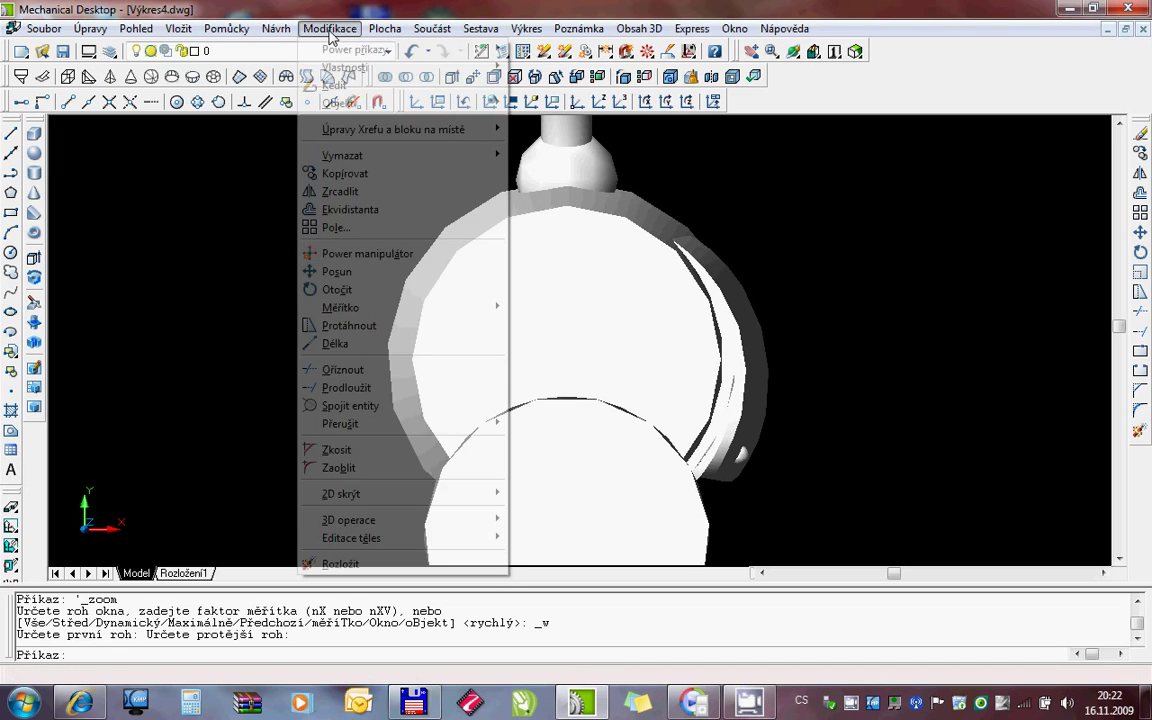
pyautogui.click(349, 192)
pyautogui.click(458, 489)
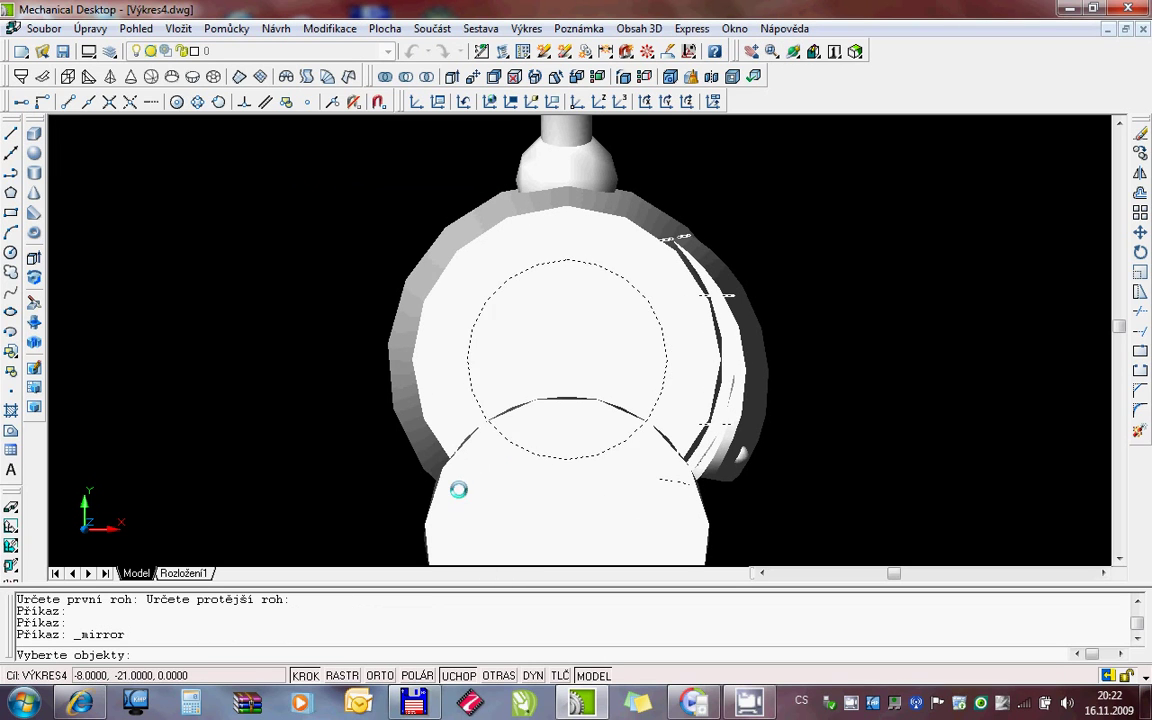
pyautogui.click(433, 506)
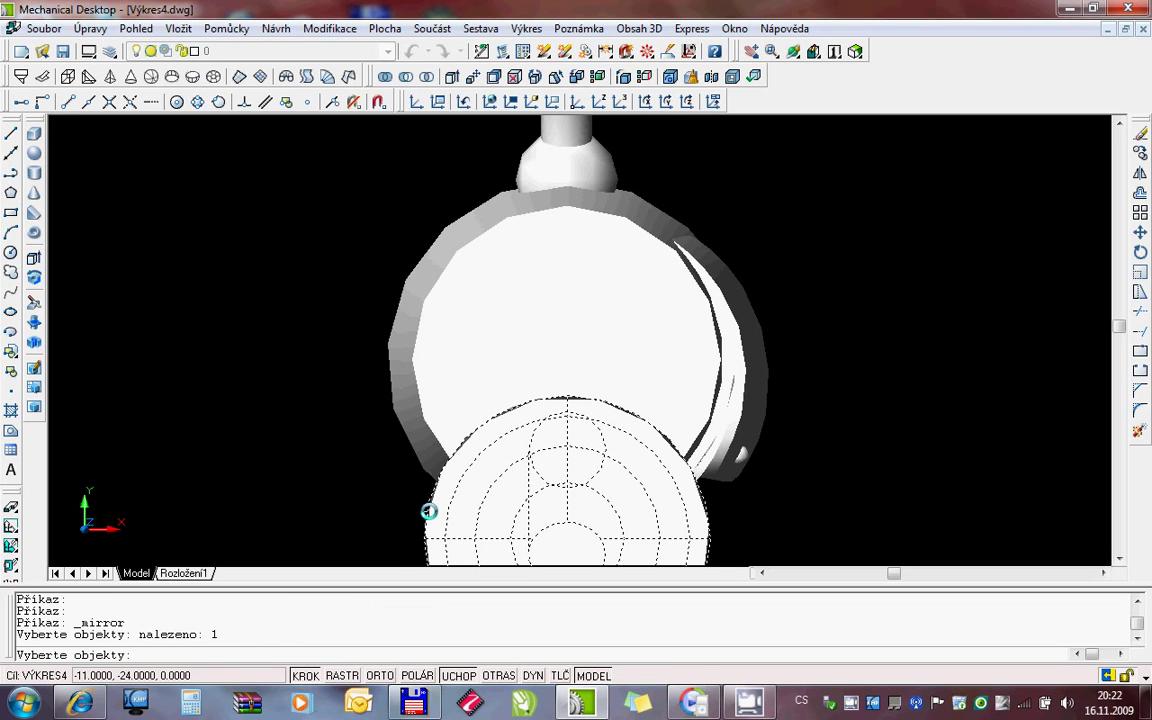
pyautogui.press('Return')
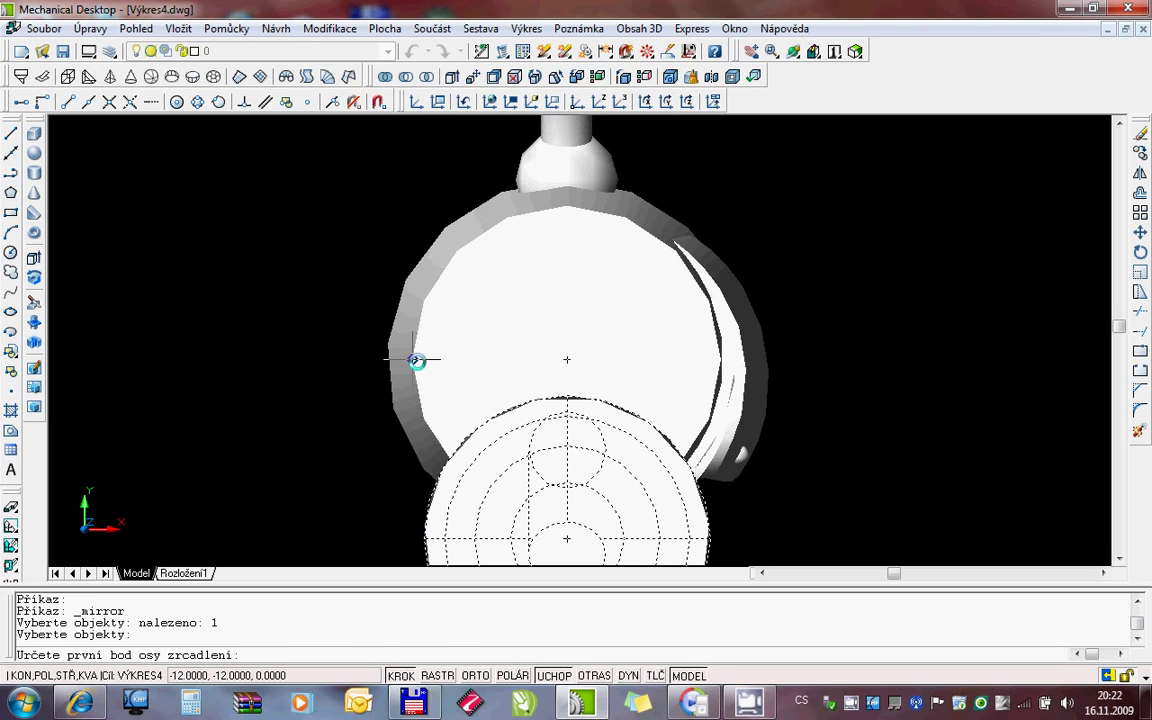
pyautogui.click(412, 359)
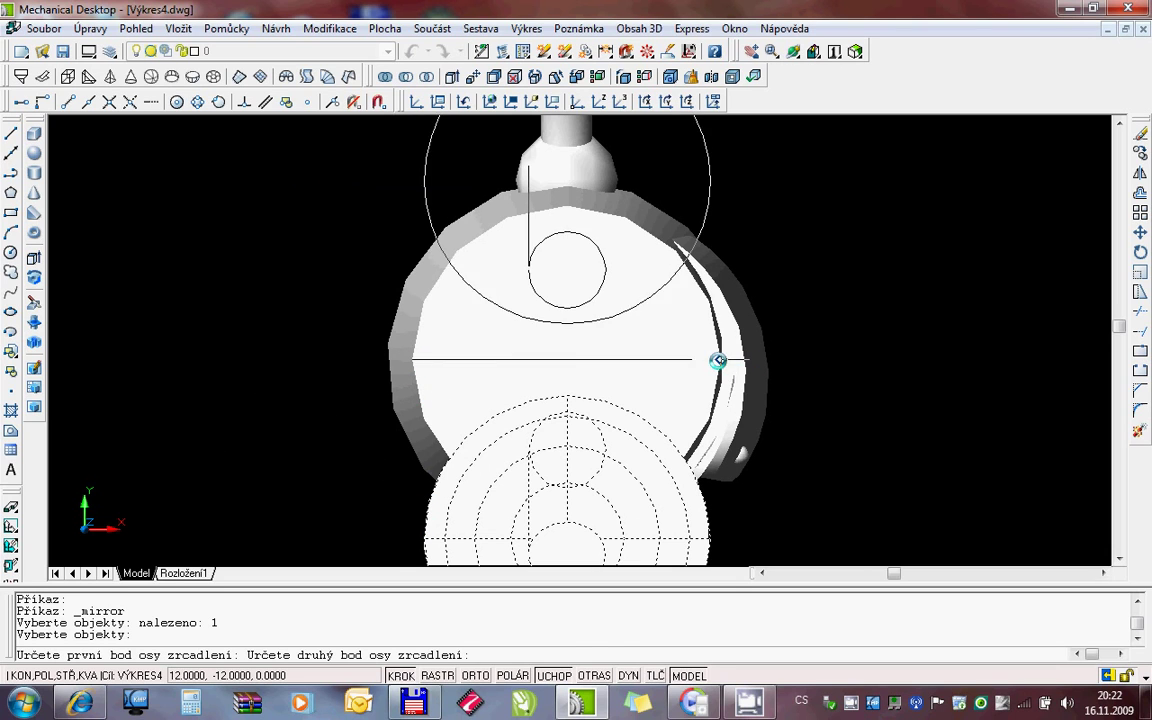
pyautogui.click(718, 360)
pyautogui.press('Return')
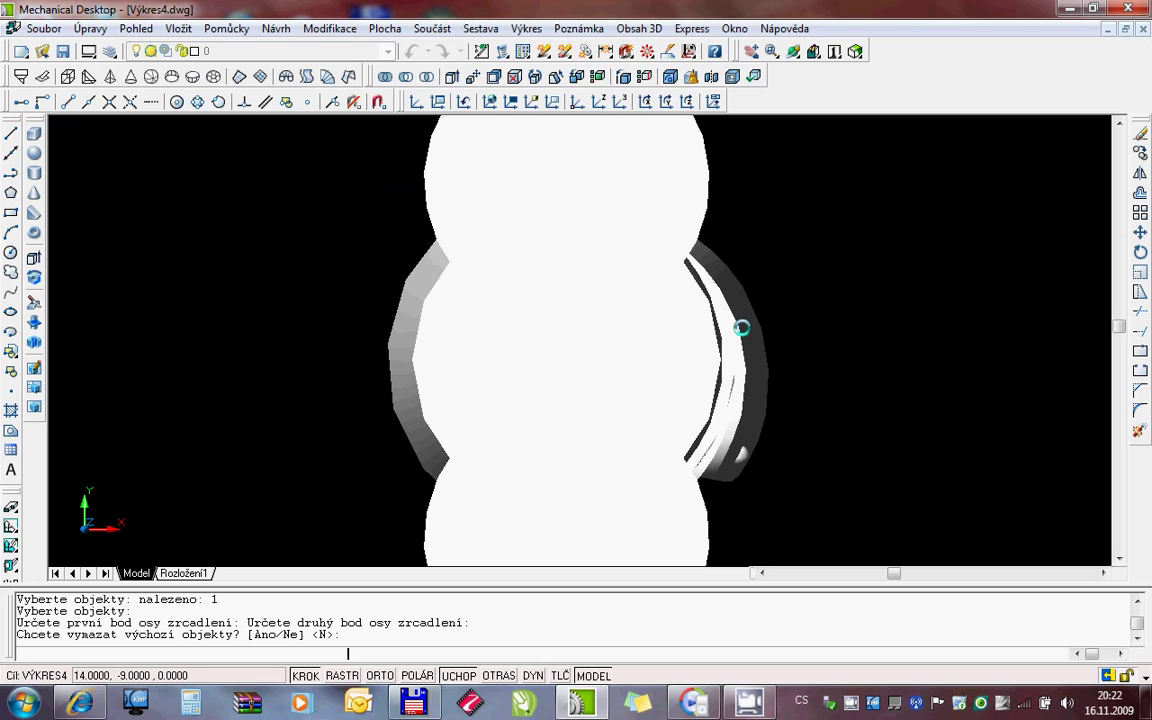
pyautogui.rightClick(645, 200)
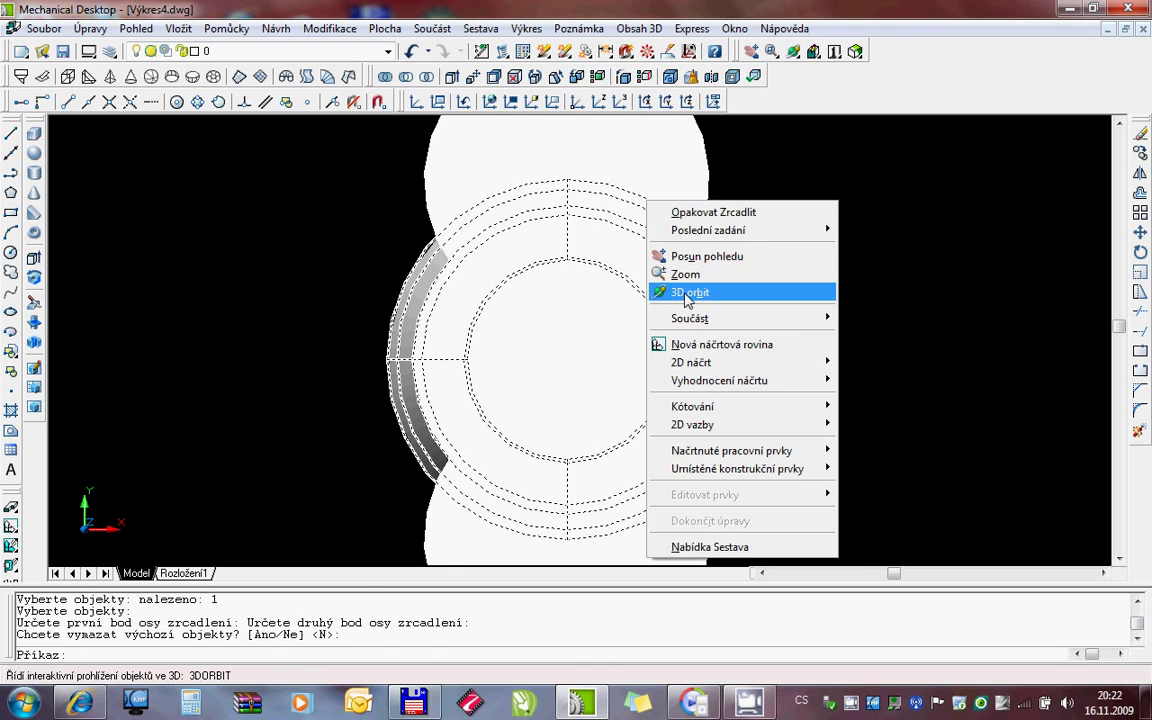
# Orbit to see the cylinder's end face and turn off grid snapping
pyautogui.click(690, 290)
pyautogui.moveTo(728, 275)
pyautogui.mouseDown()
pyautogui.moveTo(661, 307)
pyautogui.moveTo(648, 285)
pyautogui.mouseUp()
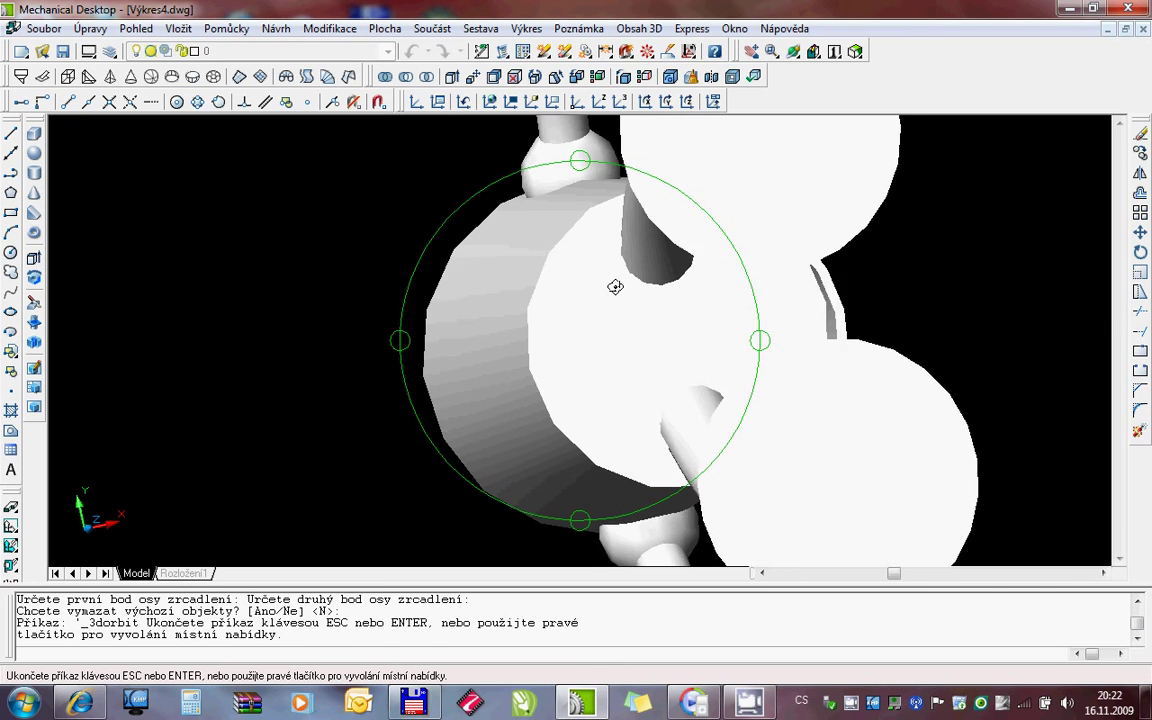
pyautogui.press('Escape')
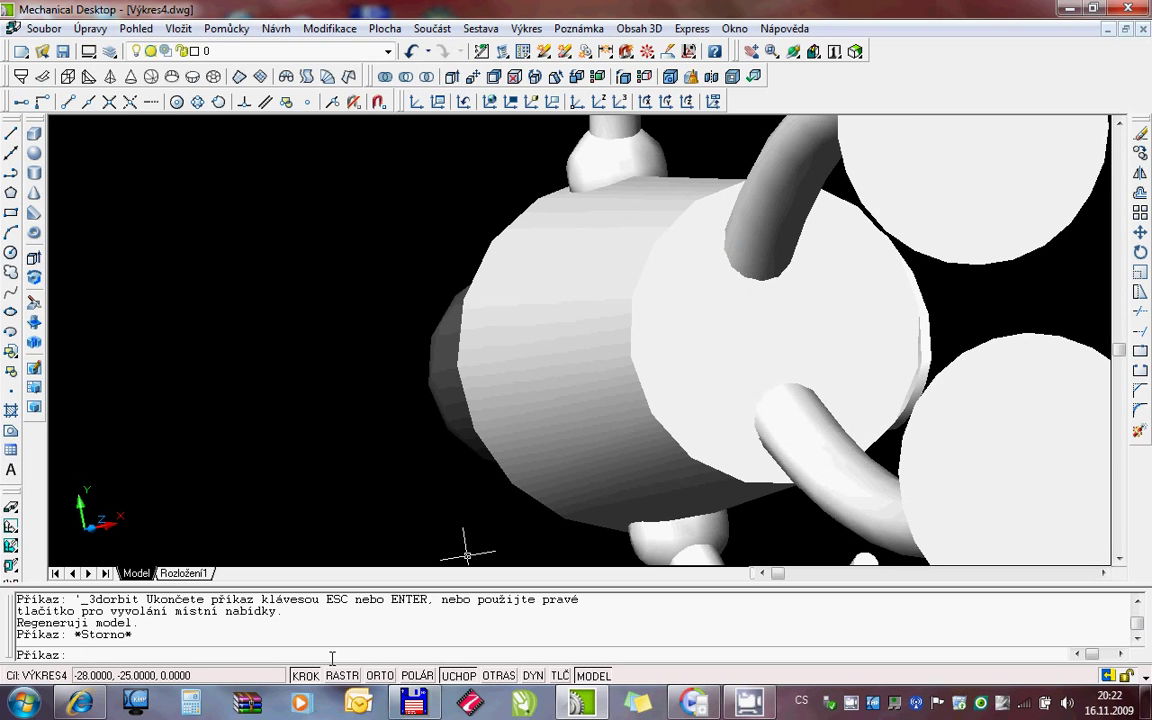
pyautogui.click(305, 675)
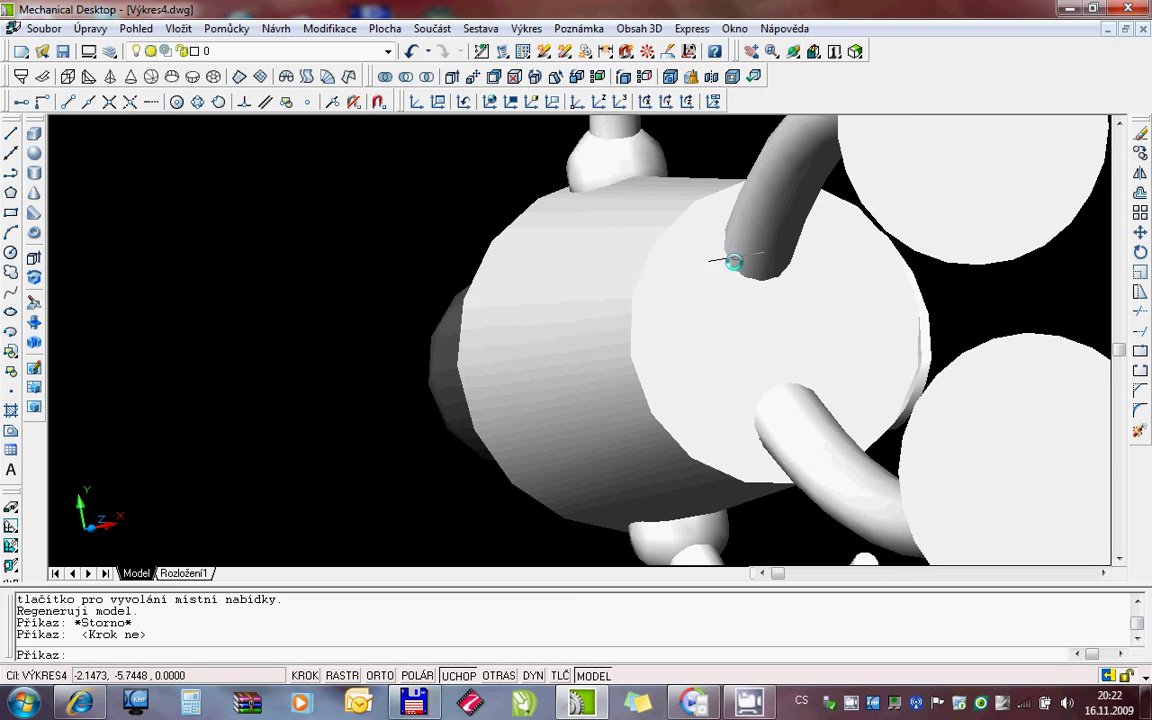
# Rotate the bent tube and its disc about the tube end toward the lower right
pyautogui.click(732, 263)
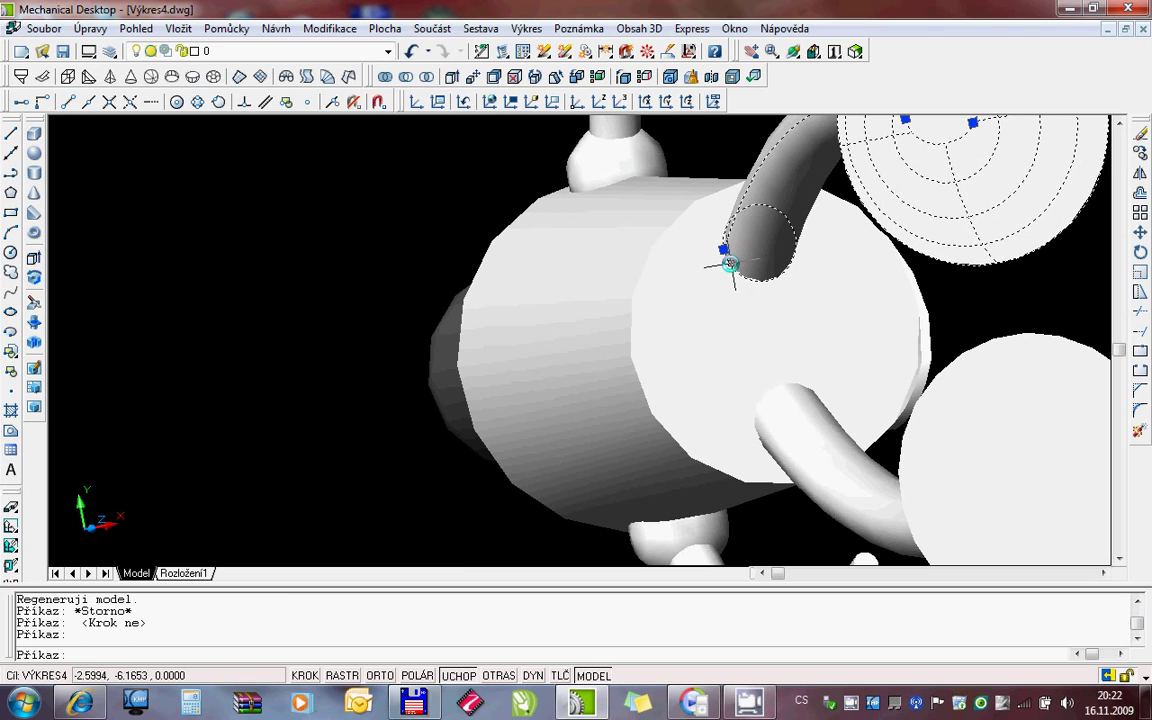
pyautogui.rightClick(731, 263)
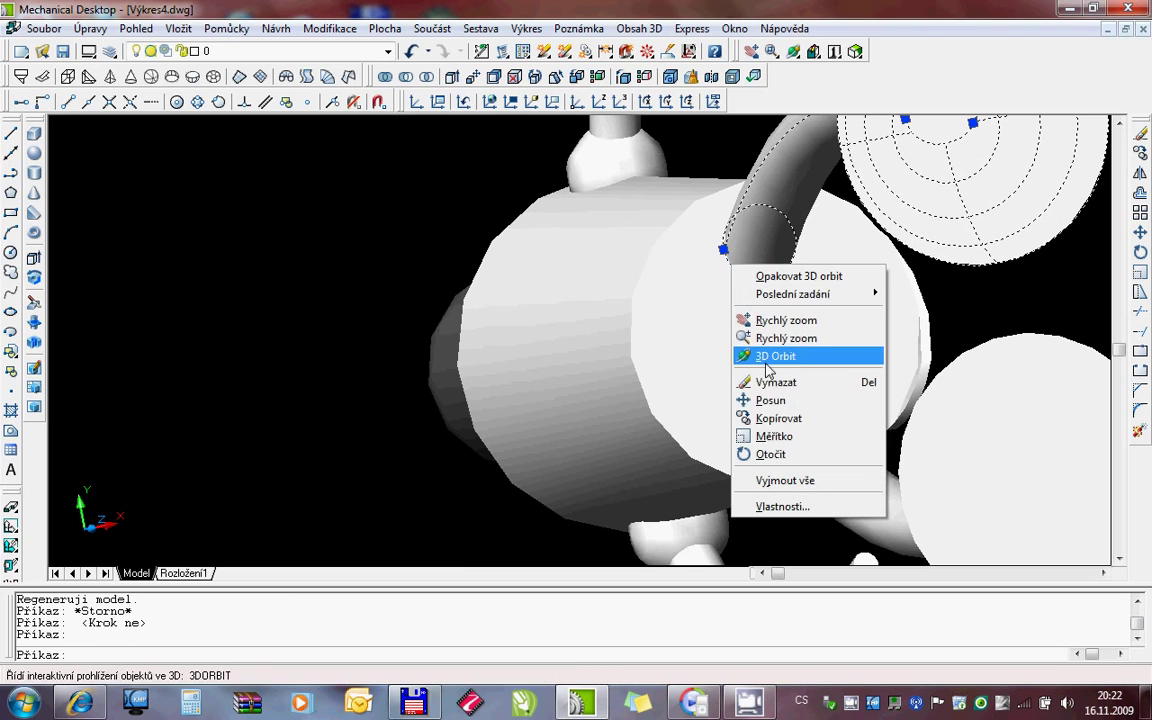
pyautogui.click(770, 453)
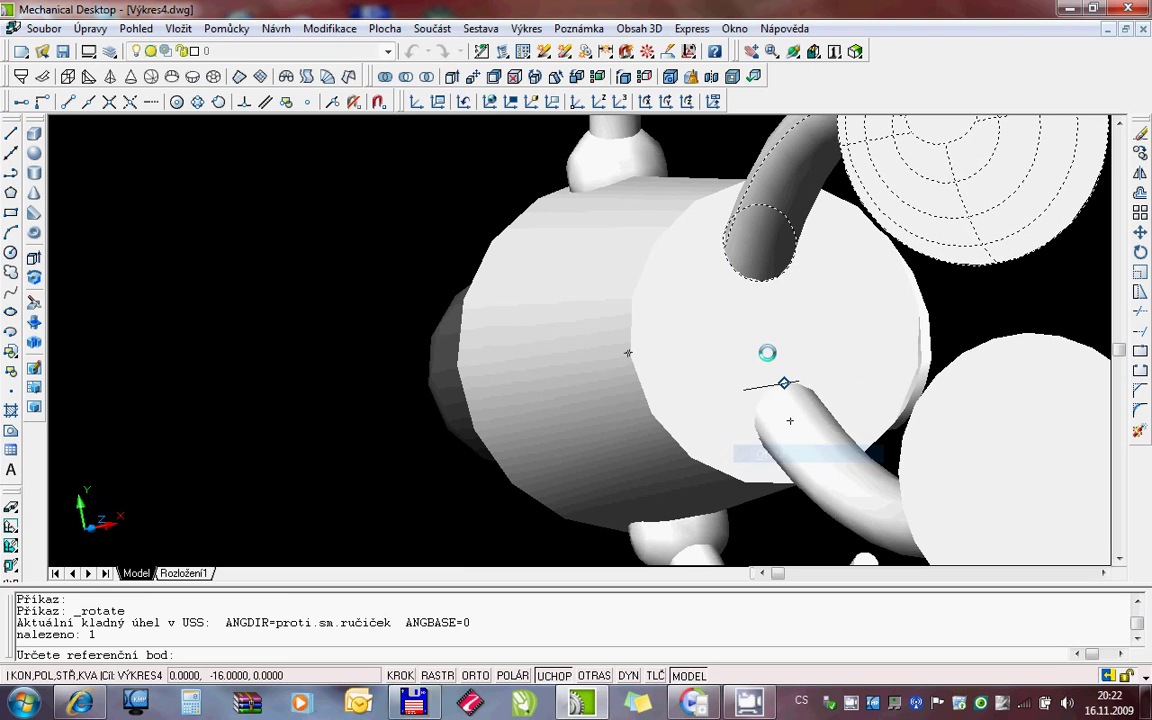
pyautogui.click(758, 246)
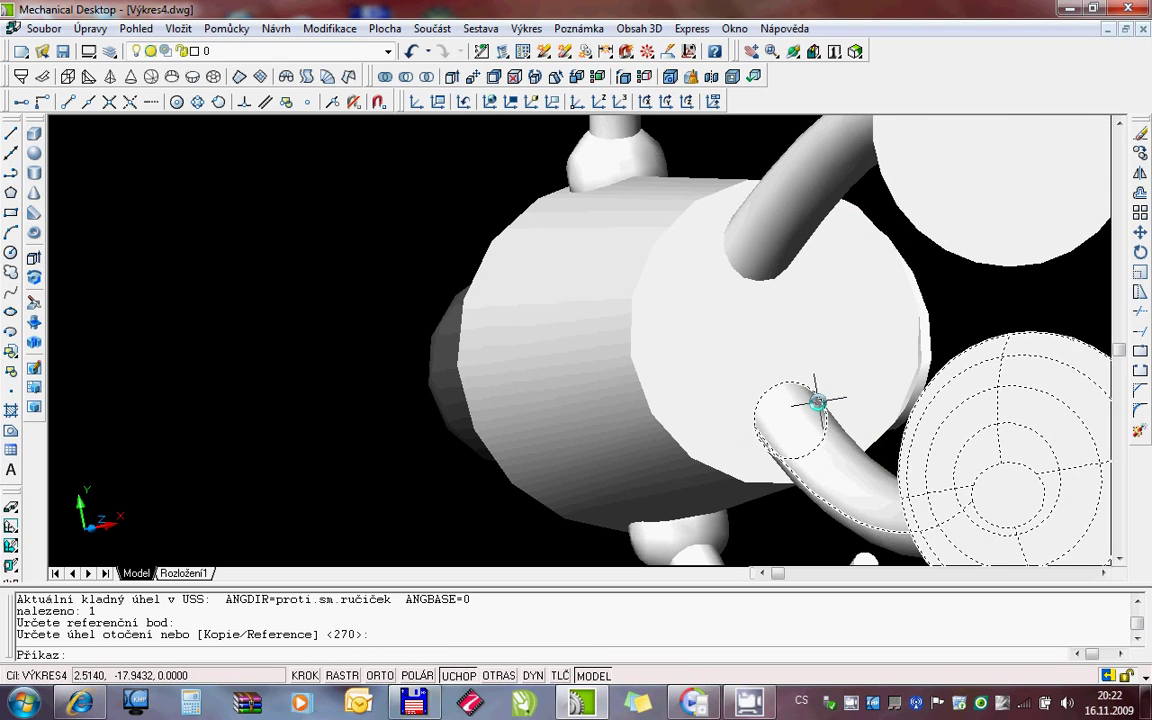
pyautogui.click(818, 401)
# Rotate the parts again about the circle centre to fine-tune their angle
pyautogui.rightClick(818, 401)
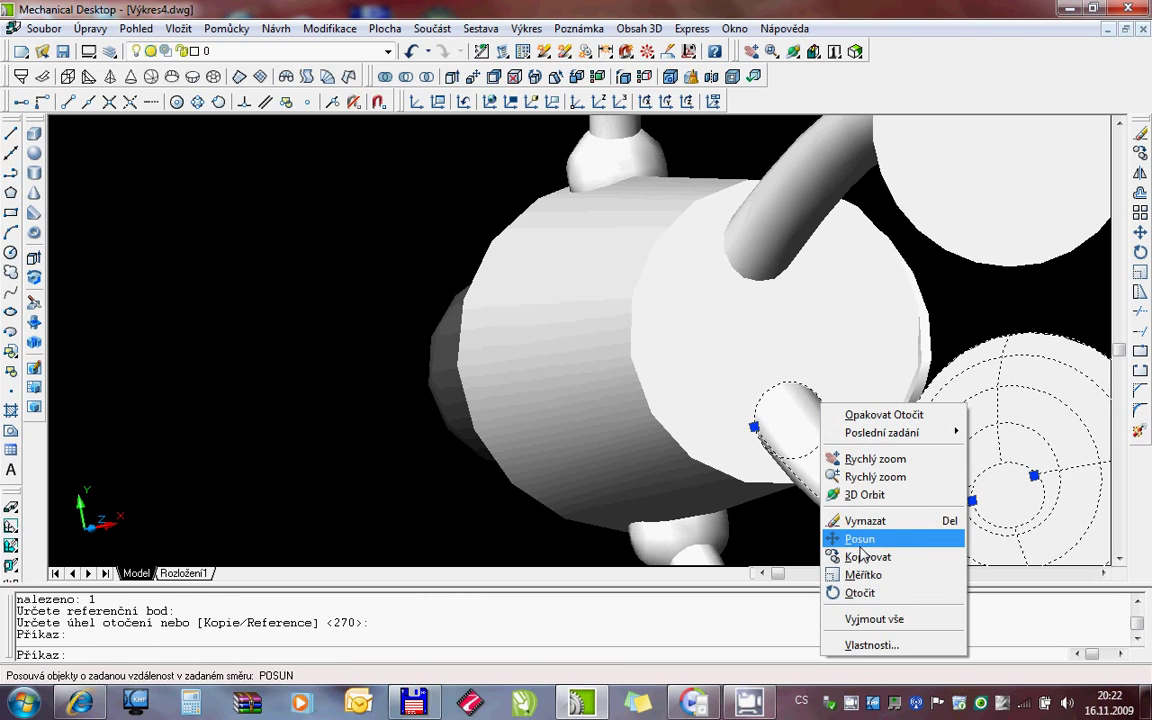
pyautogui.click(862, 592)
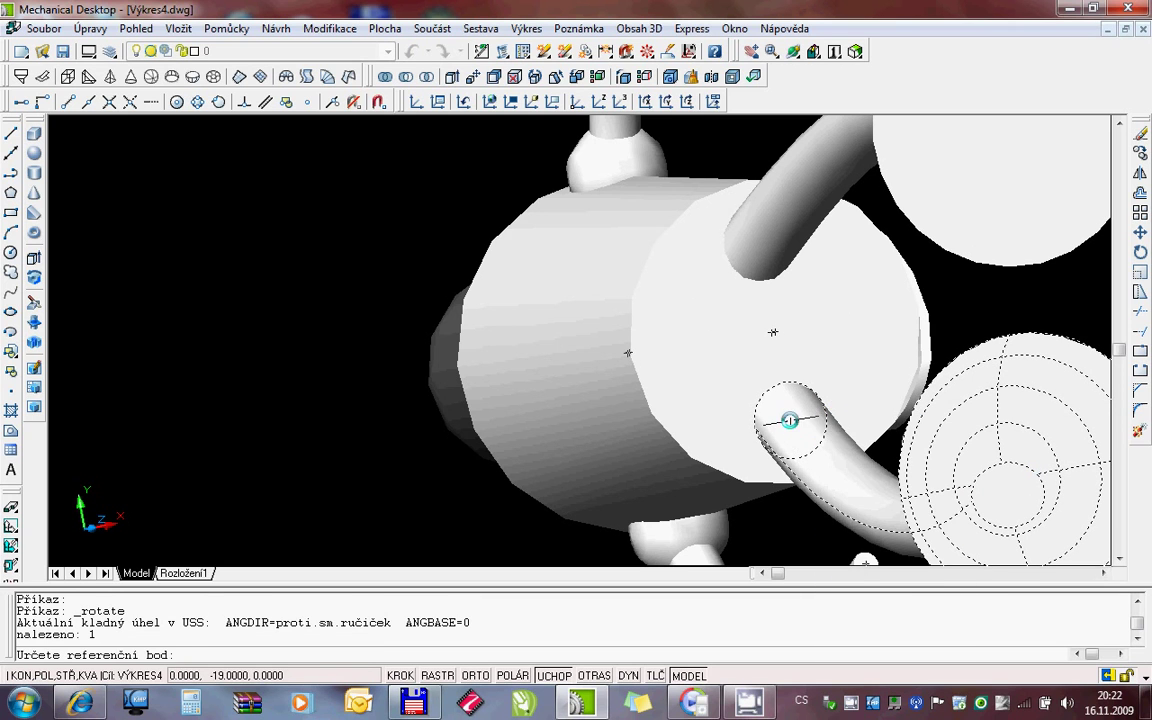
pyautogui.click(790, 420)
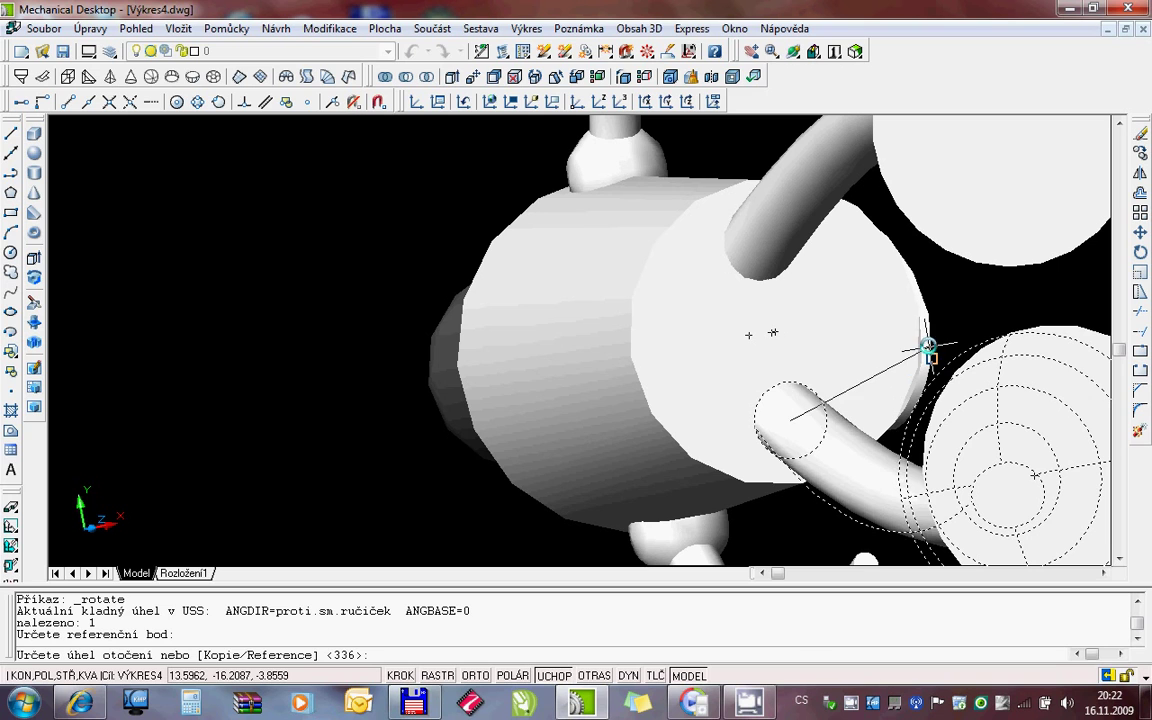
pyautogui.click(921, 360)
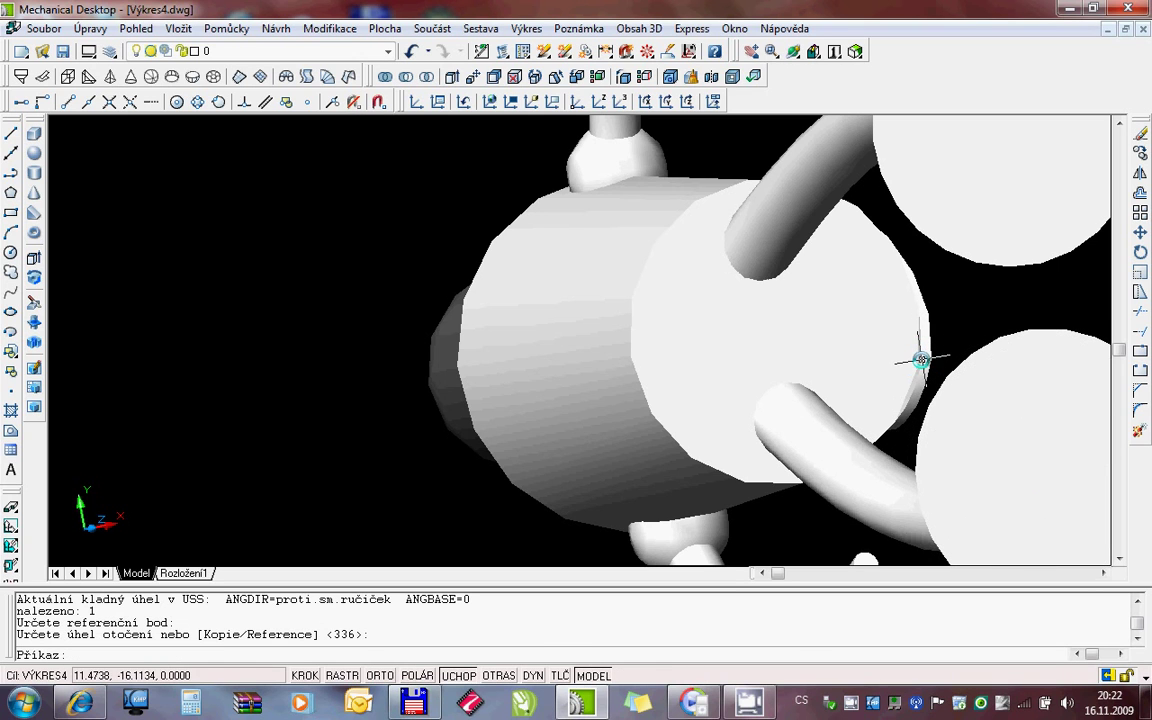
pyautogui.rightClick(838, 272)
# Orbit and zoom out so the whole robot shows, its feet and foot discs facing the viewer
pyautogui.click(872, 432)
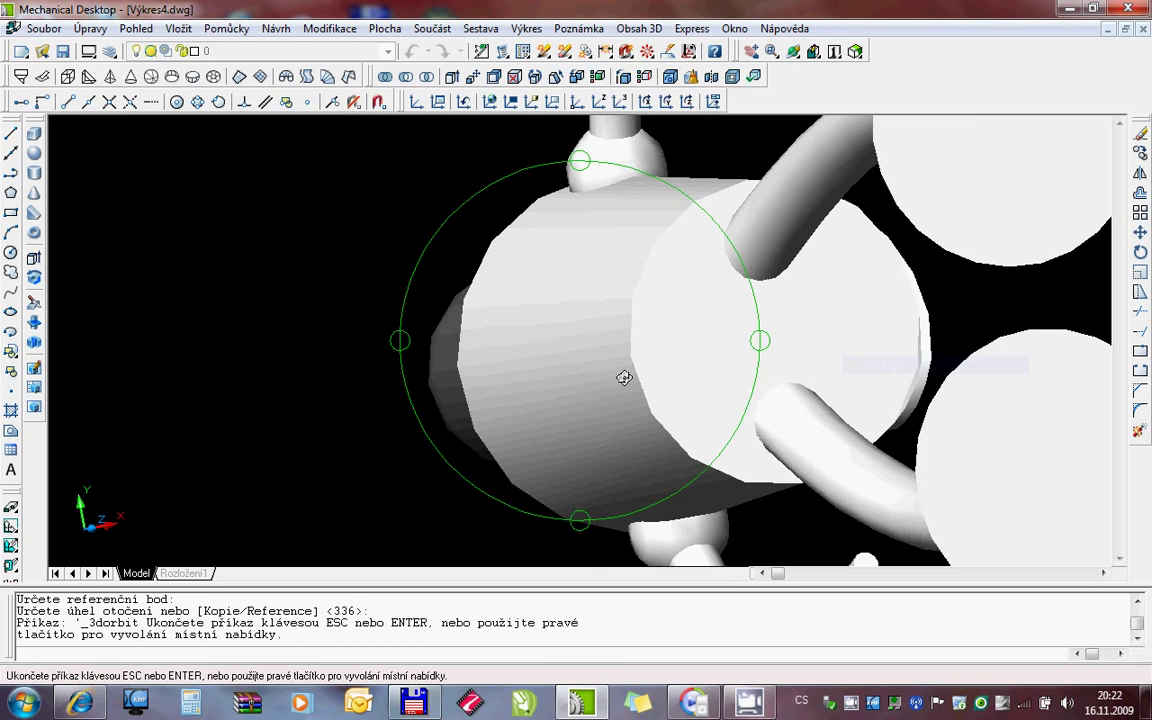
pyautogui.moveTo(622, 378)
pyautogui.mouseDown()
pyautogui.moveTo(708, 352)
pyautogui.moveTo(647, 394)
pyautogui.mouseUp()
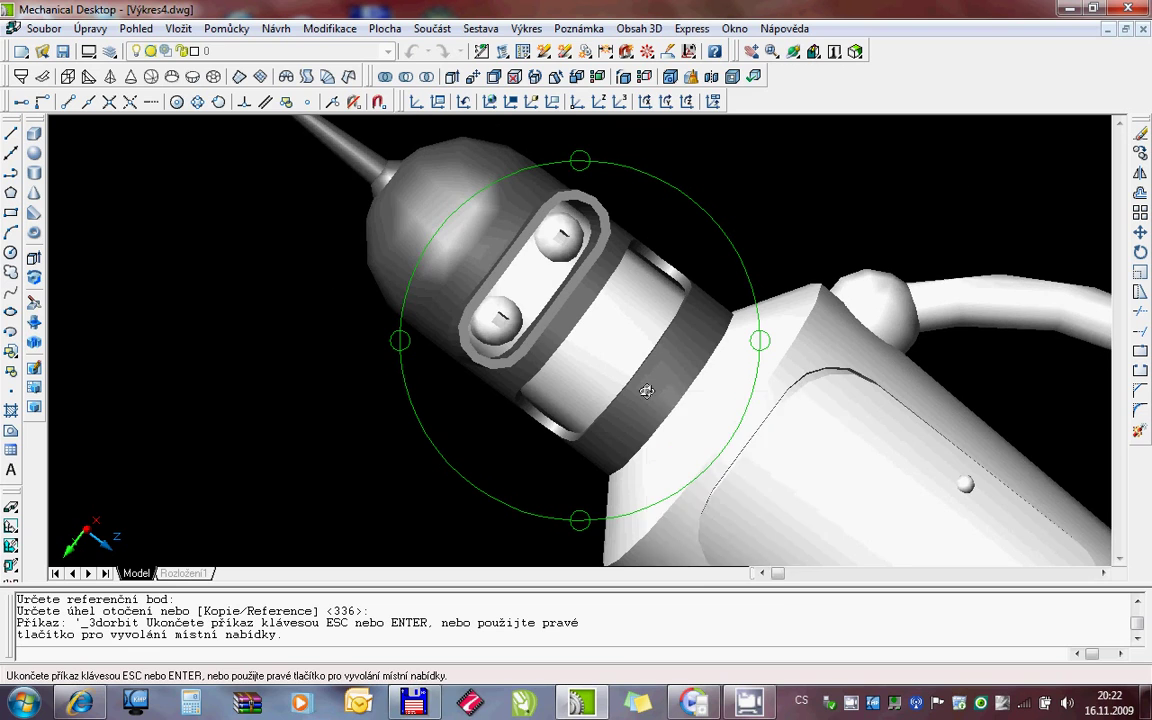
pyautogui.rightClick(647, 394)
pyautogui.click(703, 455)
pyautogui.moveTo(689, 447); pyautogui.dragTo(694, 432)
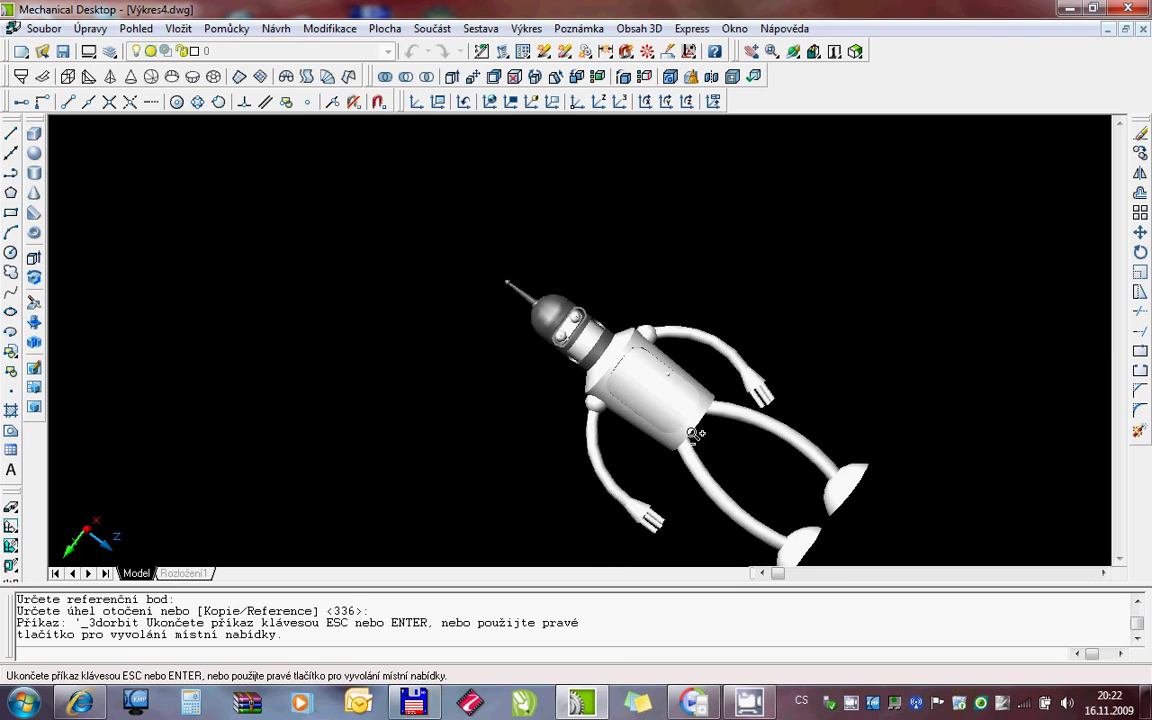
pyautogui.rightClick(683, 410)
pyautogui.click(750, 484)
pyautogui.moveTo(750, 484)
pyautogui.mouseDown()
pyautogui.moveTo(757, 493)
pyautogui.moveTo(605, 401)
pyautogui.mouseUp()
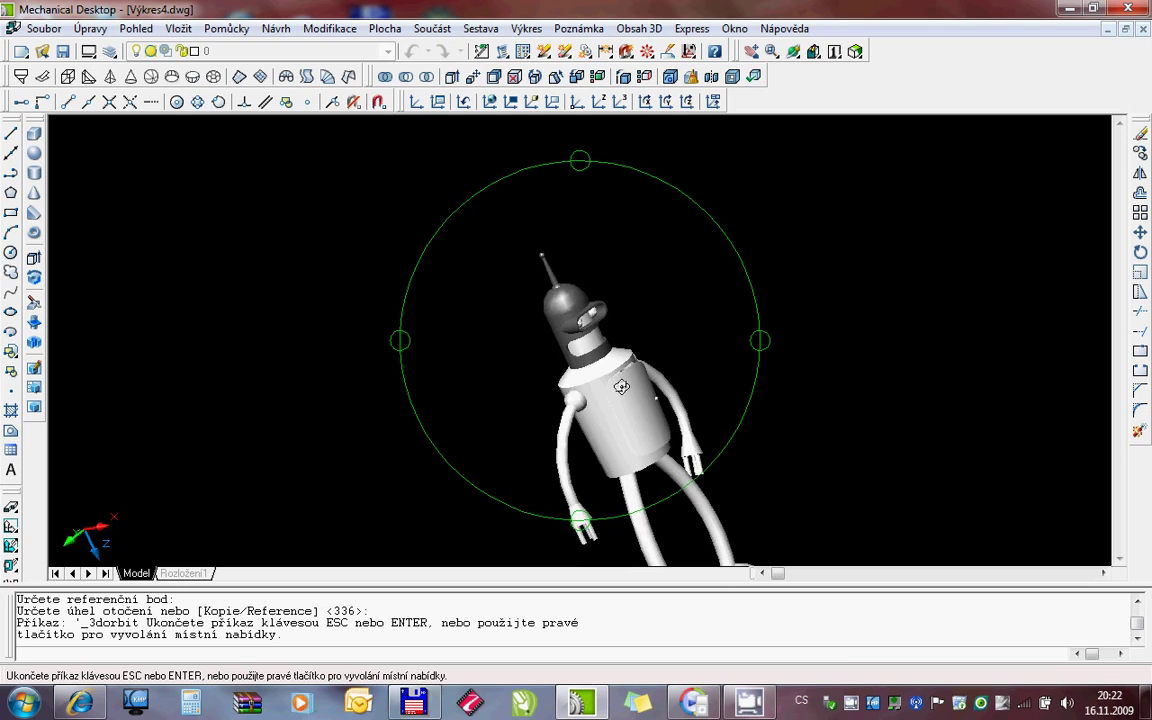
pyautogui.moveTo(605, 401)
pyautogui.mouseDown()
pyautogui.moveTo(630, 288)
pyautogui.moveTo(621, 377)
pyautogui.moveTo(643, 252)
pyautogui.moveTo(669, 333)
pyautogui.moveTo(645, 313)
pyautogui.moveTo(667, 331)
pyautogui.mouseUp()
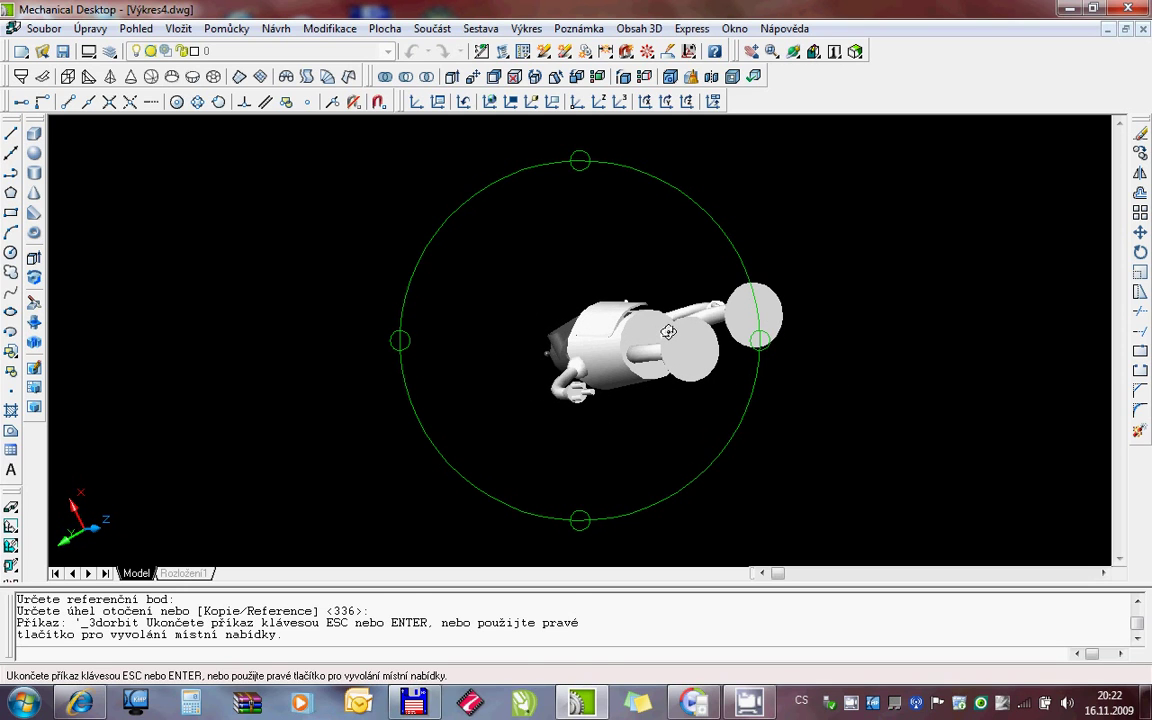
pyautogui.press('Escape')
pyautogui.press('Escape')
# Zoom in on the feet and tilt the front foot disc about its leg rod's end
pyautogui.click(770, 52)
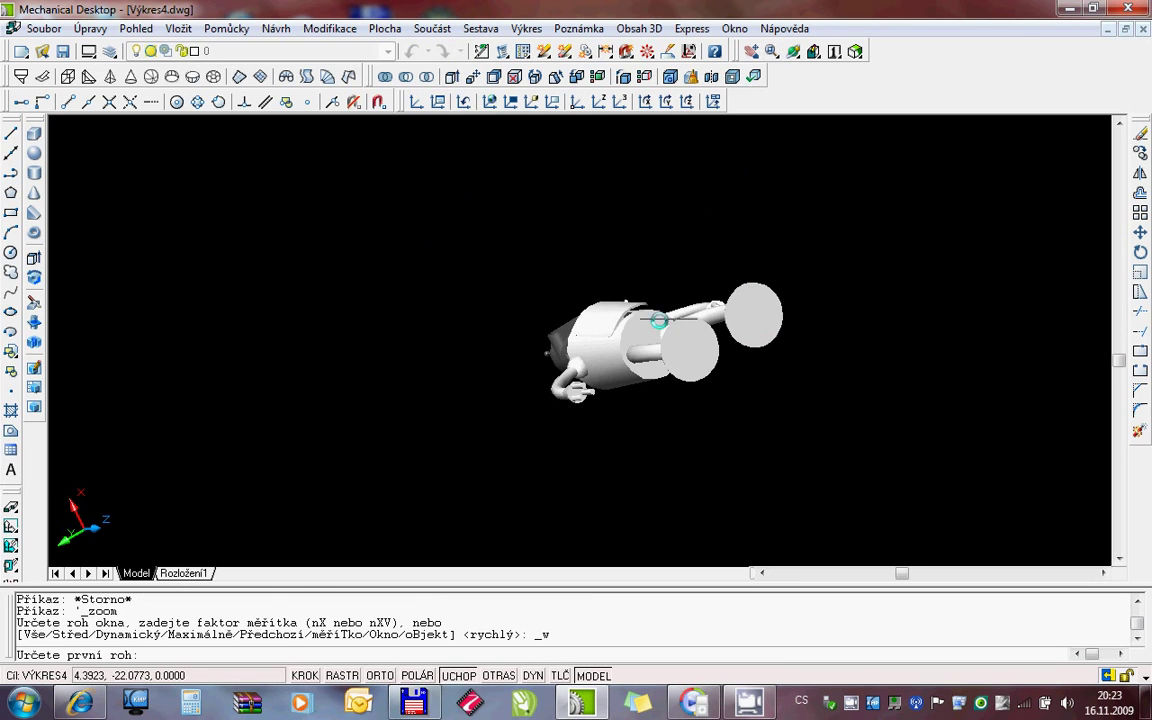
pyautogui.click(774, 375)
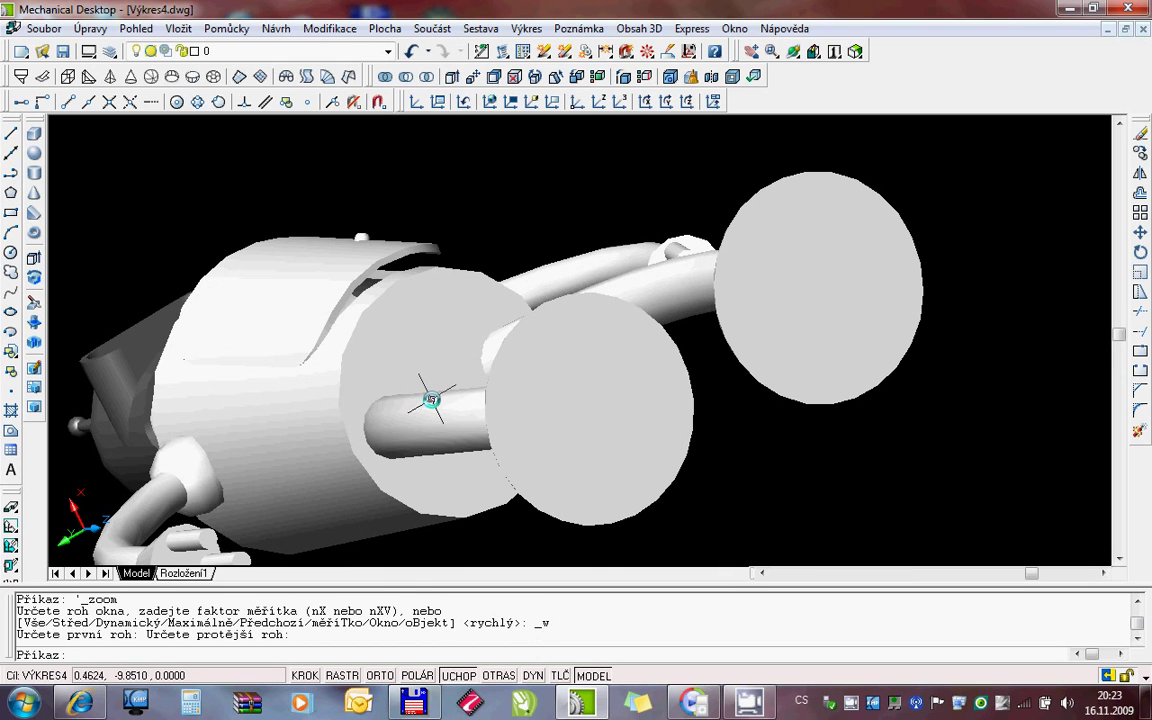
pyautogui.click(481, 418)
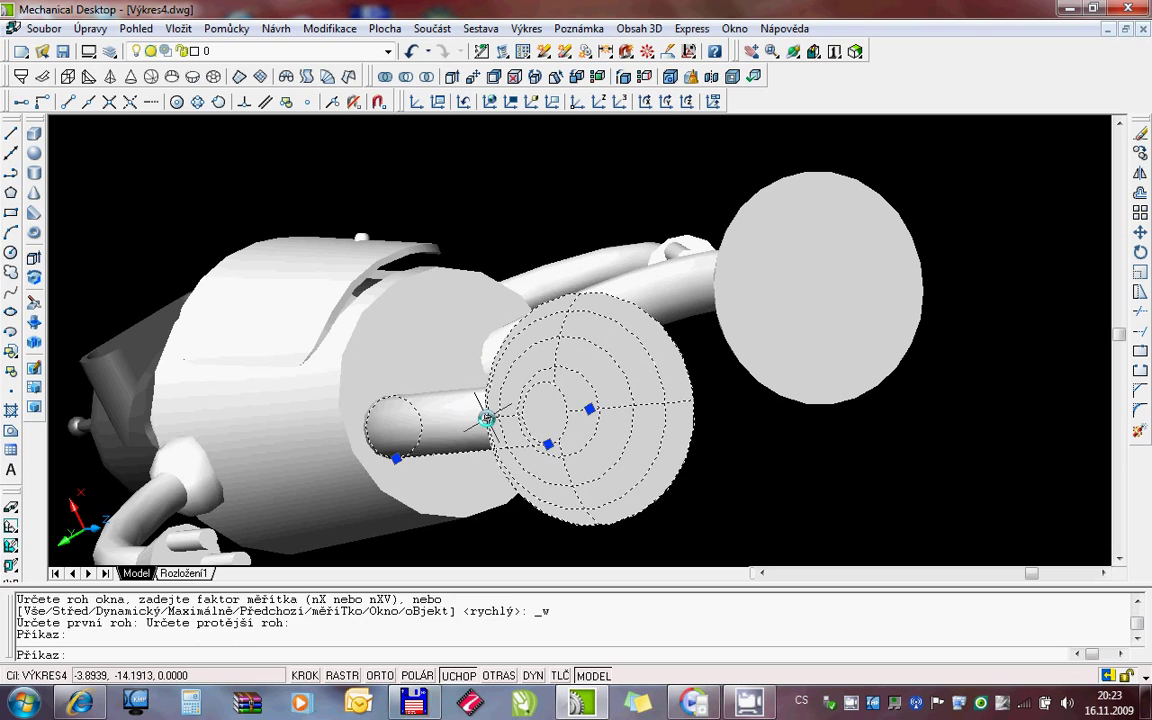
pyautogui.rightClick(411, 397)
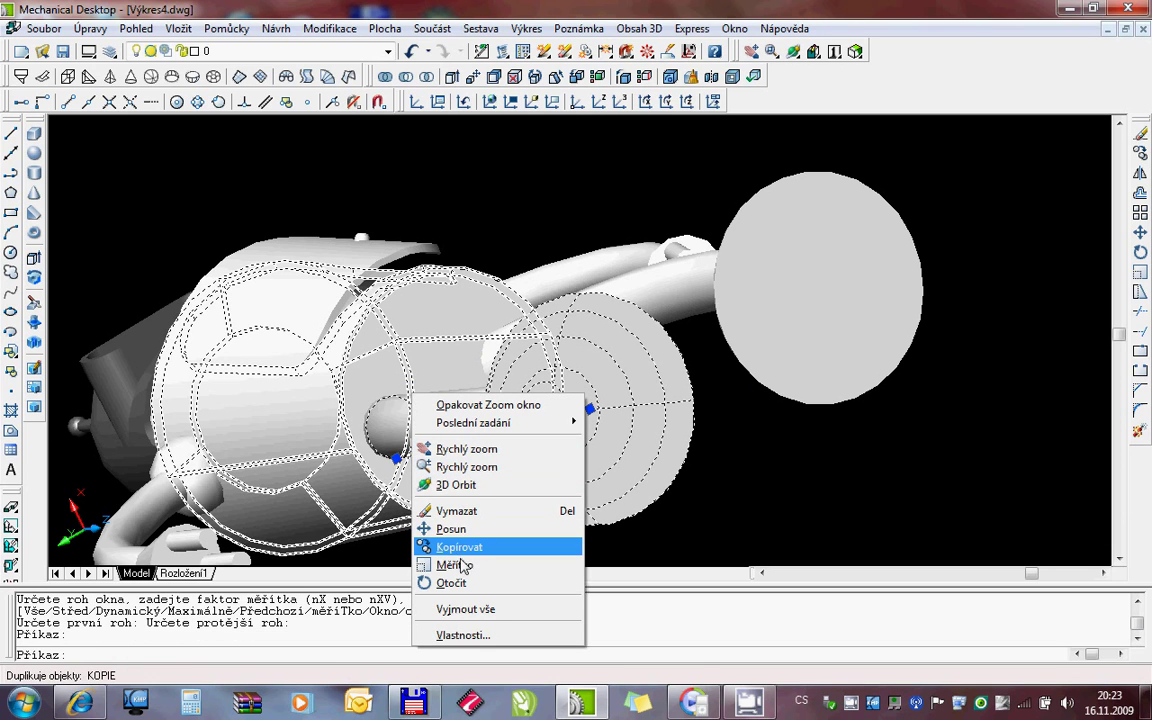
pyautogui.click(451, 582)
pyautogui.click(395, 429)
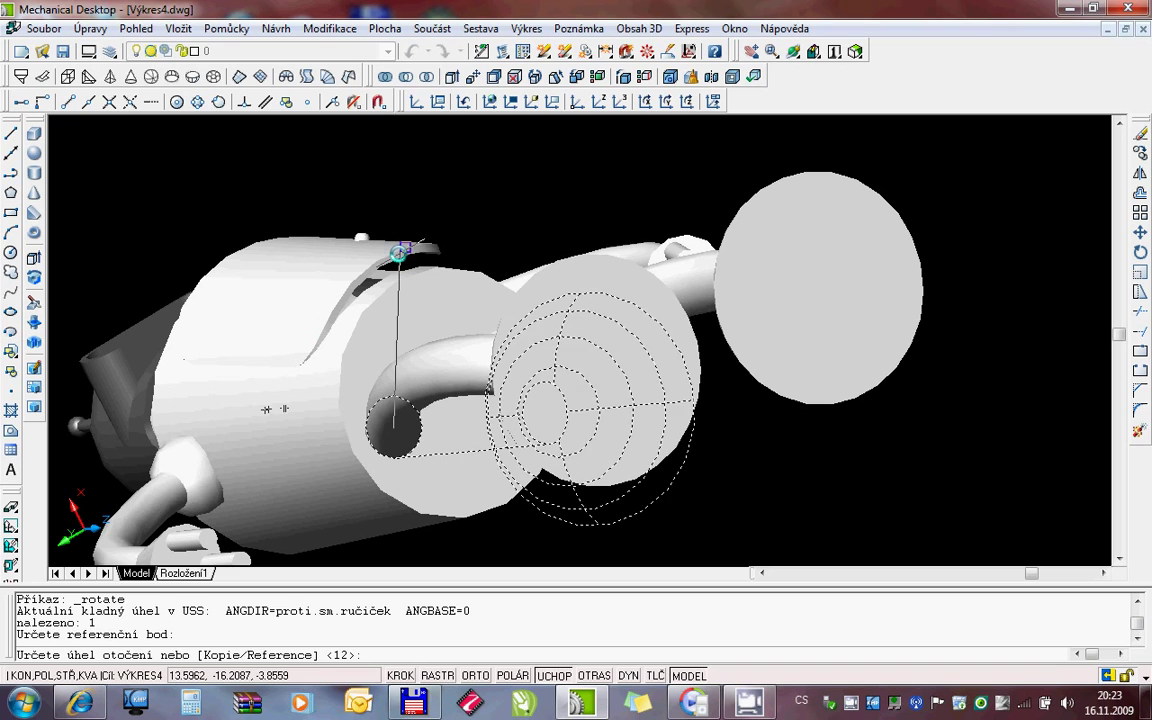
pyautogui.click(405, 249)
# Orbit and zoom out to inspect the full robot
pyautogui.rightClick(506, 236)
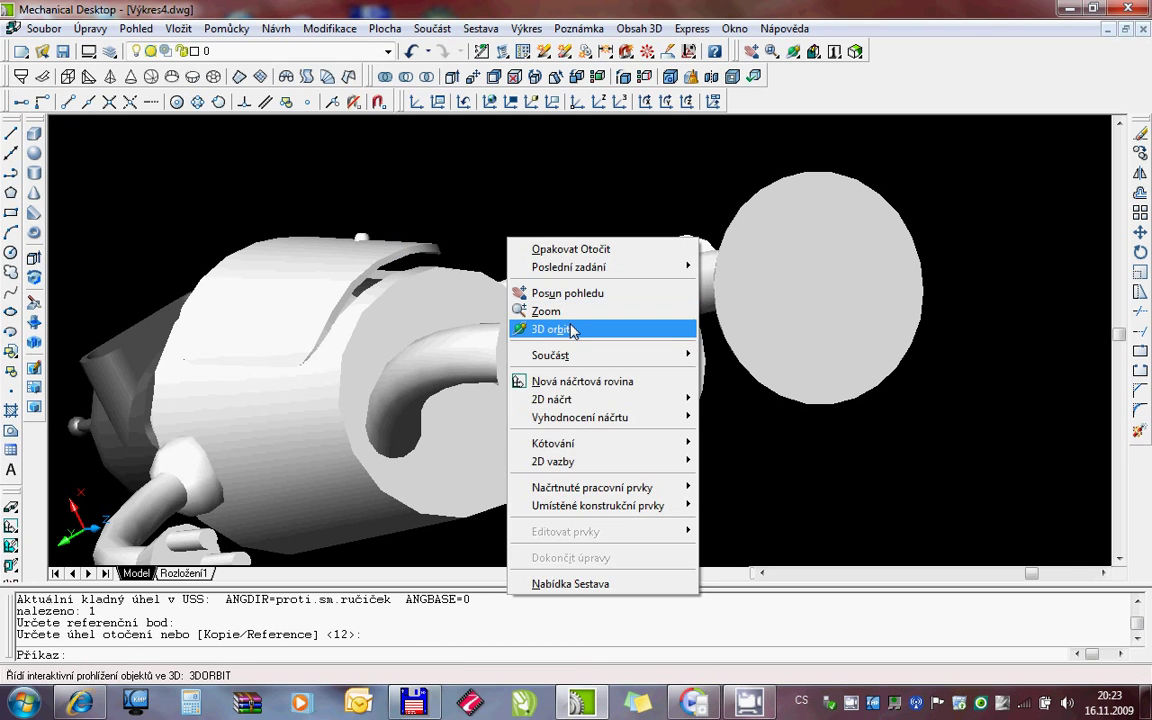
pyautogui.click(570, 326)
pyautogui.moveTo(496, 260)
pyautogui.mouseDown()
pyautogui.moveTo(480, 332)
pyautogui.moveTo(486, 436)
pyautogui.moveTo(550, 337)
pyautogui.moveTo(470, 362)
pyautogui.mouseUp()
pyautogui.rightClick(470, 362)
pyautogui.click(510, 421)
pyautogui.moveTo(510, 421); pyautogui.dragTo(540, 411)
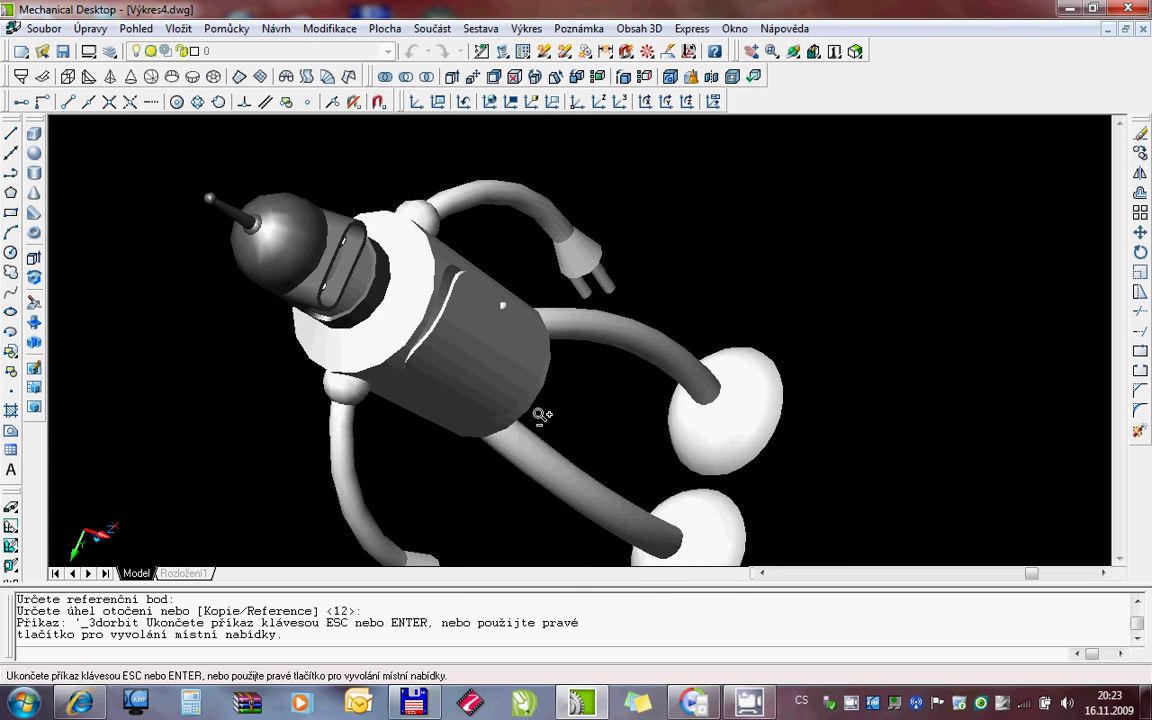
pyautogui.rightClick(545, 383)
pyautogui.click(612, 458)
pyautogui.moveTo(465, 465)
pyautogui.mouseDown()
pyautogui.moveTo(593, 379)
pyautogui.moveTo(507, 424)
pyautogui.moveTo(694, 342)
pyautogui.moveTo(561, 411)
pyautogui.mouseUp()
# Zoom out further and turn the robot to a standing side view
pyautogui.rightClick(556, 416)
pyautogui.click(604, 474)
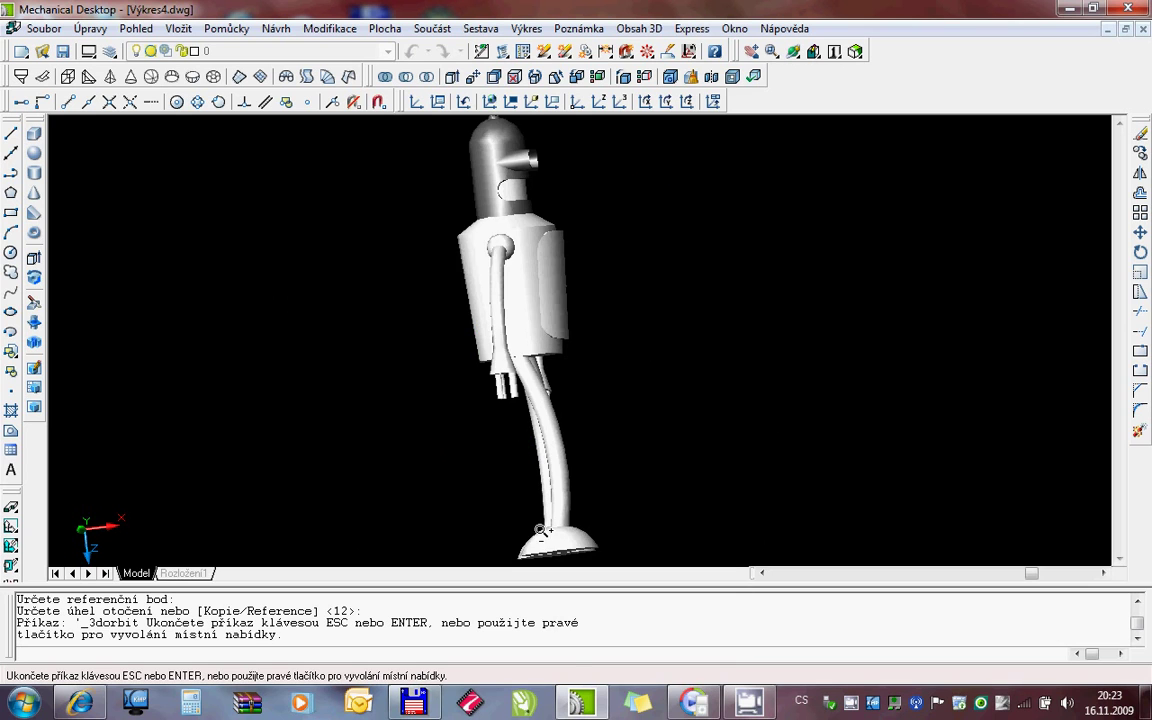
pyautogui.moveTo(604, 474); pyautogui.dragTo(571, 373)
pyautogui.rightClick(567, 377)
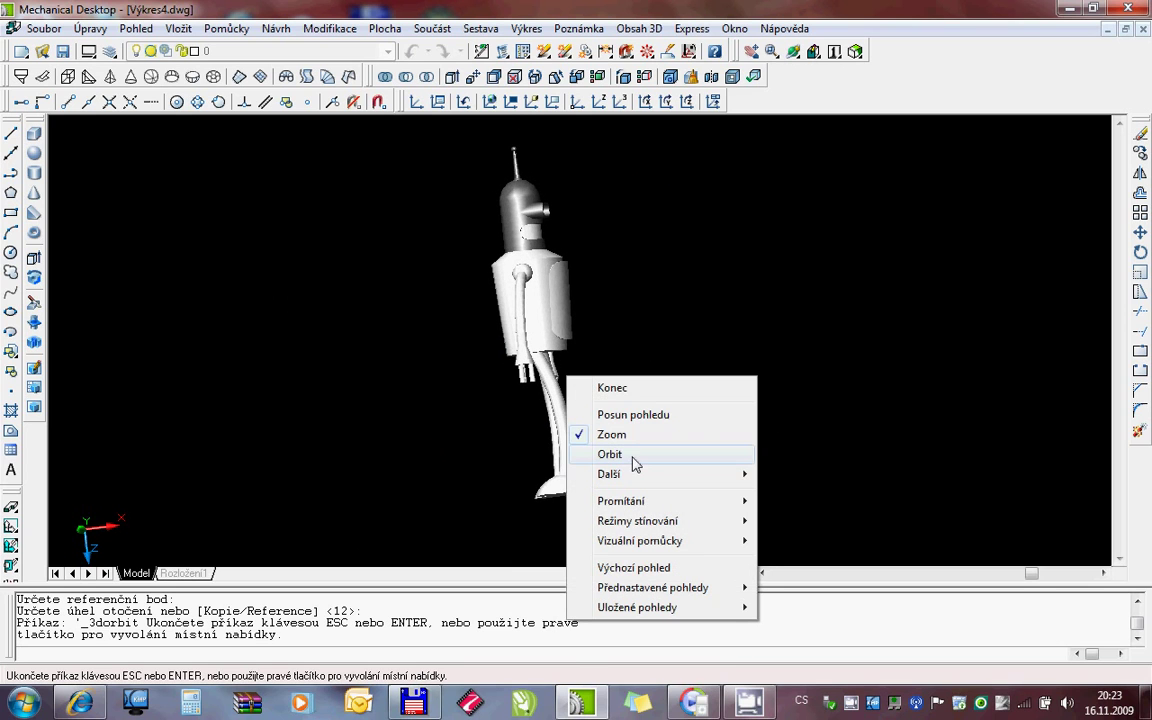
pyautogui.click(633, 462)
pyautogui.moveTo(632, 406)
pyautogui.mouseDown()
pyautogui.moveTo(514, 378)
pyautogui.moveTo(608, 362)
pyautogui.moveTo(641, 381)
pyautogui.mouseUp()
pyautogui.press('Escape')
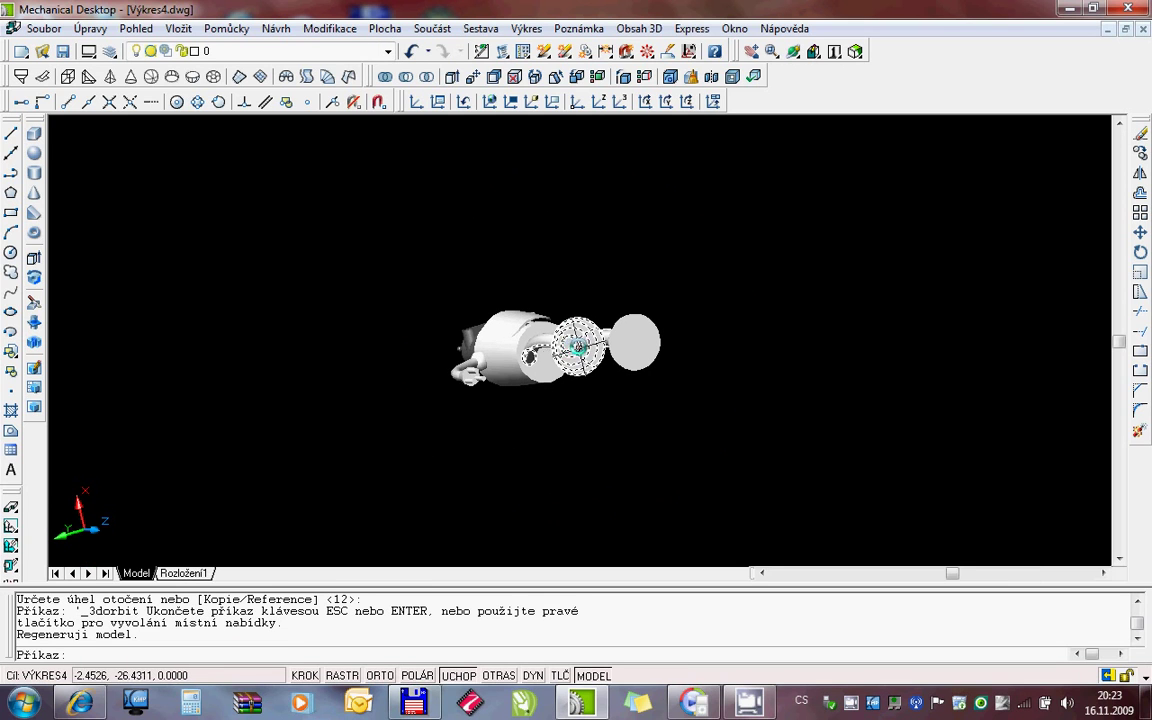
pyautogui.click(785, 51)
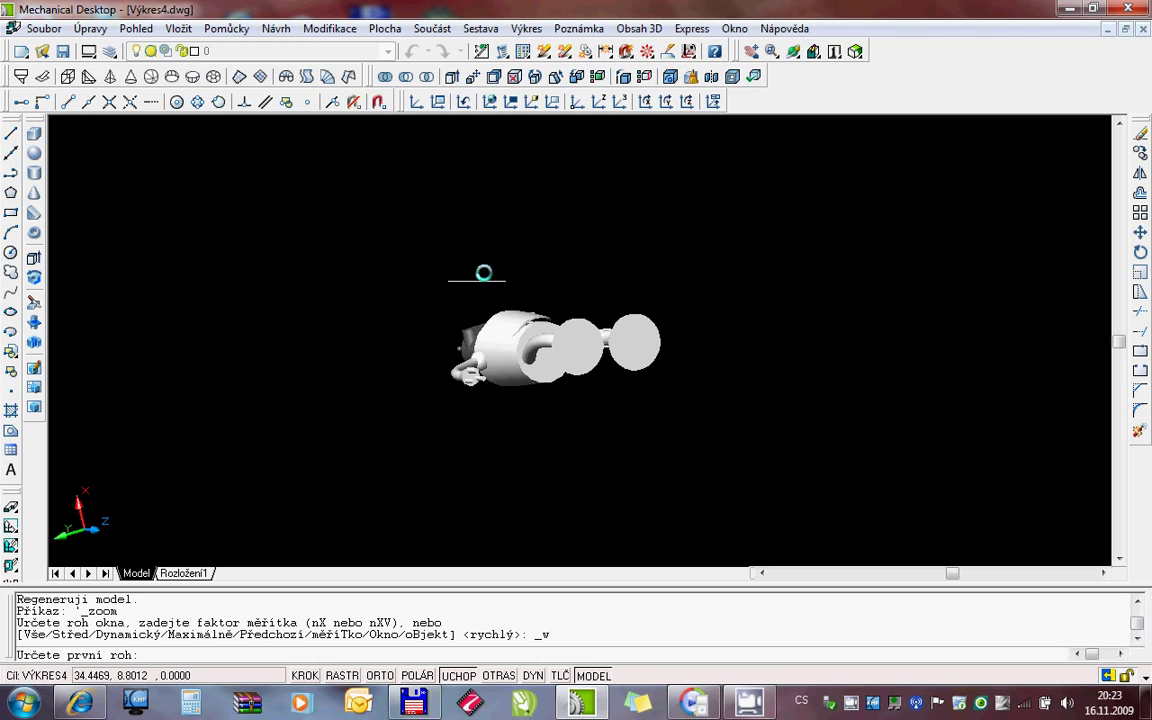
# Zoom in on the discs, align the UCS to the rightmost disc's flat face and view it straight on
pyautogui.click(722, 398)
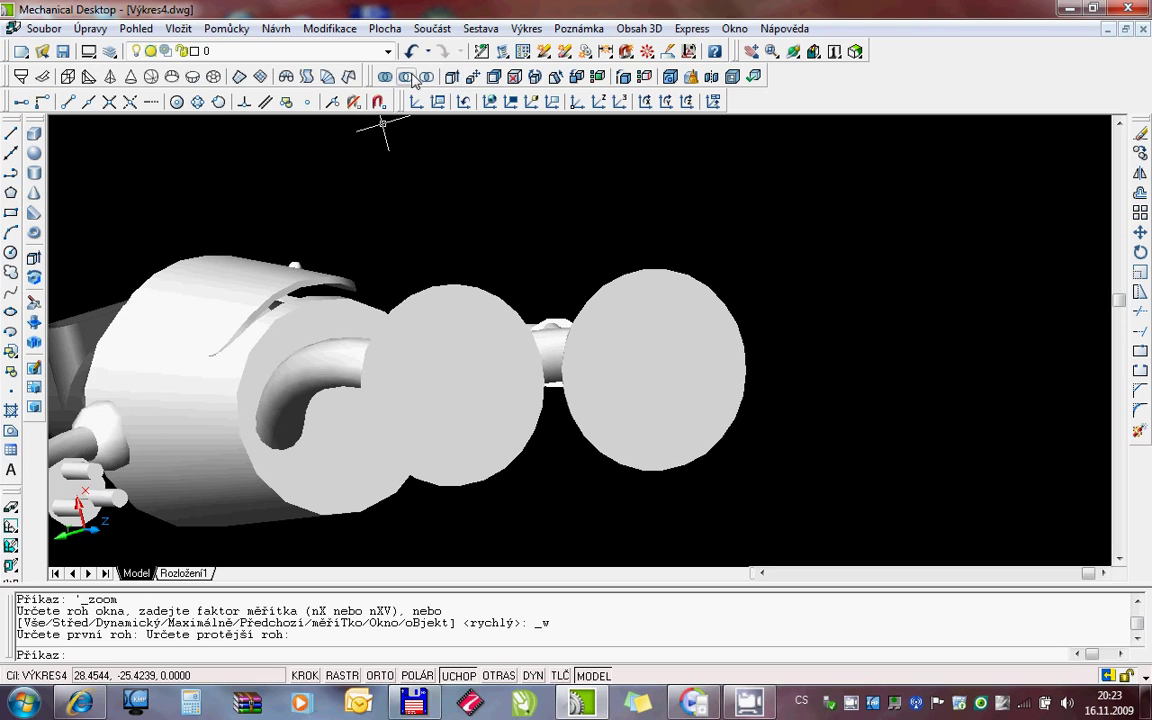
pyautogui.click(534, 97)
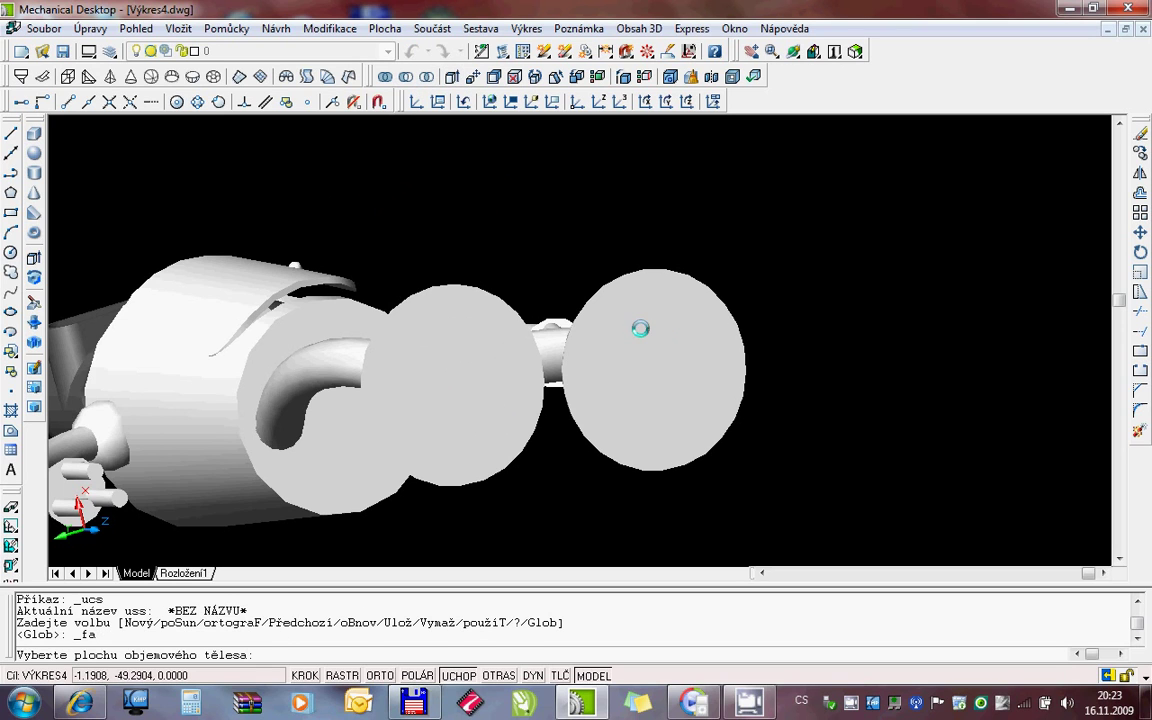
pyautogui.click(660, 329)
pyautogui.press('Return')
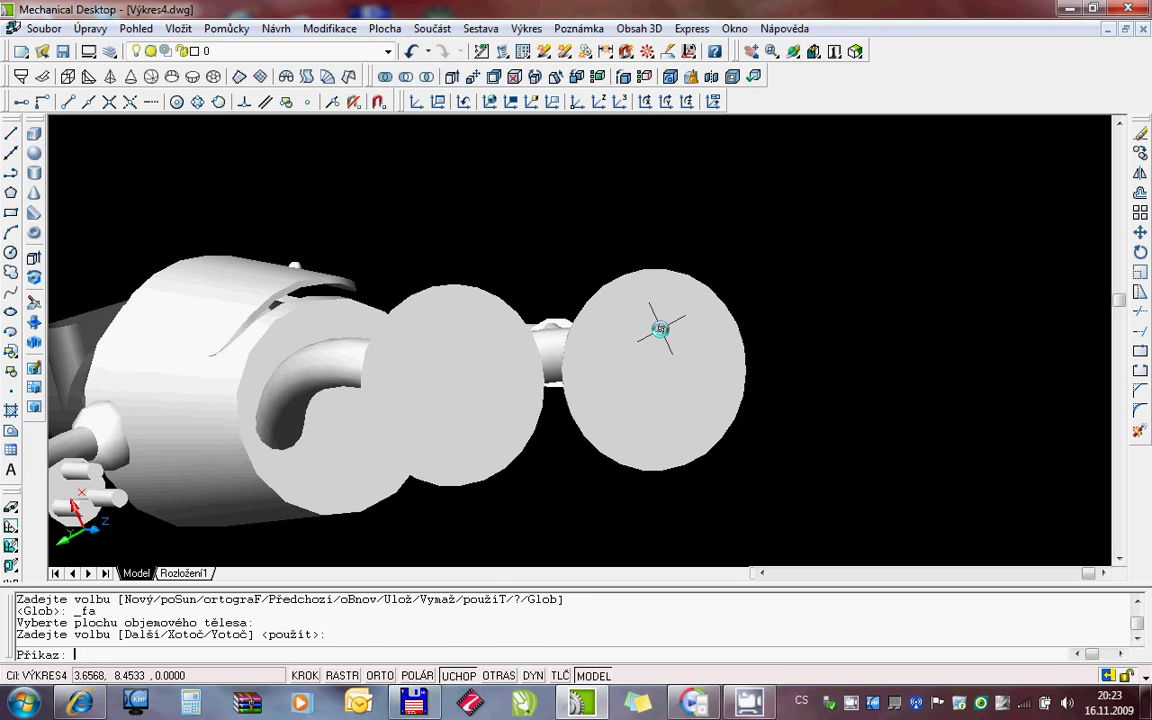
pyautogui.click(834, 53)
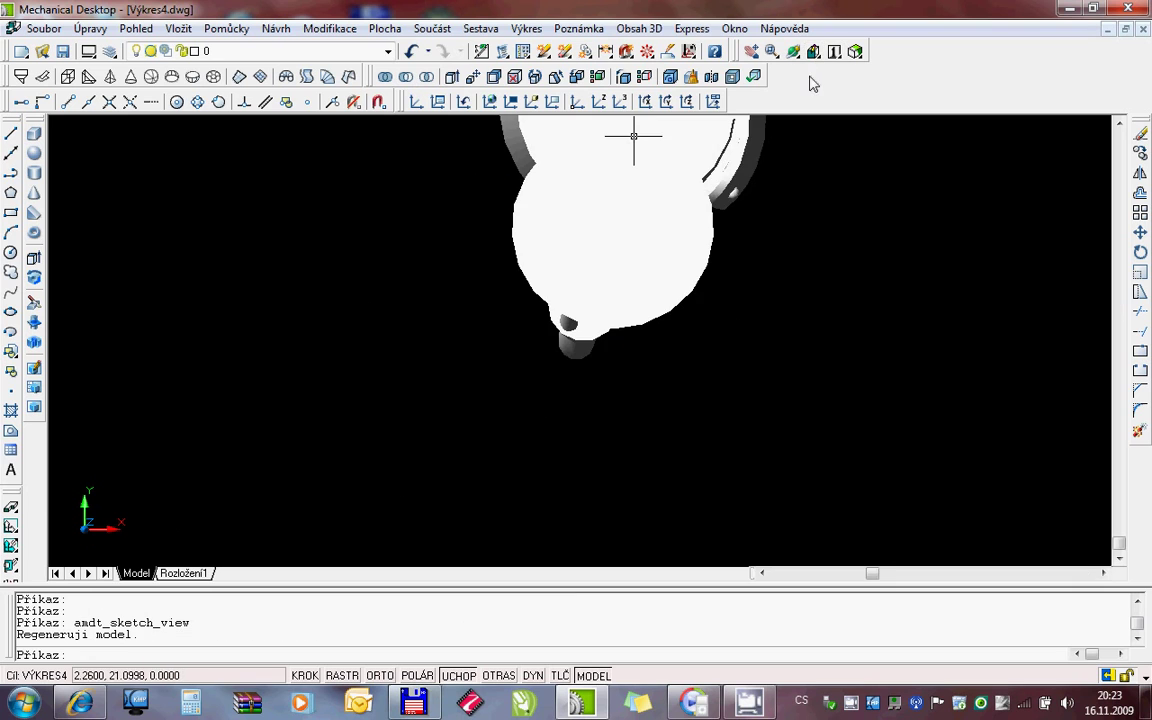
# Zoom out until the whole robot appears small in the top-down view
pyautogui.rightClick(668, 122)
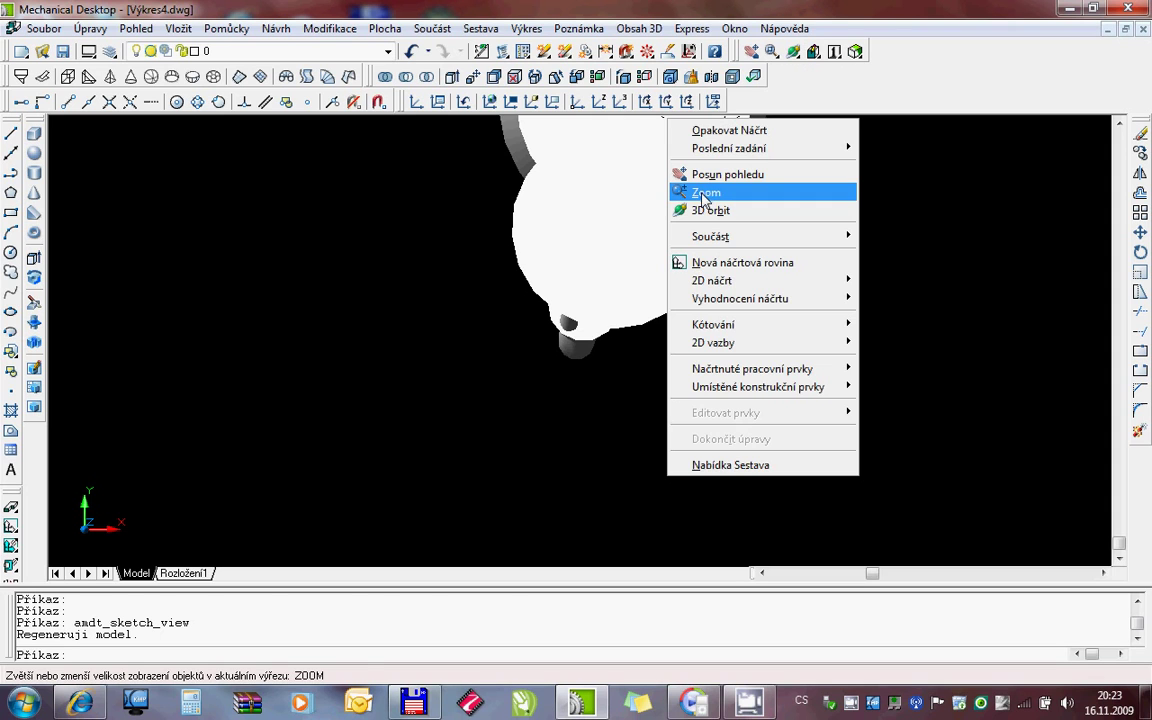
pyautogui.click(704, 193)
pyautogui.moveTo(638, 360)
pyautogui.mouseDown()
pyautogui.moveTo(668, 358)
pyautogui.moveTo(666, 292)
pyautogui.mouseUp()
pyautogui.press('Escape')
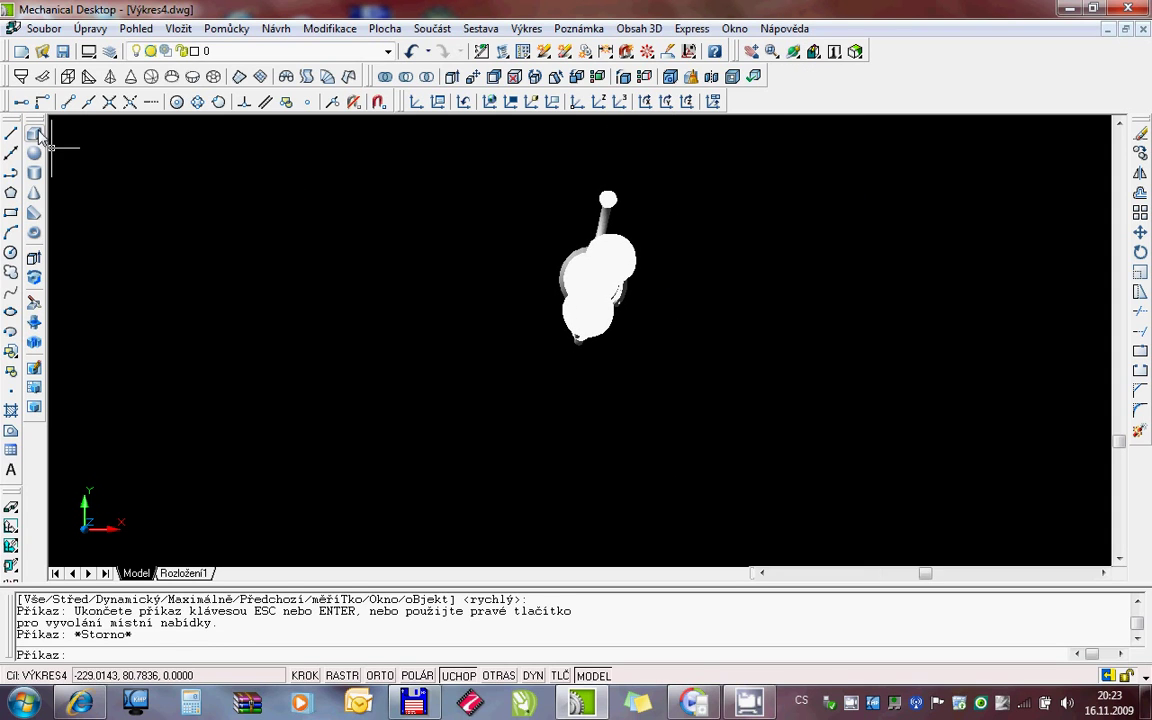
pyautogui.click(35, 133)
# Draw a box around the robot with height 2 as the base plate
pyautogui.click(315, 140)
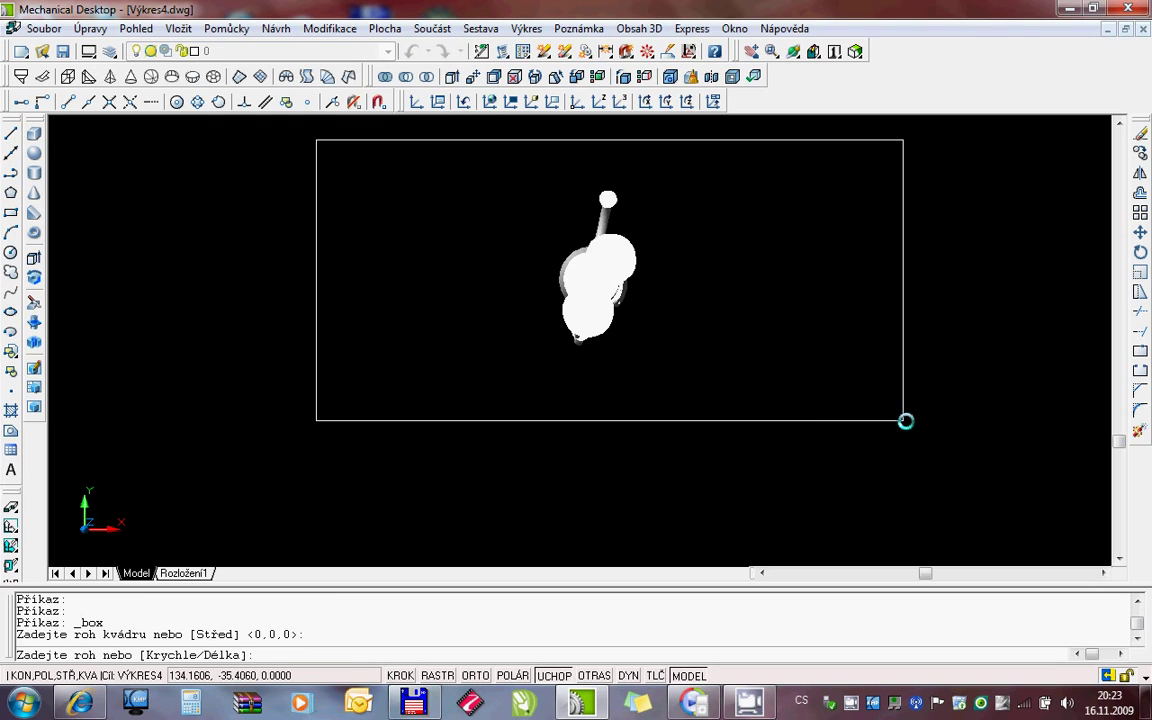
pyautogui.click(952, 456)
pyautogui.write('2')
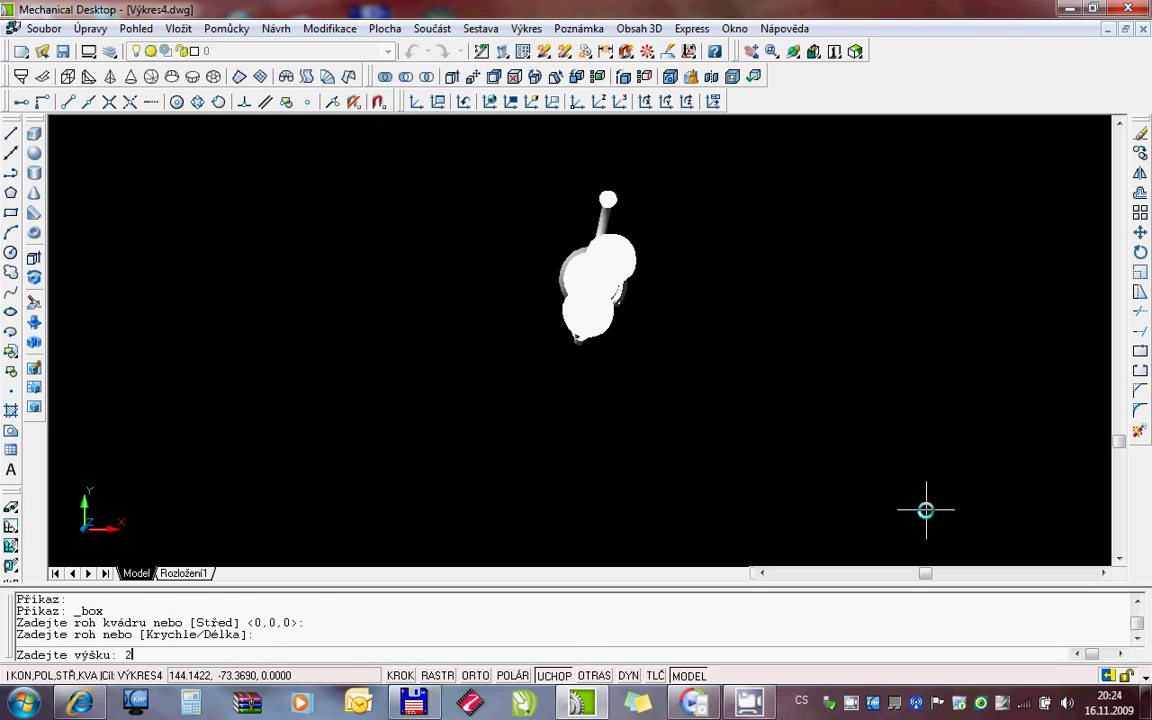
pyautogui.press('Return')
# Switch to perspective projection and orbit and zoom to a low front view of the robot on the plate
pyautogui.rightClick(731, 313)
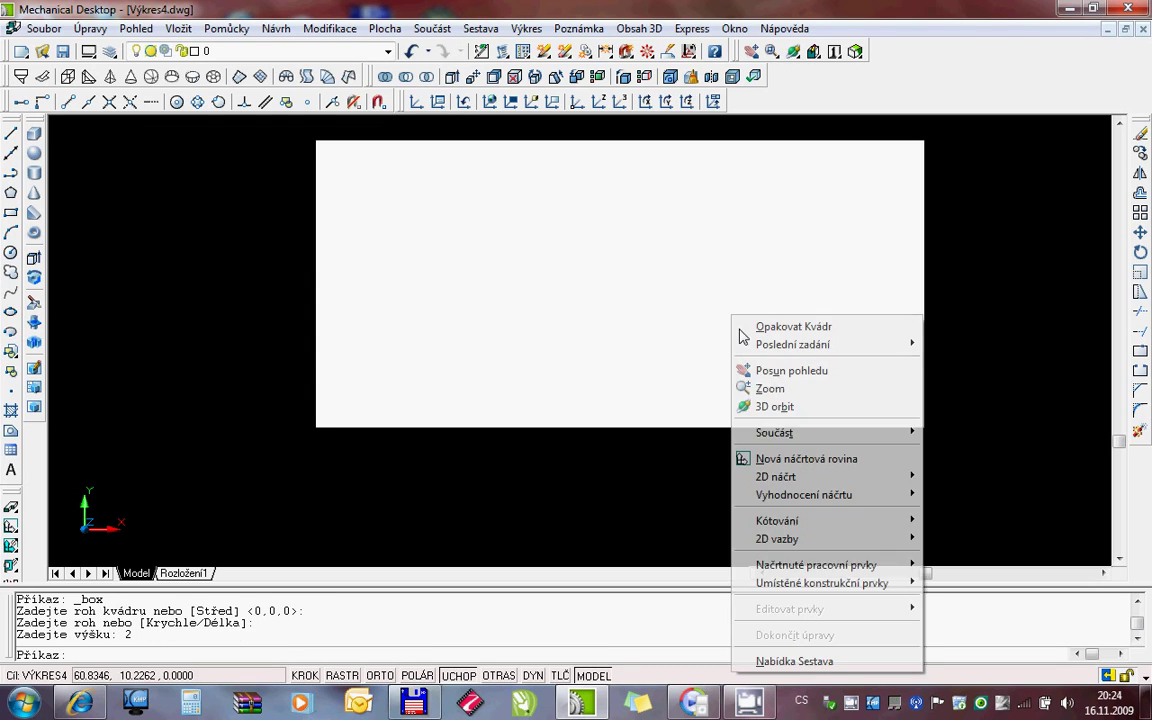
pyautogui.click(760, 404)
pyautogui.moveTo(760, 404)
pyautogui.mouseDown()
pyautogui.moveTo(823, 368)
pyautogui.moveTo(713, 331)
pyautogui.moveTo(645, 397)
pyautogui.moveTo(616, 402)
pyautogui.moveTo(594, 383)
pyautogui.moveTo(589, 424)
pyautogui.moveTo(594, 404)
pyautogui.mouseUp()
pyautogui.rightClick(604, 415)
pyautogui.moveTo(660, 533)
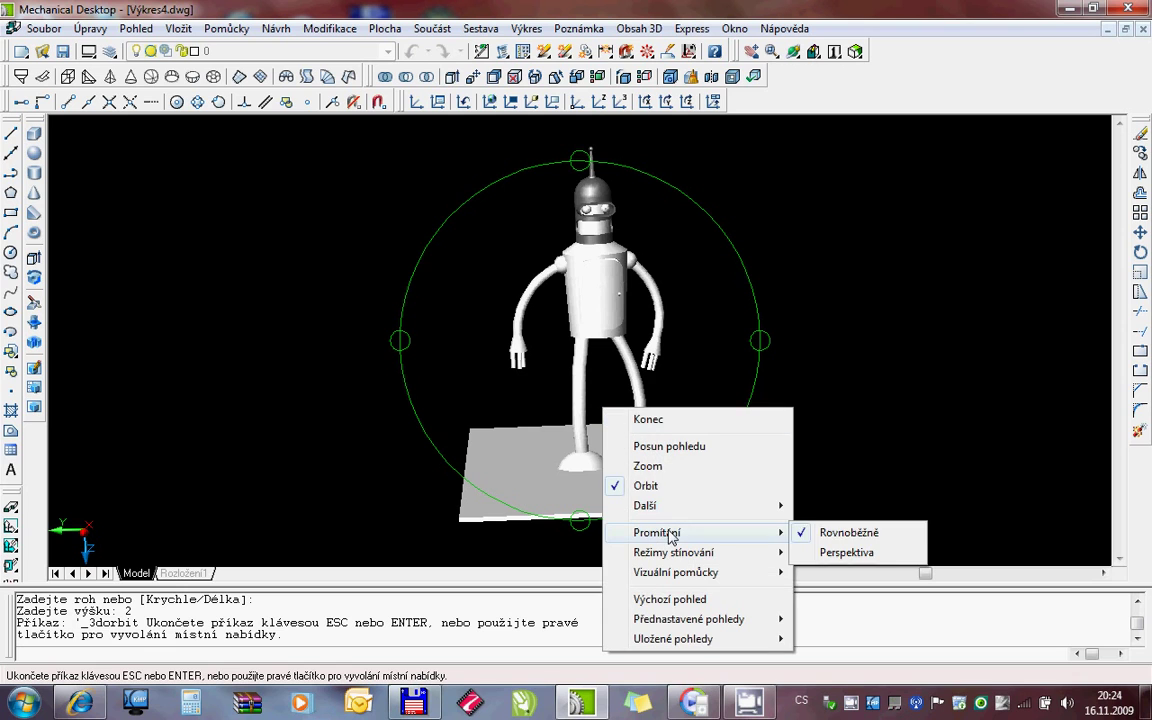
pyautogui.click(848, 553)
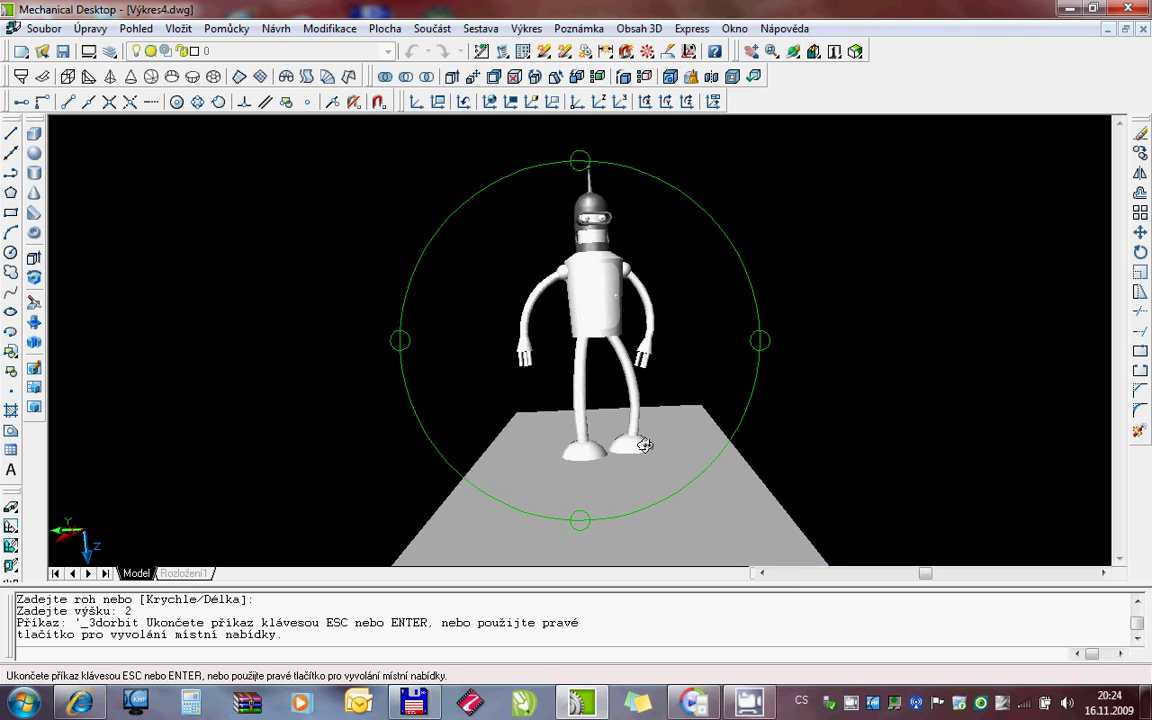
pyautogui.moveTo(645, 442)
pyautogui.mouseDown()
pyautogui.moveTo(574, 402)
pyautogui.moveTo(548, 411)
pyautogui.moveTo(548, 399)
pyautogui.moveTo(580, 427)
pyautogui.moveTo(576, 400)
pyautogui.moveTo(568, 418)
pyautogui.moveTo(591, 430)
pyautogui.mouseUp()
pyautogui.rightClick(591, 430)
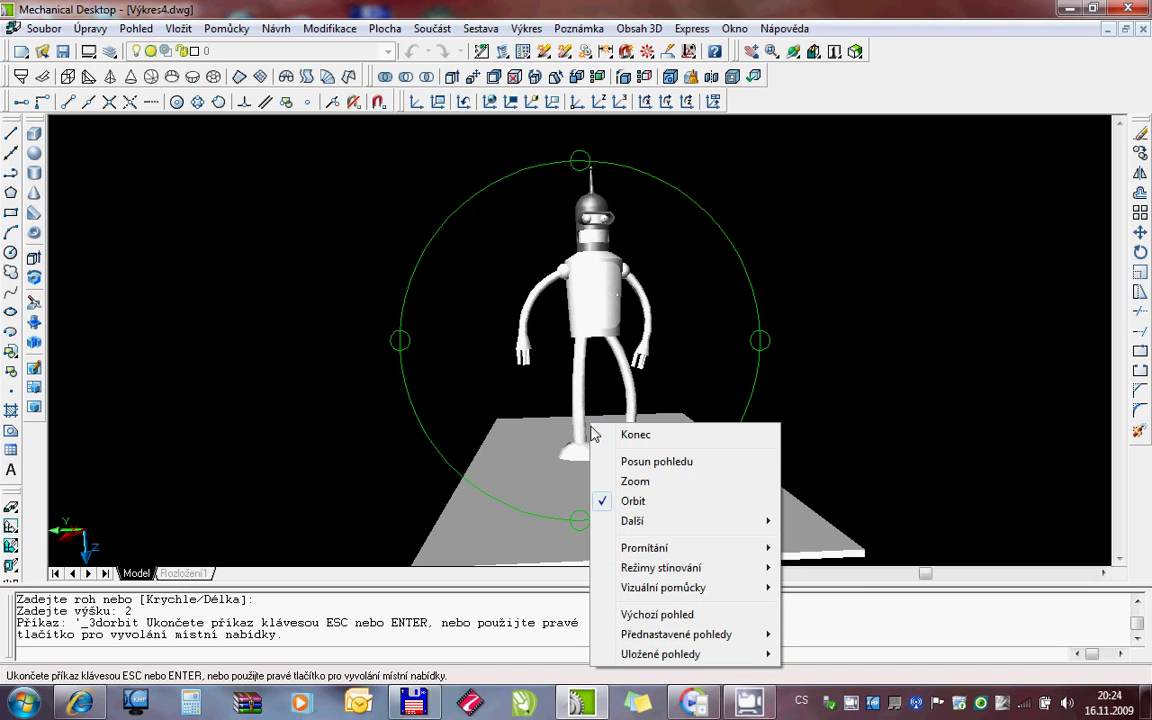
pyautogui.click(641, 481)
pyautogui.moveTo(641, 481)
pyautogui.mouseDown()
pyautogui.moveTo(612, 303)
pyautogui.moveTo(631, 451)
pyautogui.mouseUp()
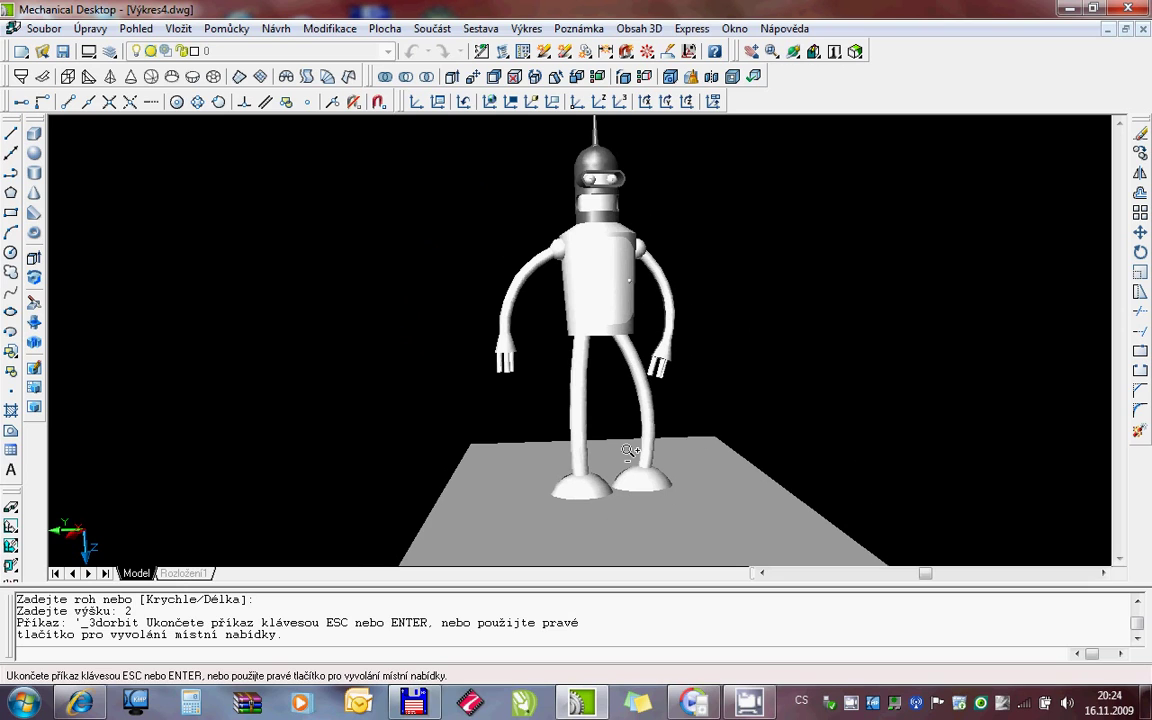
pyautogui.press('Escape')
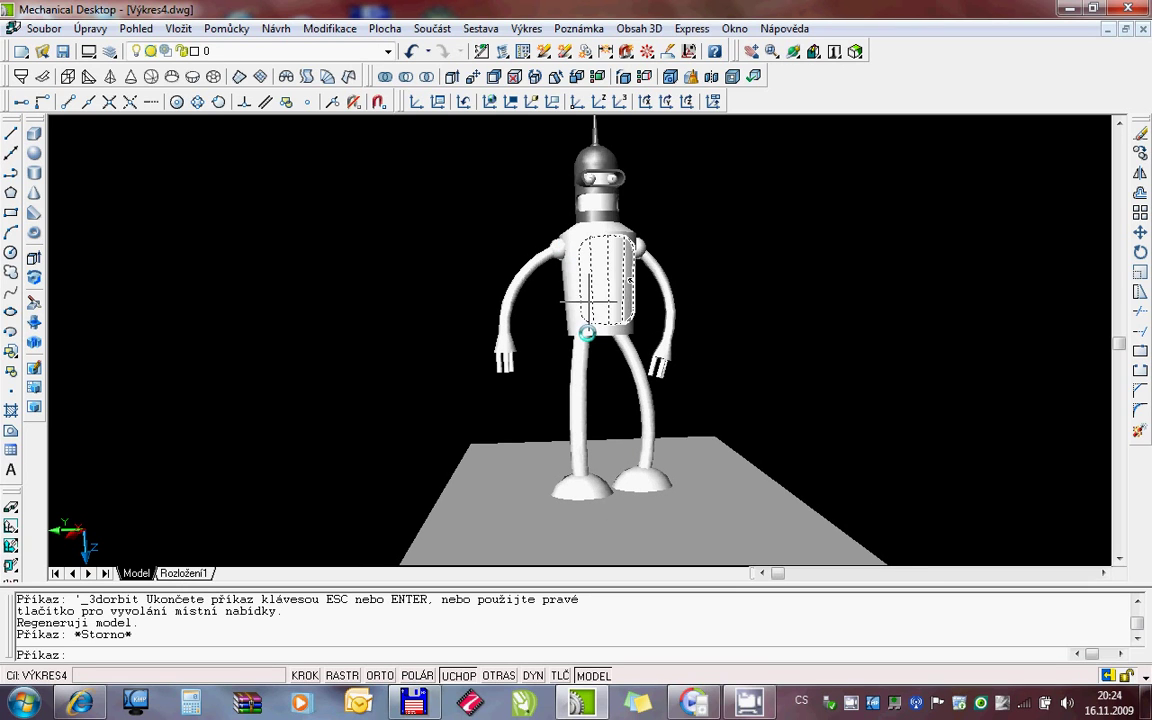
# Add the OLD METAL material from the library to the drawing
pyautogui.click(135, 28)
pyautogui.moveTo(163, 289)
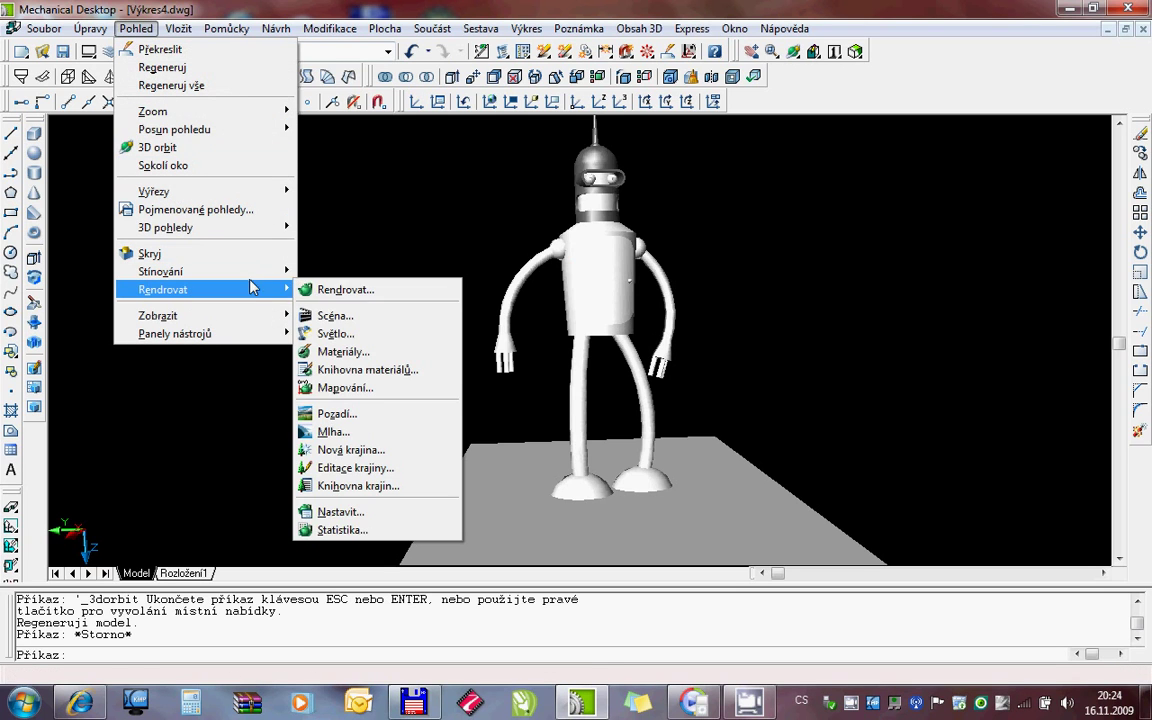
pyautogui.click(360, 352)
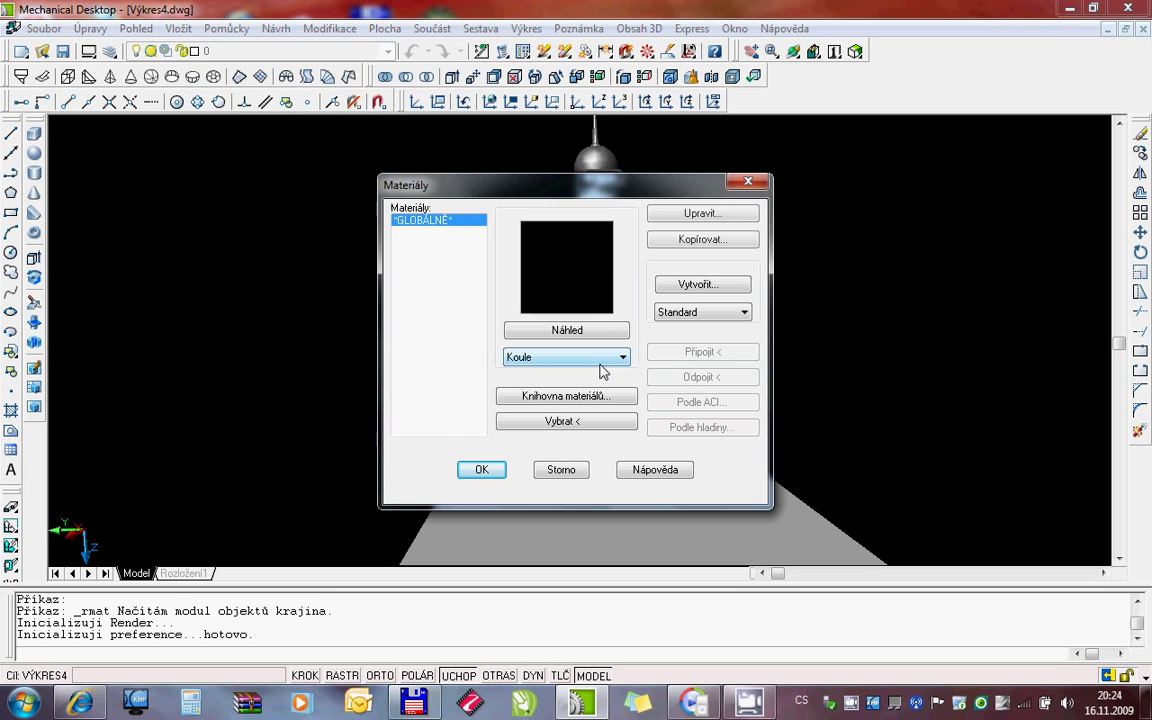
pyautogui.click(575, 394)
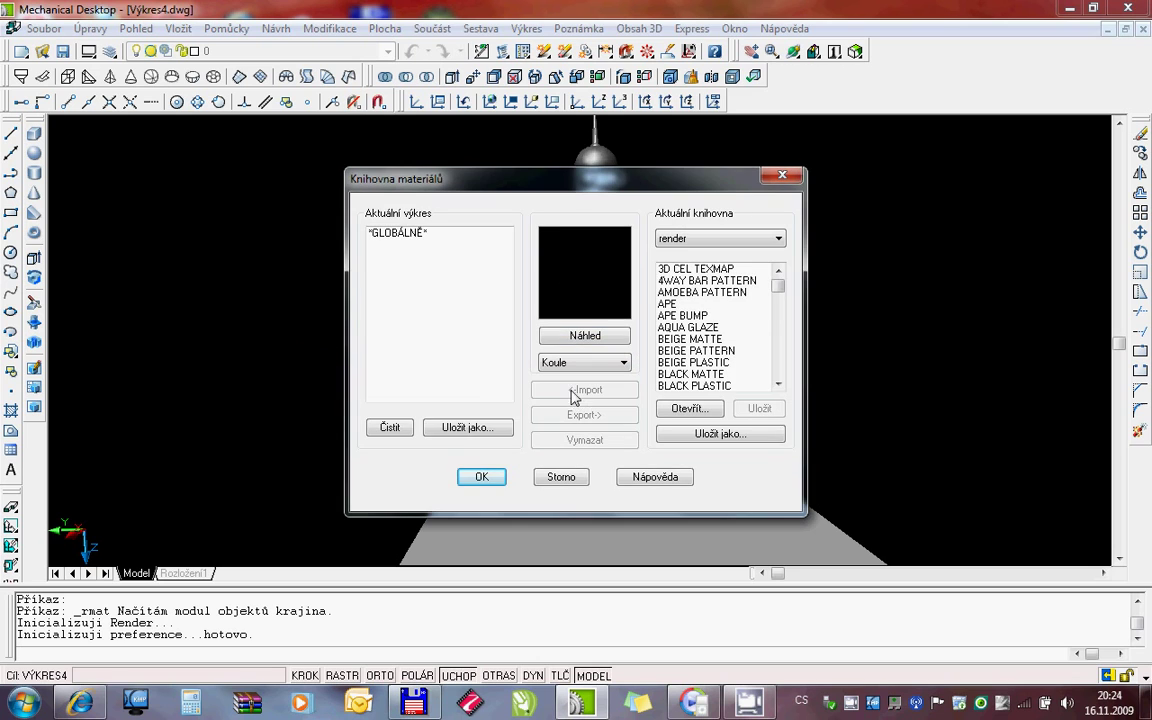
pyautogui.moveTo(778, 290); pyautogui.dragTo(782, 348)
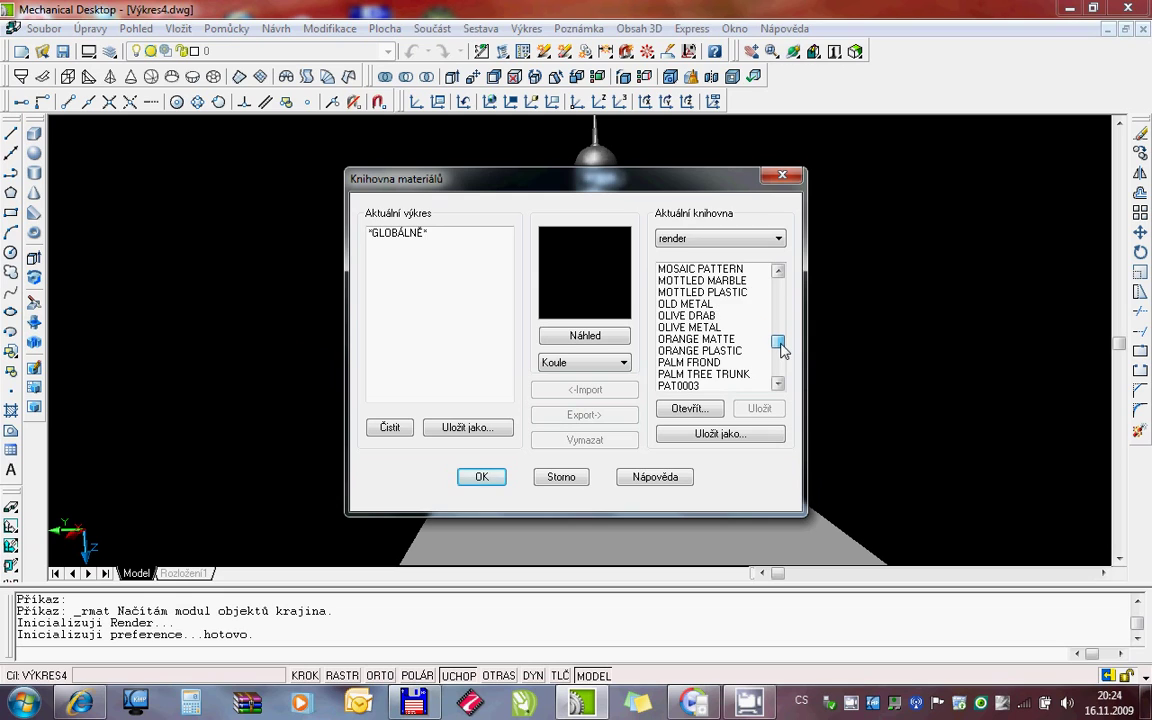
pyautogui.click(697, 305)
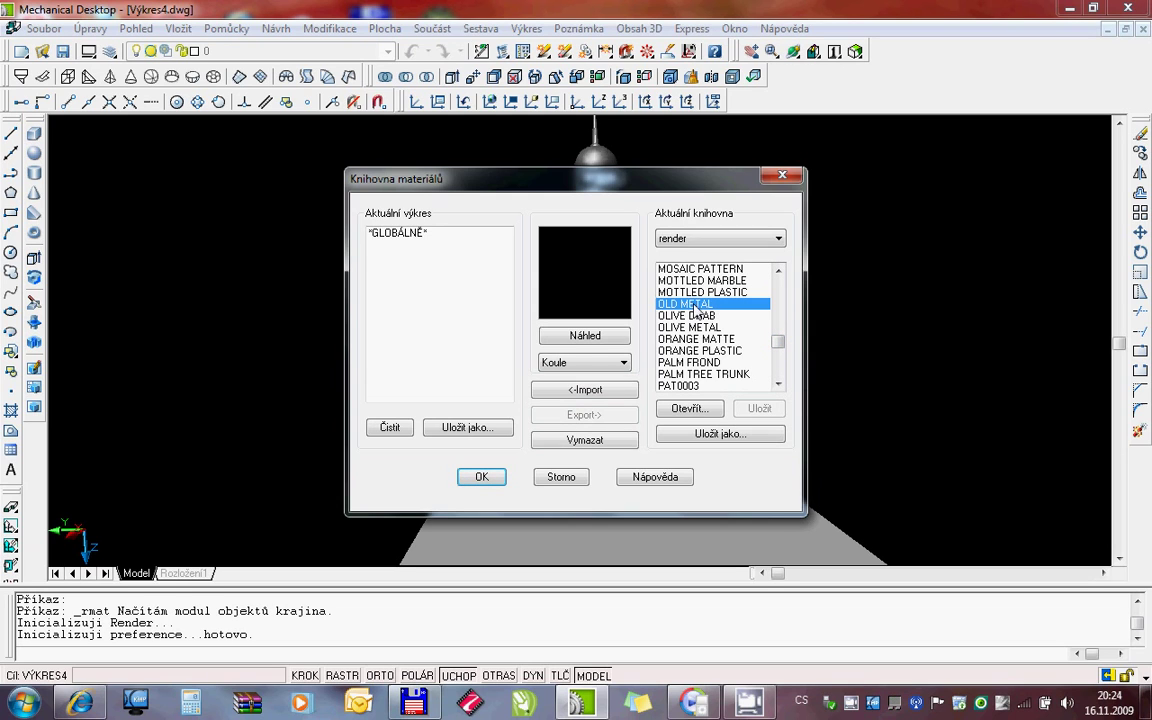
pyautogui.click(579, 395)
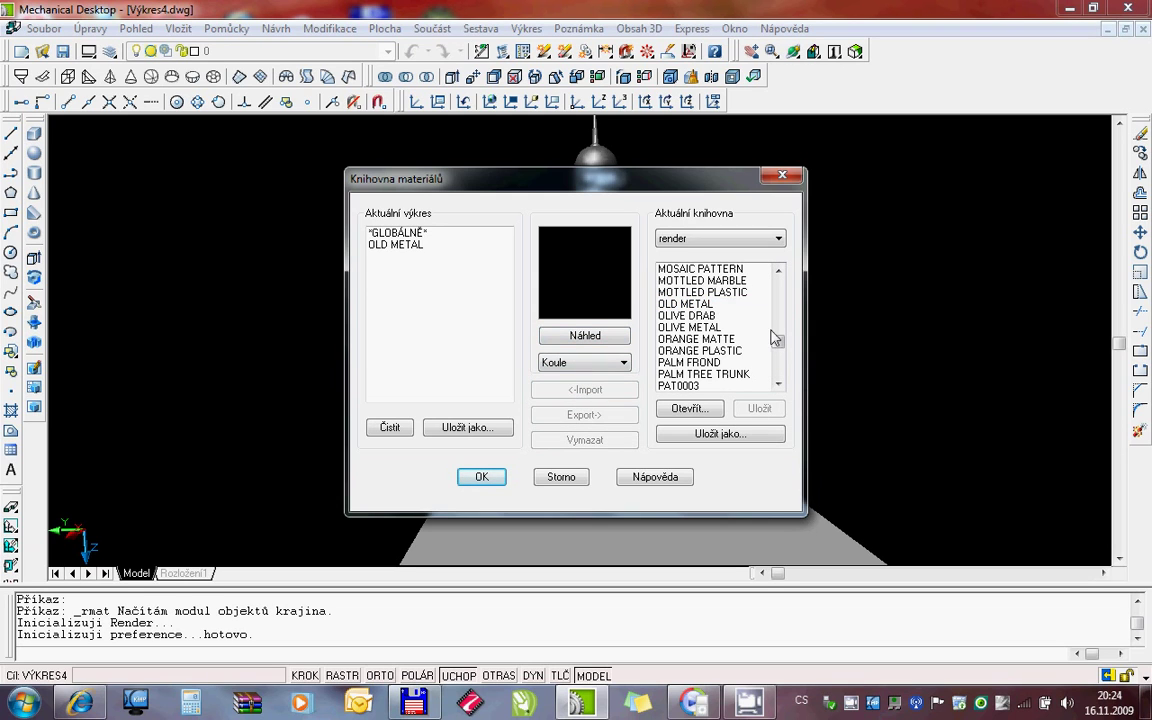
# Preview wood materials and add WOOD - MED. ASH to the drawing
pyautogui.moveTo(778, 344); pyautogui.dragTo(779, 368)
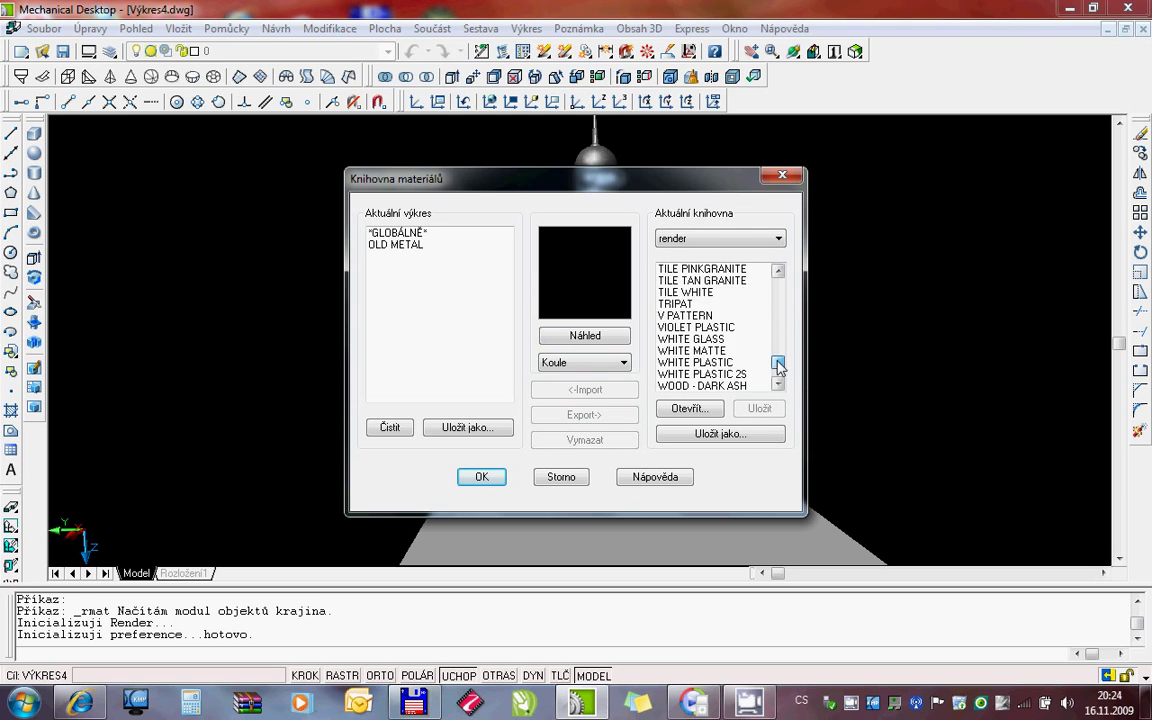
pyautogui.click(734, 341)
pyautogui.click(615, 335)
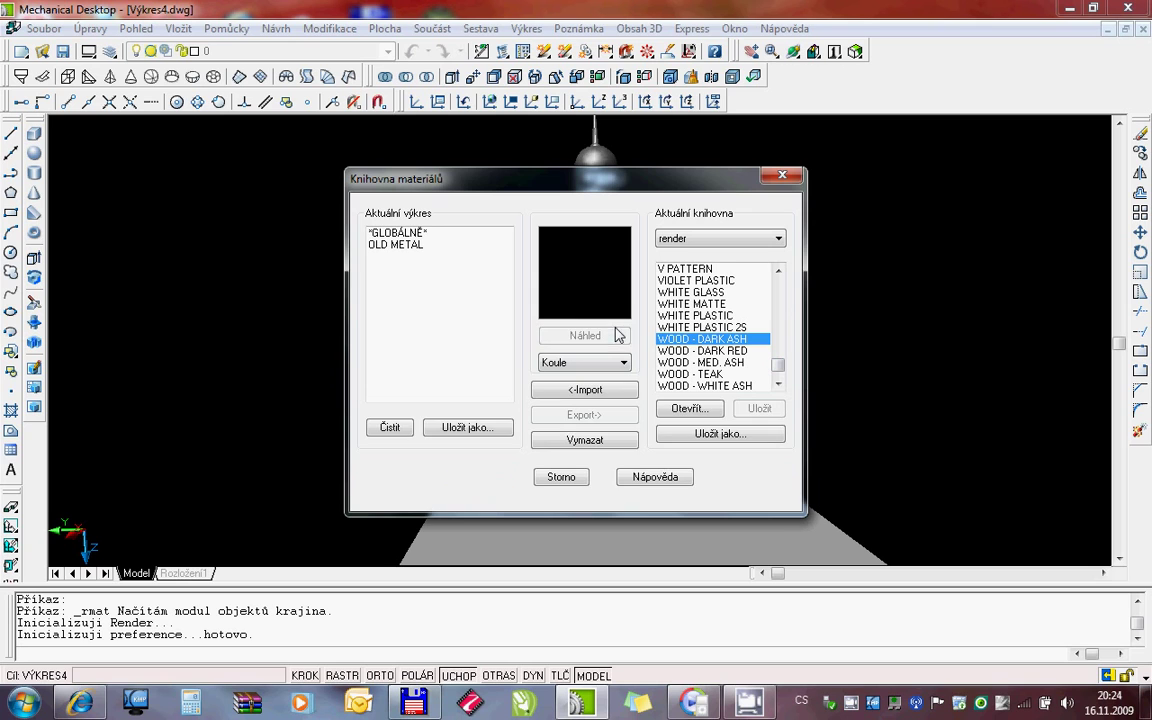
pyautogui.click(705, 362)
pyautogui.click(609, 338)
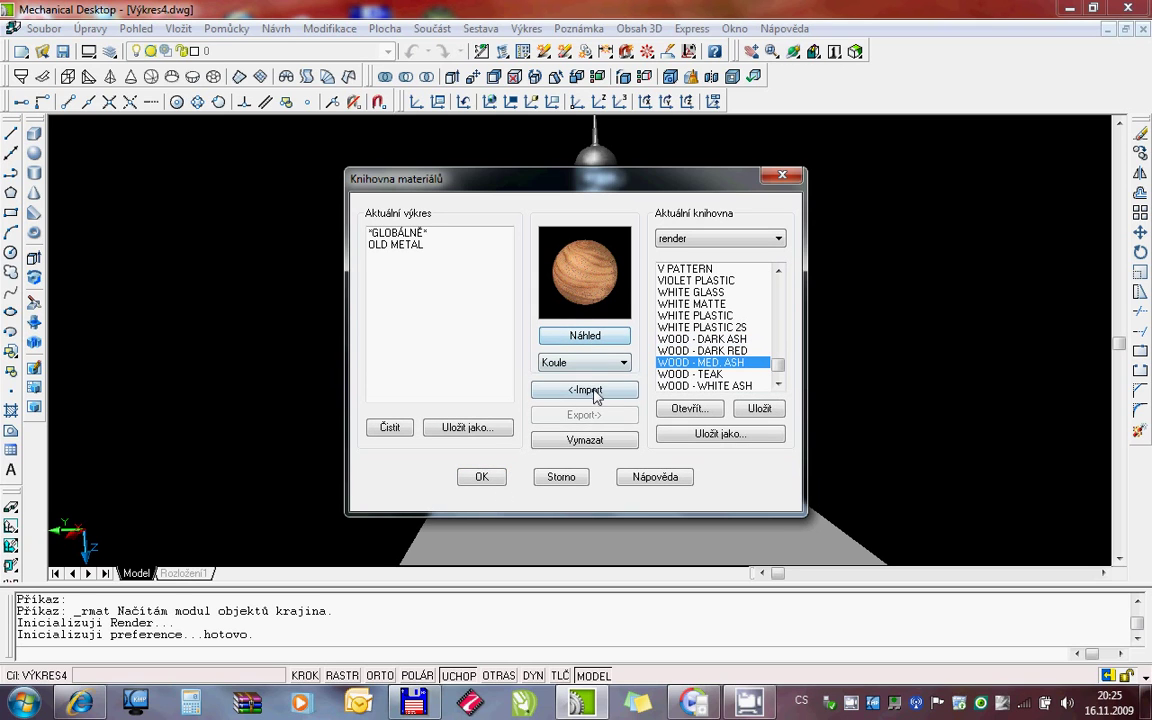
pyautogui.click(588, 391)
# Attach WOOD - MED. ASH to the base plate
pyautogui.click(487, 476)
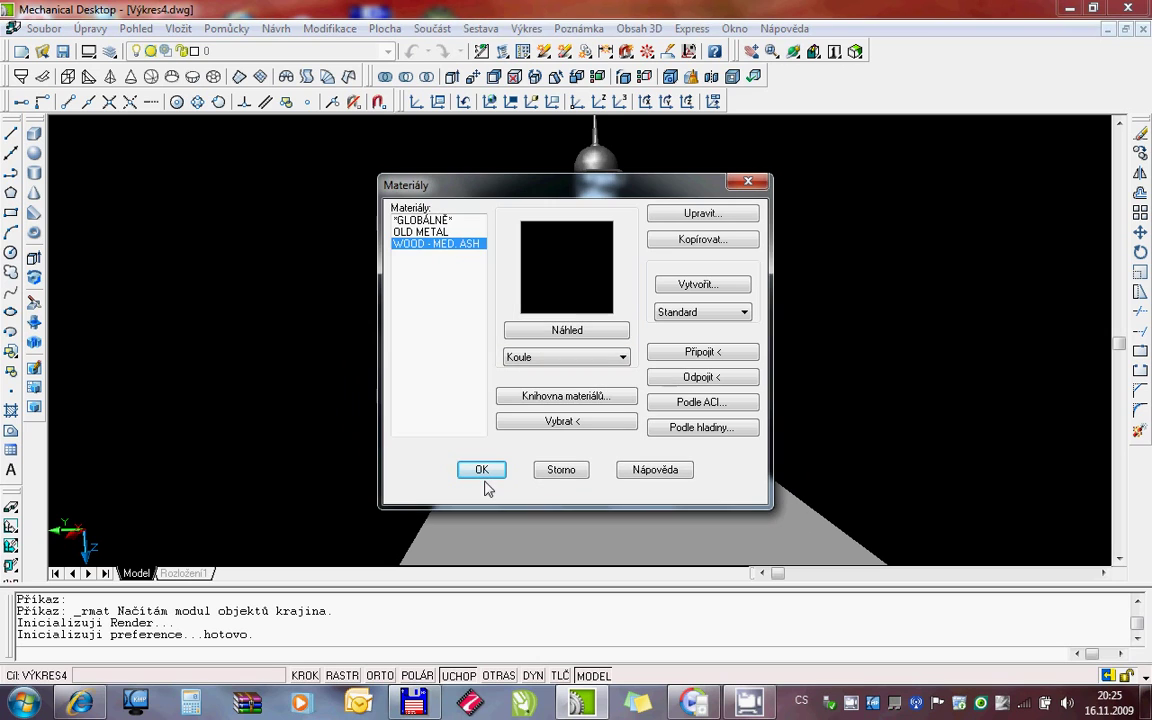
pyautogui.click(700, 354)
pyautogui.click(775, 479)
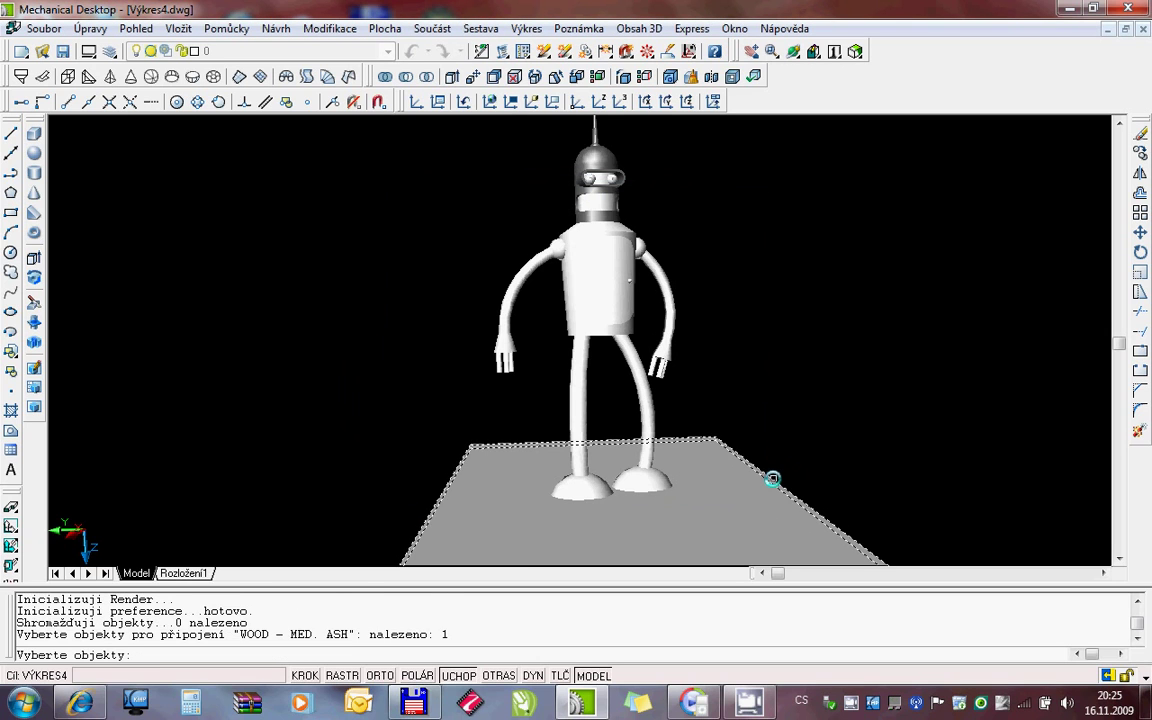
pyautogui.press('Return')
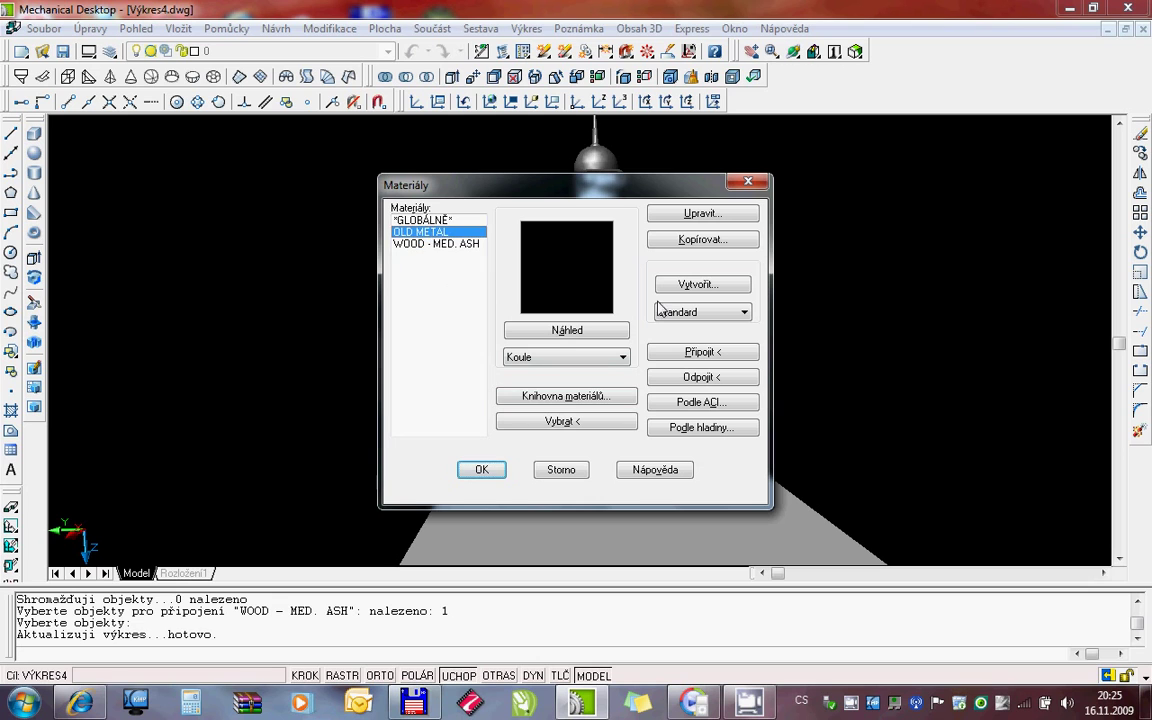
# Select the robot's body, arms, legs and head for OLD METAL, then cancel the attachment
pyautogui.click(671, 352)
pyautogui.click(711, 391)
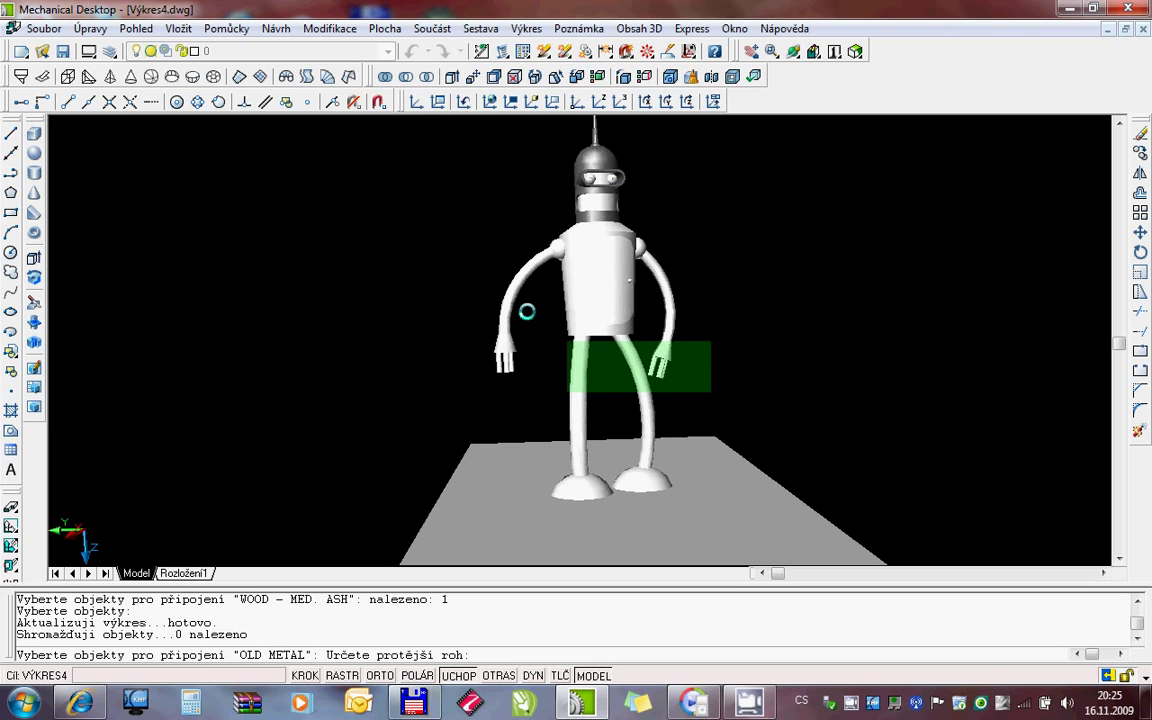
pyautogui.click(477, 240)
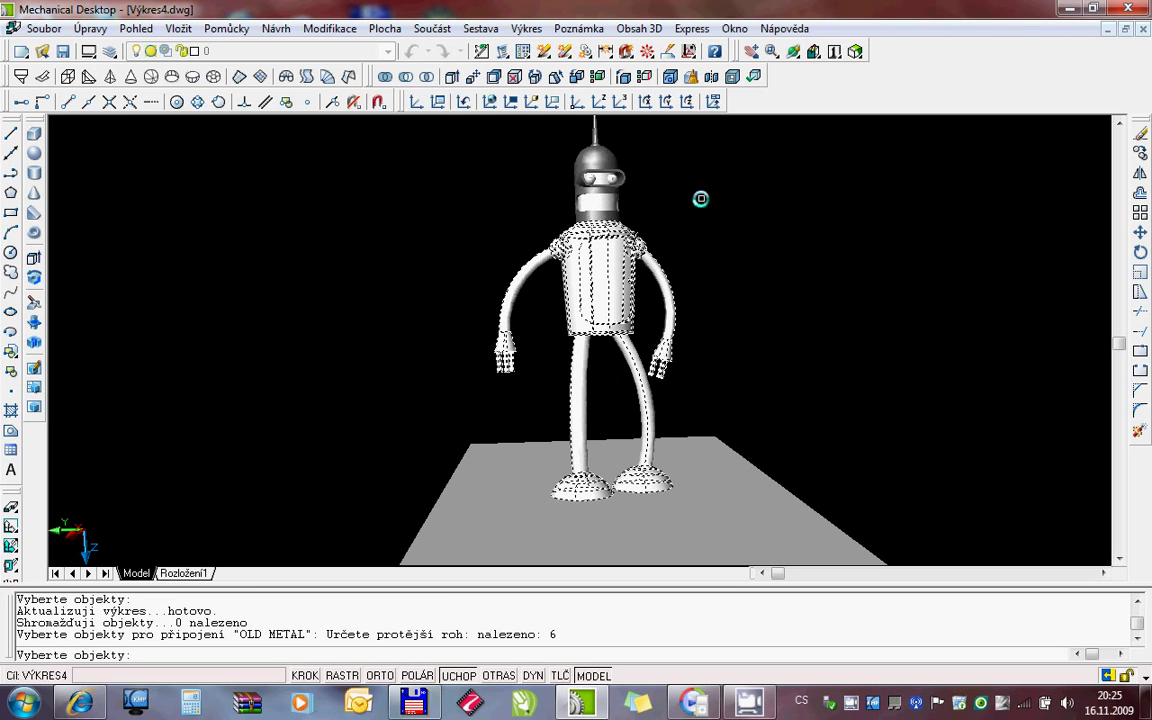
pyautogui.click(621, 181)
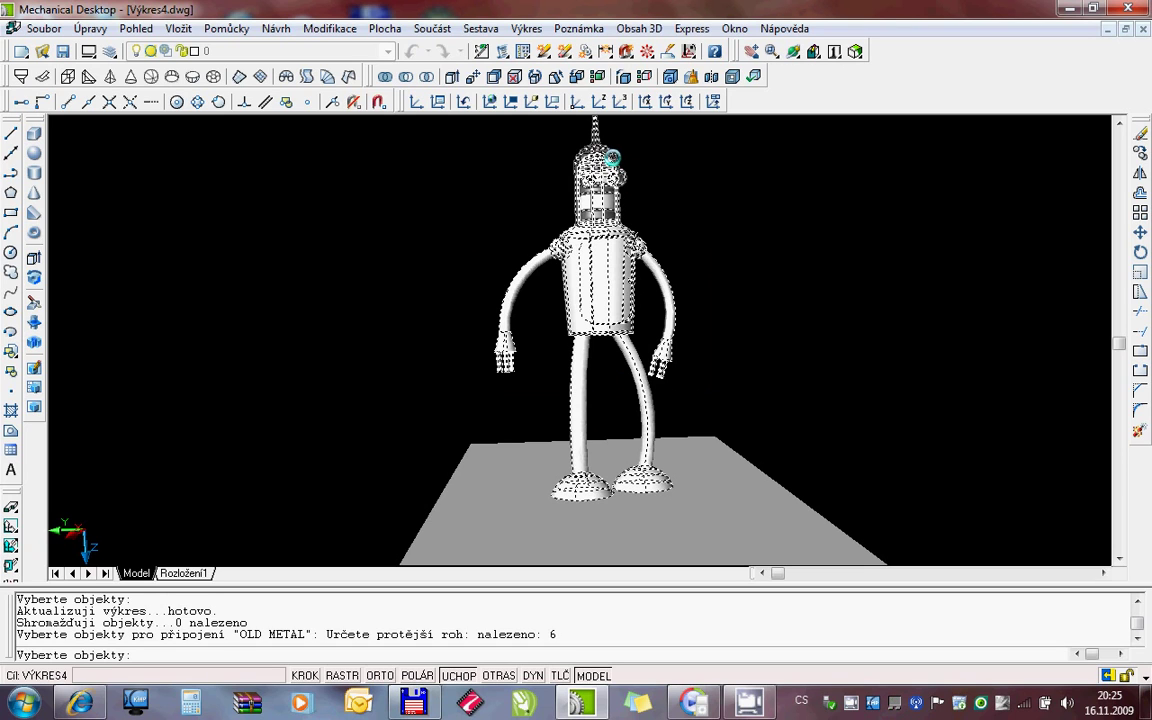
pyautogui.click(612, 157)
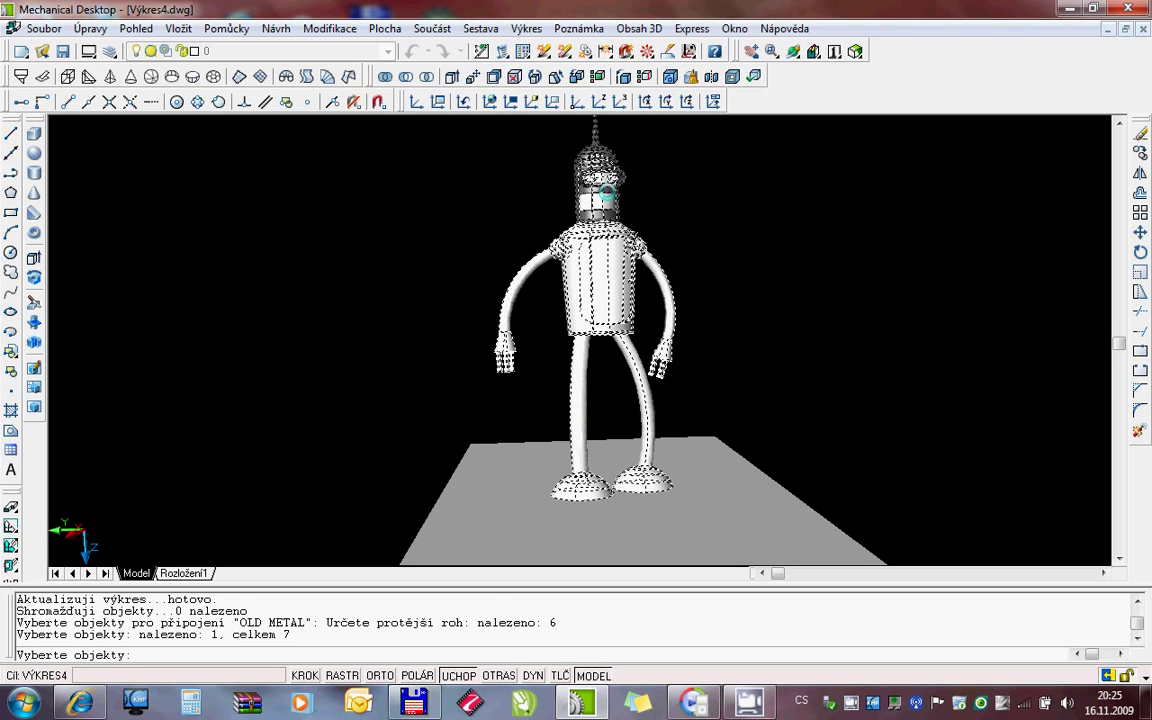
pyautogui.press('Escape')
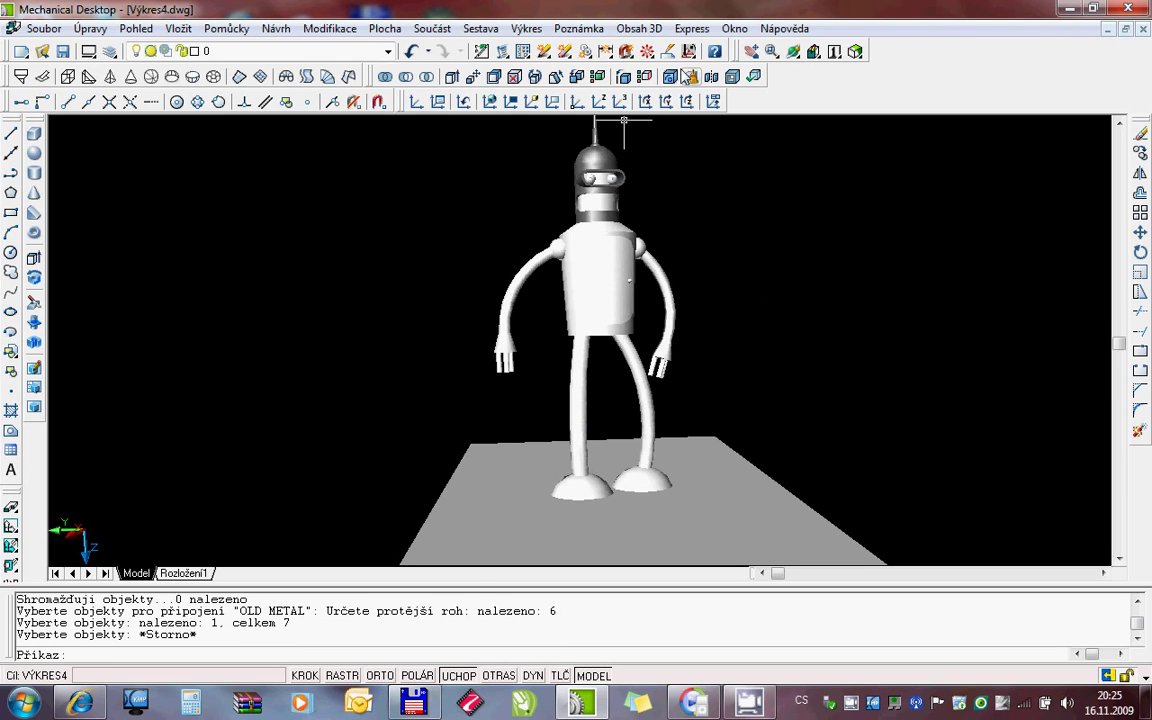
# Switch the robot view back to parallel projection
pyautogui.rightClick(601, 233)
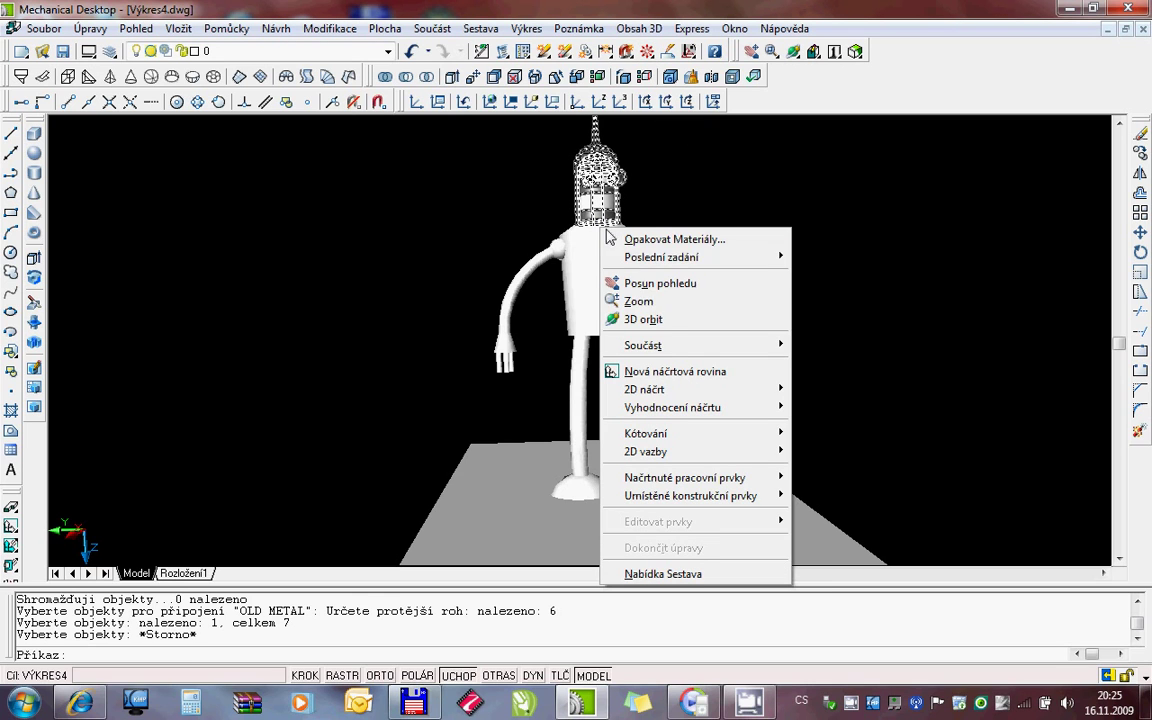
pyautogui.moveTo(643, 345)
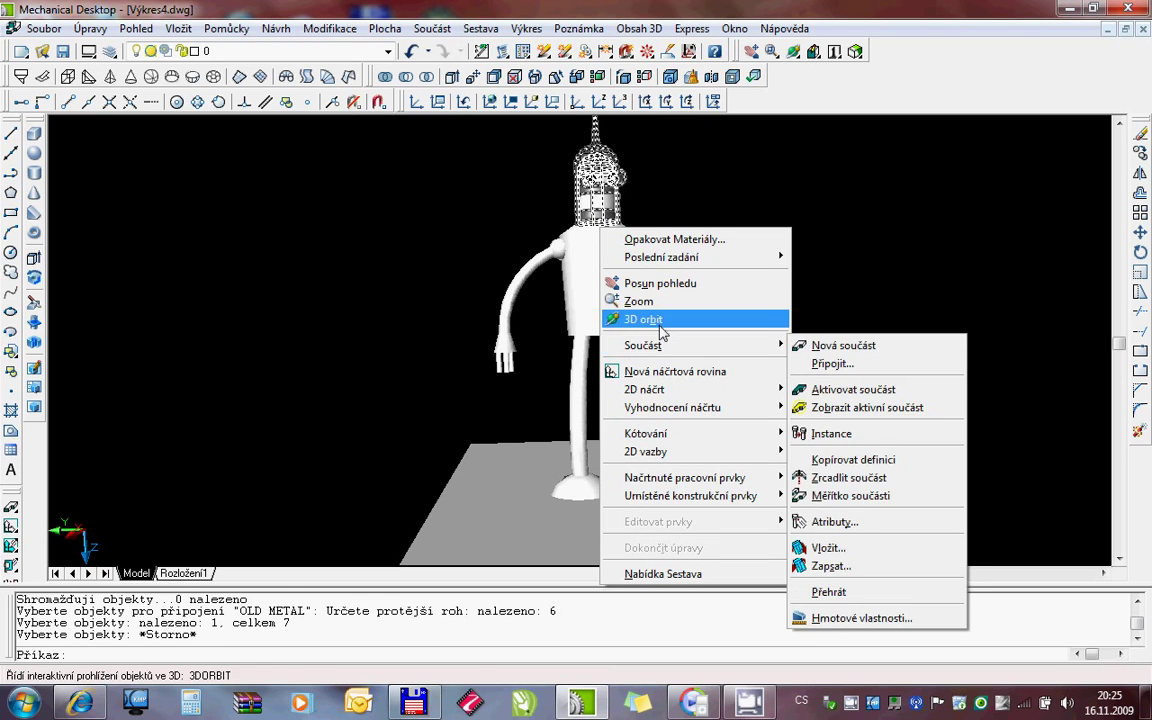
pyautogui.click(661, 331)
pyautogui.moveTo(633, 296); pyautogui.dragTo(612, 296)
pyautogui.rightClick(611, 295)
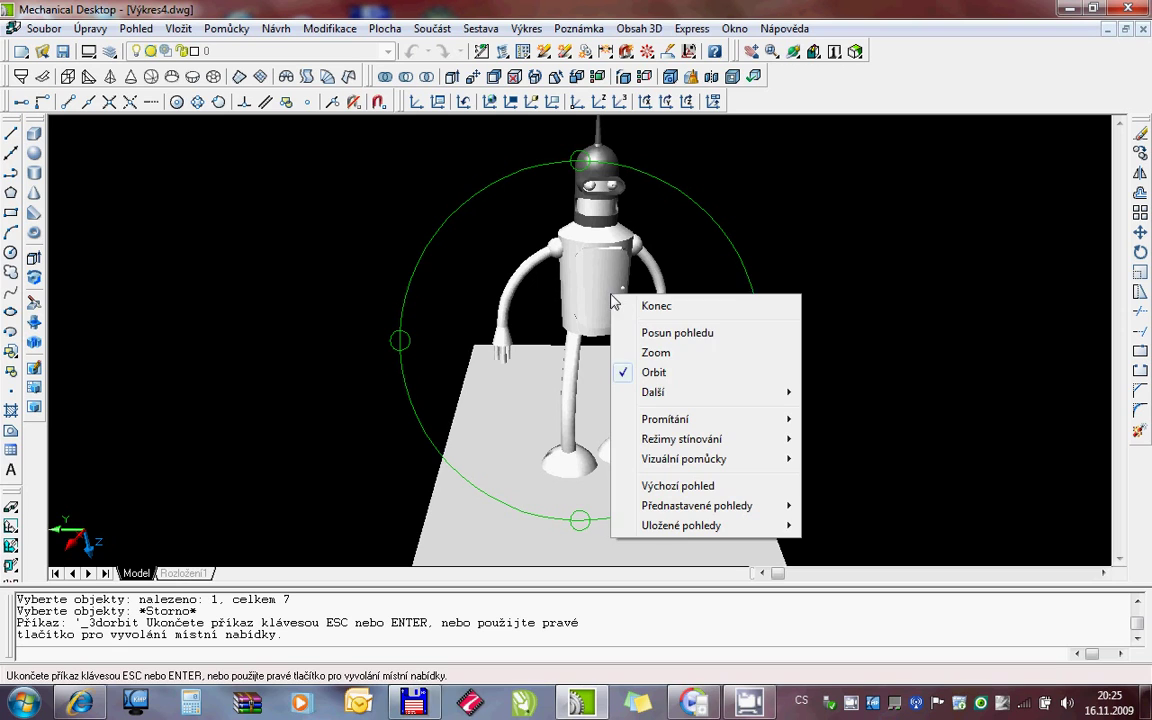
pyautogui.moveTo(665, 419)
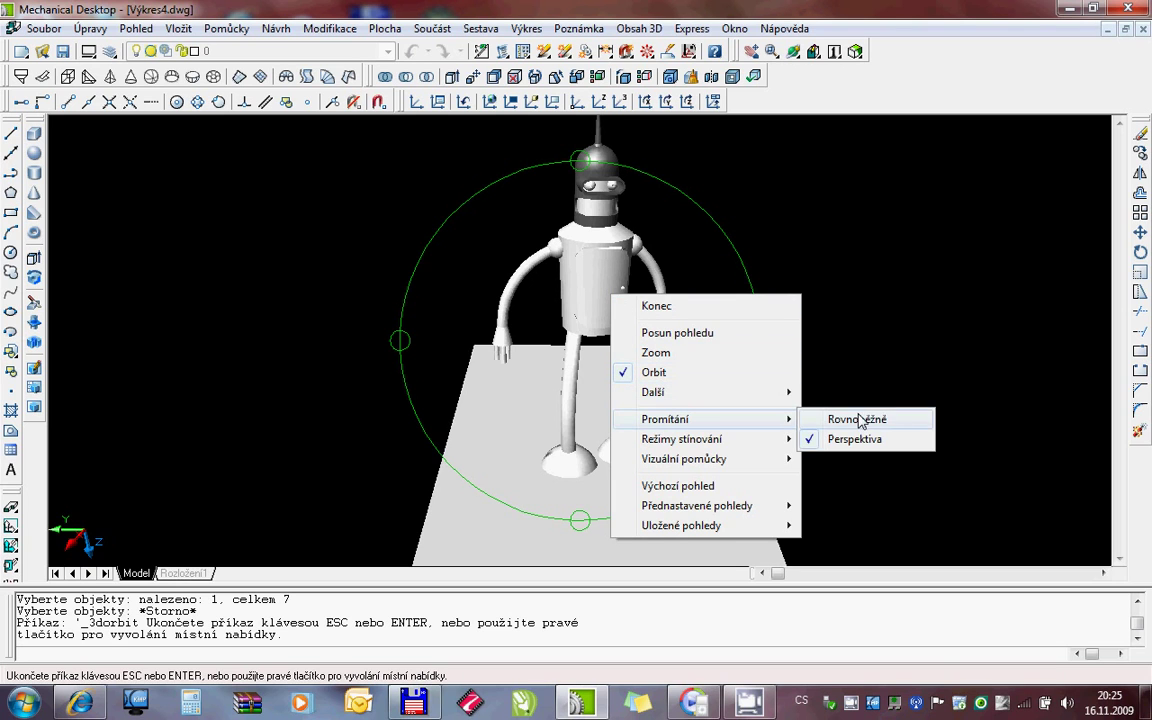
pyautogui.click(858, 421)
pyautogui.press('Escape')
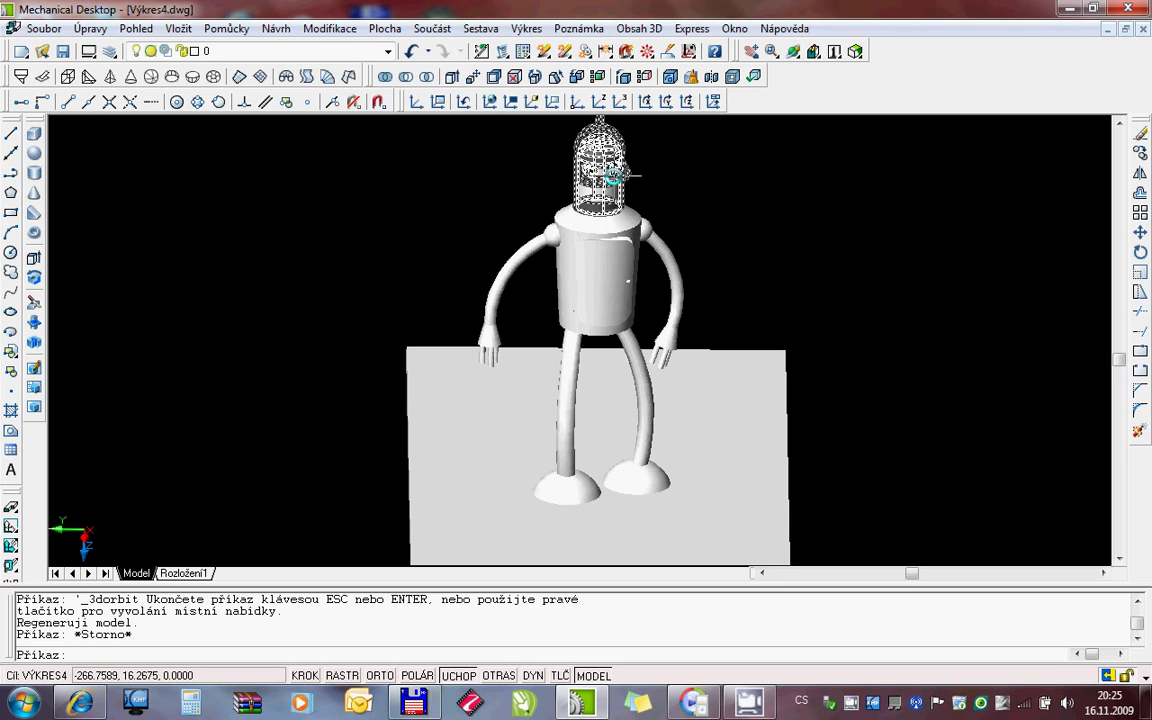
# Explode the robot's head into separate parts
pyautogui.click(311, 31)
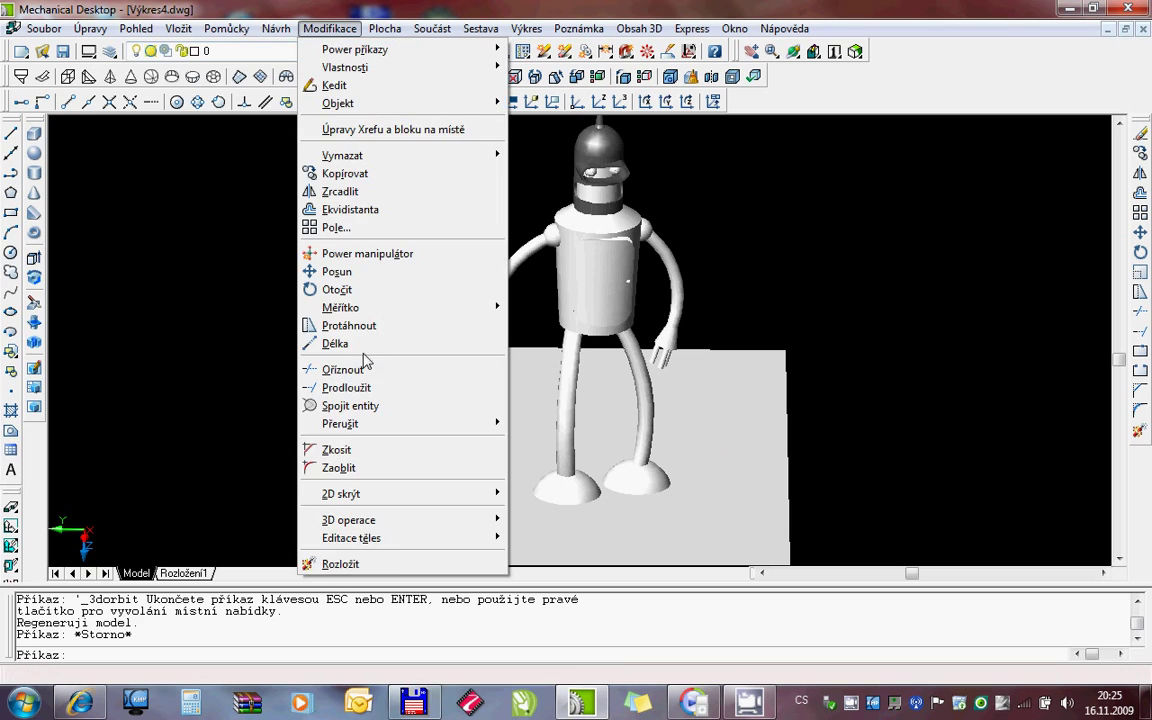
pyautogui.click(340, 561)
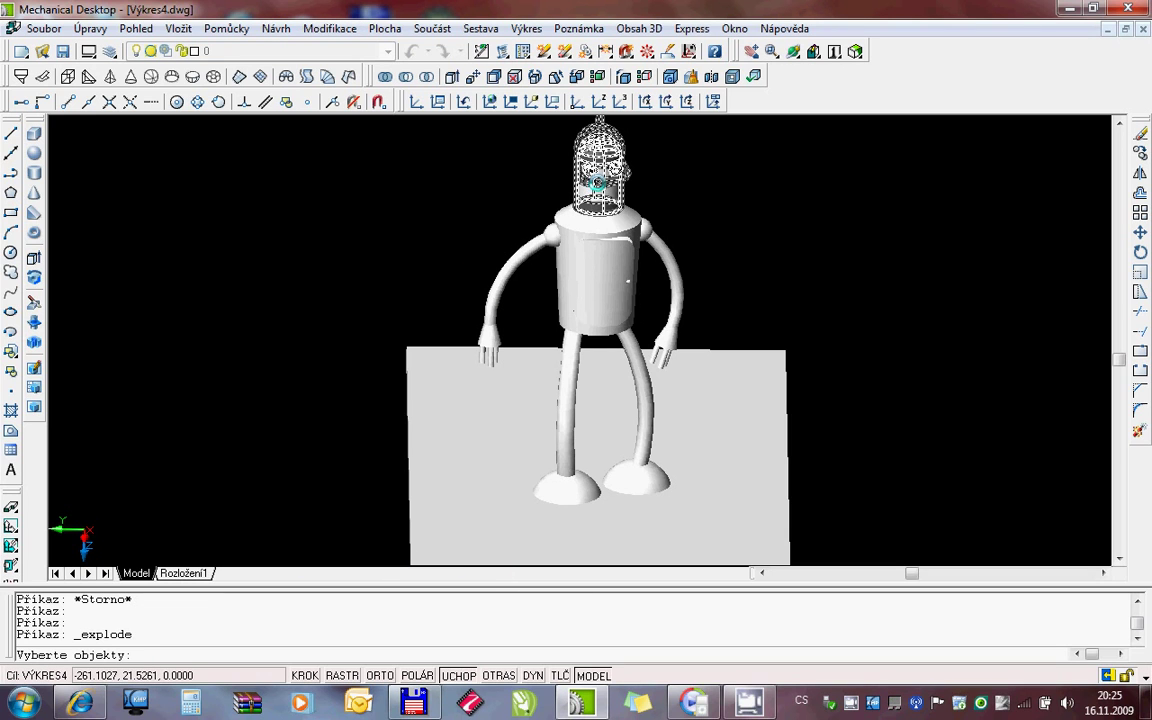
pyautogui.click(597, 183)
pyautogui.press('Return')
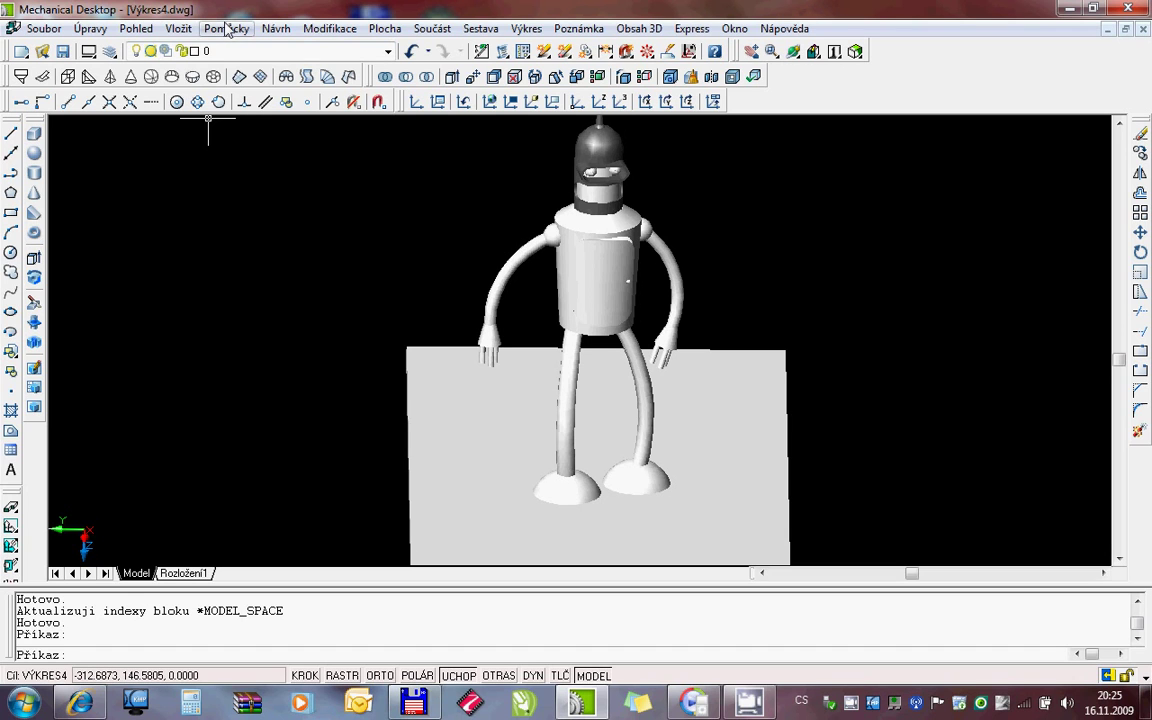
# Attach OLD METAL to the robot's head and window-selected body, arms and legs
pyautogui.click(135, 28)
pyautogui.moveTo(200, 289)
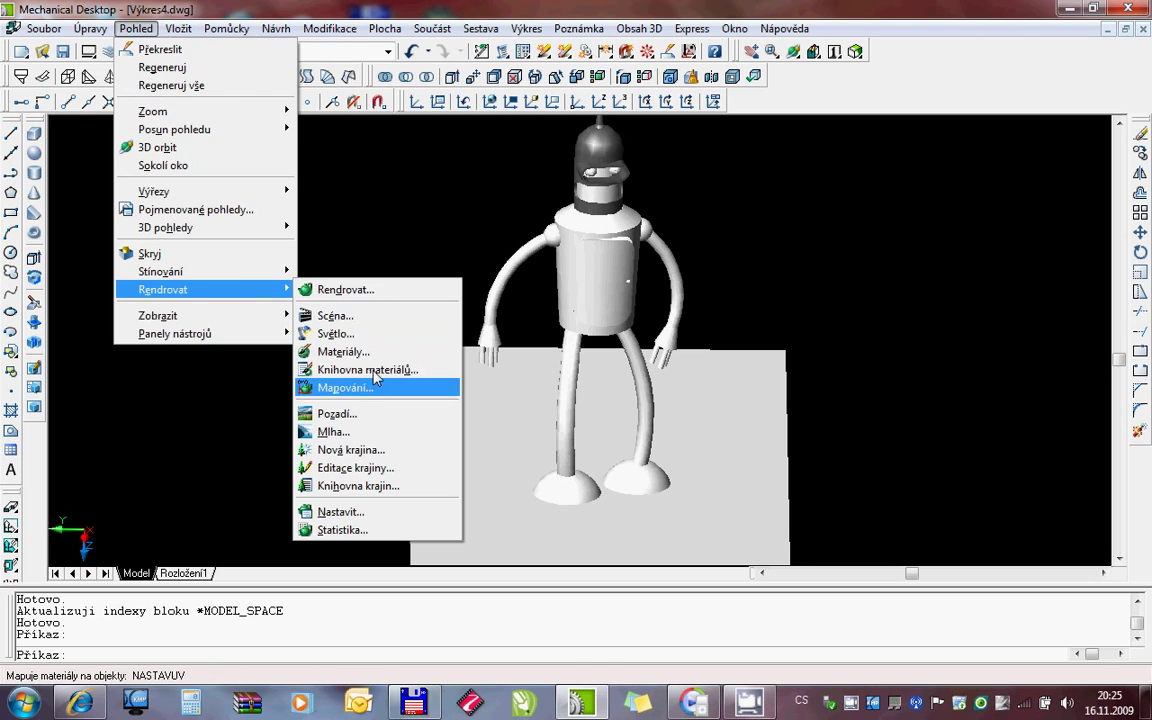
pyautogui.click(365, 352)
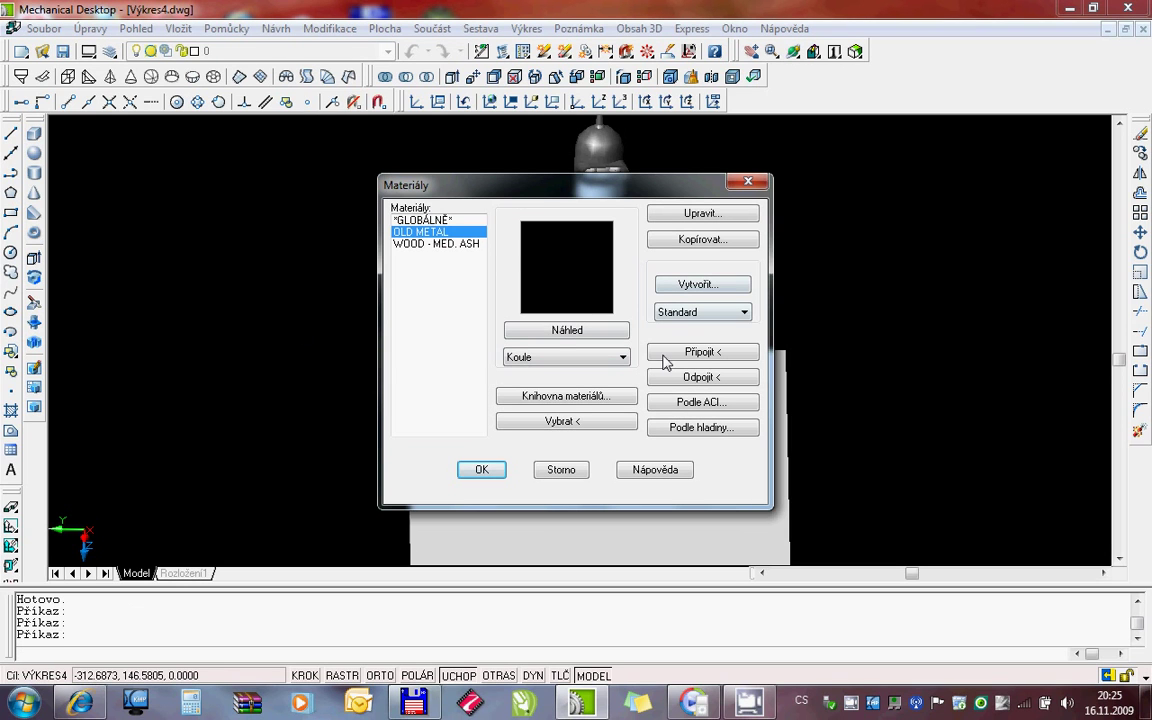
pyautogui.click(664, 356)
pyautogui.click(614, 132)
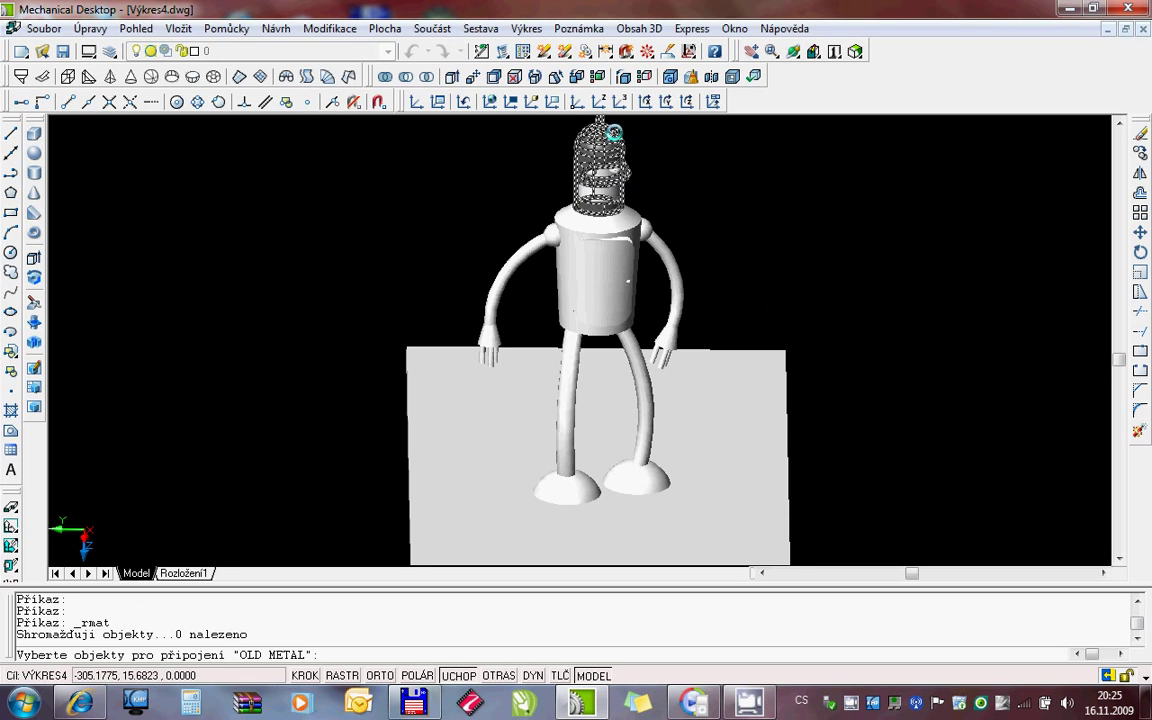
pyautogui.click(734, 324)
pyautogui.click(540, 246)
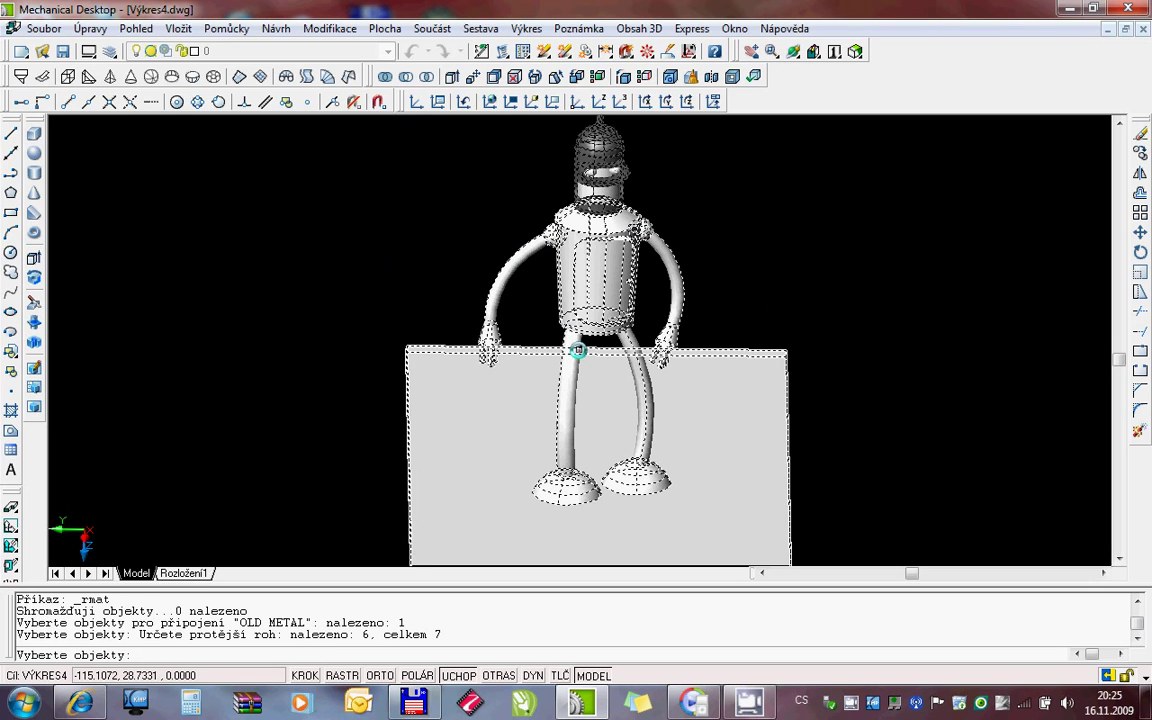
pyautogui.press('Return')
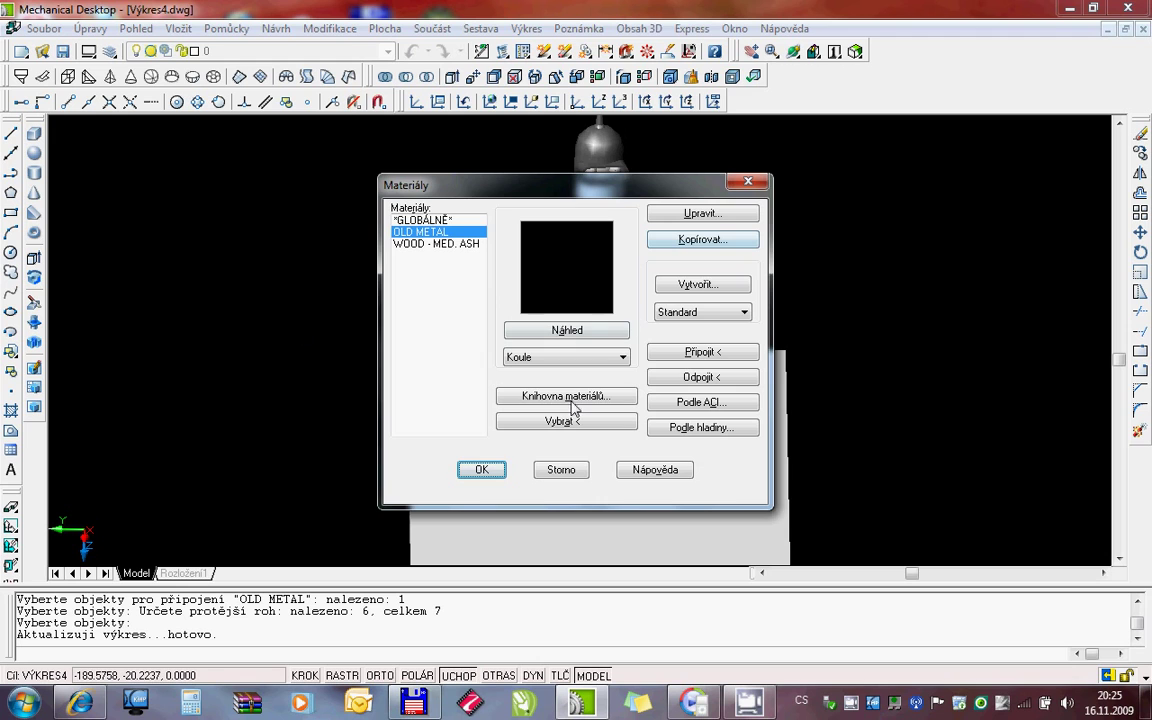
pyautogui.click(482, 469)
pyautogui.rightClick(605, 284)
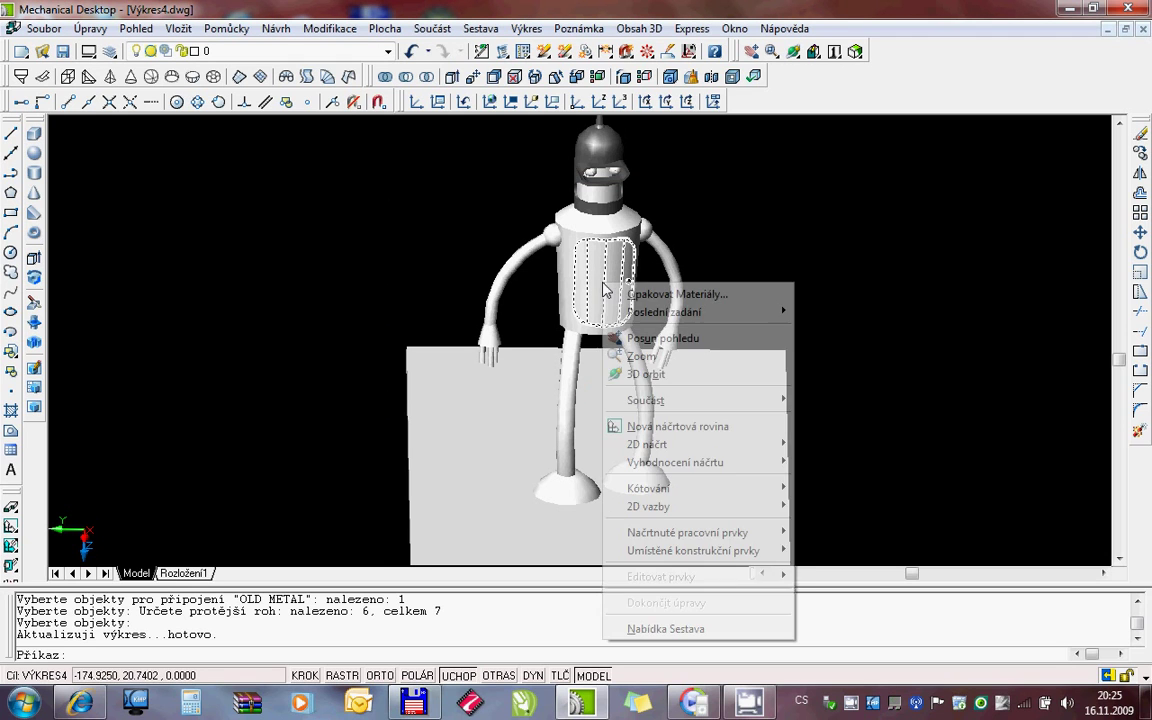
# Switch the 3D orbit view to perspective and tilt the robot scene to a new angle
pyautogui.click(645, 374)
pyautogui.rightClick(649, 365)
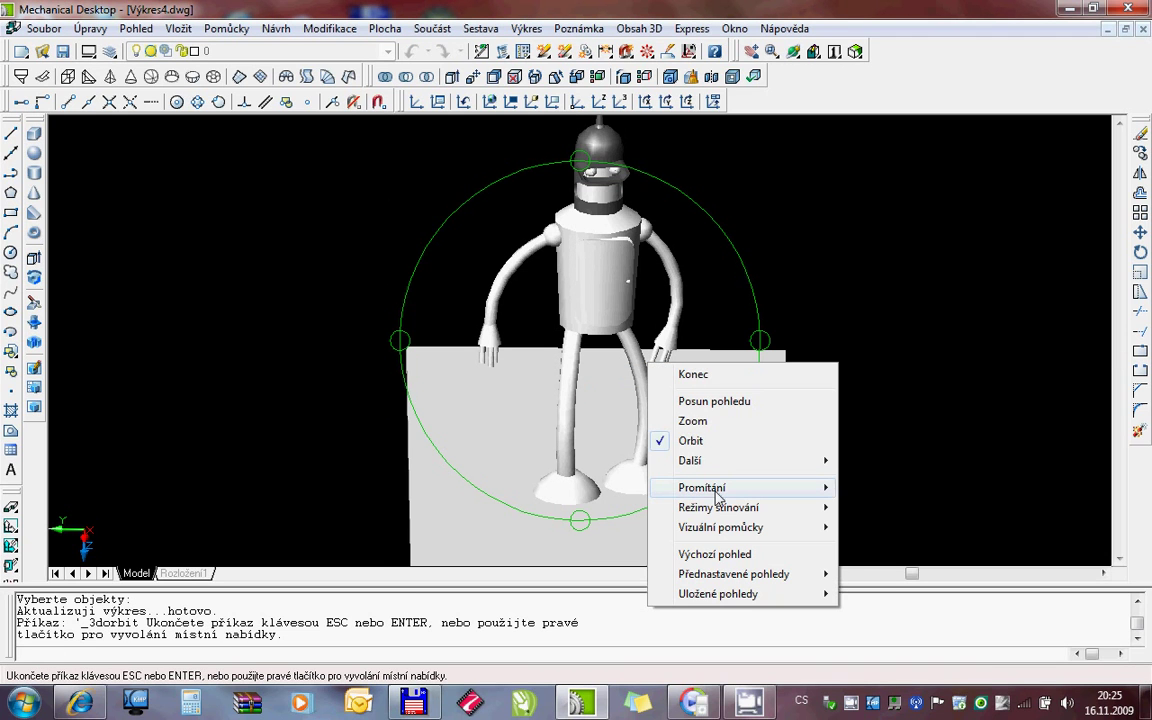
pyautogui.click(897, 508)
pyautogui.moveTo(669, 537)
pyautogui.mouseDown()
pyautogui.moveTo(689, 432)
pyautogui.moveTo(690, 450)
pyautogui.moveTo(751, 409)
pyautogui.moveTo(740, 380)
pyautogui.moveTo(752, 379)
pyautogui.mouseUp()
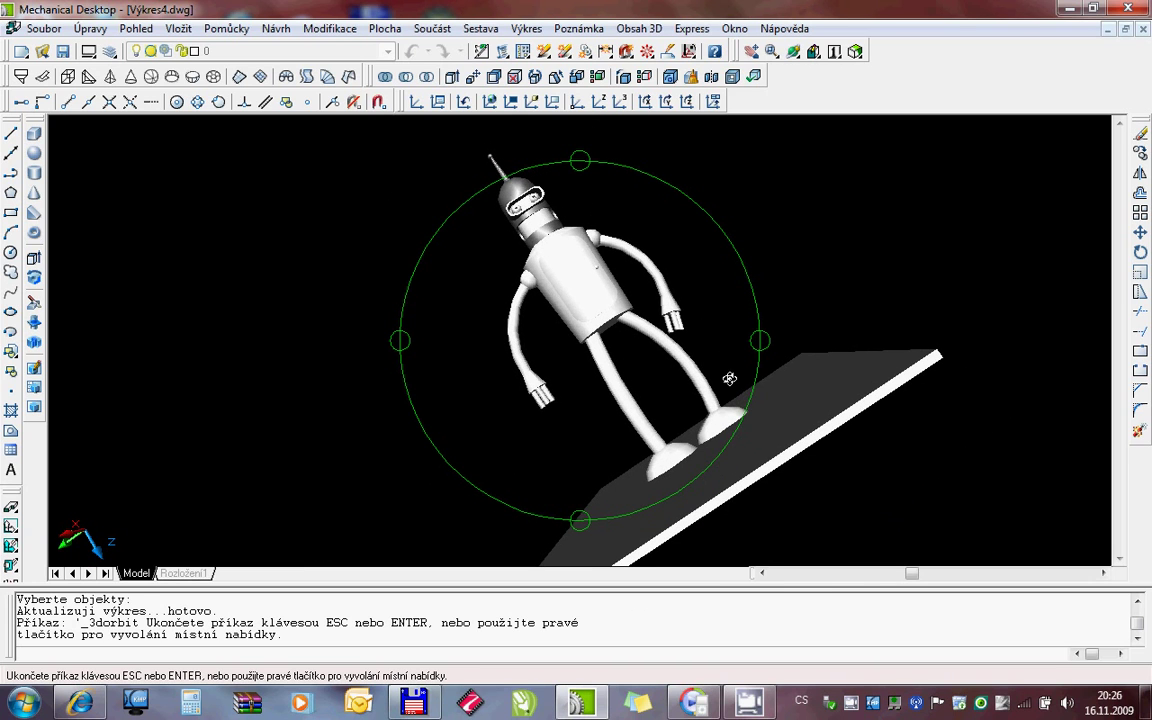
# Zoom in close on the robot, rotate the view slightly, and exit orbit mode
pyautogui.rightClick(730, 378)
pyautogui.click(770, 434)
pyautogui.moveTo(770, 434)
pyautogui.mouseDown()
pyautogui.moveTo(632, 328)
pyautogui.moveTo(650, 399)
pyautogui.moveTo(650, 386)
pyautogui.mouseUp()
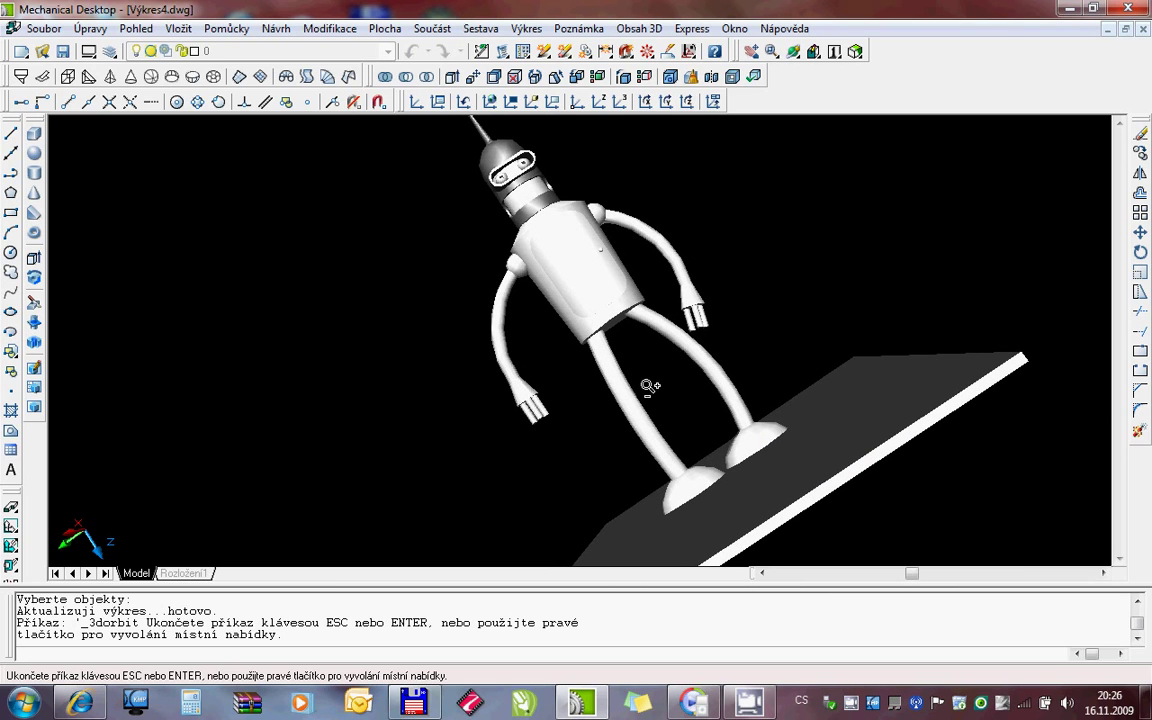
pyautogui.moveTo(650, 386); pyautogui.dragTo(622, 381)
pyautogui.rightClick(622, 381)
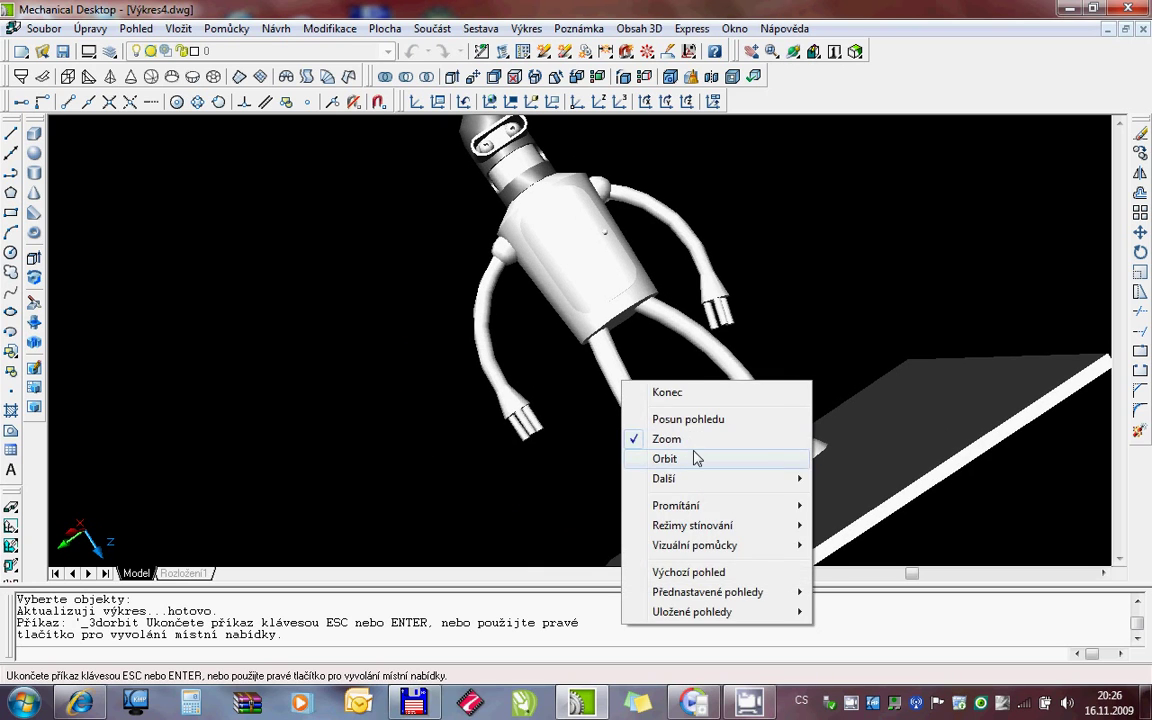
pyautogui.click(697, 458)
pyautogui.moveTo(733, 424)
pyautogui.mouseDown()
pyautogui.moveTo(733, 399)
pyautogui.moveTo(730, 429)
pyautogui.mouseUp()
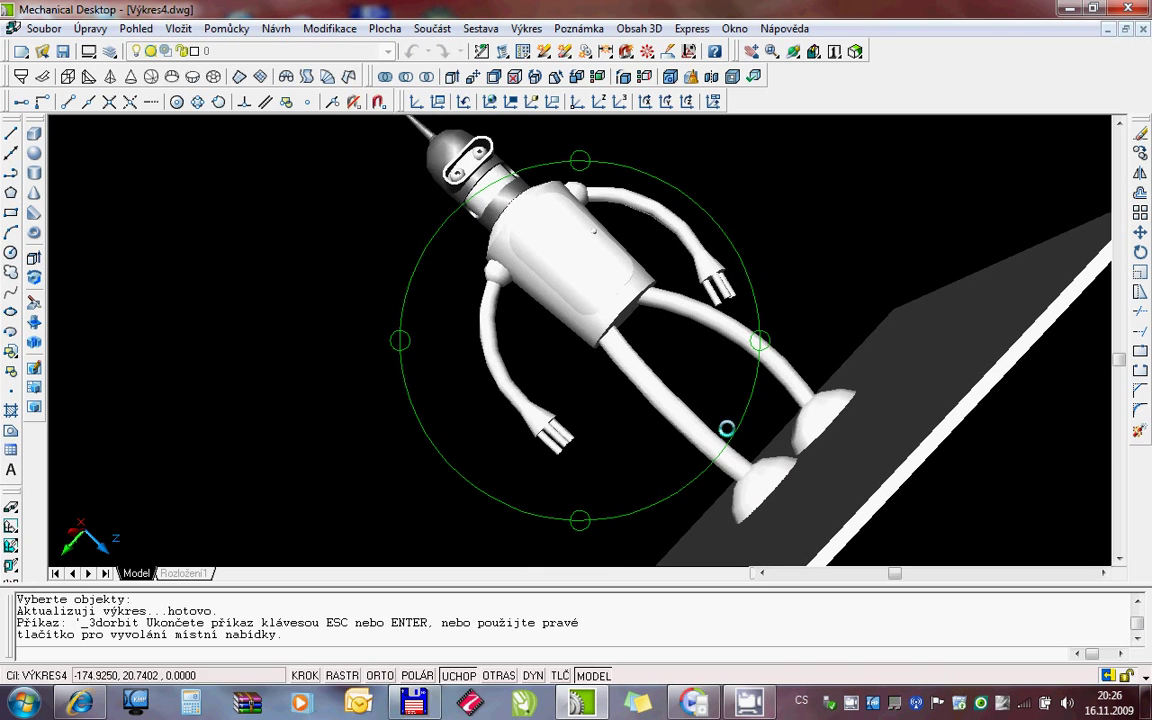
pyautogui.press('Escape')
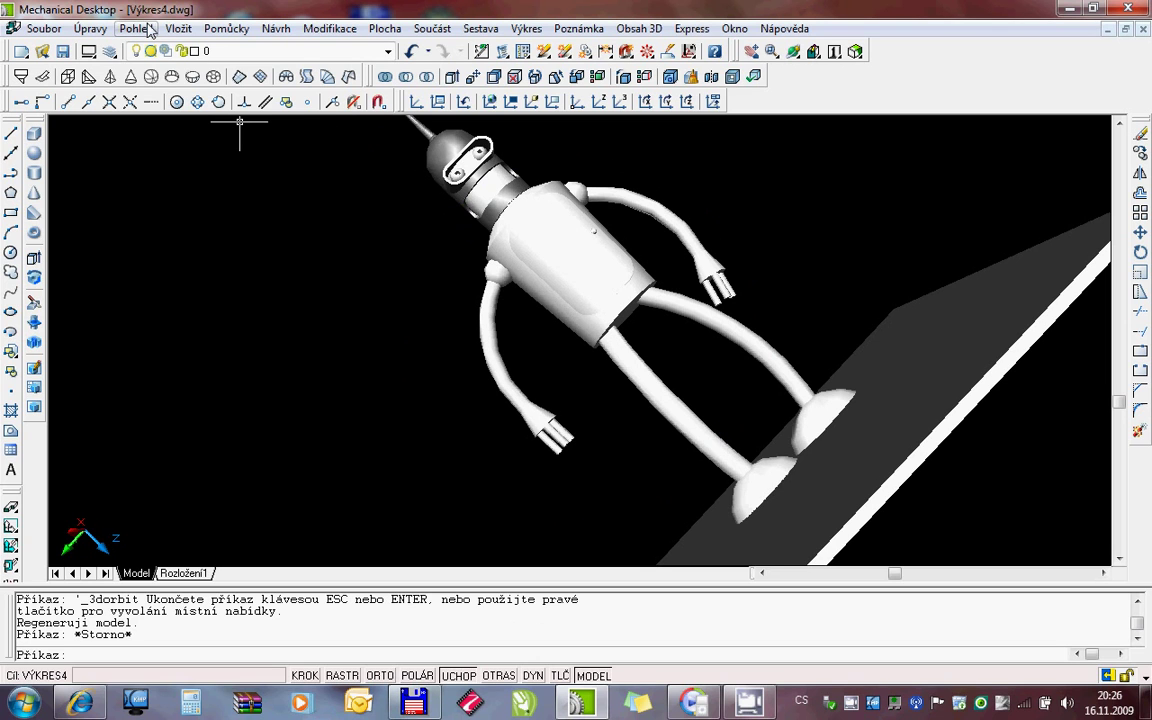
# Render the current view photorealistically with Shadows and Render Cache turned on
pyautogui.click(137, 28)
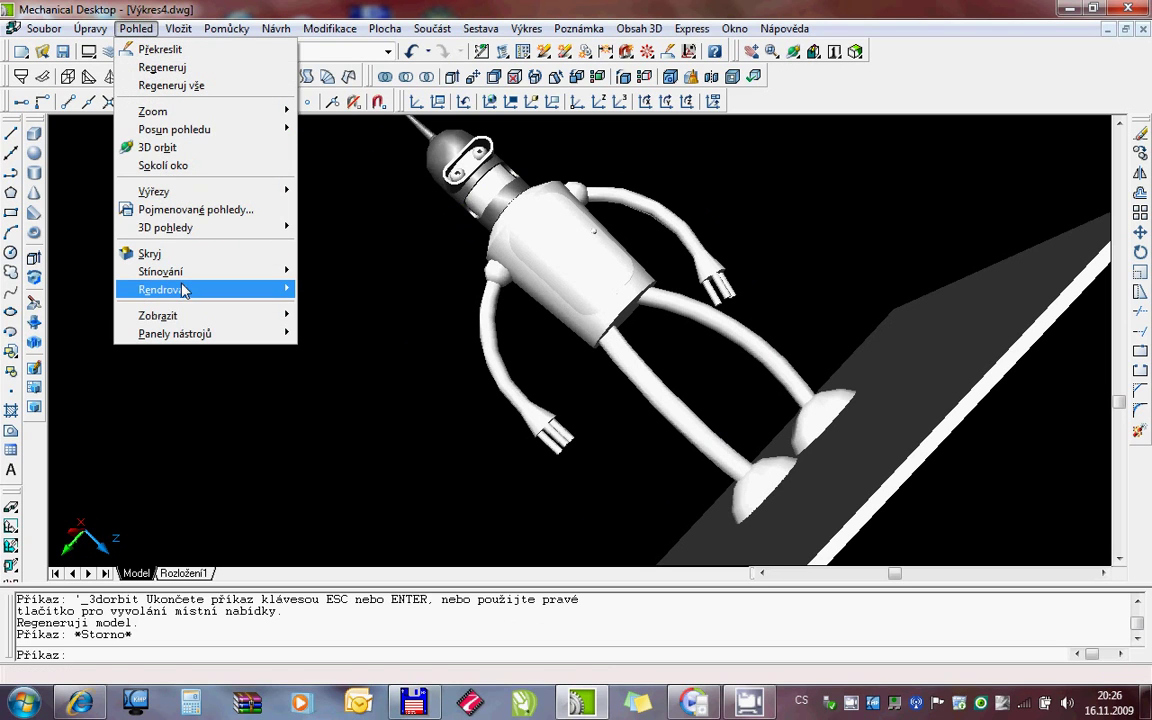
pyautogui.click(330, 289)
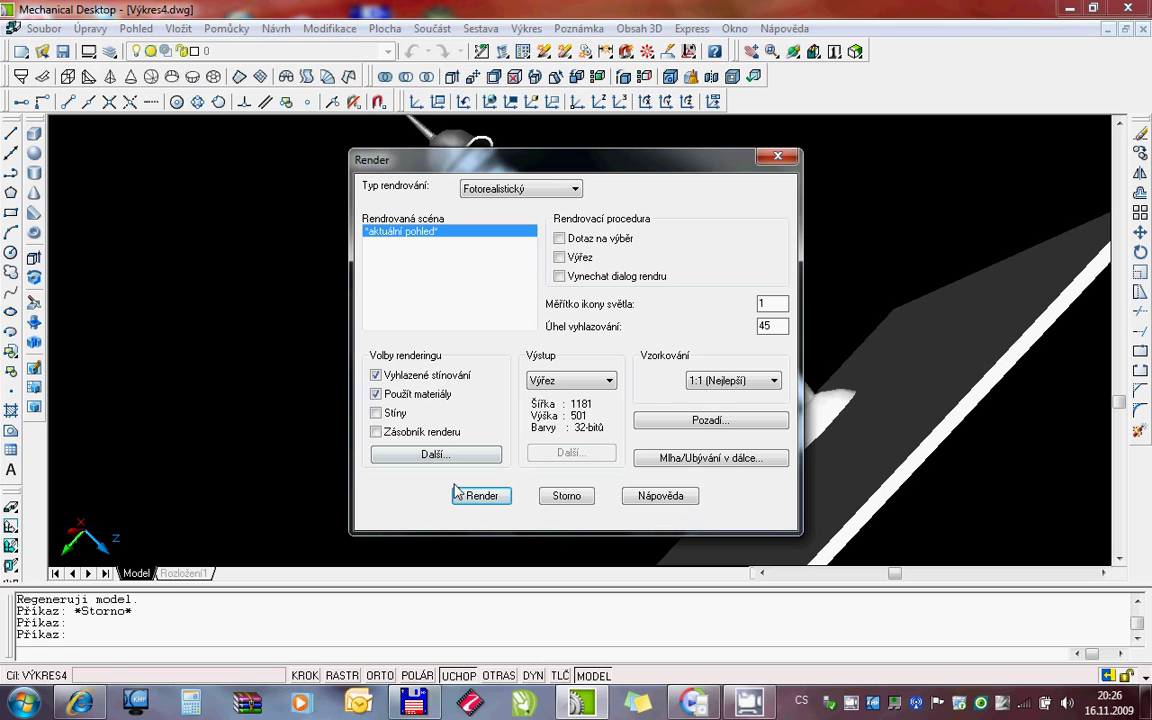
pyautogui.click(484, 494)
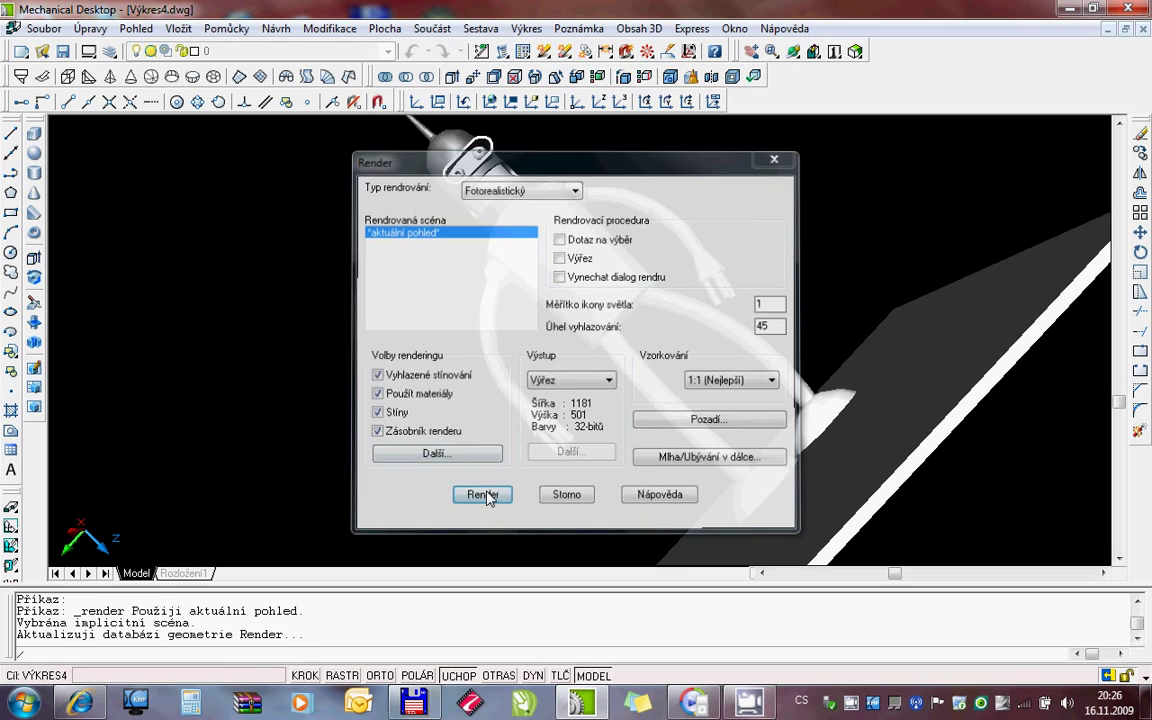
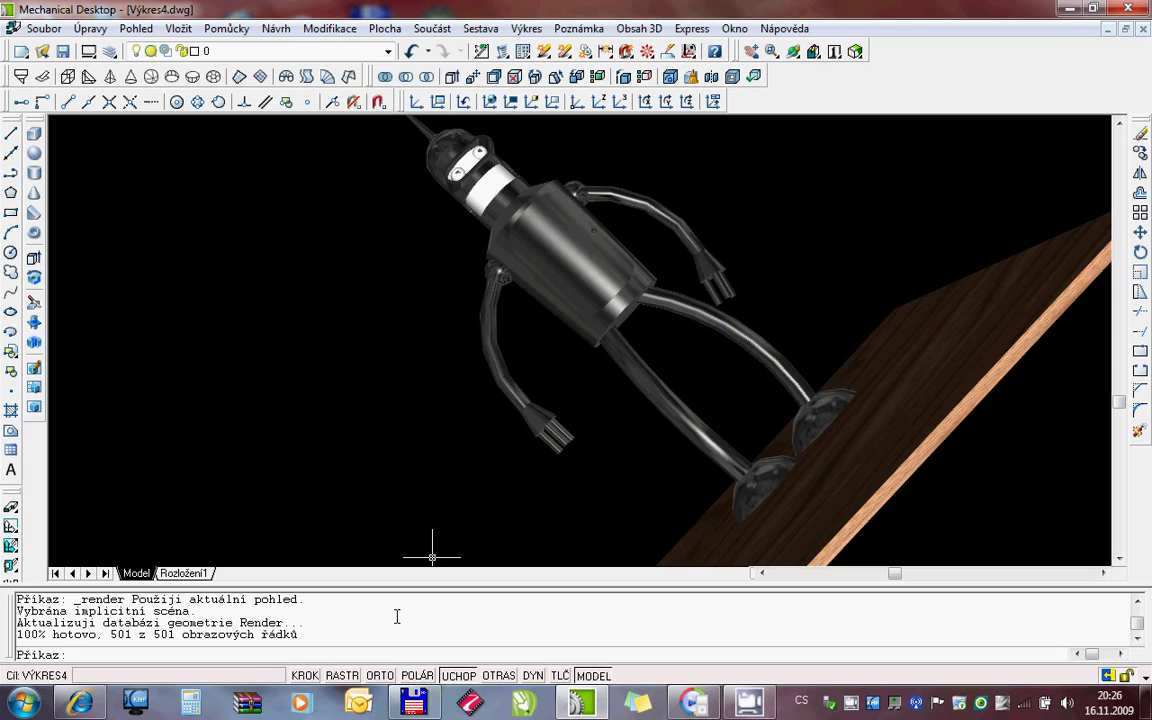
# Raise arc and circle smoothness to 400 in the Display options
pyautogui.rightClick(305, 676)
pyautogui.click(372, 660)
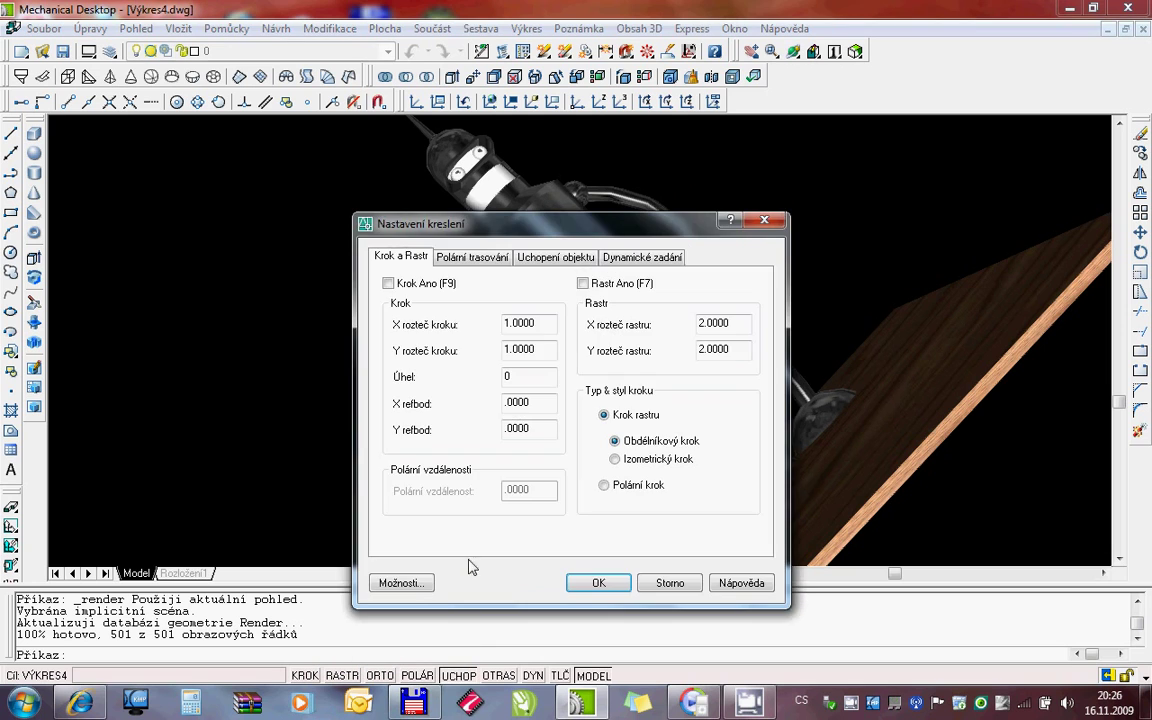
pyautogui.press('Escape')
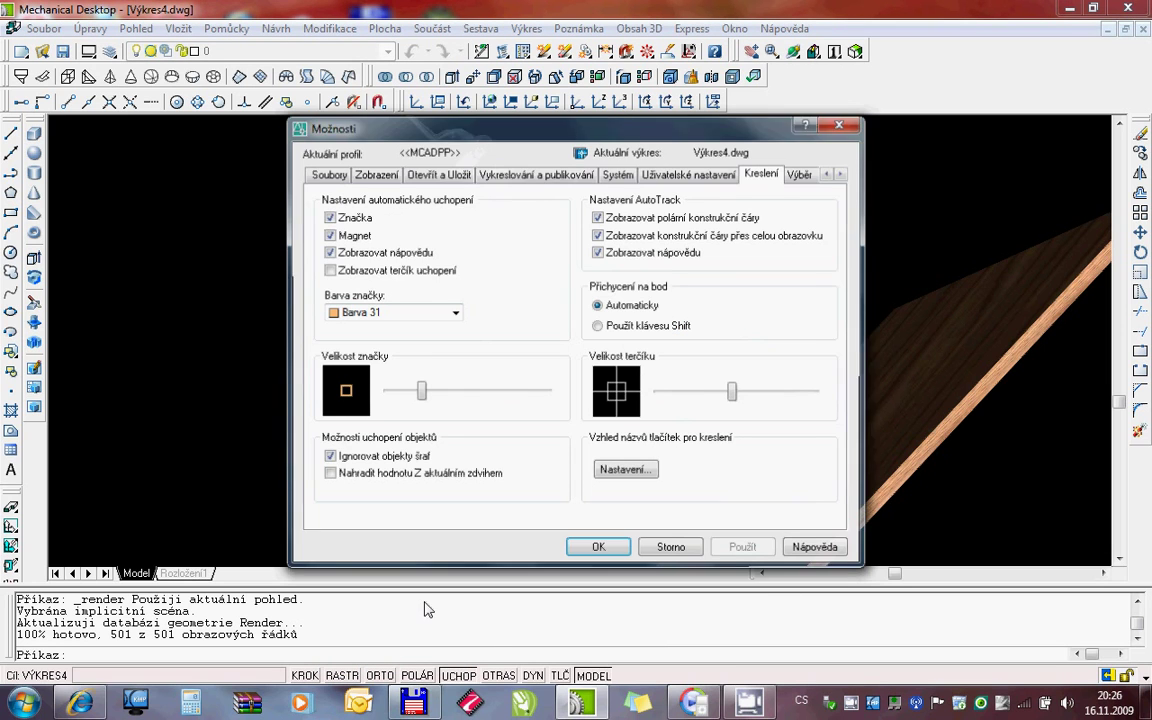
pyautogui.click(377, 174)
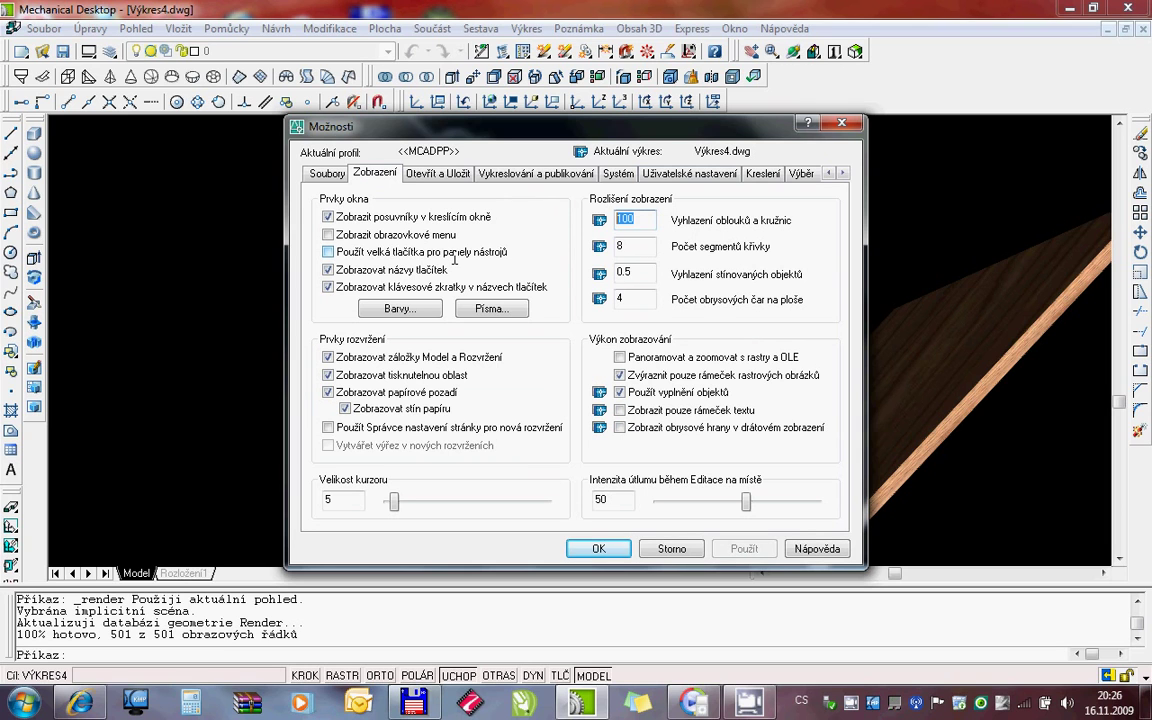
pyautogui.write('0')
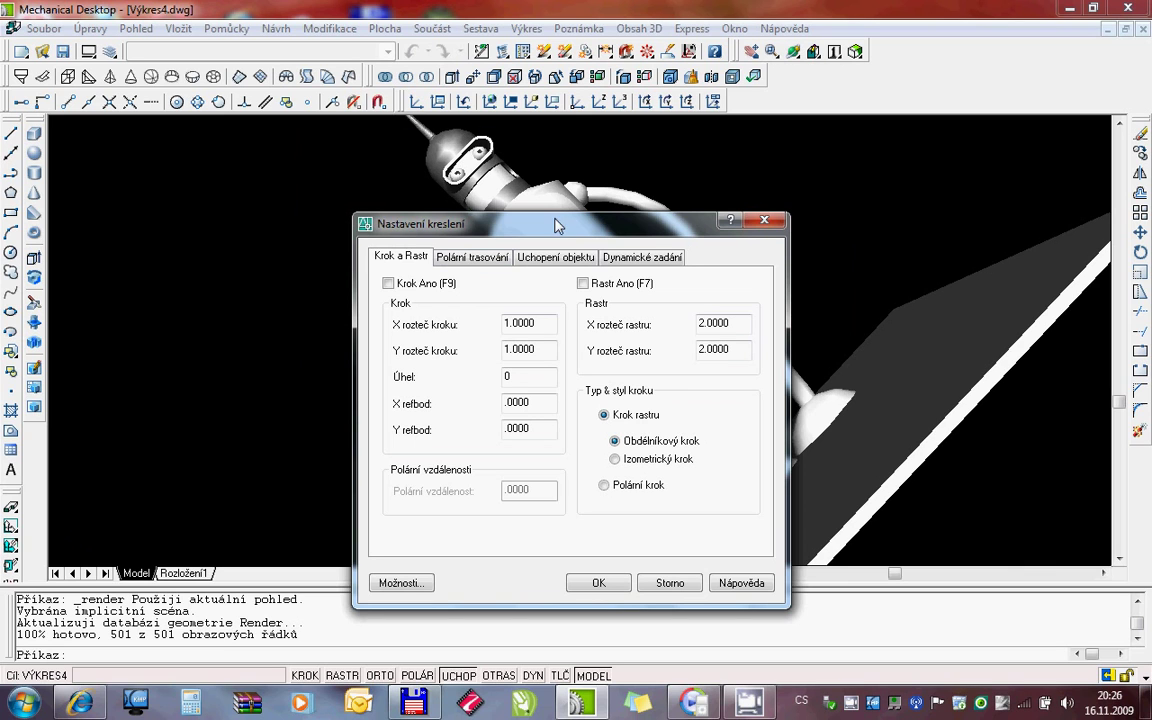
pyautogui.click(587, 588)
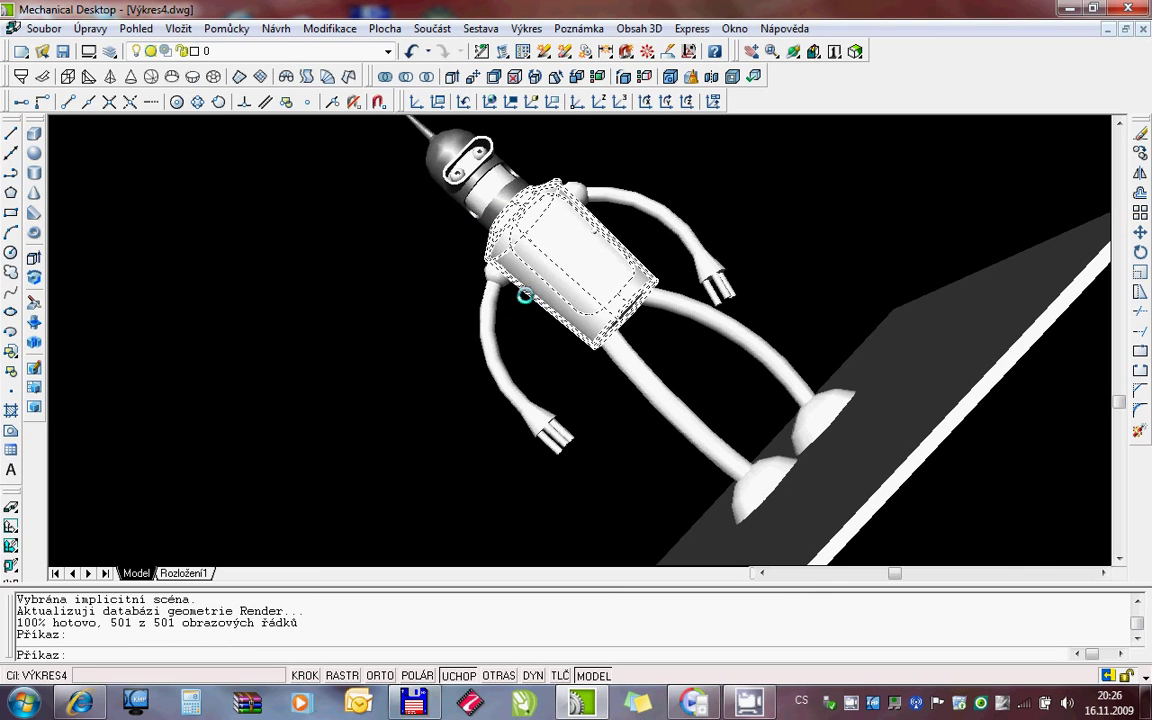
# Check the Render > Light dialog and close it without changes
pyautogui.click(478, 157)
pyautogui.press('Escape')
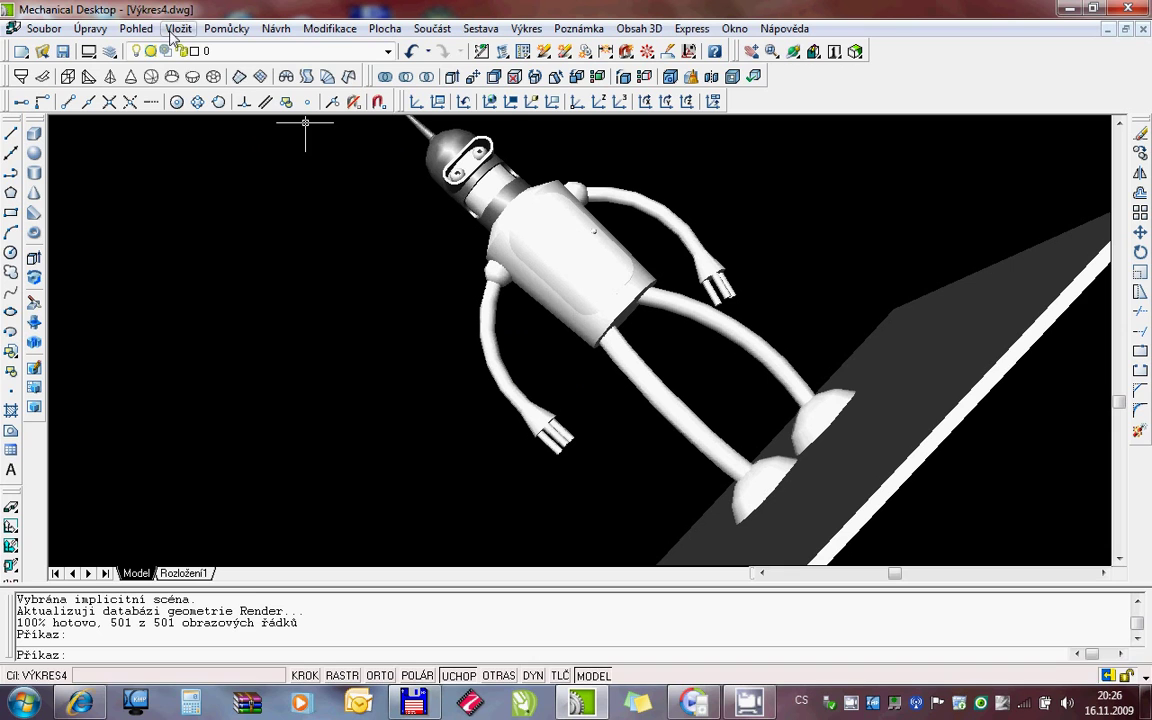
pyautogui.click(136, 28)
pyautogui.moveTo(162, 289)
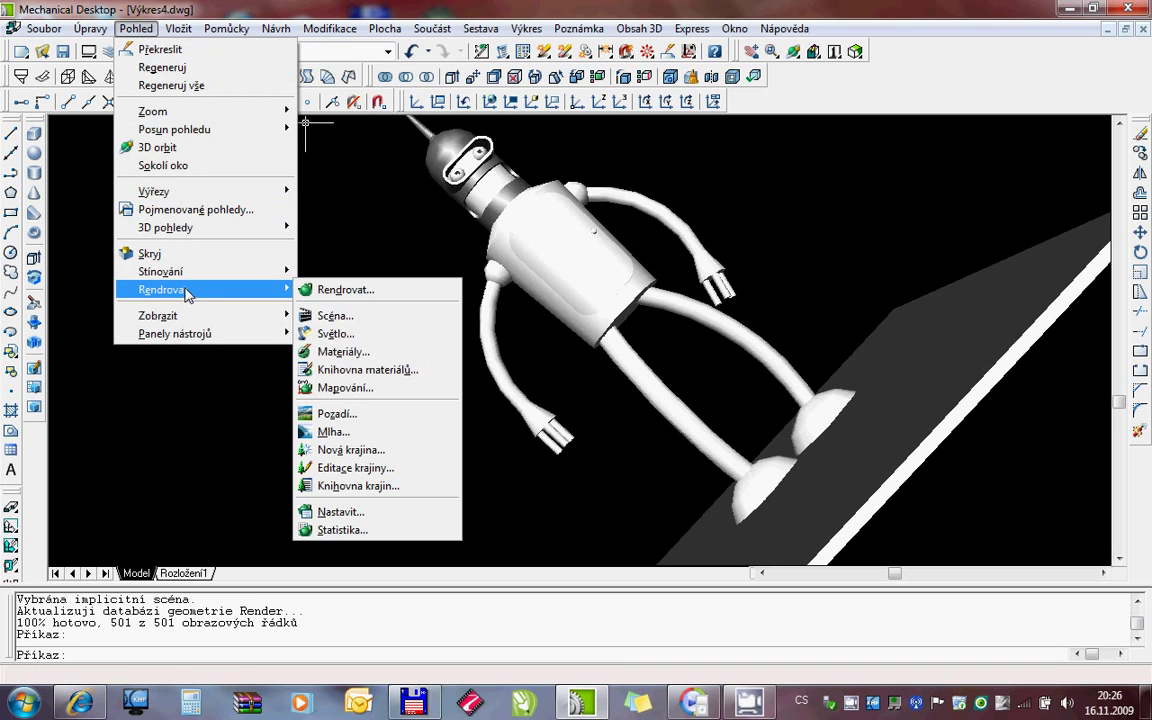
pyautogui.click(340, 334)
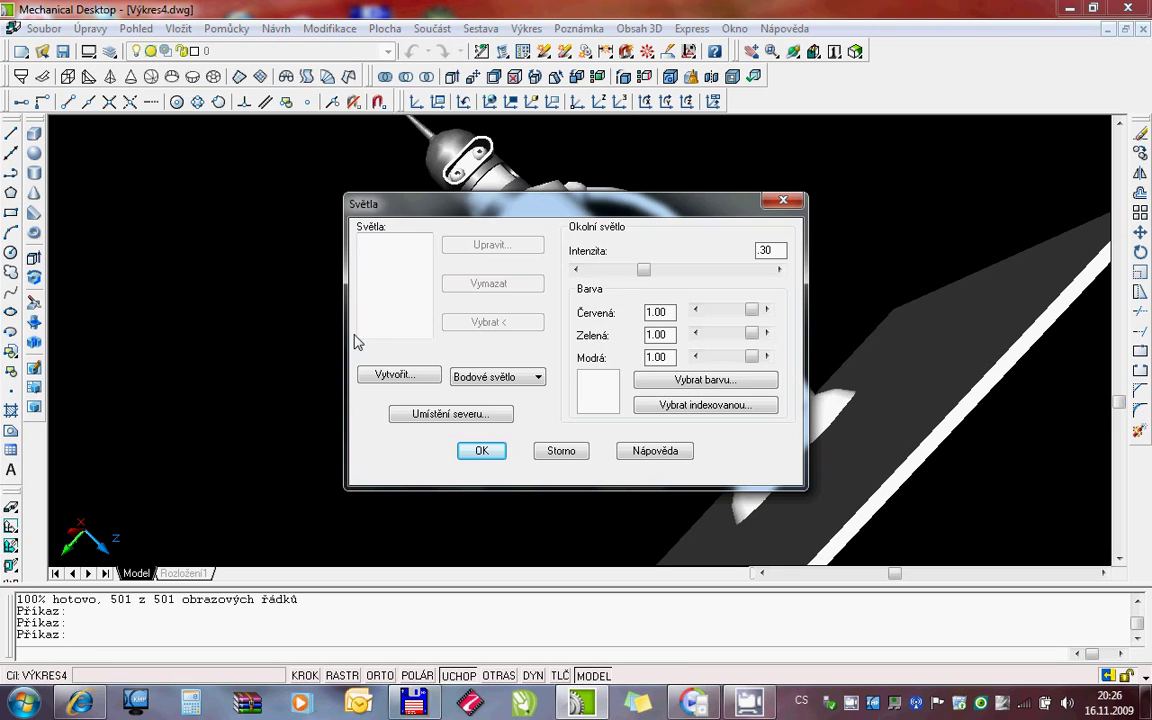
pyautogui.press('Escape')
# Orbit the view so the robot stands upright on the white board
pyautogui.rightClick(596, 213)
pyautogui.click(607, 301)
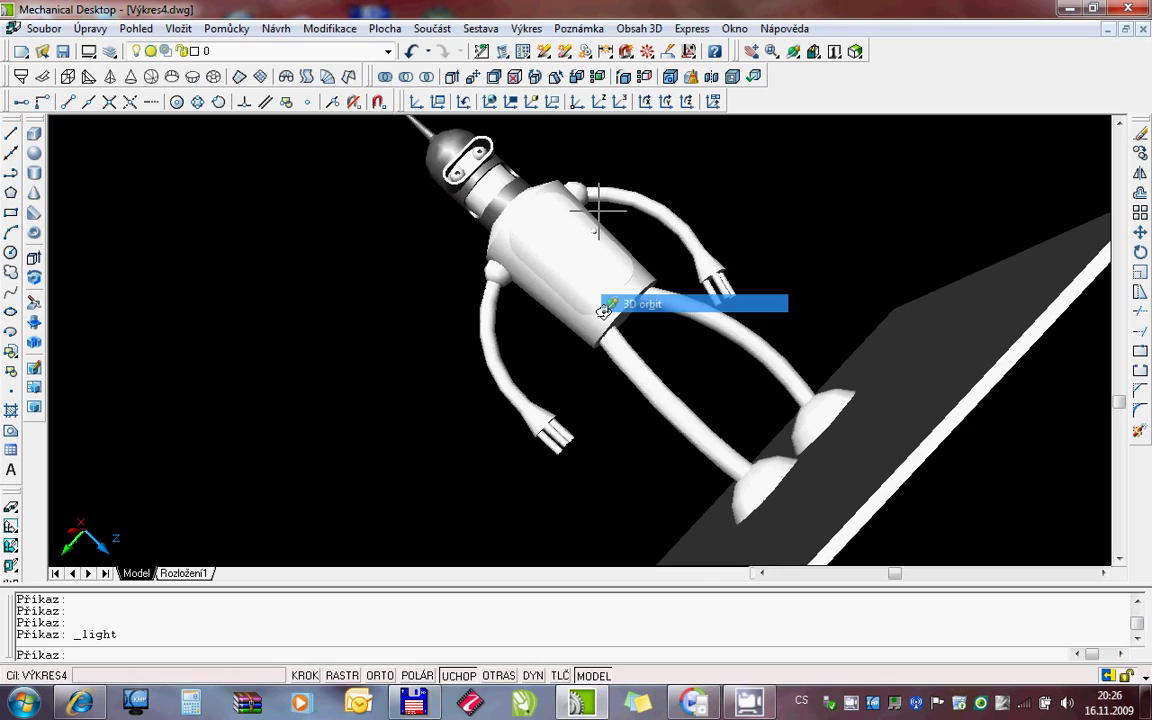
pyautogui.moveTo(607, 296)
pyautogui.mouseDown()
pyautogui.moveTo(693, 419)
pyautogui.moveTo(673, 406)
pyautogui.mouseUp()
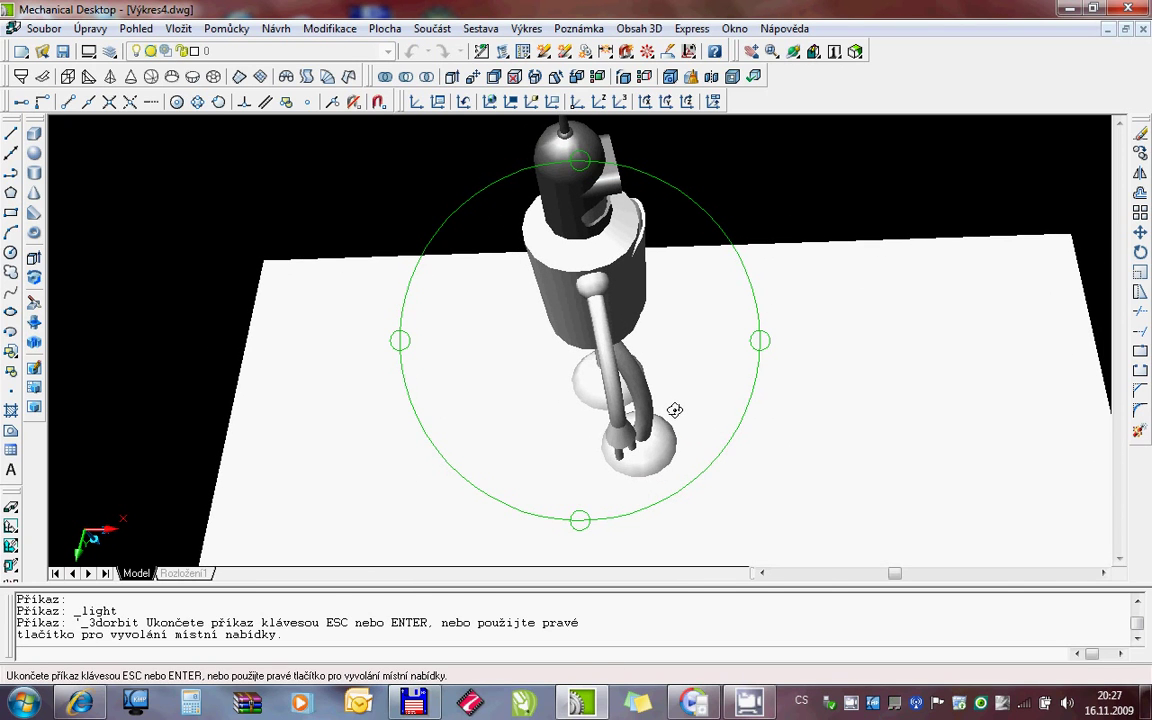
pyautogui.press('Escape')
pyautogui.click(136, 28)
pyautogui.moveTo(163, 289)
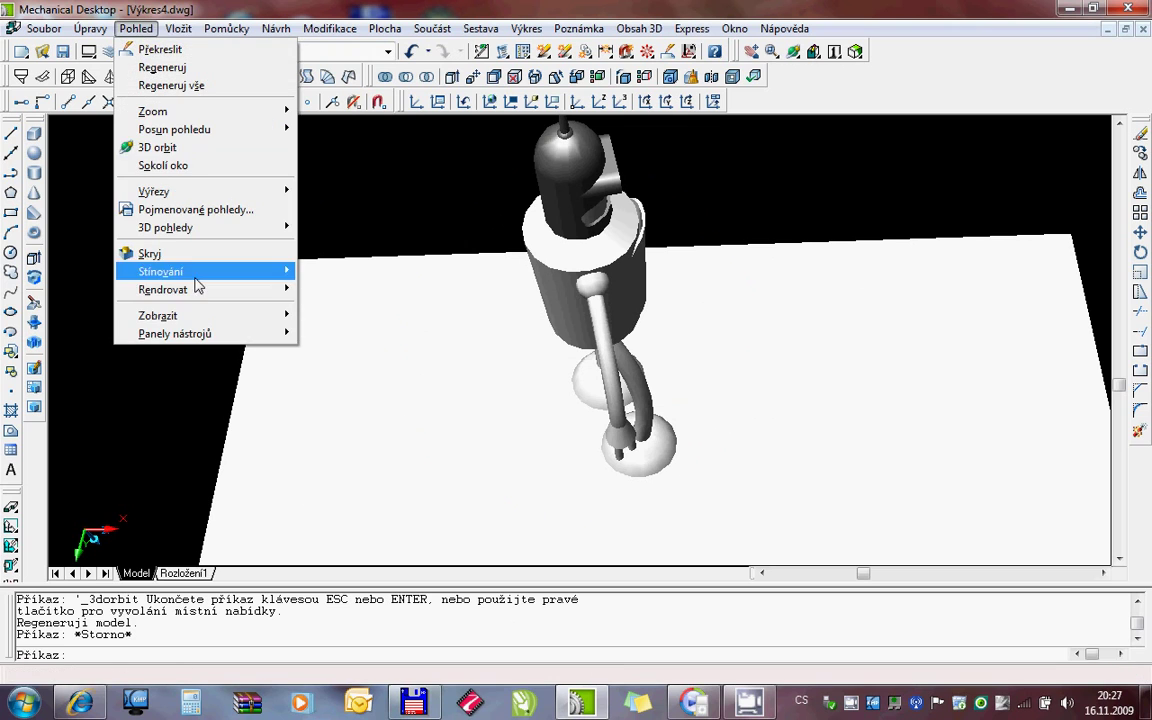
# Create spotlight NAHORE: intensity 388.31, hotspot 33, falloff 72, raytraced shadows on
pyautogui.click(380, 333)
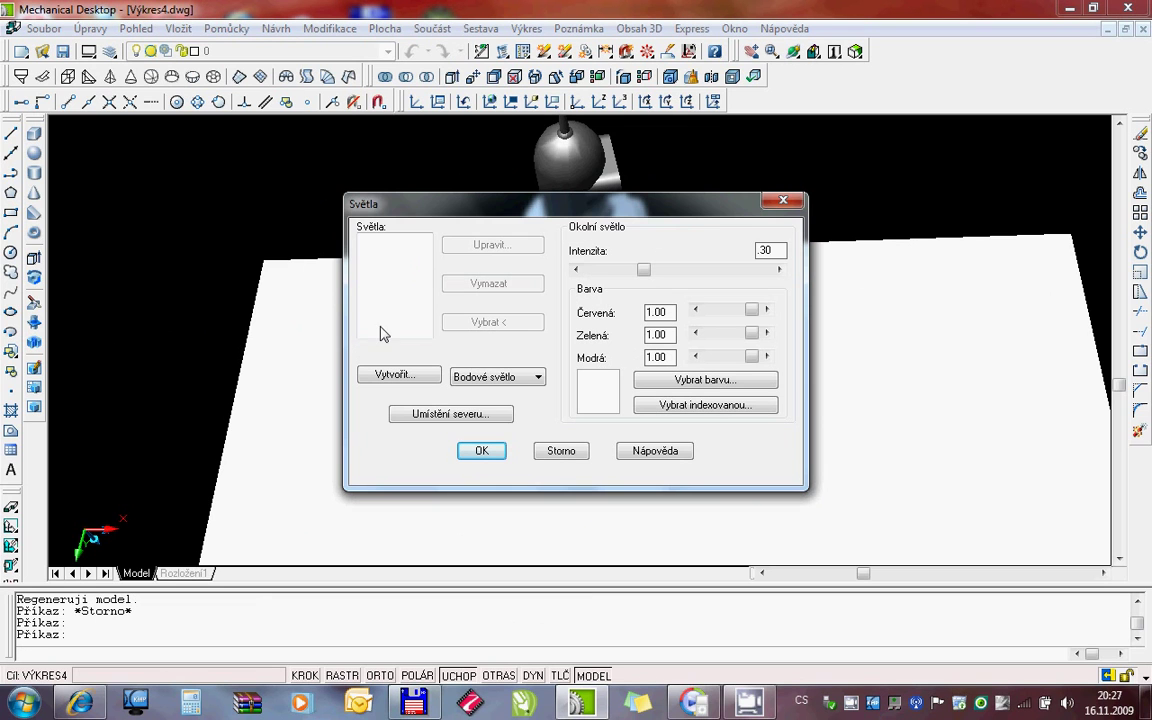
pyautogui.click(488, 380)
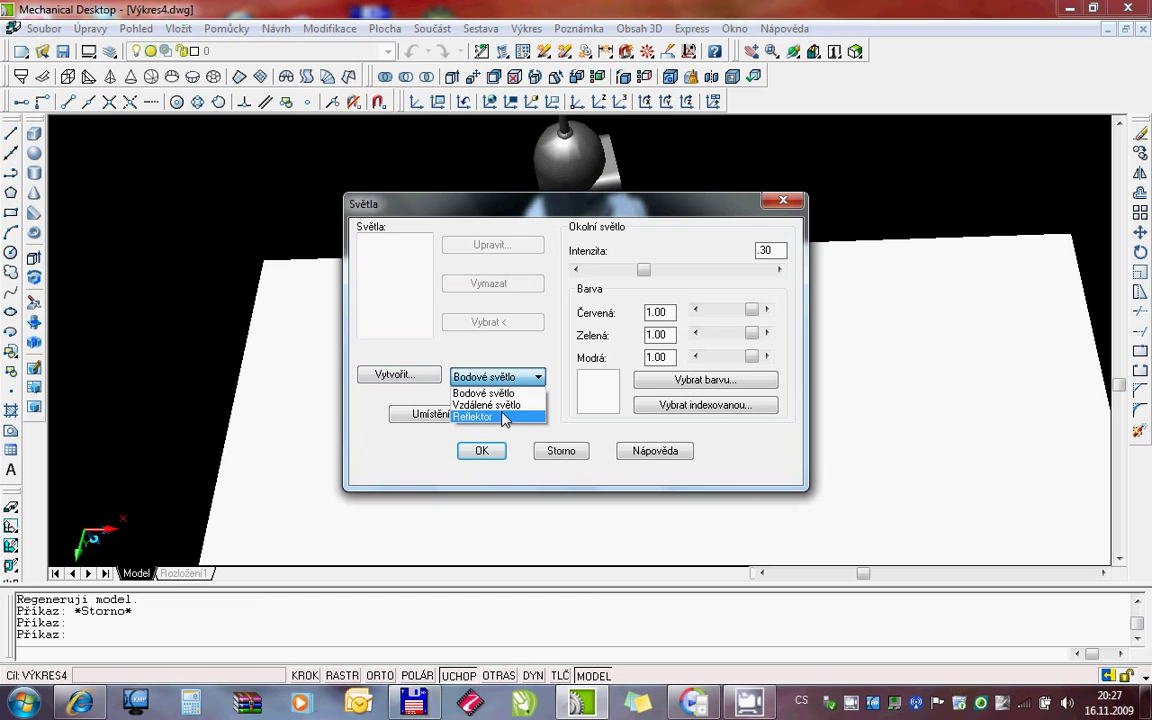
pyautogui.click(503, 418)
pyautogui.click(395, 374)
pyautogui.write('nahore')
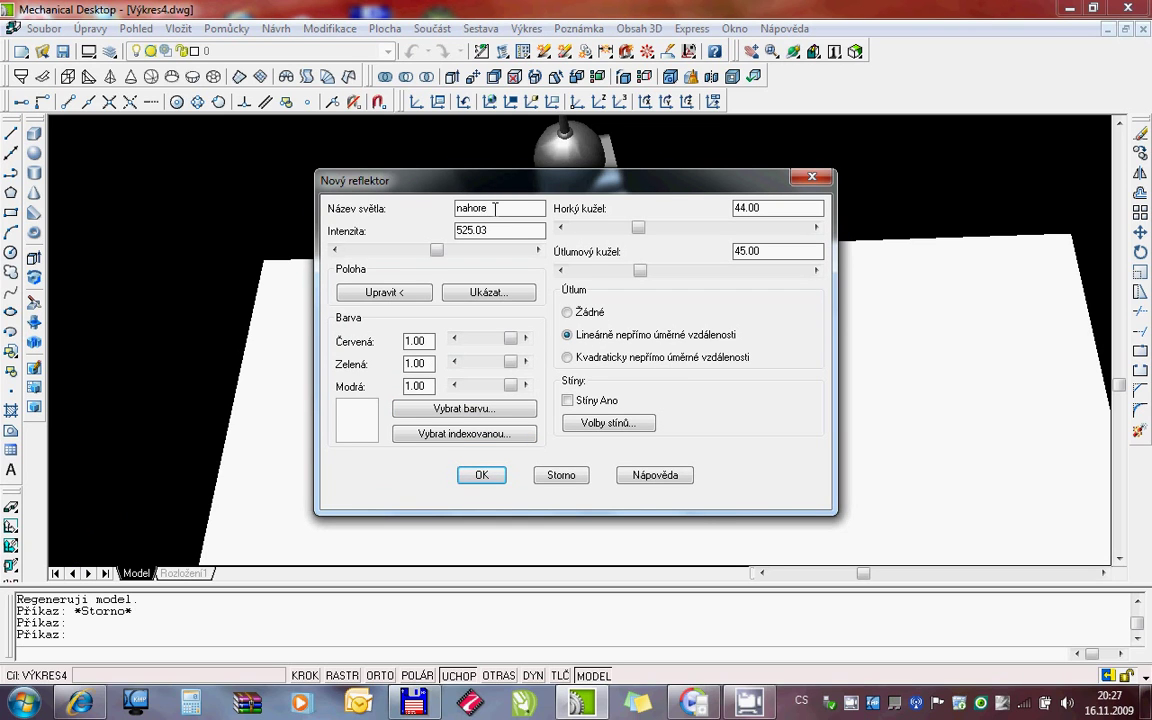
pyautogui.moveTo(443, 255); pyautogui.dragTo(413, 249)
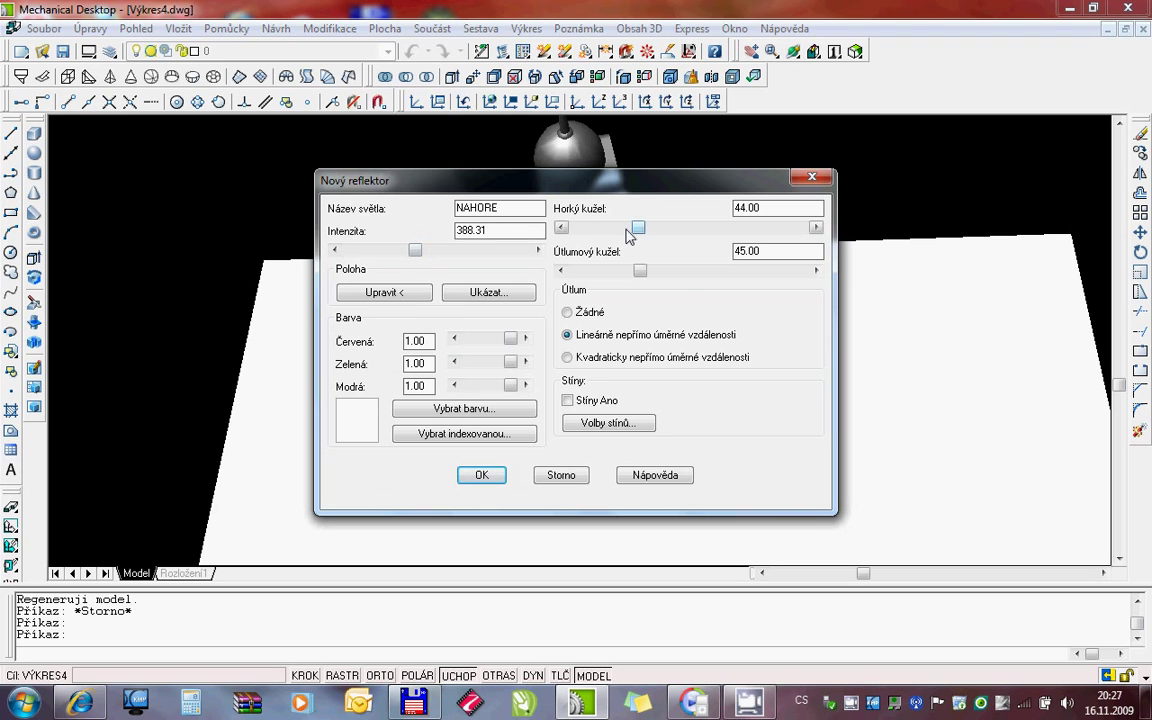
pyautogui.moveTo(638, 270); pyautogui.dragTo(679, 297)
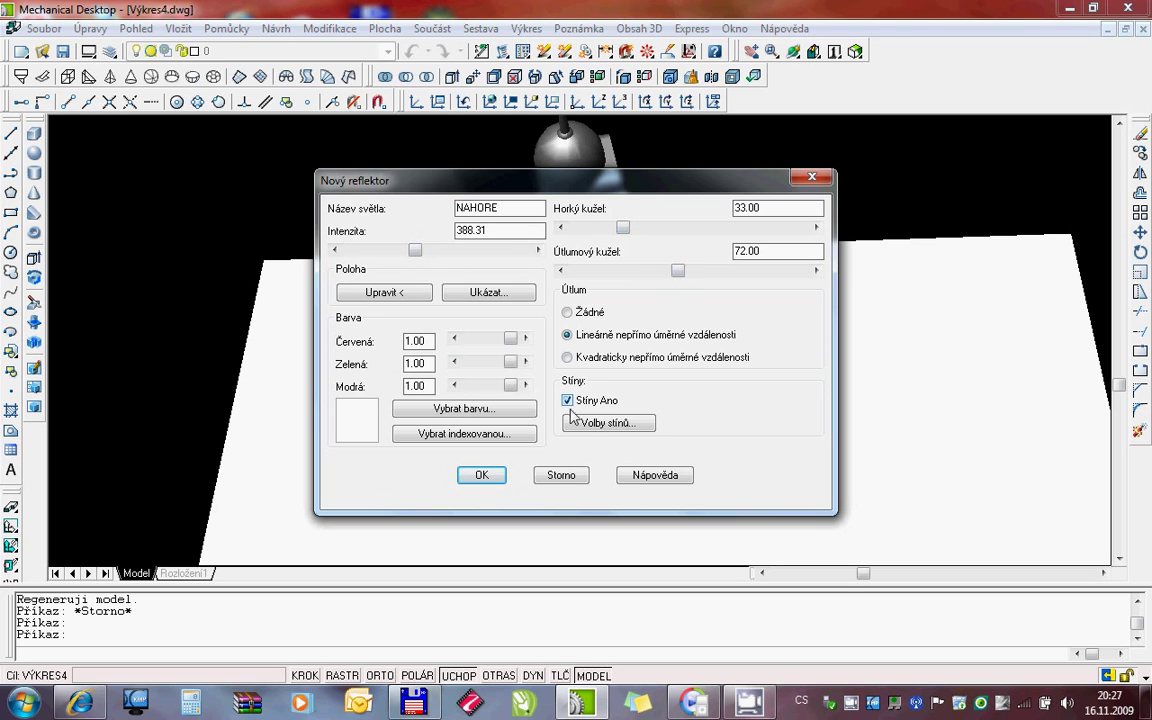
pyautogui.click(600, 423)
pyautogui.click(457, 292)
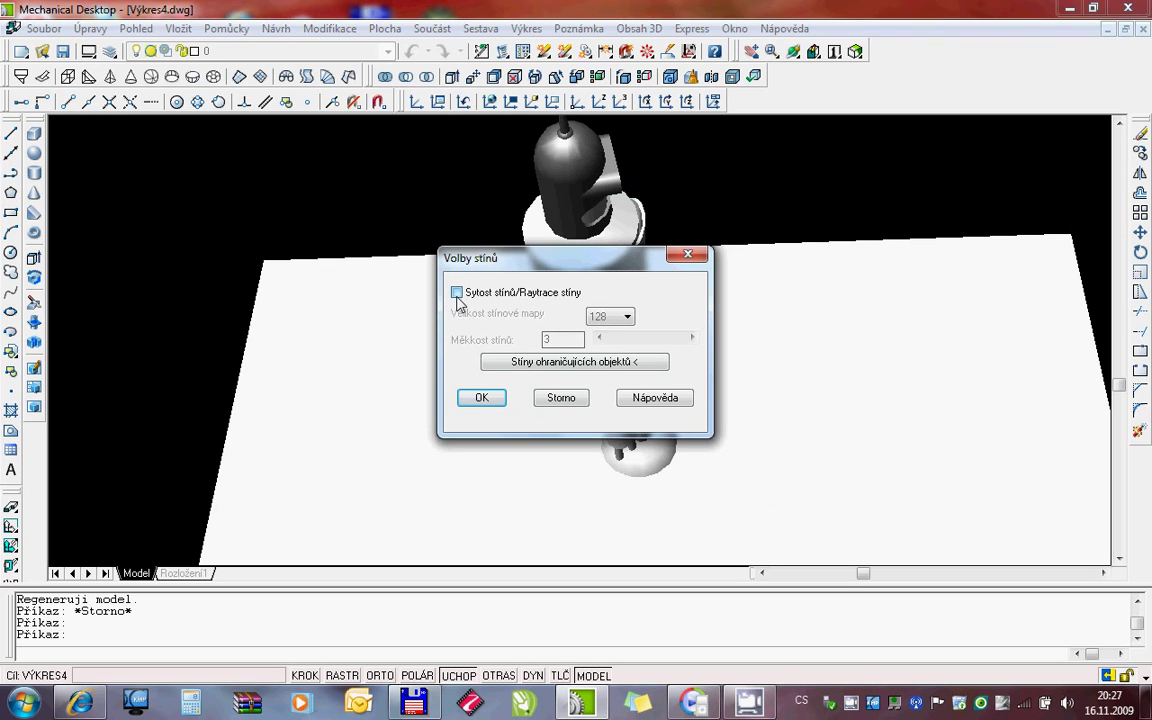
pyautogui.click(481, 399)
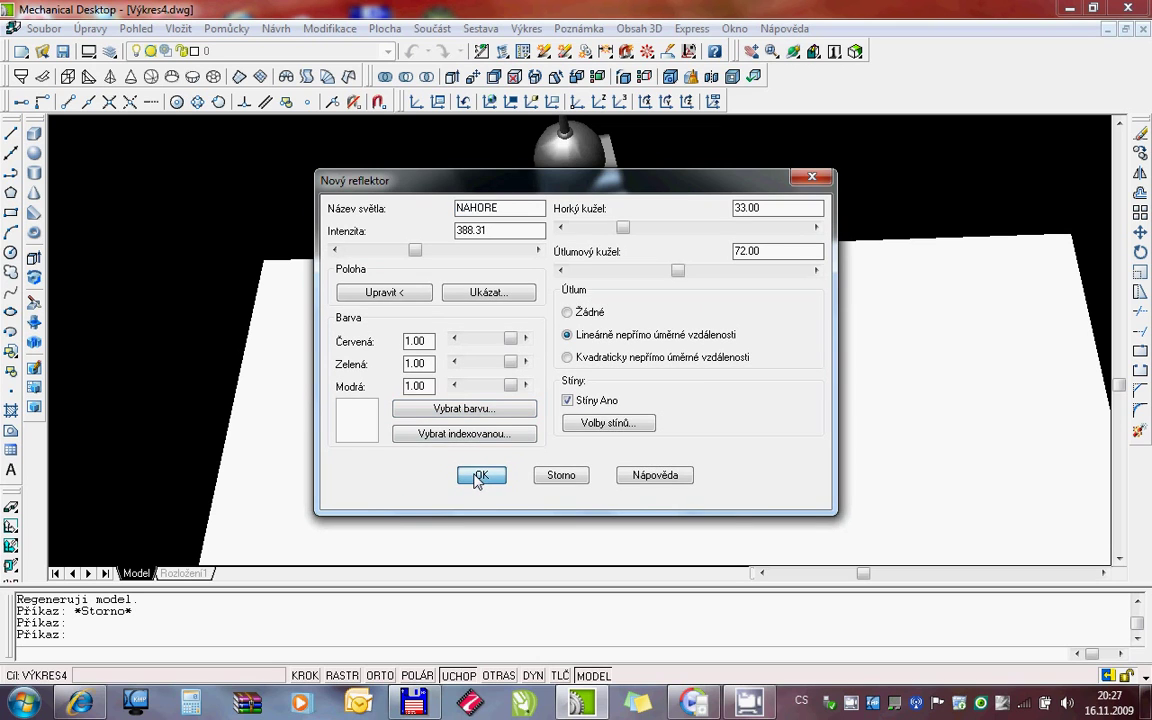
pyautogui.click(477, 477)
# Orbit the view to look down on the robot from above
pyautogui.click(478, 451)
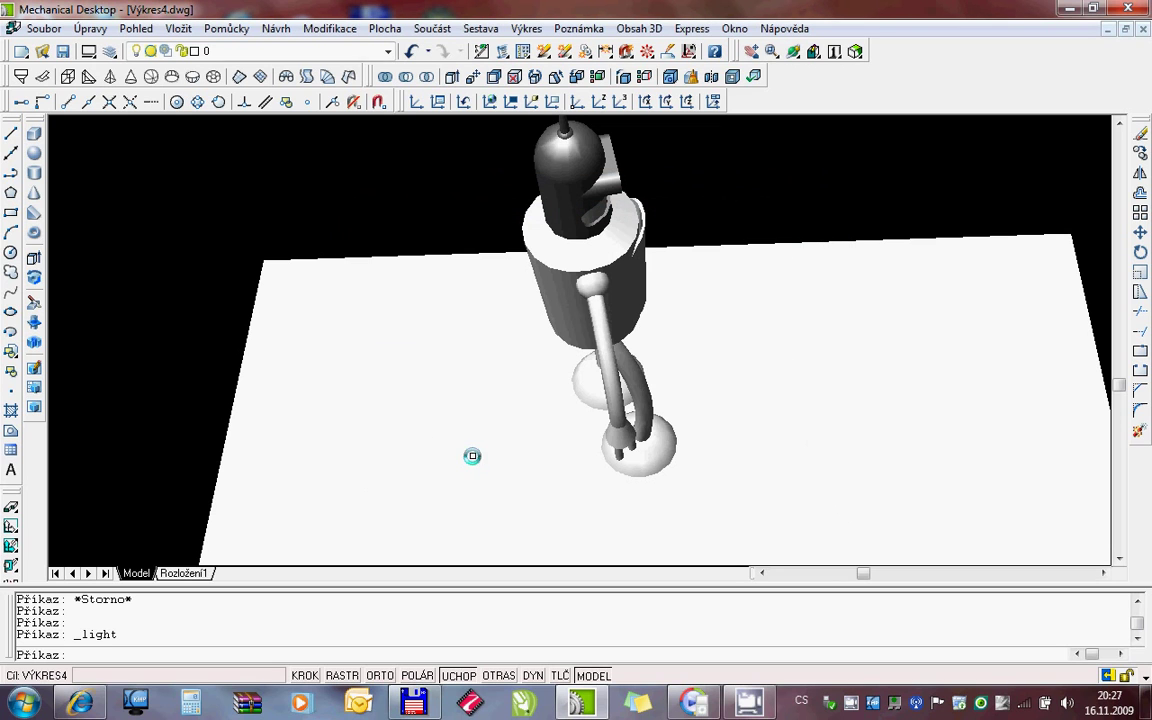
pyautogui.click(634, 287)
pyautogui.rightClick(635, 288)
pyautogui.click(690, 361)
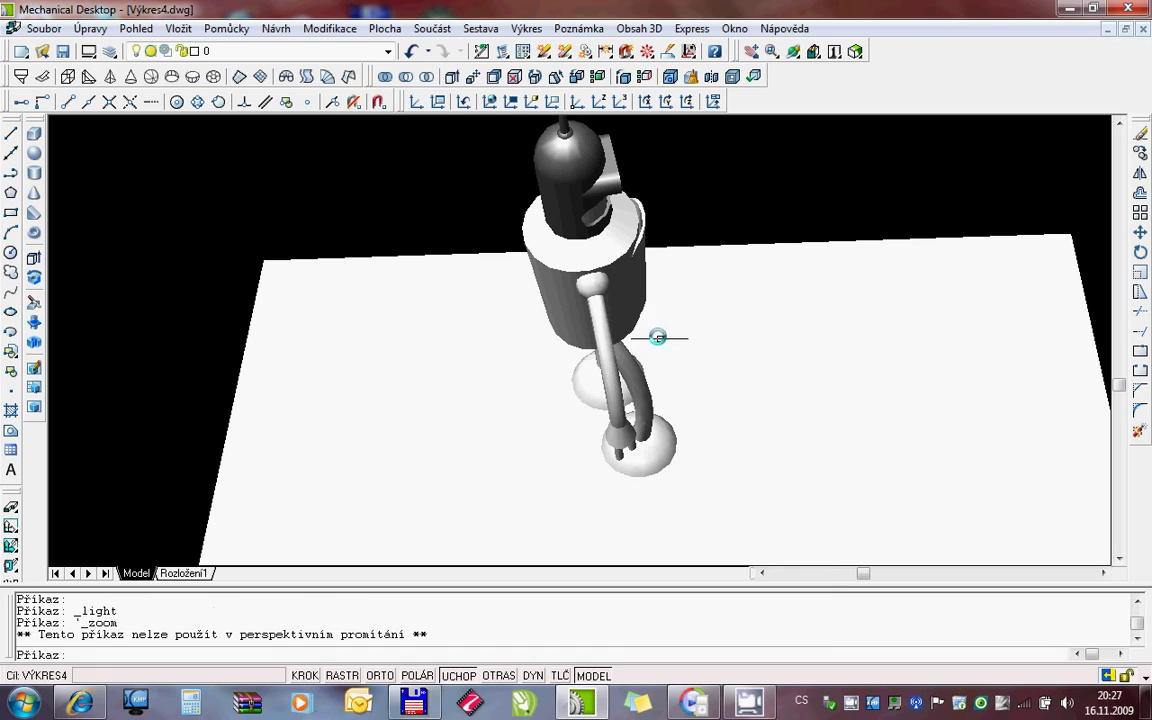
pyautogui.rightClick(656, 291)
pyautogui.click(697, 384)
pyautogui.moveTo(700, 400)
pyautogui.mouseDown()
pyautogui.moveTo(586, 419)
pyautogui.moveTo(548, 386)
pyautogui.moveTo(659, 357)
pyautogui.moveTo(600, 440)
pyautogui.moveTo(511, 330)
pyautogui.moveTo(512, 351)
pyautogui.mouseUp()
# Zoom in and pan so the robot fills most of the viewport
pyautogui.rightClick(576, 362)
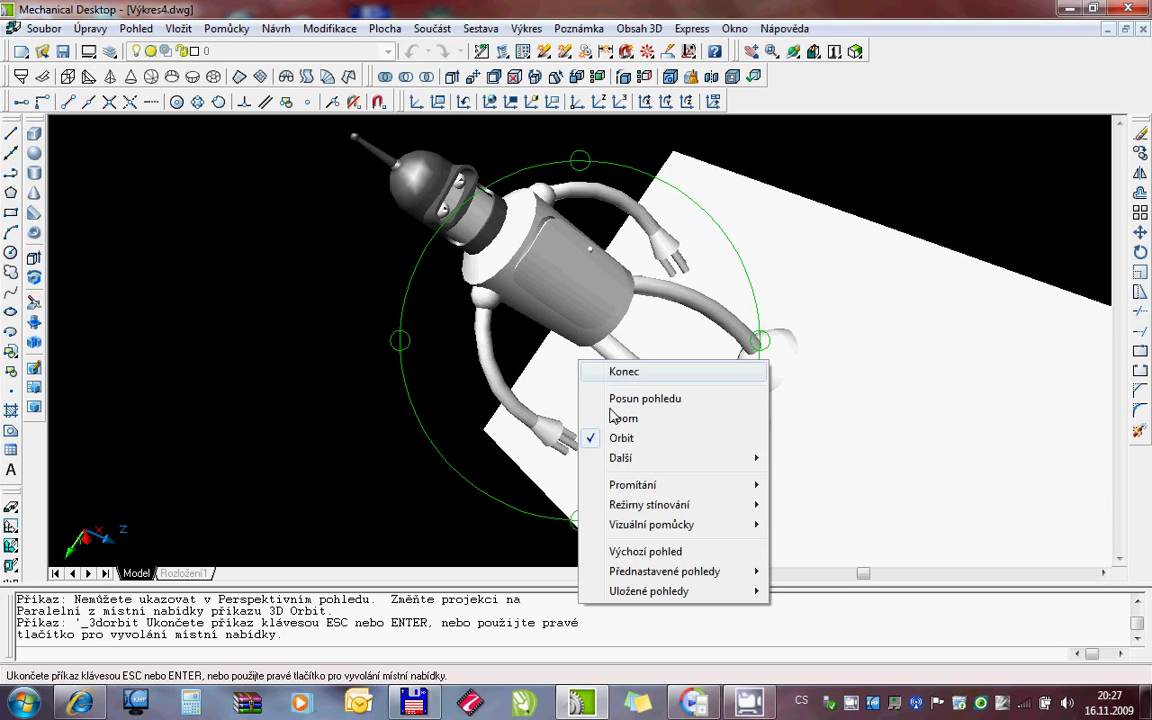
pyautogui.click(600, 414)
pyautogui.moveTo(625, 427)
pyautogui.mouseDown()
pyautogui.moveTo(537, 267)
pyautogui.moveTo(548, 360)
pyautogui.mouseUp()
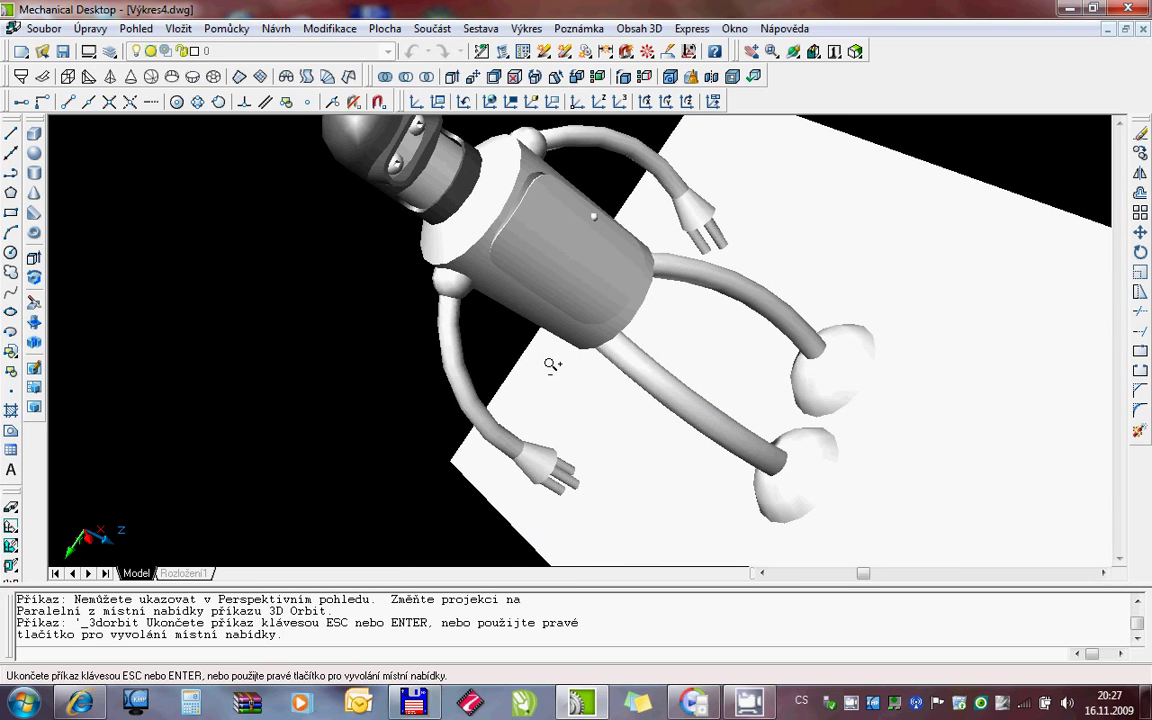
pyautogui.rightClick(548, 362)
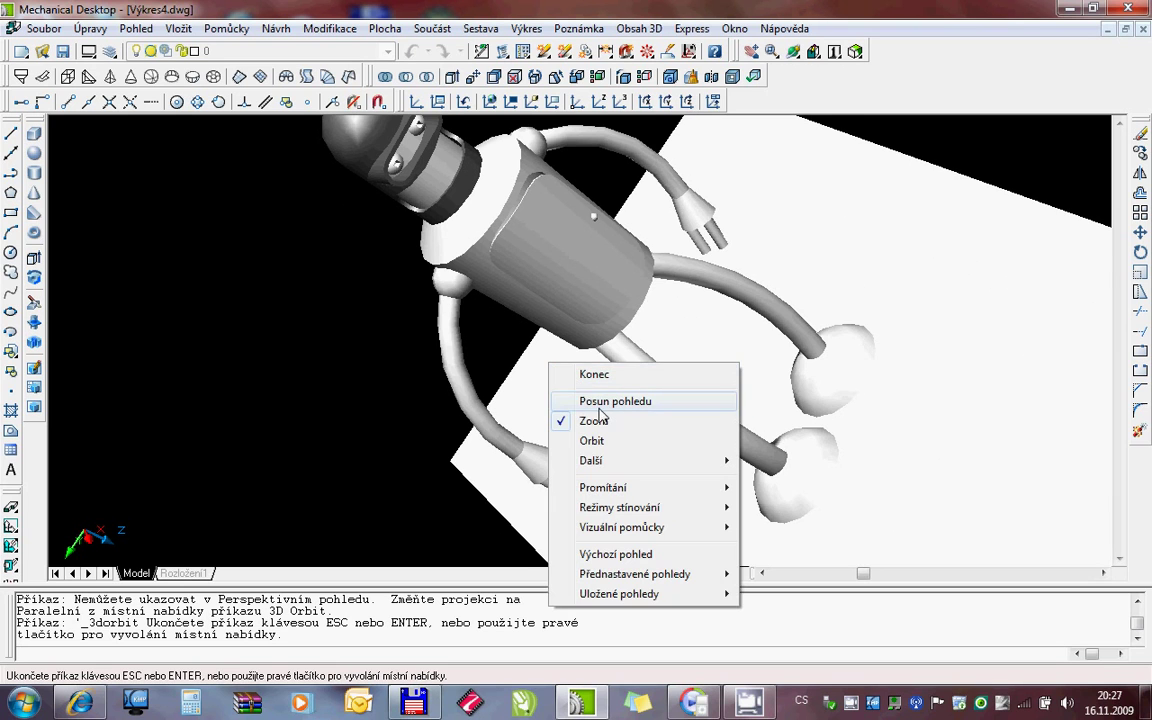
pyautogui.click(600, 406)
pyautogui.moveTo(553, 432); pyautogui.dragTo(540, 437)
pyautogui.press('Escape')
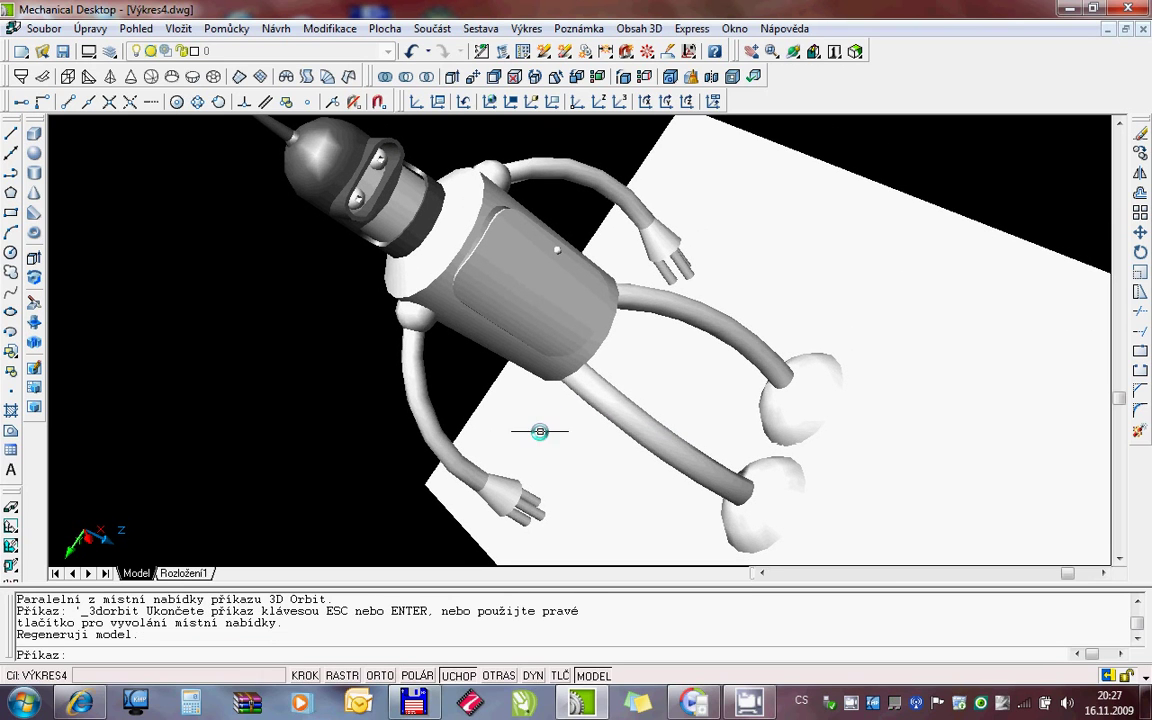
# Render the current view photorealistically with shadows enabled
pyautogui.click(140, 32)
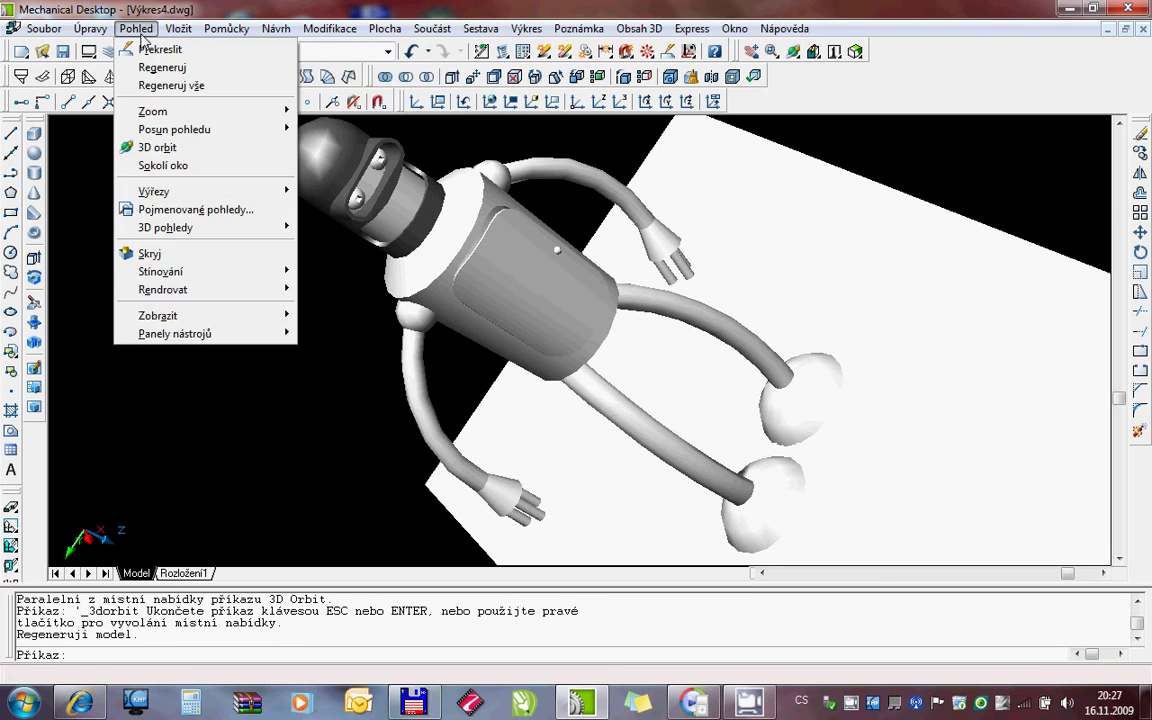
pyautogui.moveTo(163, 289)
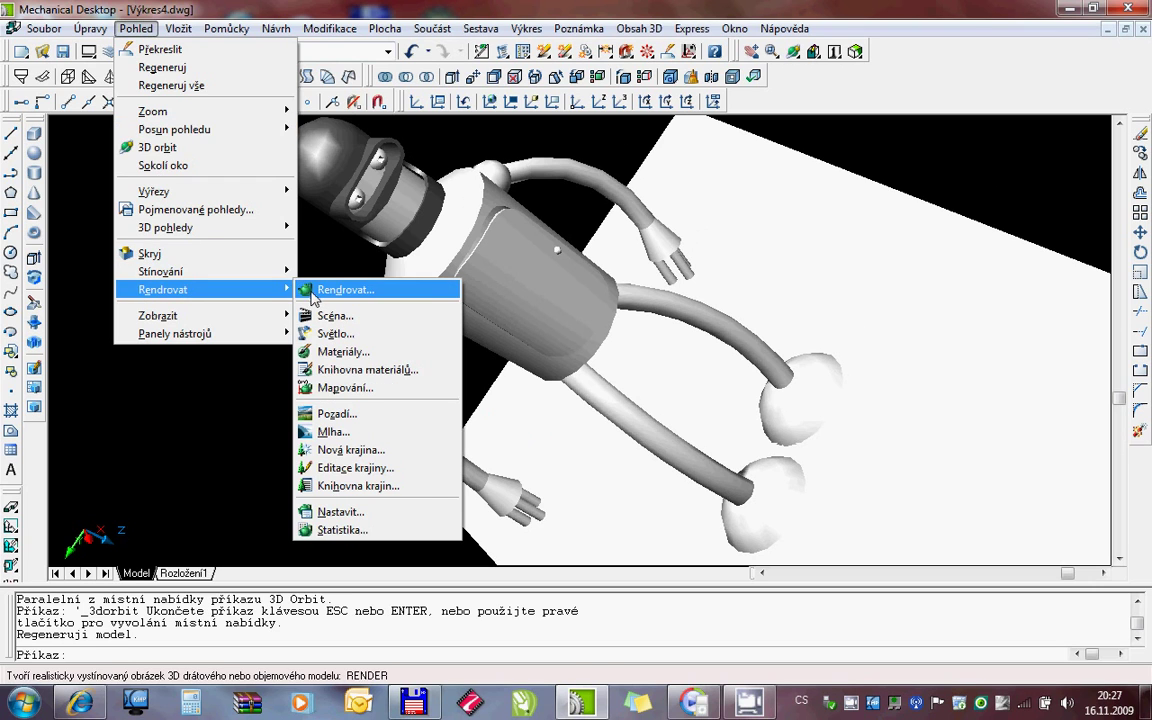
pyautogui.click(310, 290)
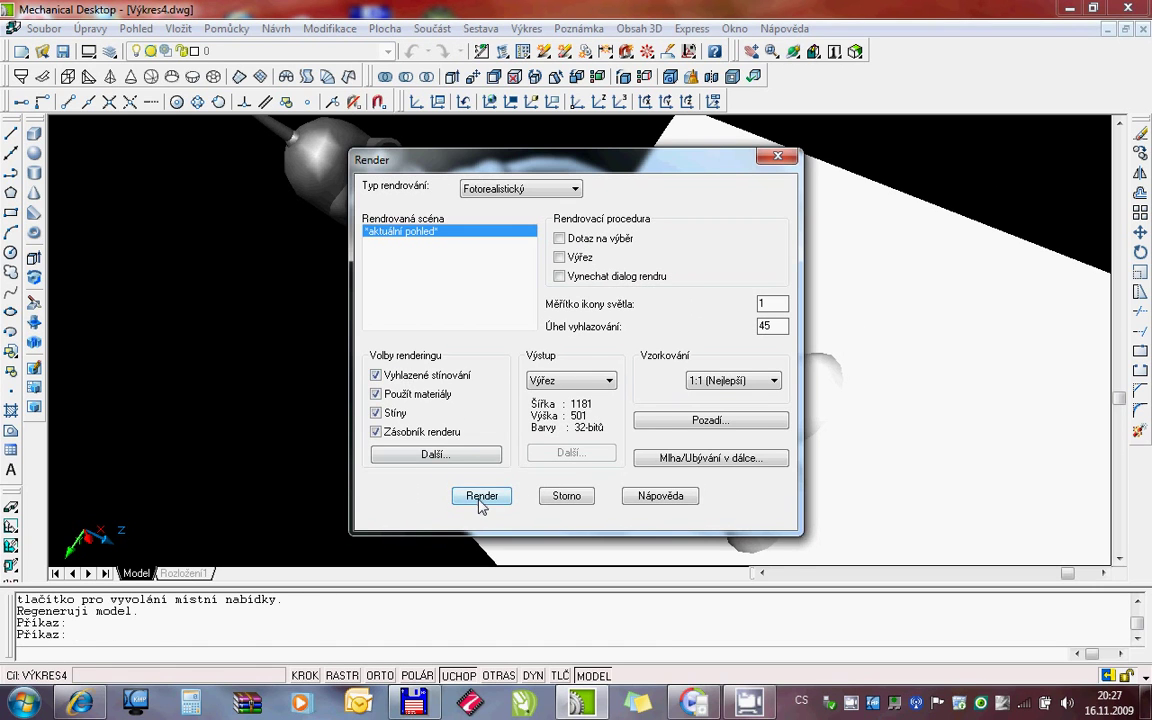
pyautogui.click(481, 496)
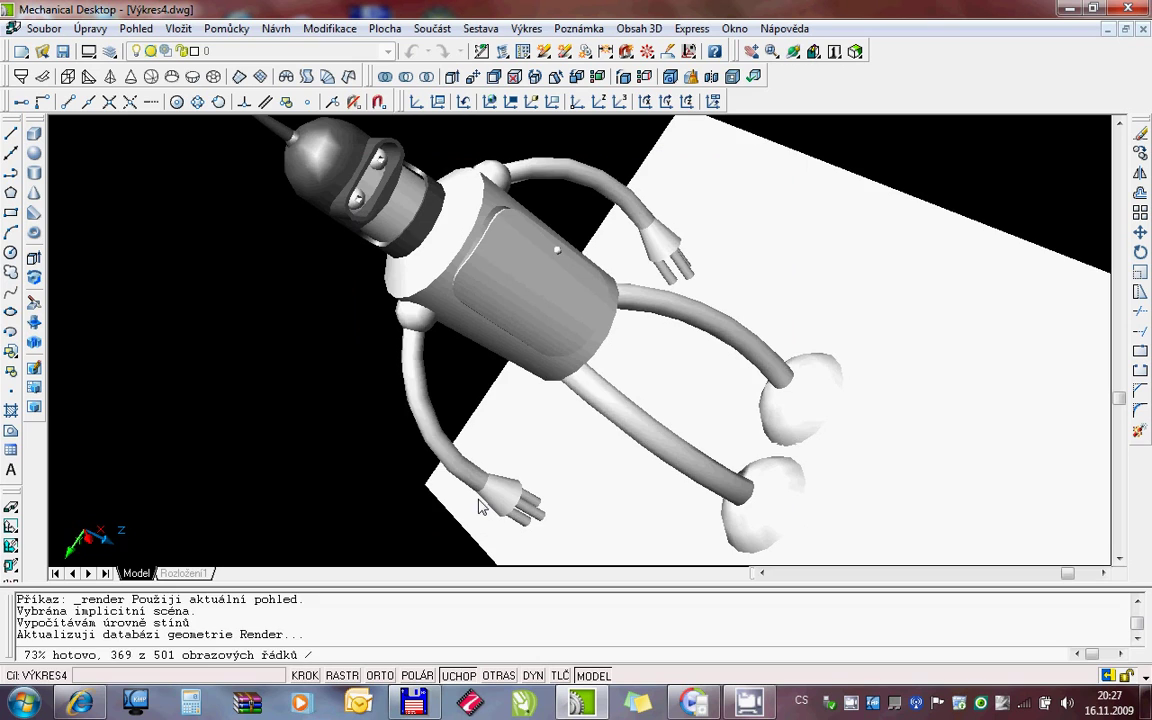